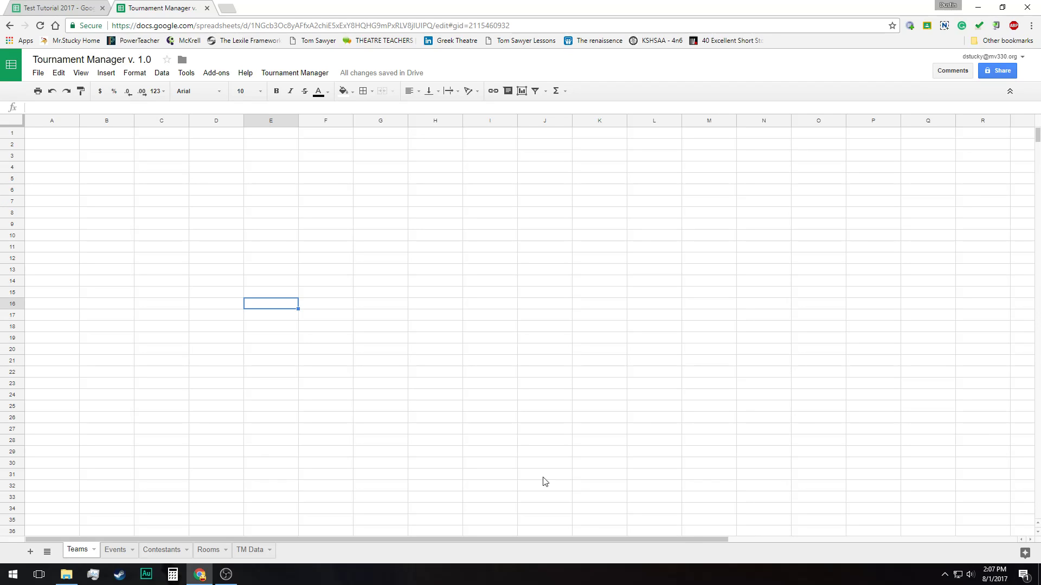
Start a copy of the Tournament Manager v. 1.0 spreadsheet and browse the Drive folders available as its destination
click(39, 76)
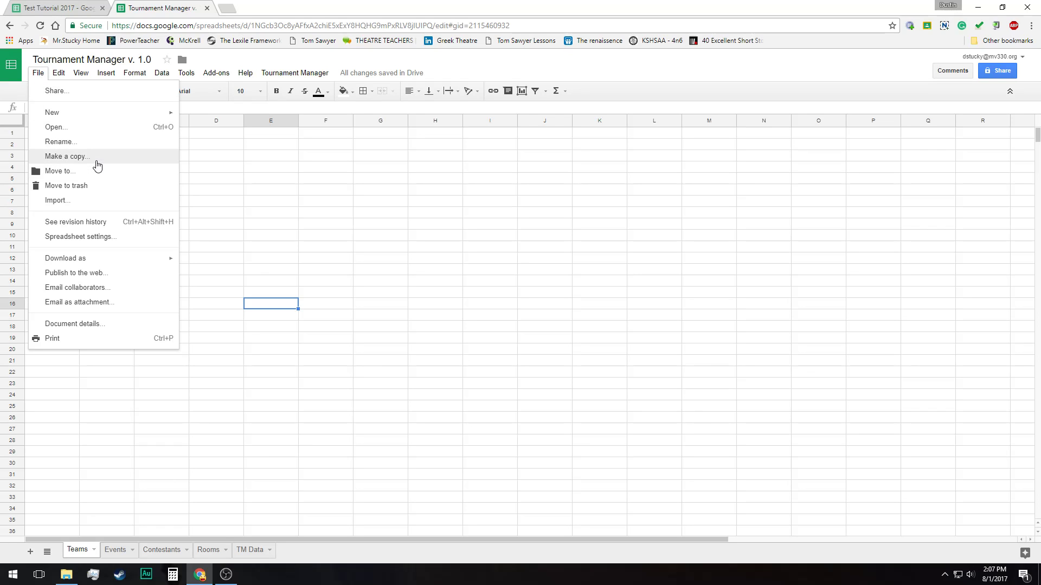
click(65, 156)
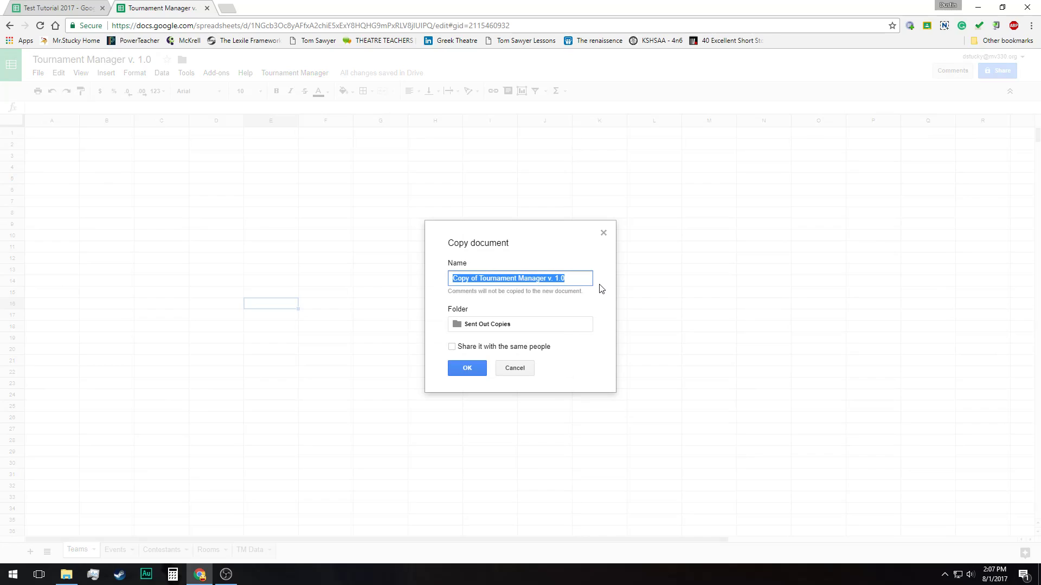
click(510, 328)
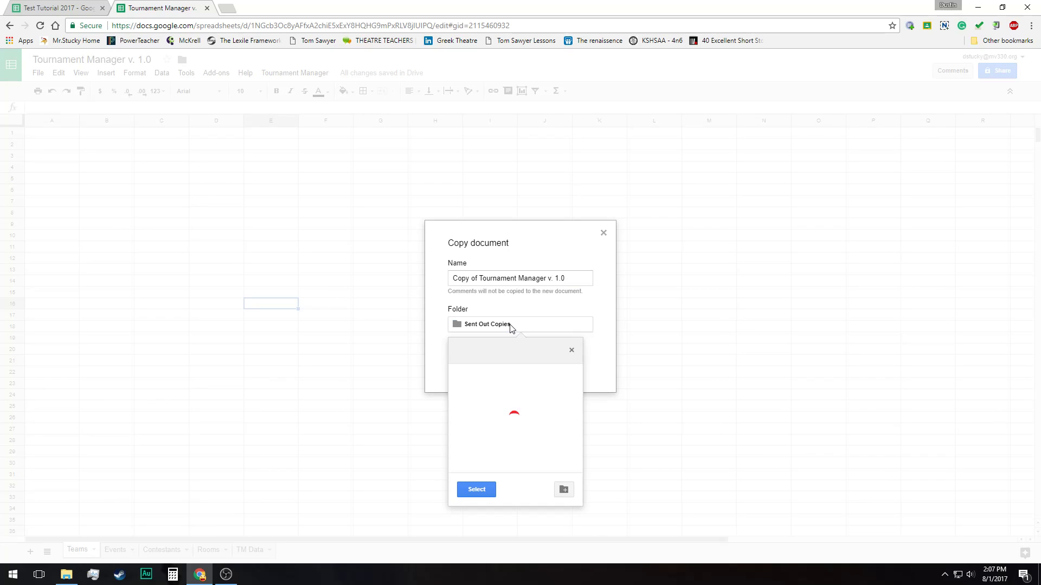
click(461, 353)
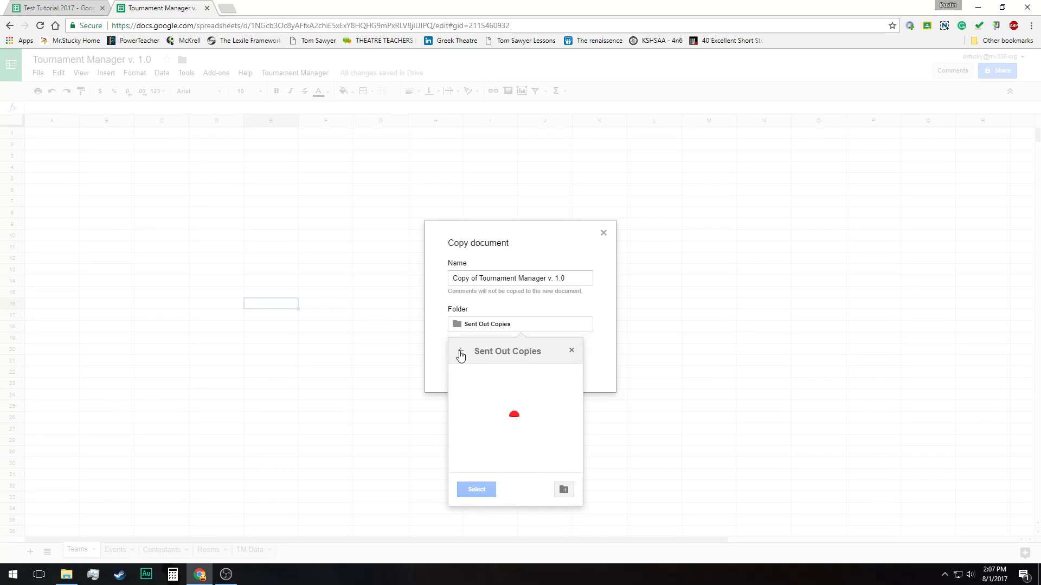
click(461, 353)
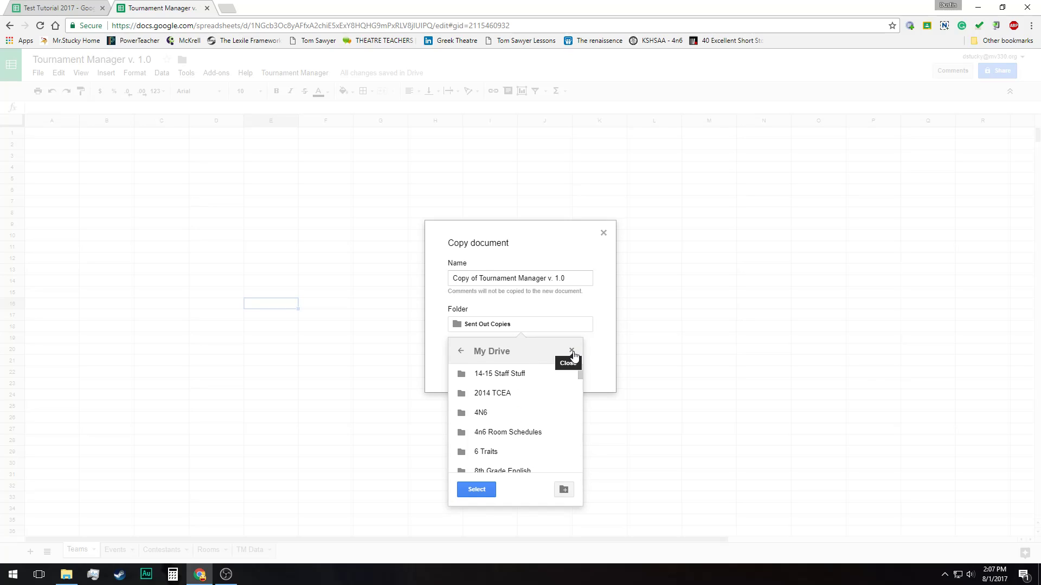
click(583, 311)
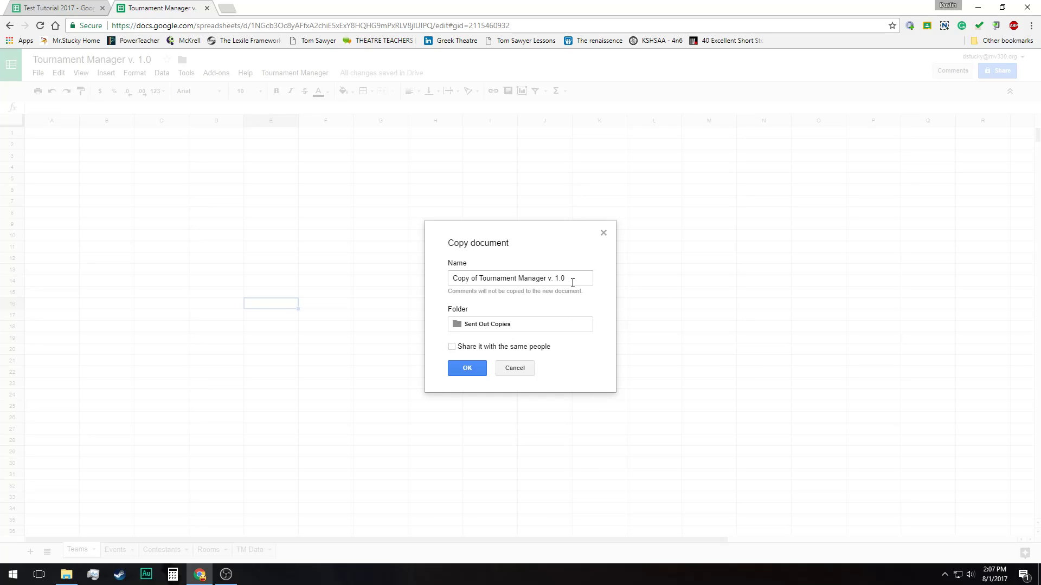
Create the copy in Sent Out Copies under the name Test Tournament 2017 and close the original spreadsheet
drag(573, 282, 434, 284)
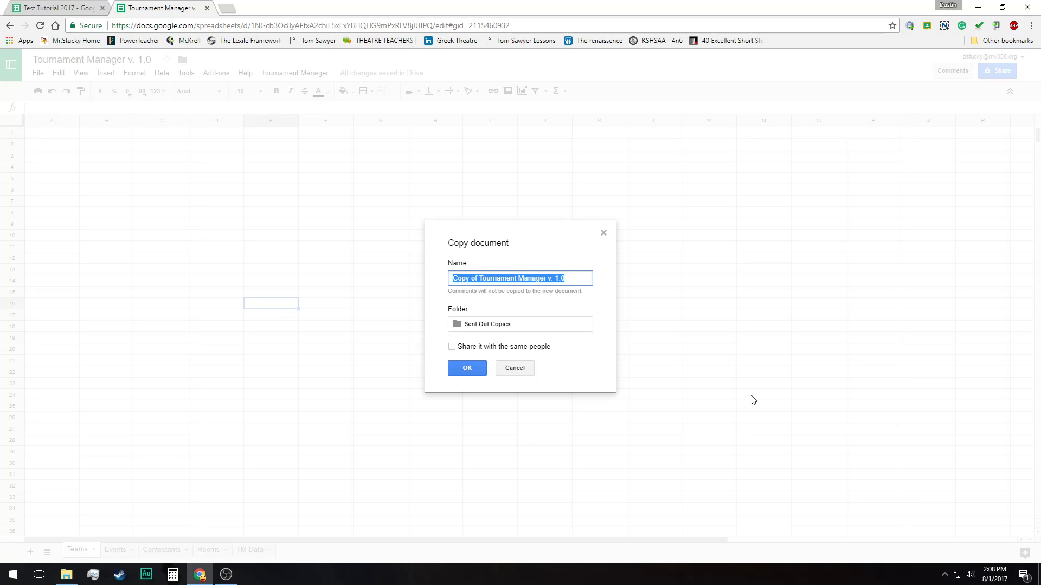
text(Test Tournament)
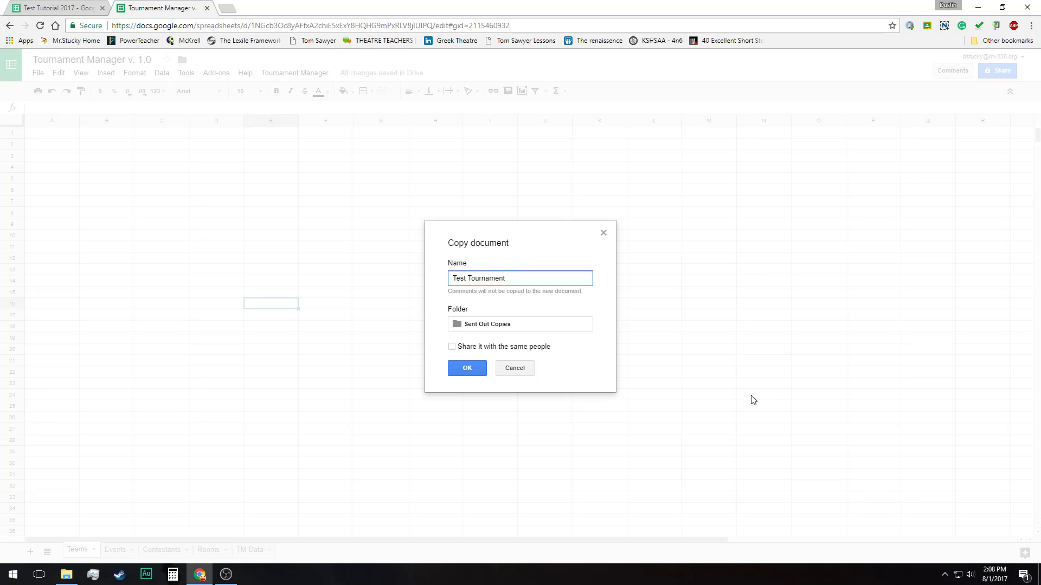
text( 2017)
click(478, 368)
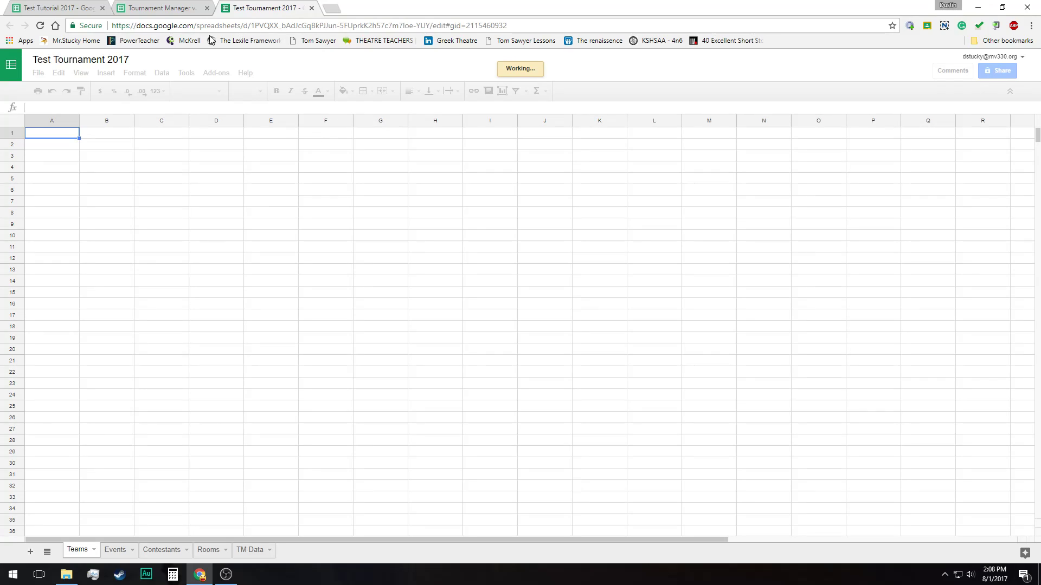
click(206, 8)
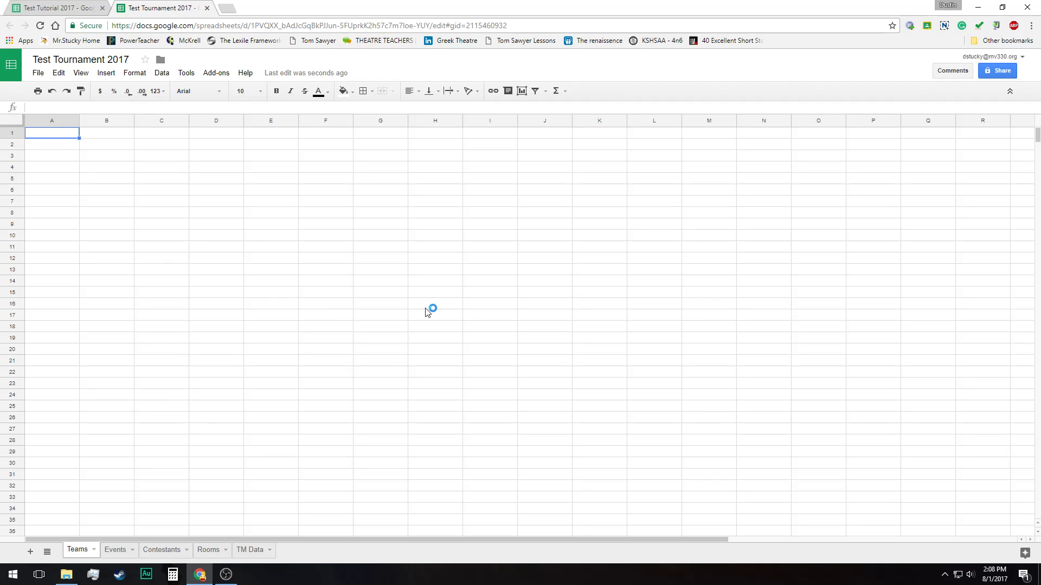
Look through the Events, Contestants and TM Data sheets of the copy and return to Teams
click(117, 550)
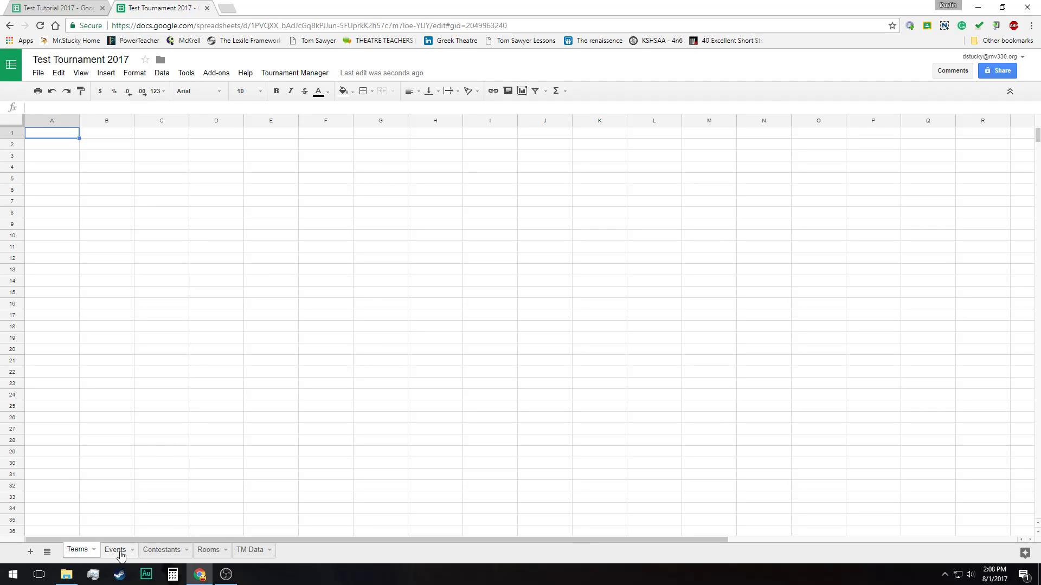
click(170, 550)
click(249, 550)
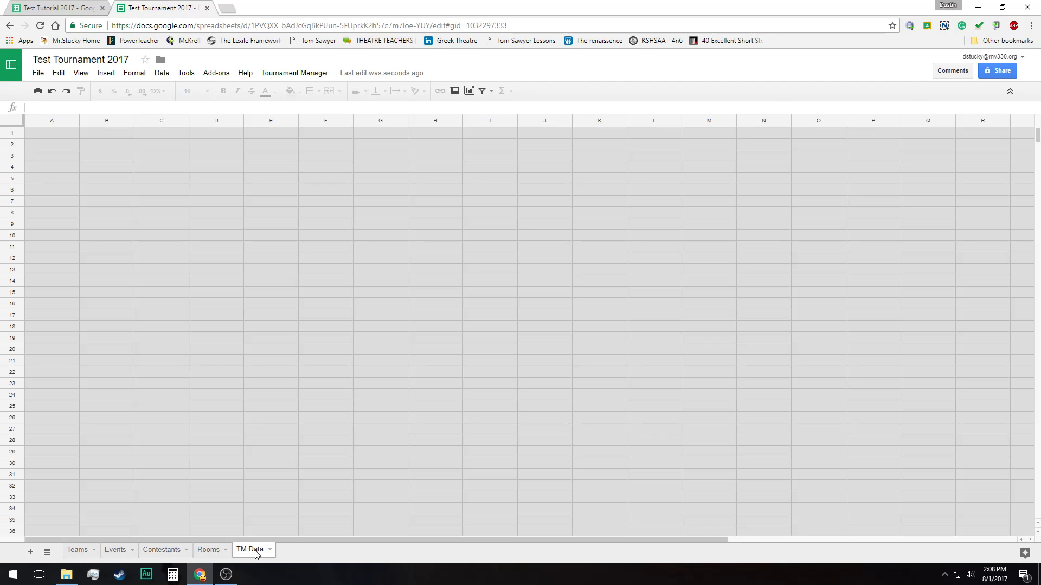
click(77, 554)
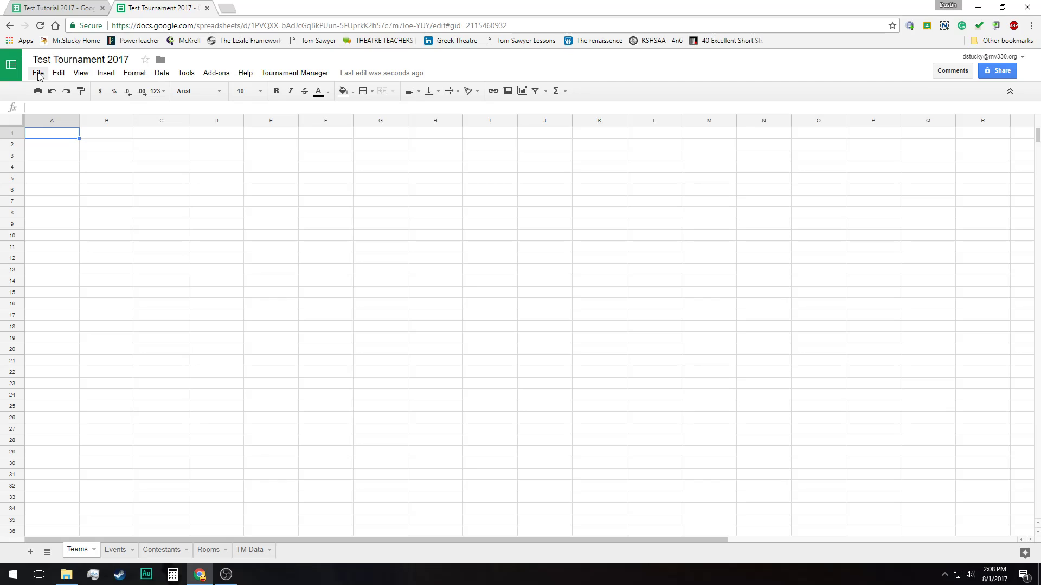
Run the Tournament Manager Set Up script and authorize it with the existing Google account
click(290, 76)
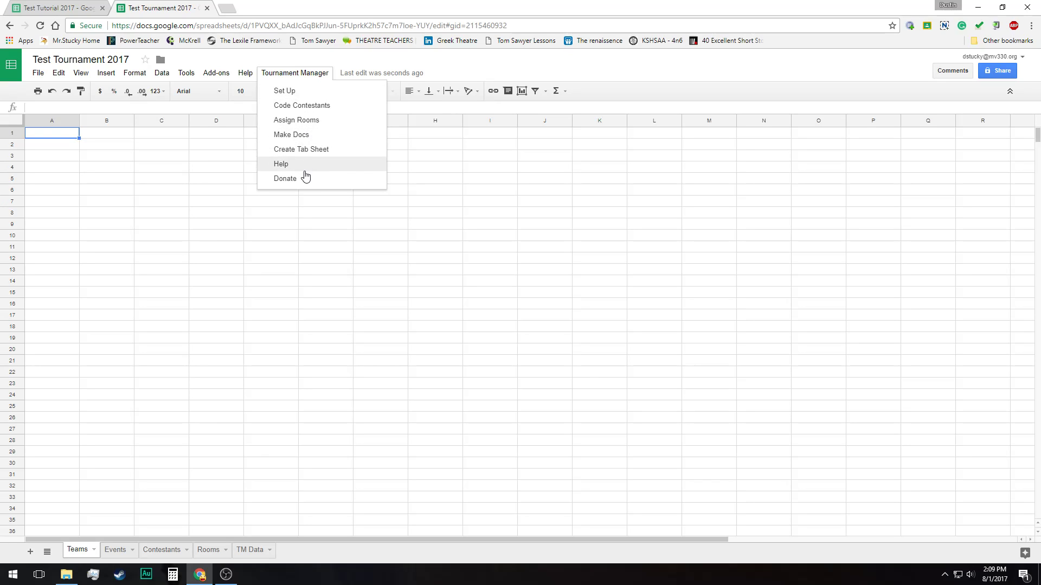
click(310, 97)
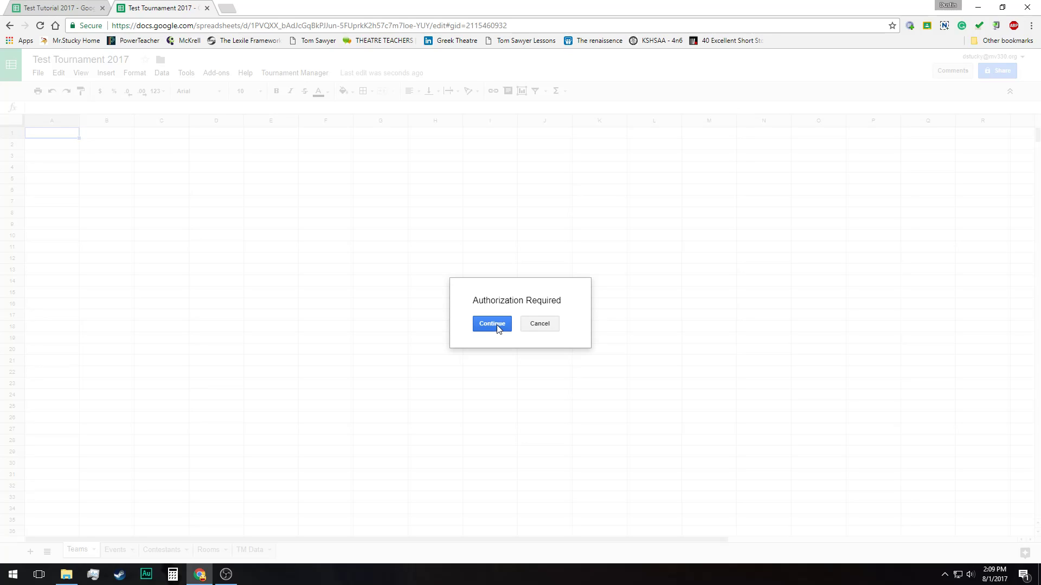
click(493, 324)
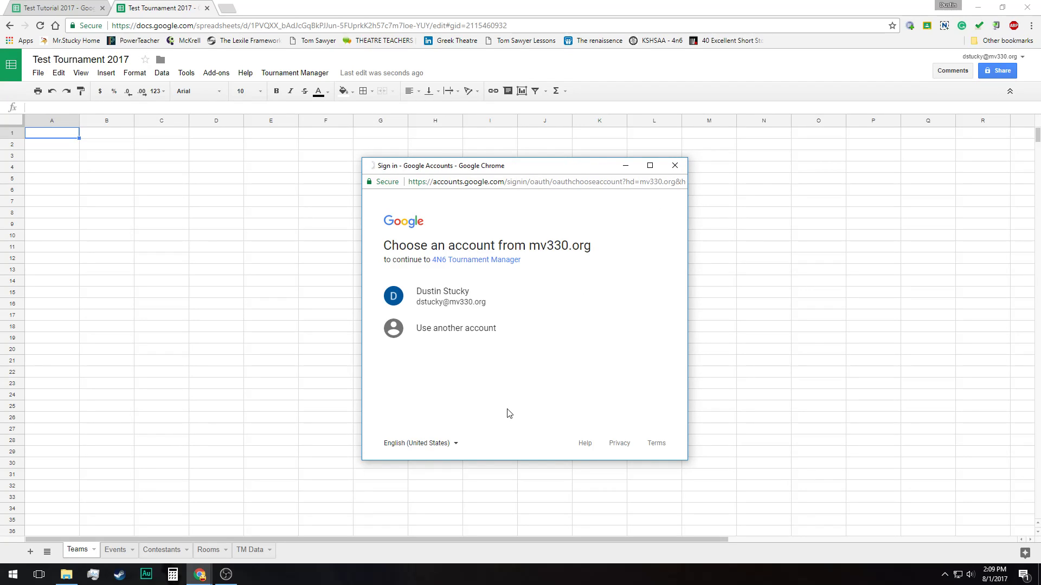
click(459, 301)
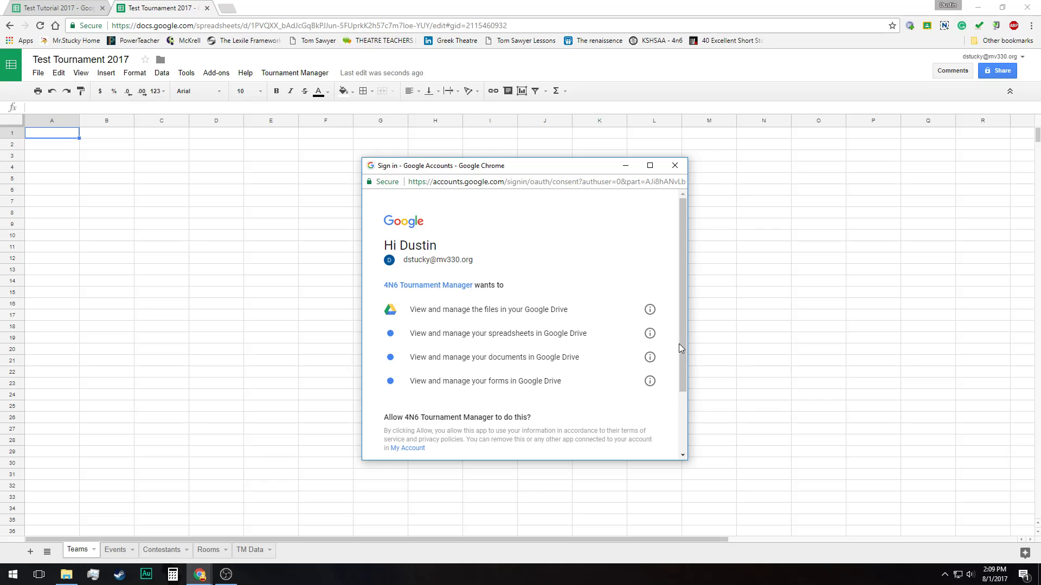
scroll(678, 344, down, 3)
click(632, 397)
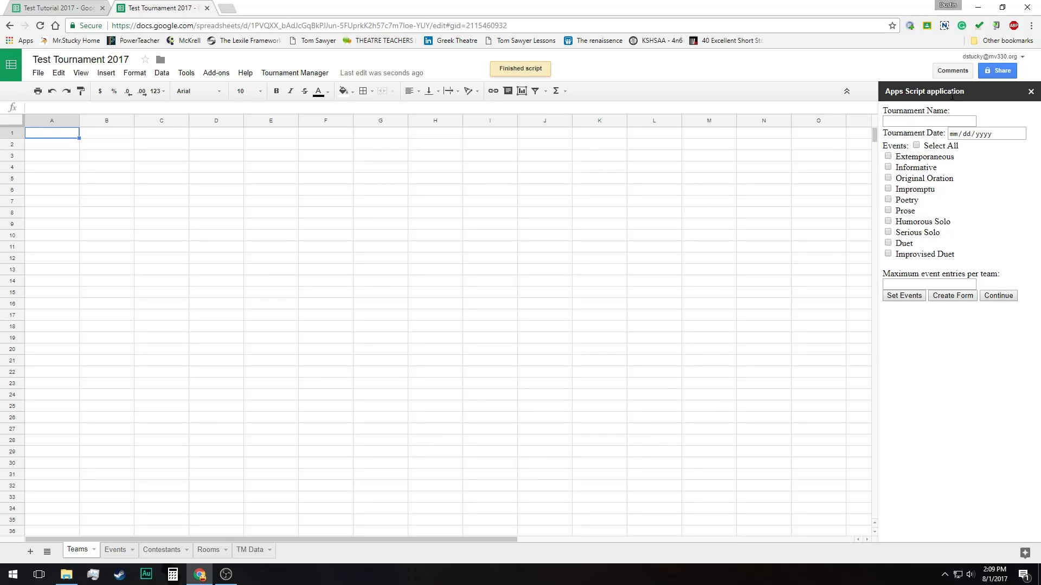
Enter Test Tournament as the tournament name and set the tournament date to 08/02/2017
click(897, 122)
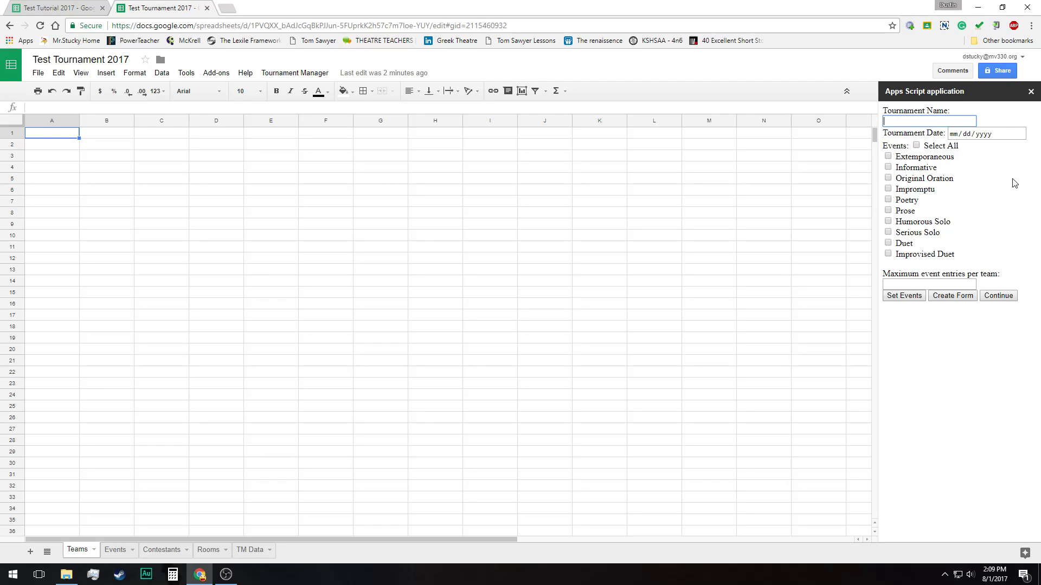
text(Test Tourman)
key(BackSpace)
key(BackSpace)
key(BackSpace)
key(BackSpace)
text(rnament)
click(1019, 133)
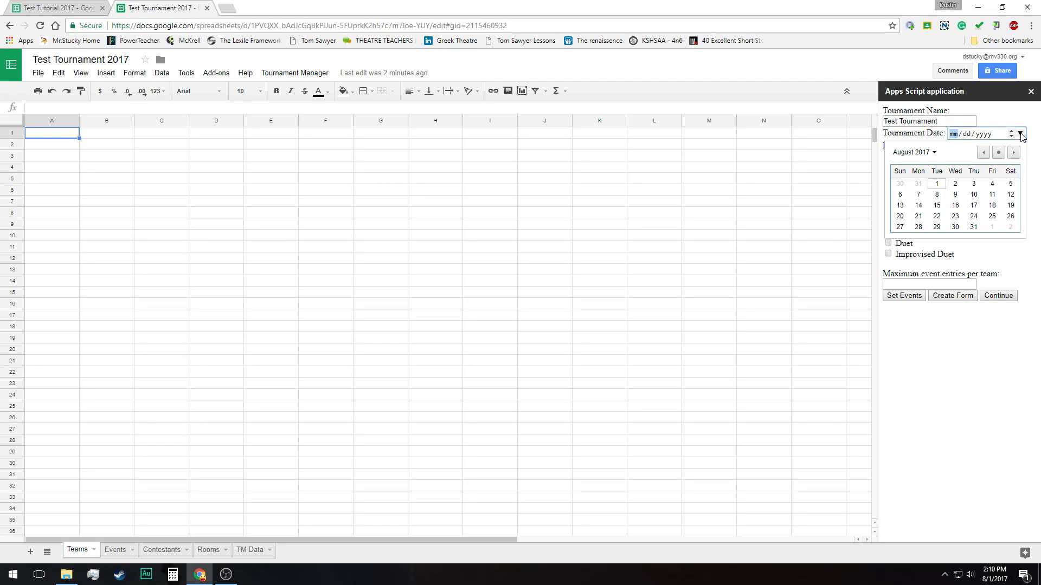
click(955, 184)
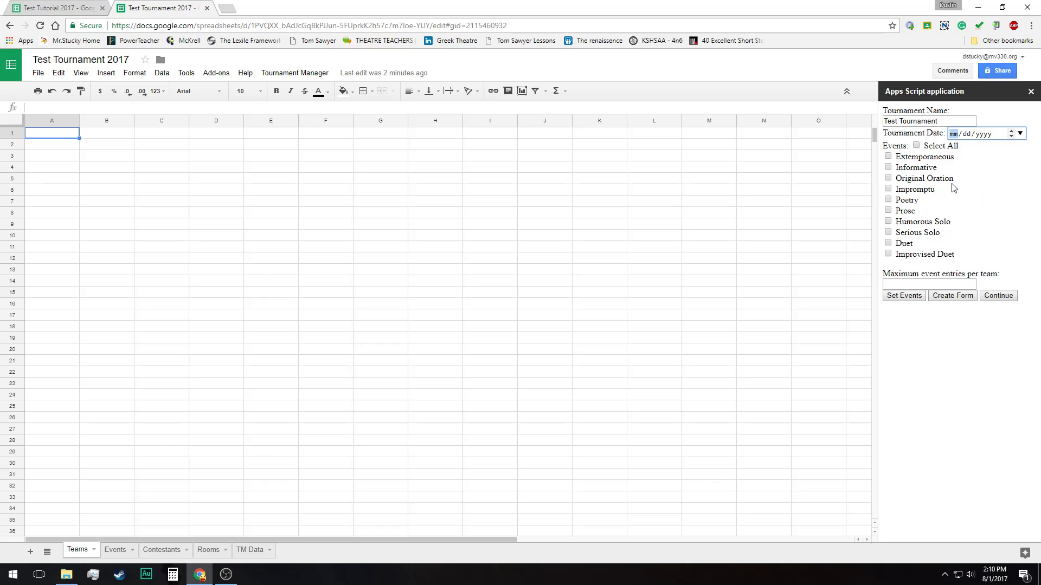
Select all events, set the maximum event entries per team to 4, and apply the events to the Teams and Events sheets
click(921, 146)
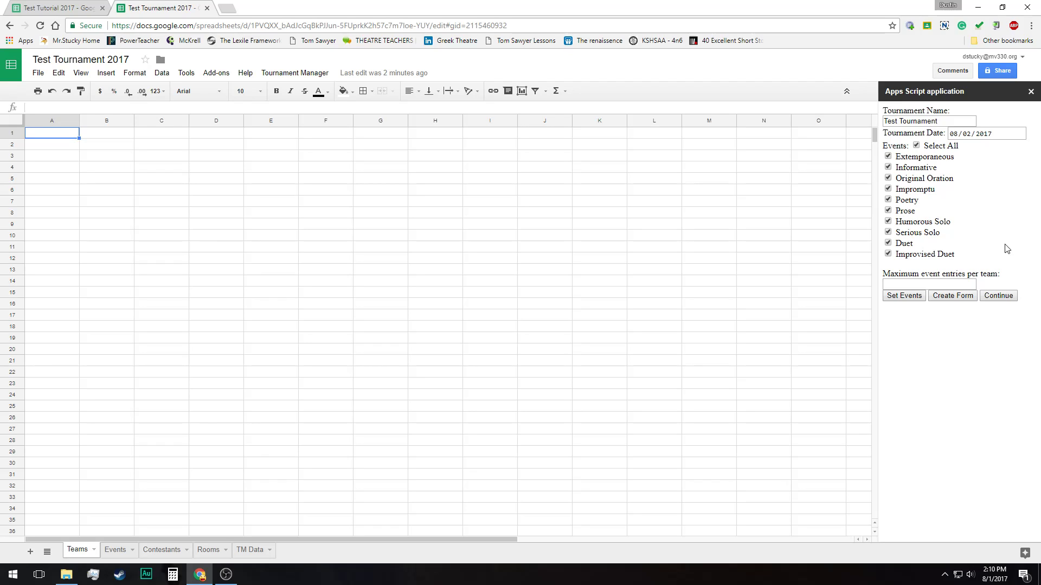
click(948, 281)
click(969, 283)
click(908, 297)
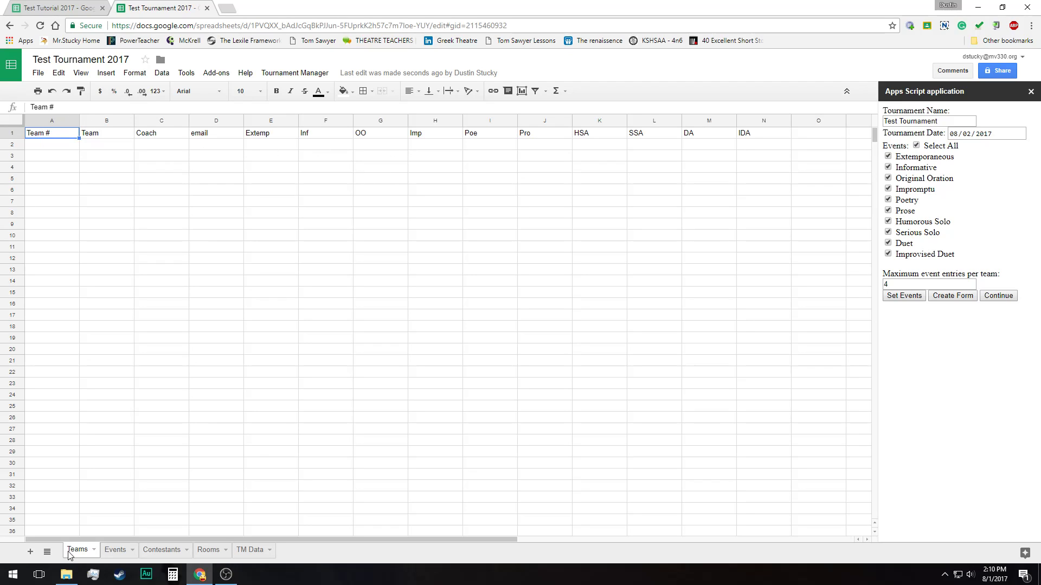
click(103, 553)
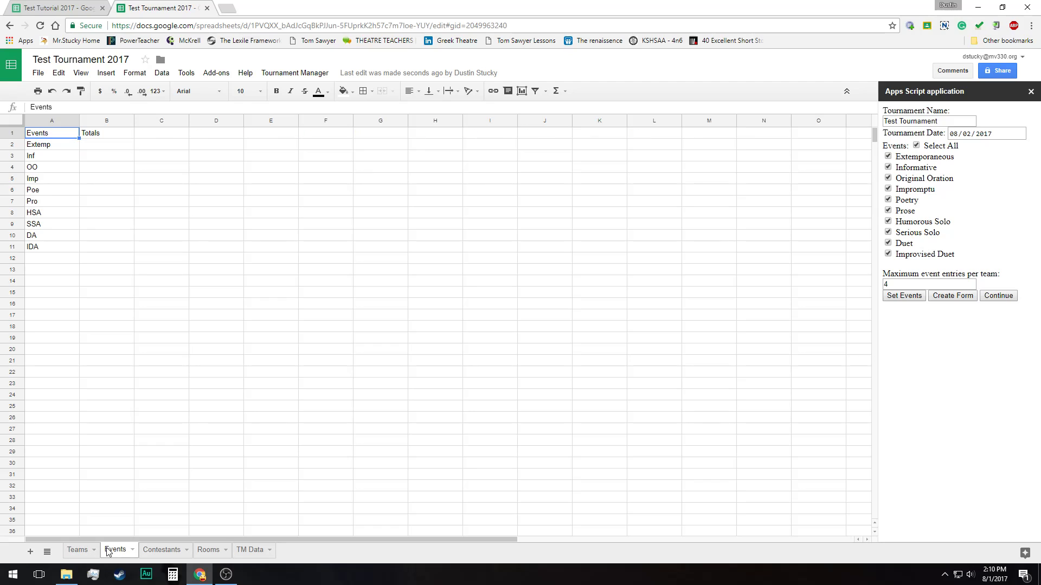
click(78, 552)
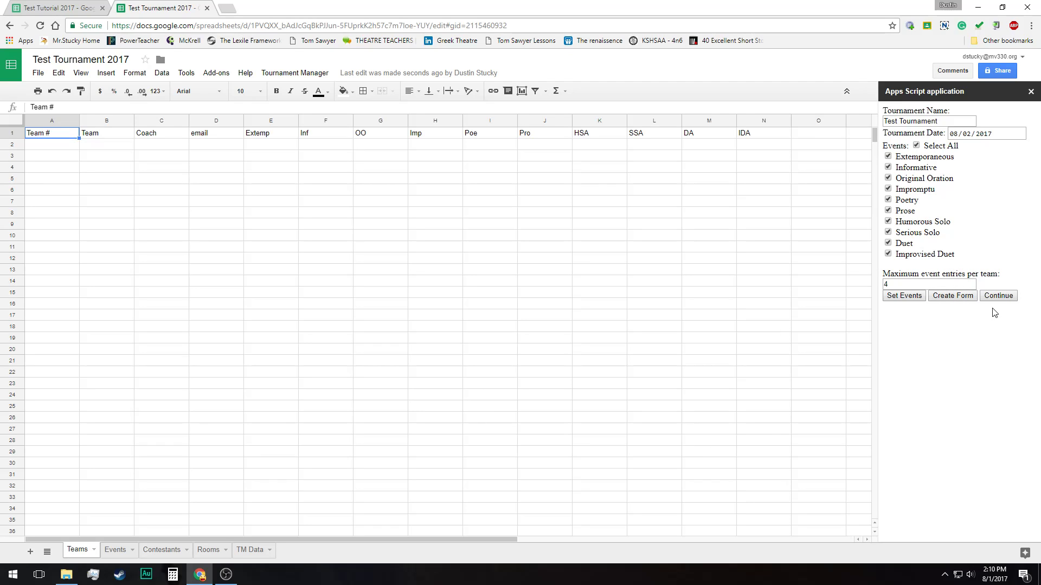
Create the tournament entry form, close the setup sidebar, and view the Form Responses 11 sheet
click(965, 299)
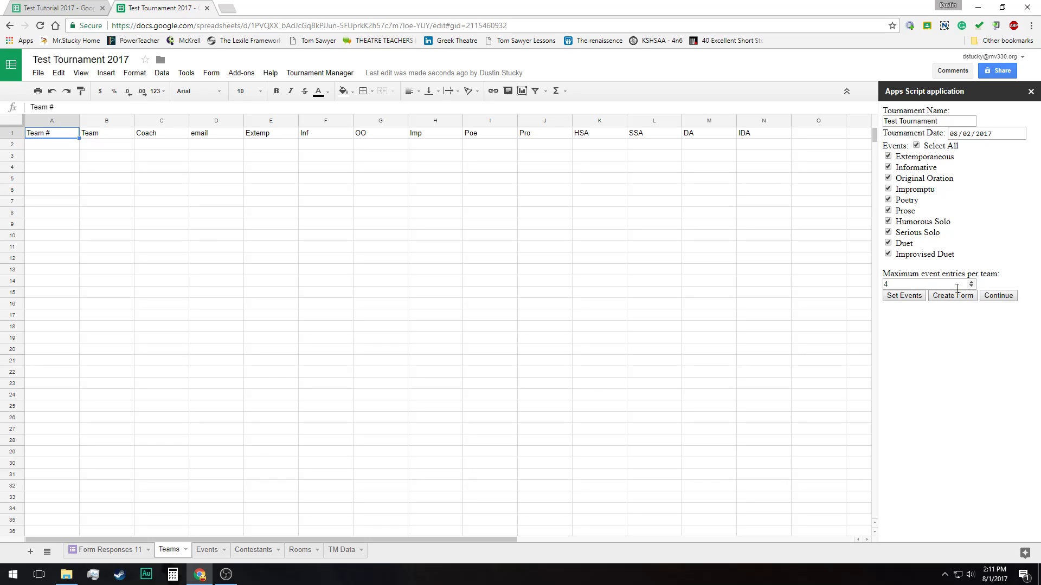
click(1031, 91)
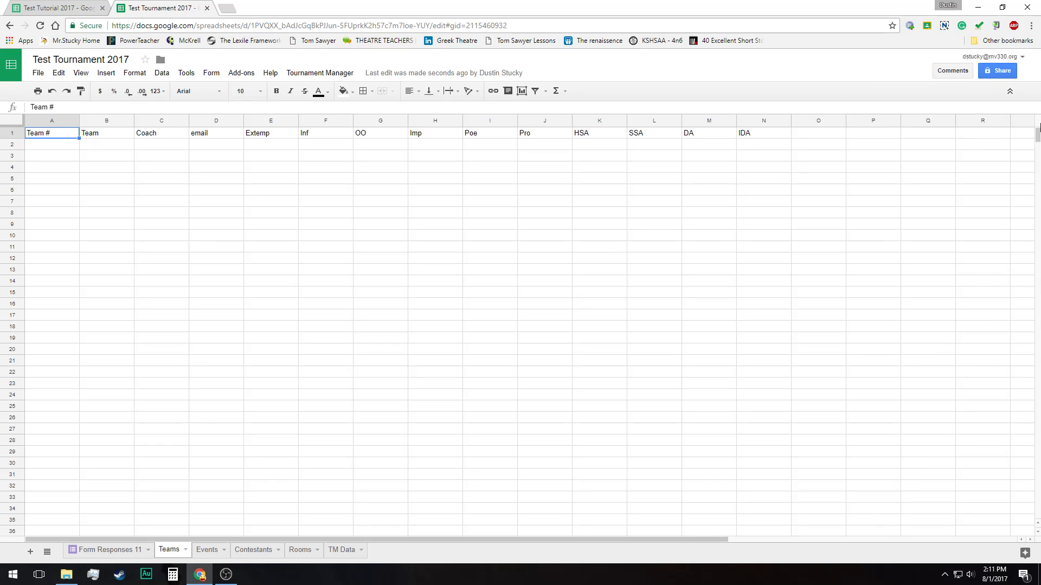
click(112, 553)
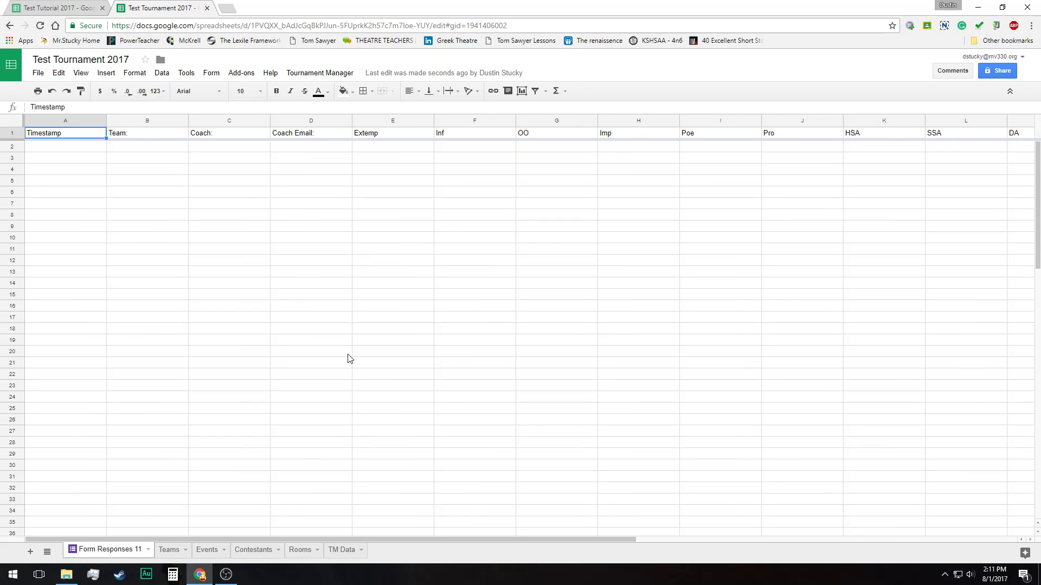
scroll(353, 358, down, 3)
Open the send options of the linked entry form, copy its full share link, and close the dialog
click(217, 79)
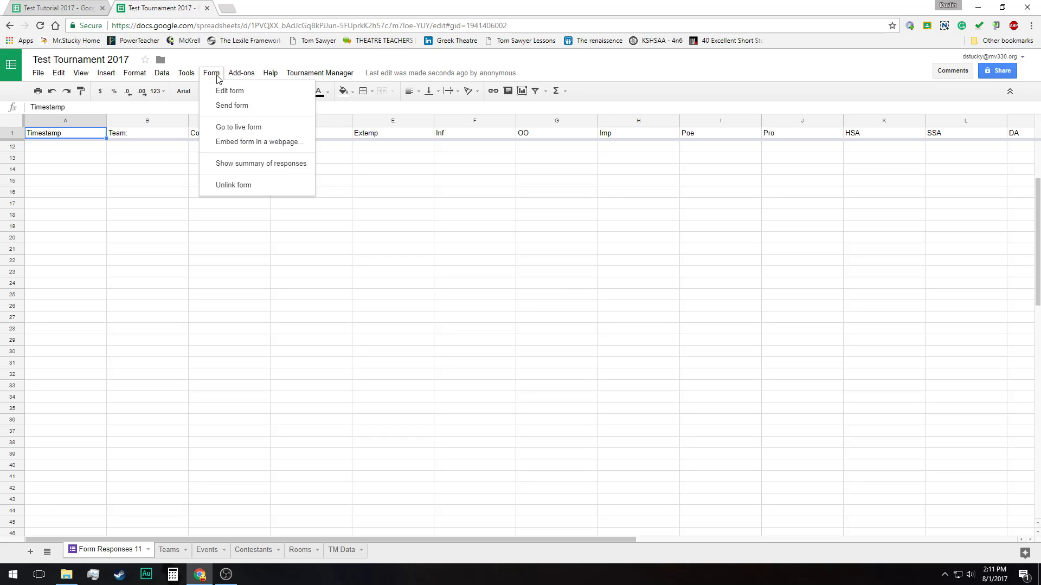
click(244, 106)
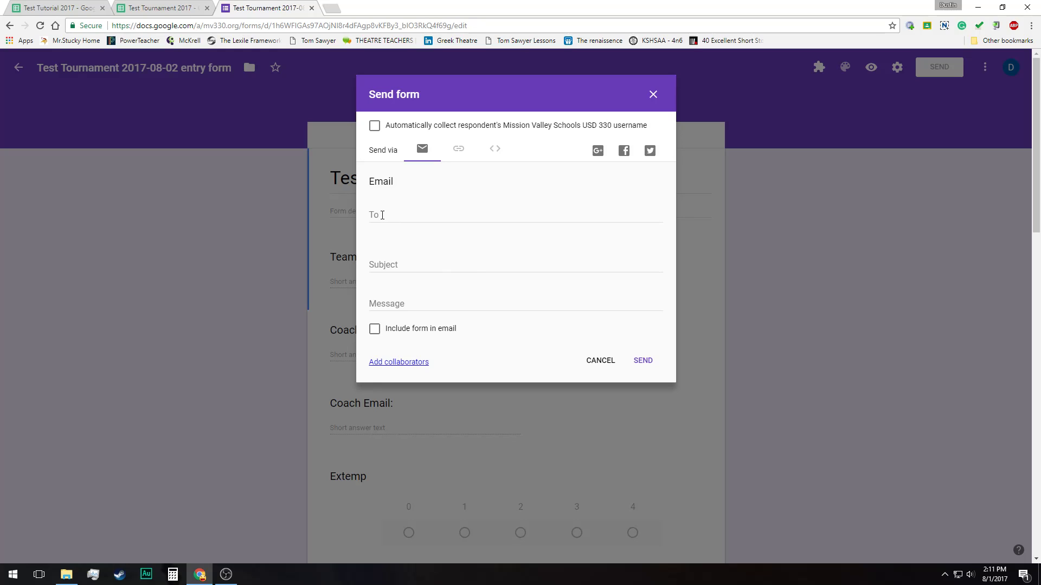
click(382, 215)
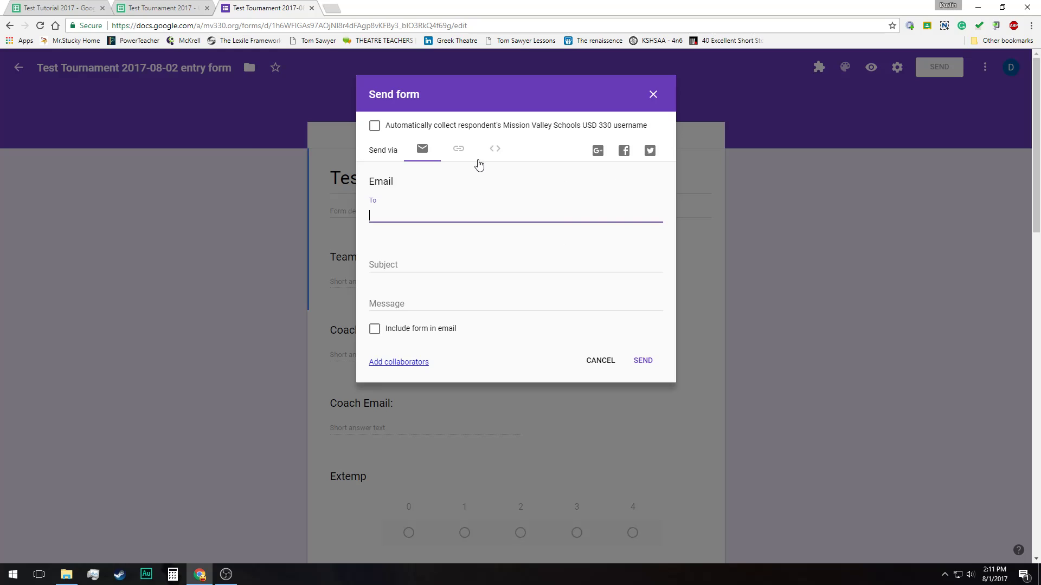
click(458, 150)
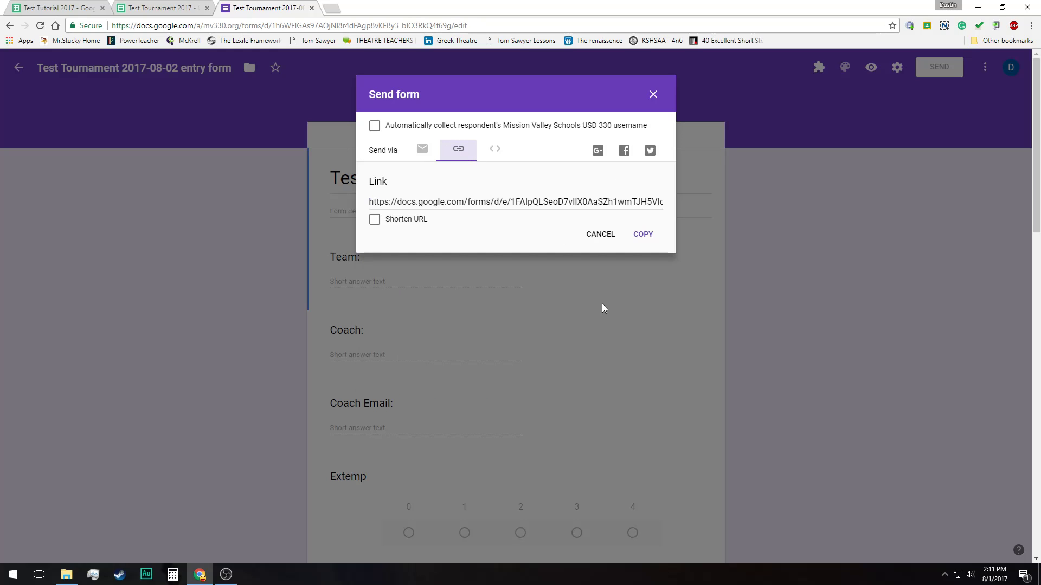
click(419, 204)
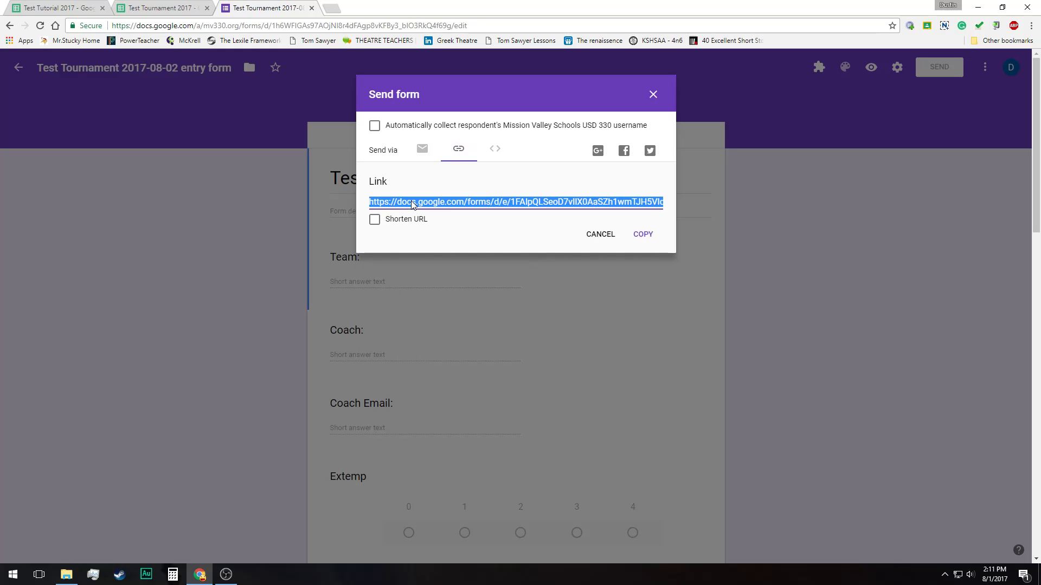
click(640, 239)
click(654, 96)
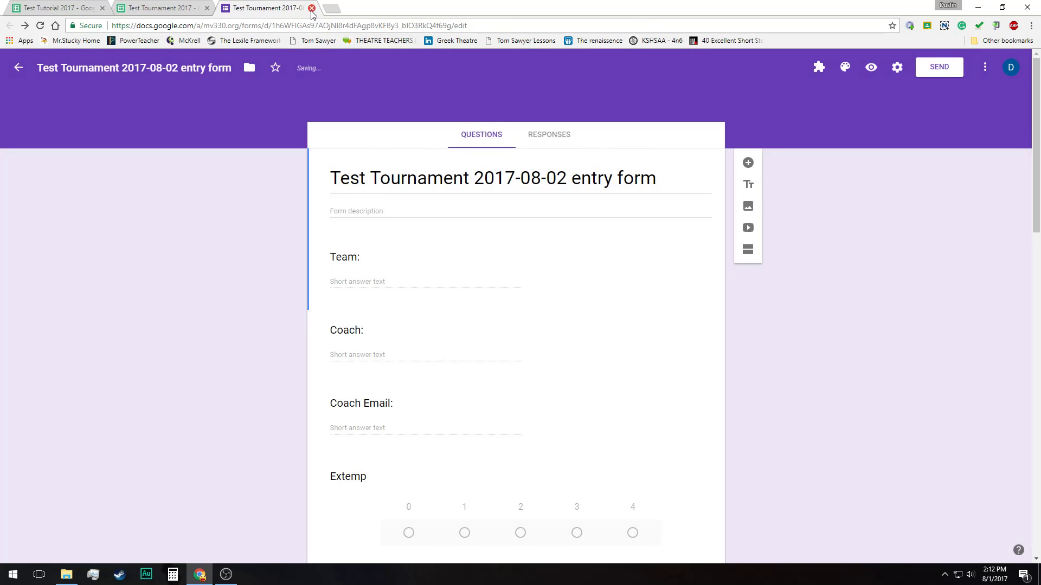
Close the entry form editor and open the live version of the linked entry form
click(312, 8)
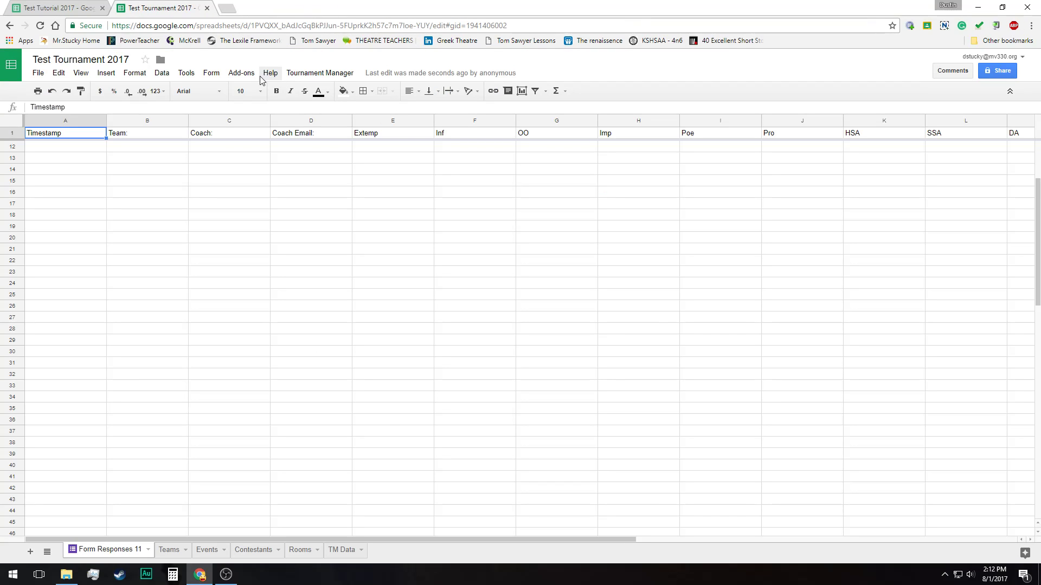
click(209, 75)
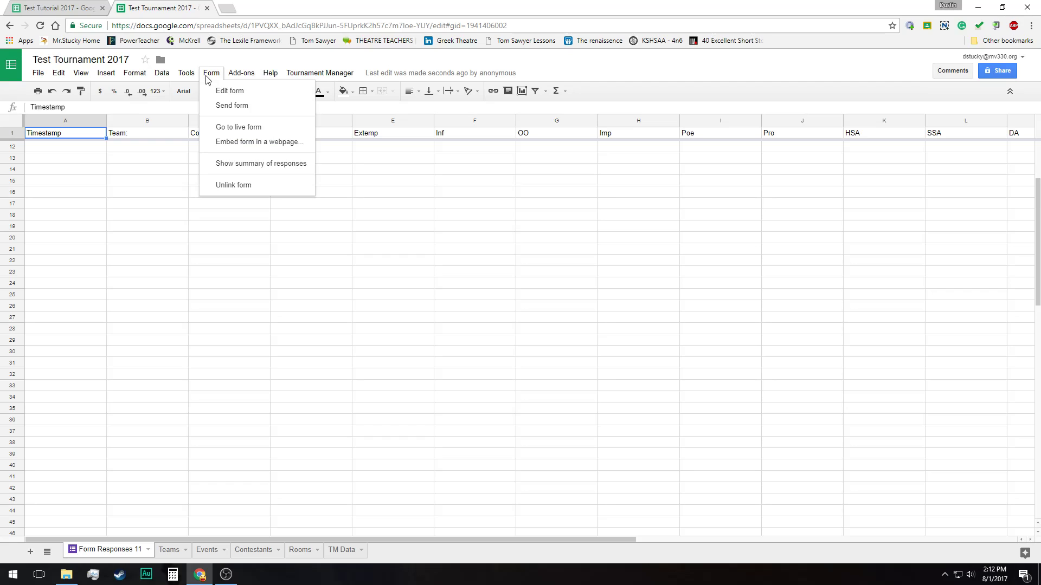
click(255, 132)
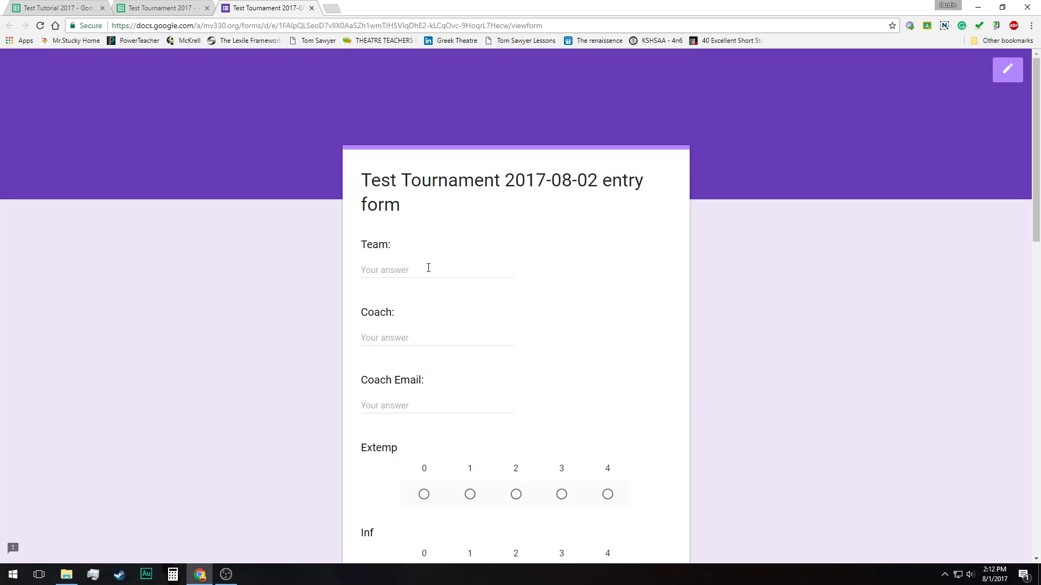
Examine the live entry form's team and coach fields and its entry-count questions for each event
scroll(451, 282, down, 1)
click(413, 216)
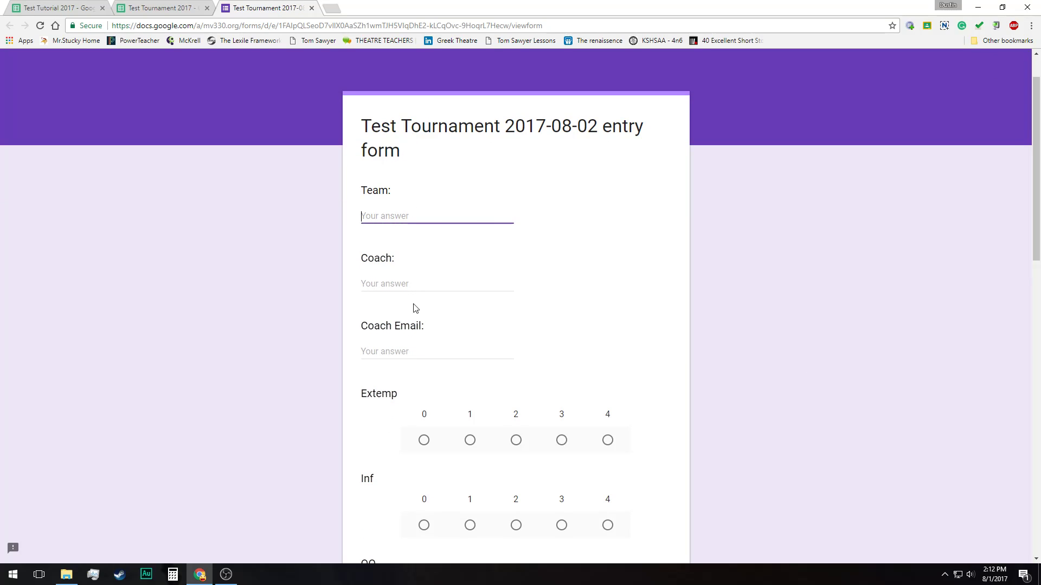
click(414, 285)
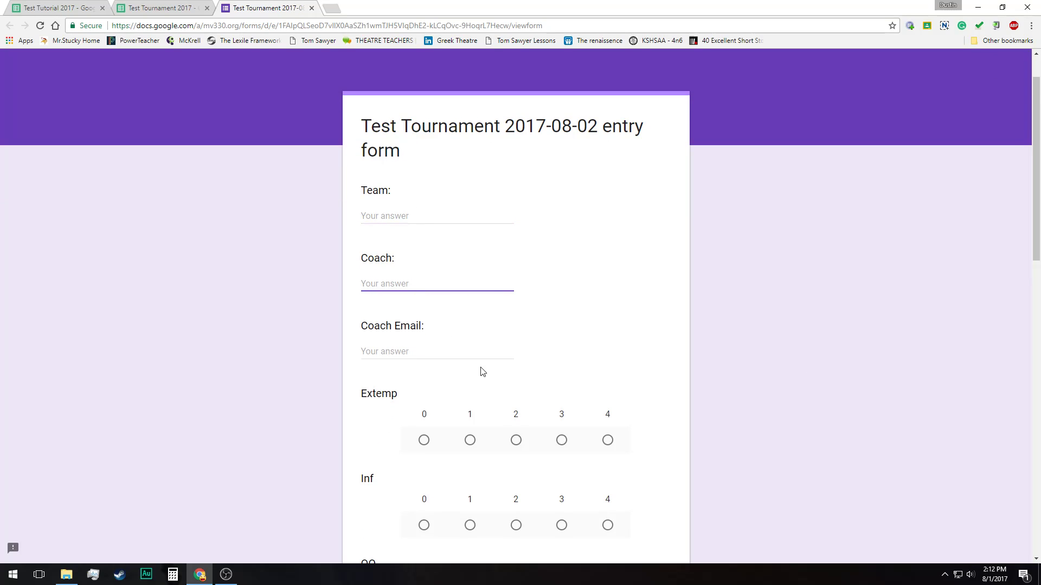
scroll(482, 372, down, 1)
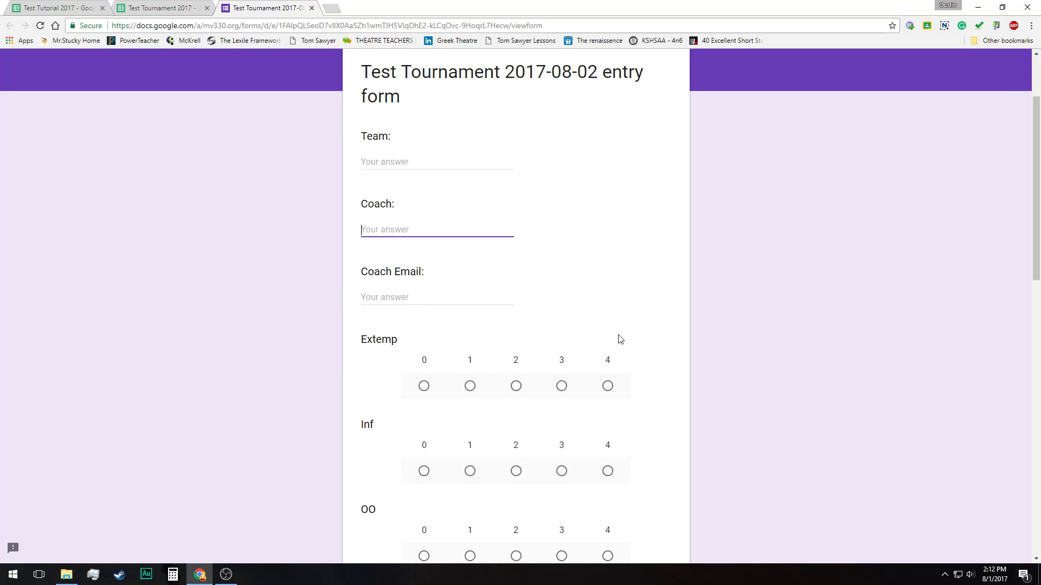
scroll(620, 337, down, 2)
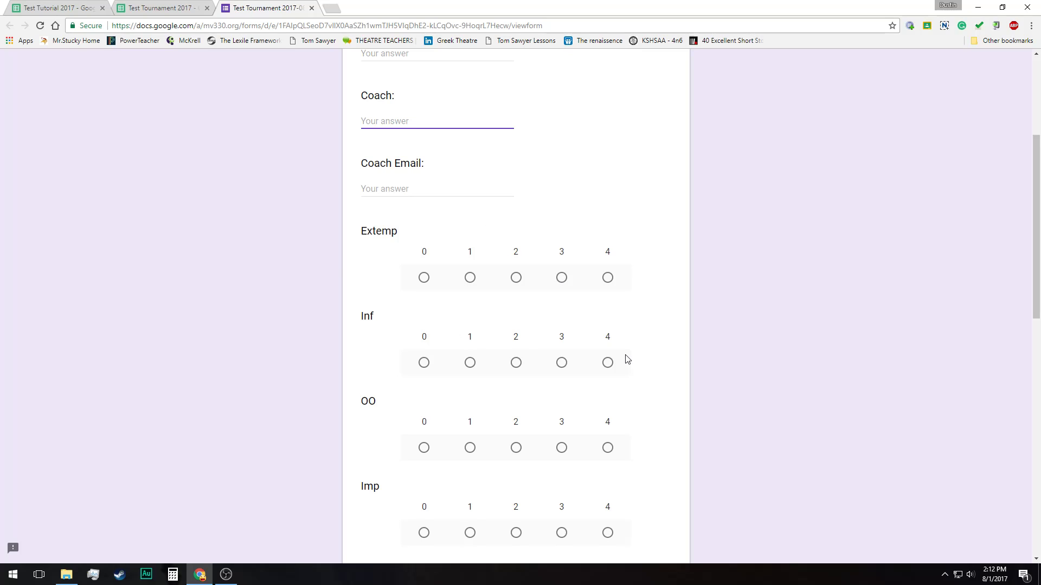
scroll(624, 345, down, 11)
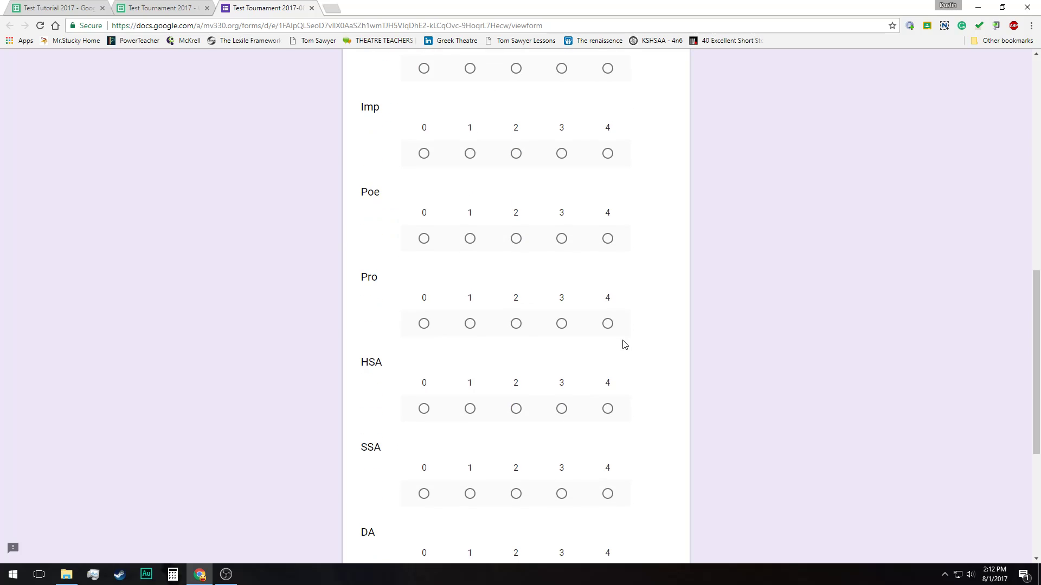
scroll(625, 344, down, 2)
scroll(623, 344, up, 13)
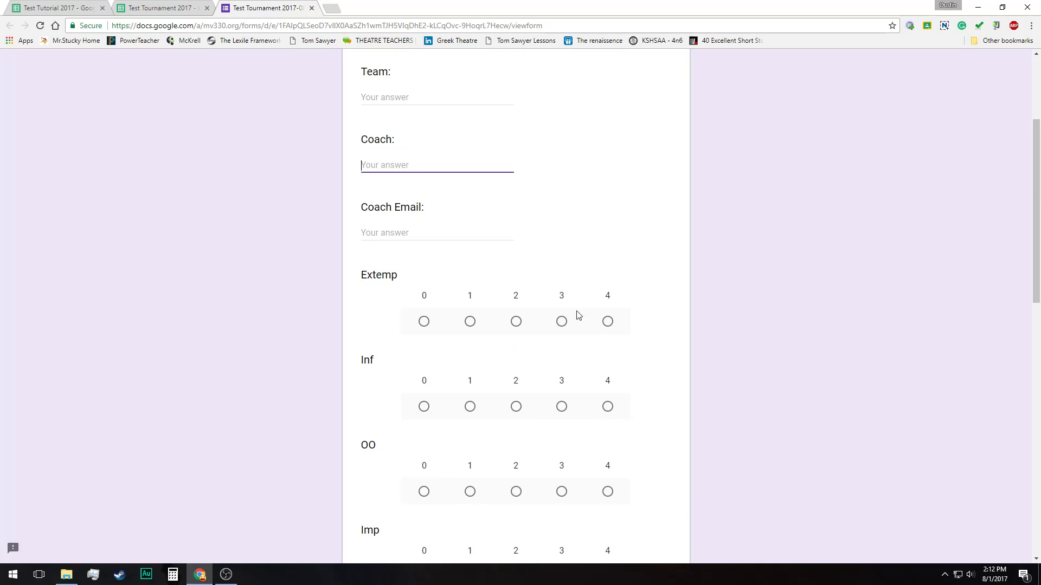
scroll(655, 323, down, 9)
scroll(597, 377, down, 3)
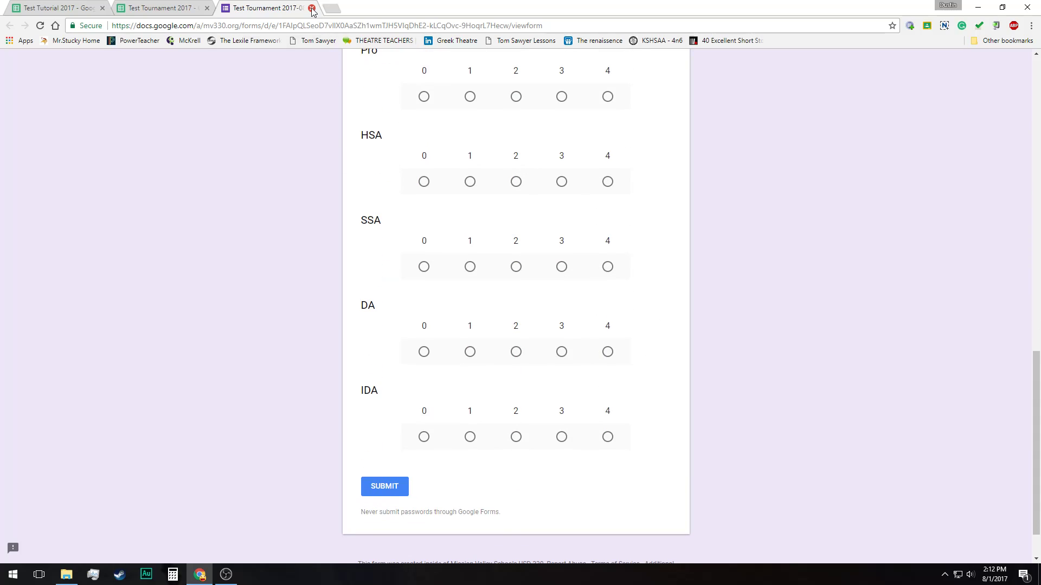
Switch to the Test Tutorial 2017 spreadsheet and copy the entire Form Responses 11 sheet
click(46, 9)
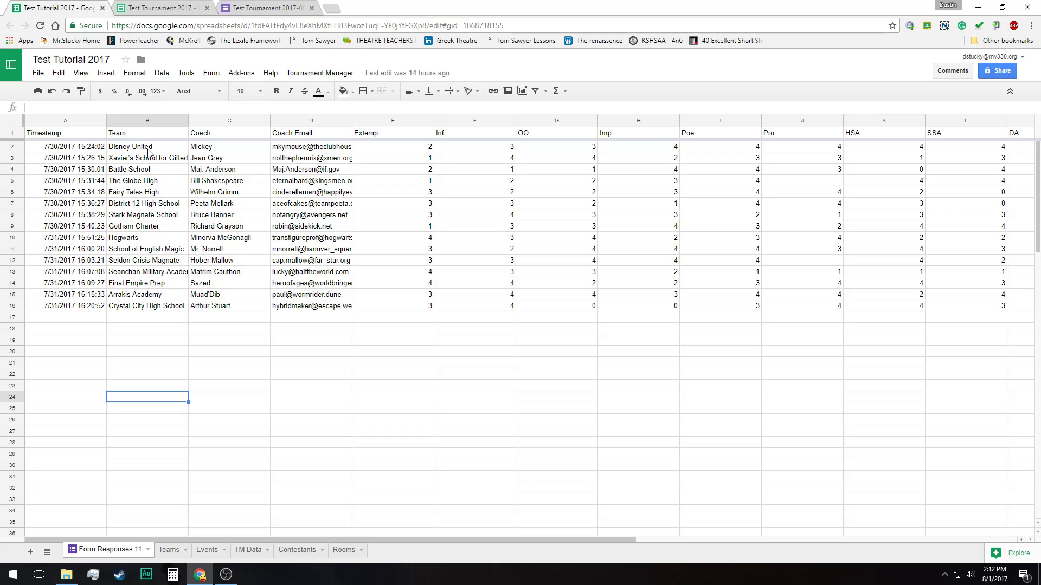
click(15, 127)
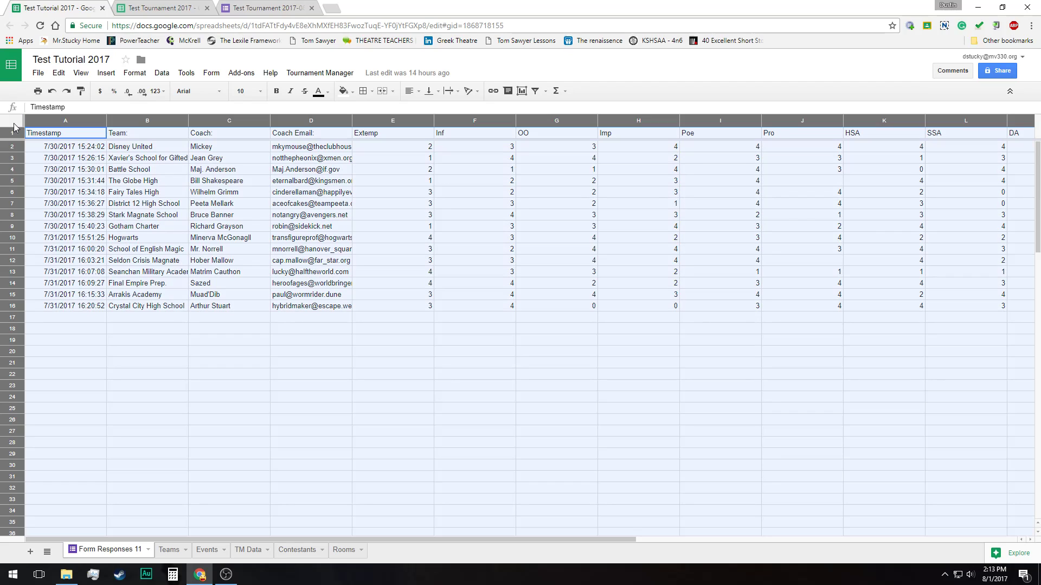
right_click(166, 234)
click(223, 268)
Paste the copied responses over the entire Form Responses 11 sheet of Test Tournament 2017
click(156, 6)
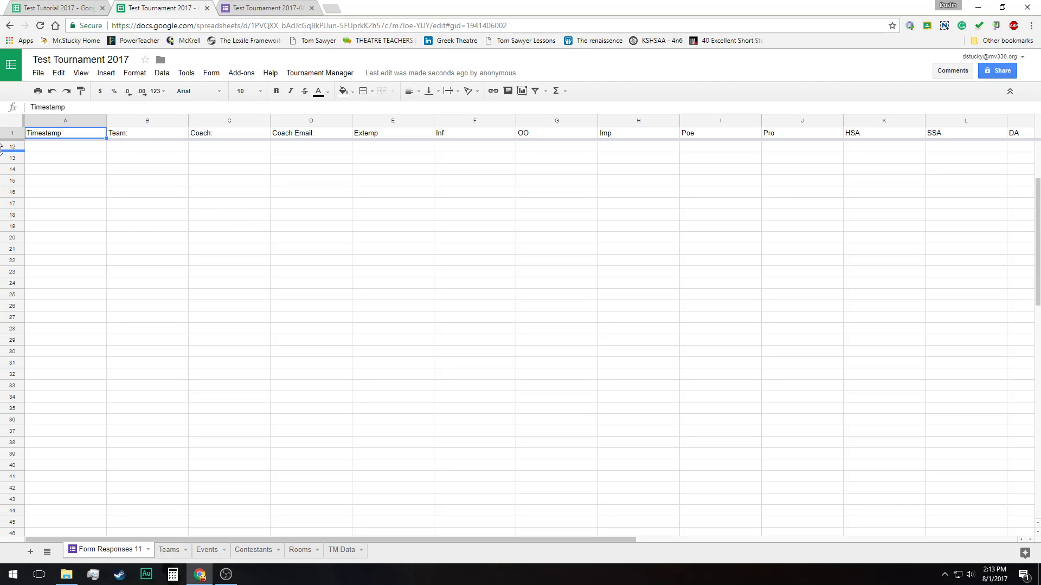
click(13, 127)
right_click(12, 127)
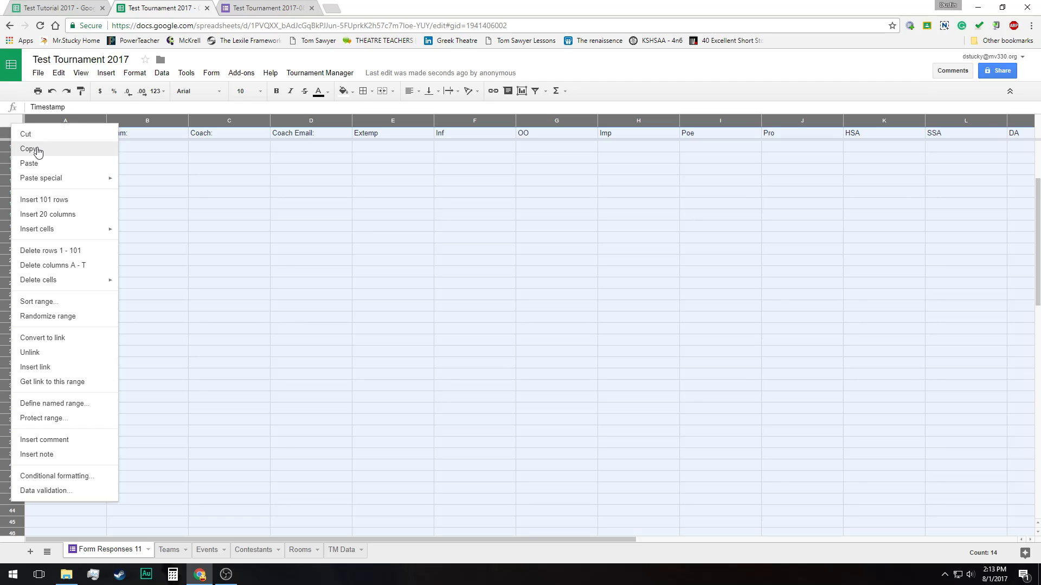
key(ctrl+v)
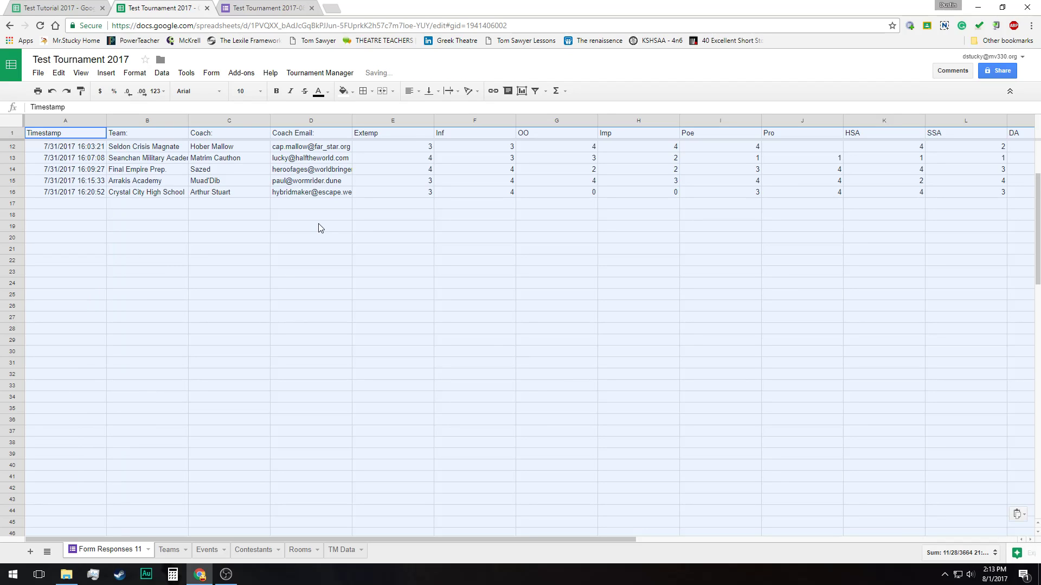
click(313, 351)
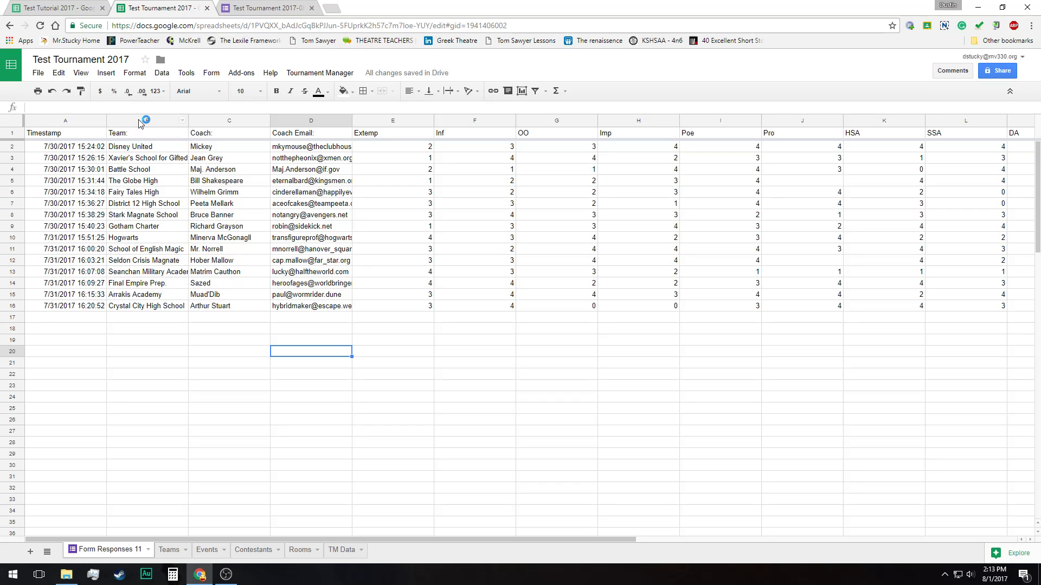
drag(140, 124, 532, 235)
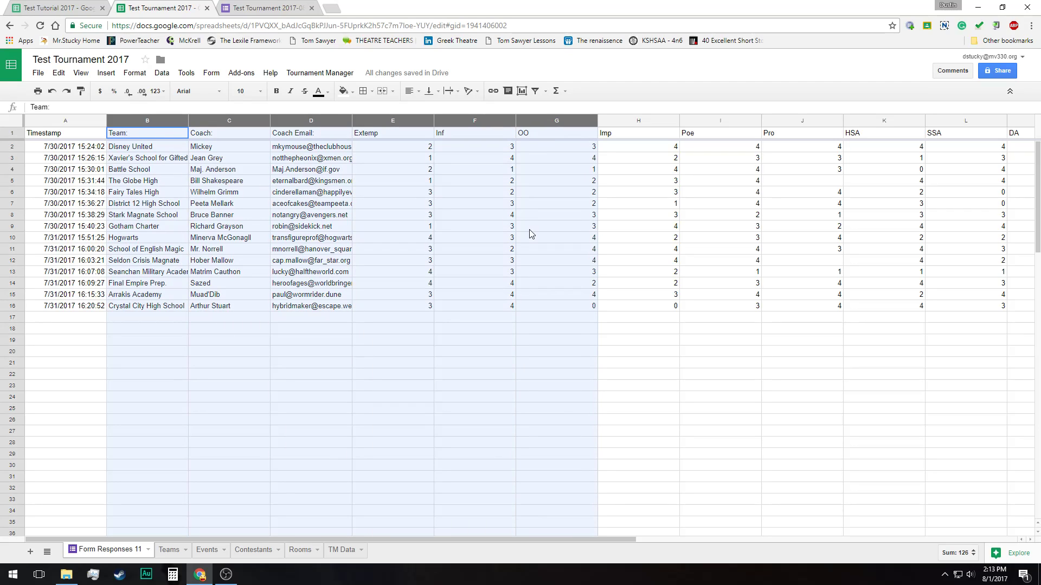
click(142, 175)
drag(131, 147, 380, 275)
click(150, 149)
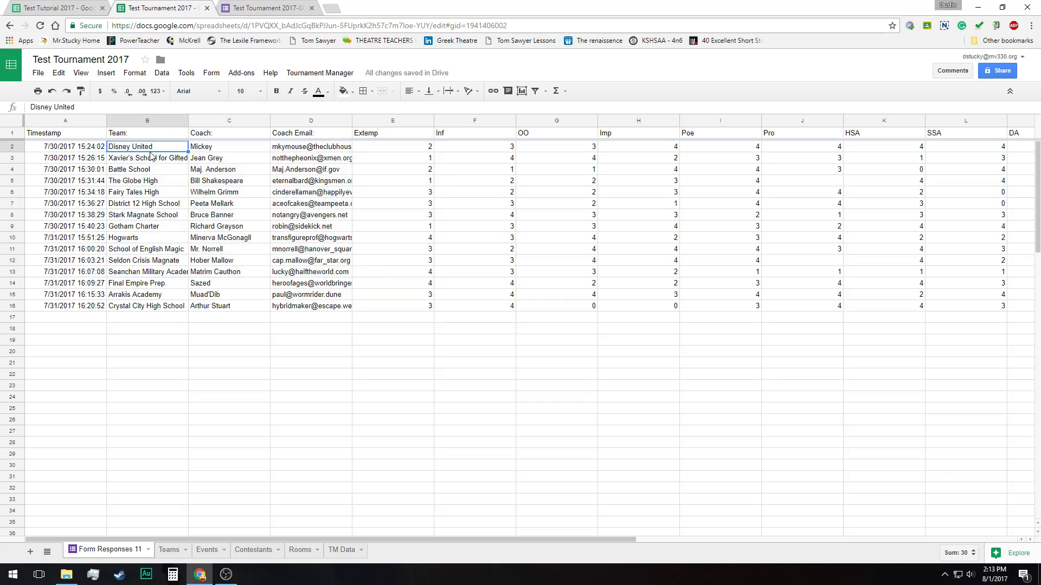
Copy the response data from the Team through IDA columns, without headers, into the Teams sheet starting at cell B2
drag(150, 150, 749, 308)
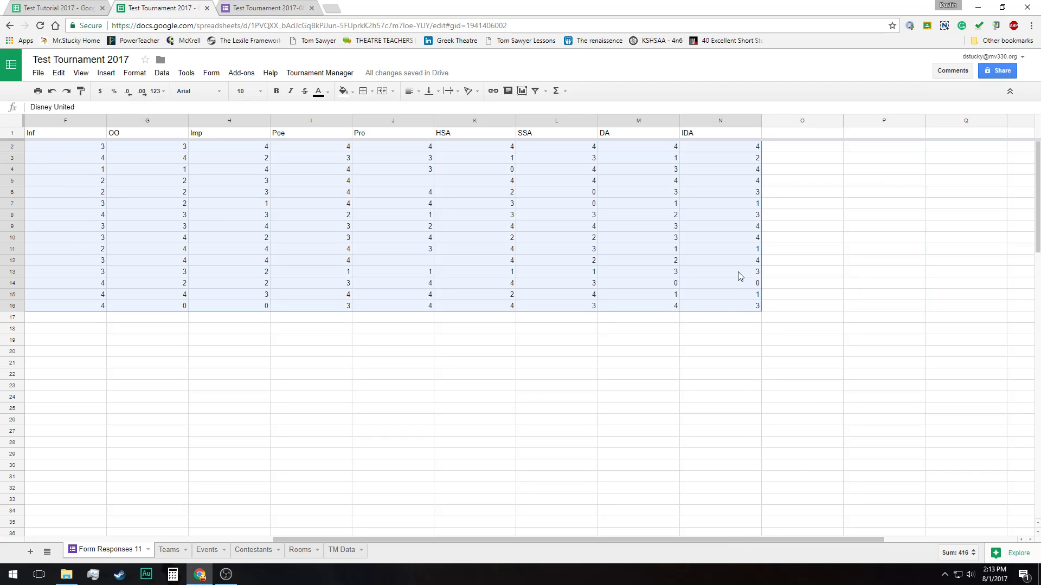
right_click(738, 272)
click(772, 308)
click(168, 551)
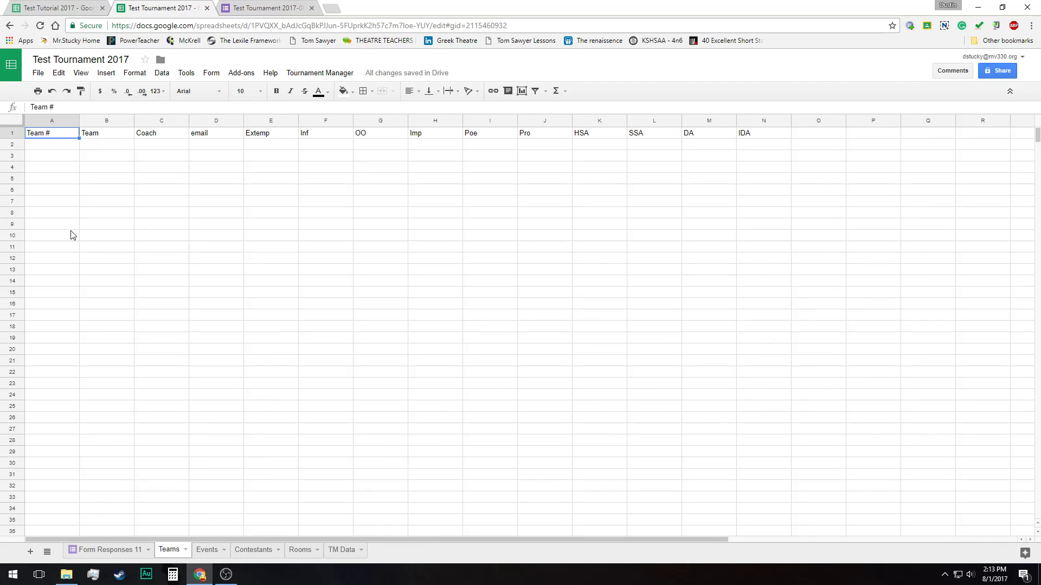
click(106, 149)
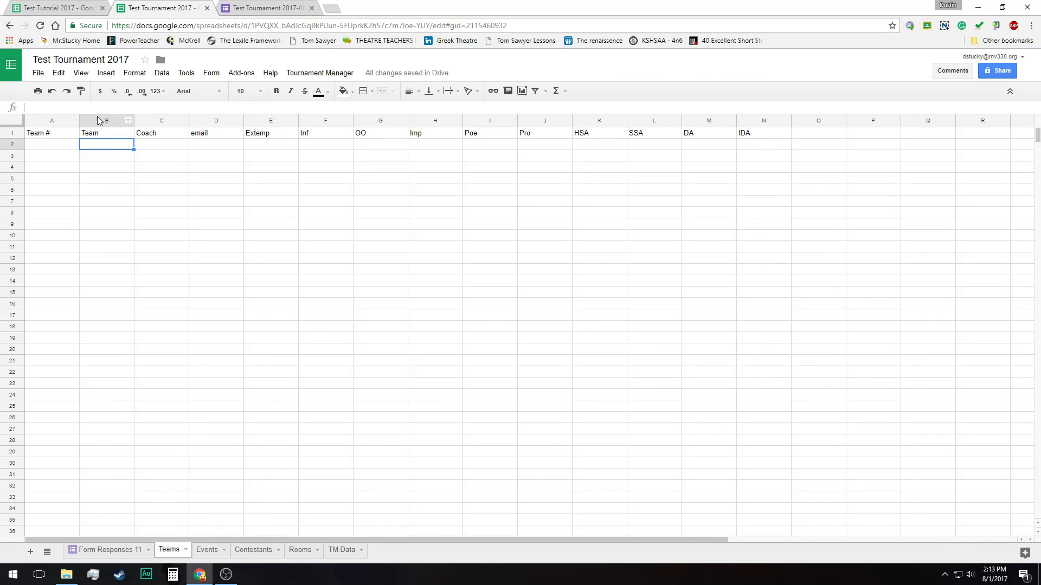
right_click(98, 150)
click(140, 186)
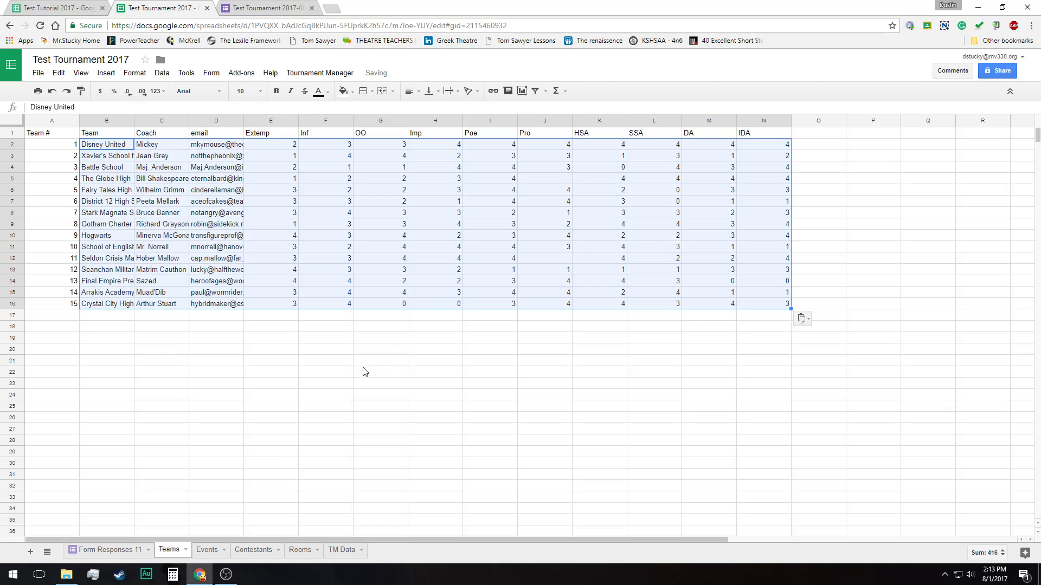
Examine the automatic Team # numbering on the Teams sheet, from the first team to the last
click(67, 146)
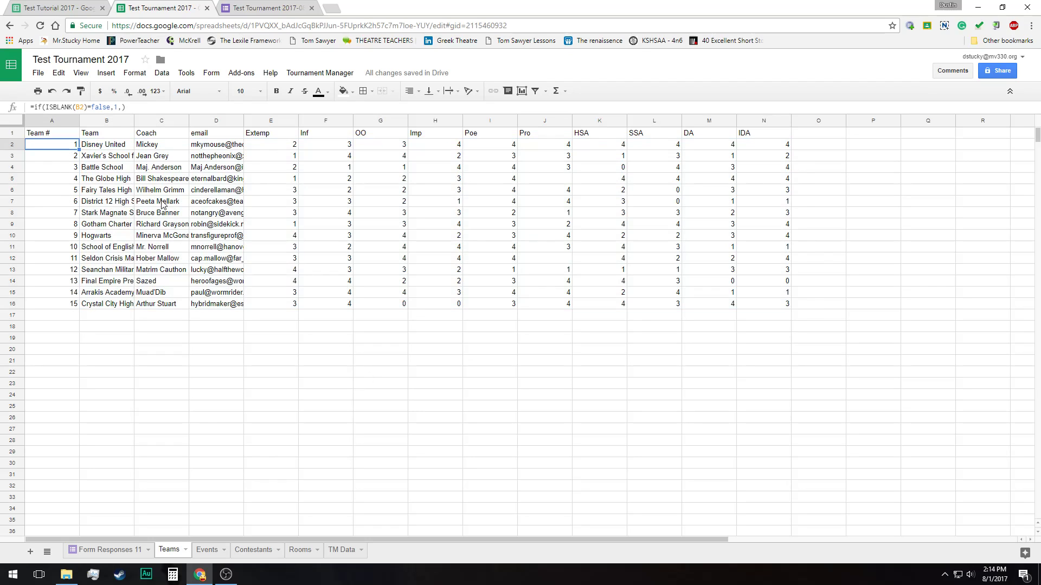
key(Right)
key(Down)
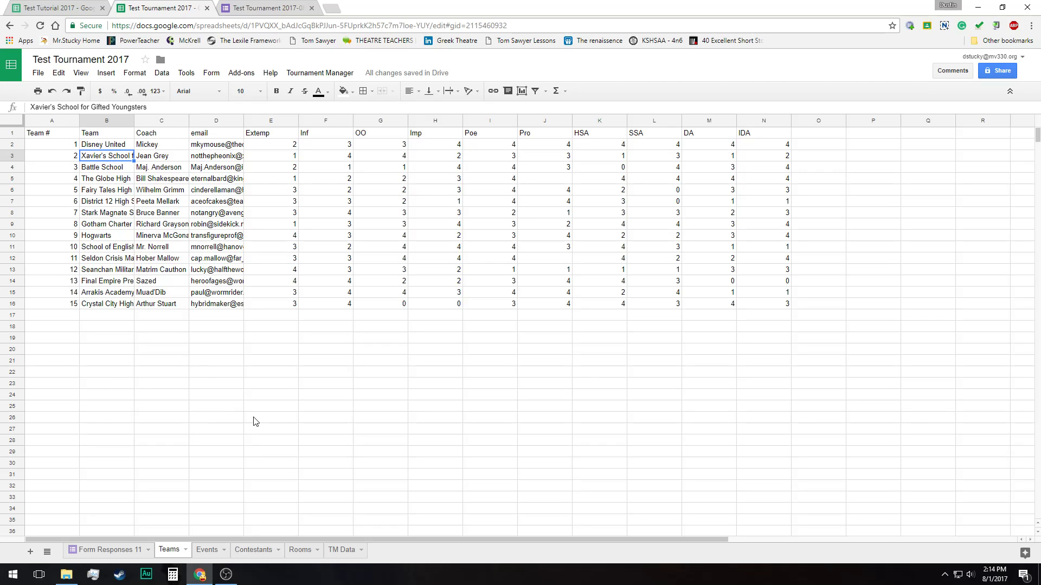
click(48, 303)
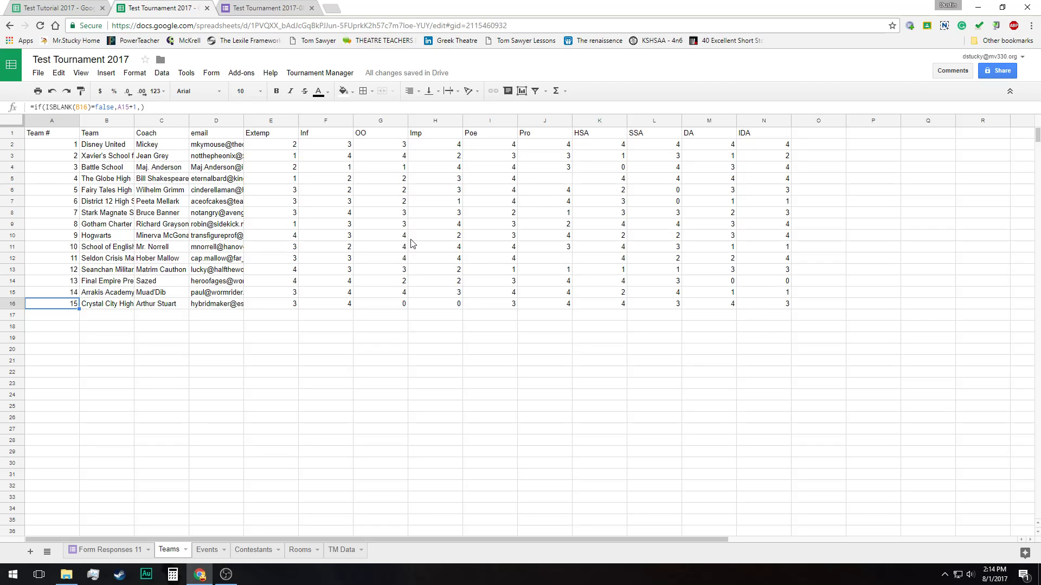
Run Code Contestants from Tournament Manager and check the Extemp entry counts of the first two teams
click(329, 72)
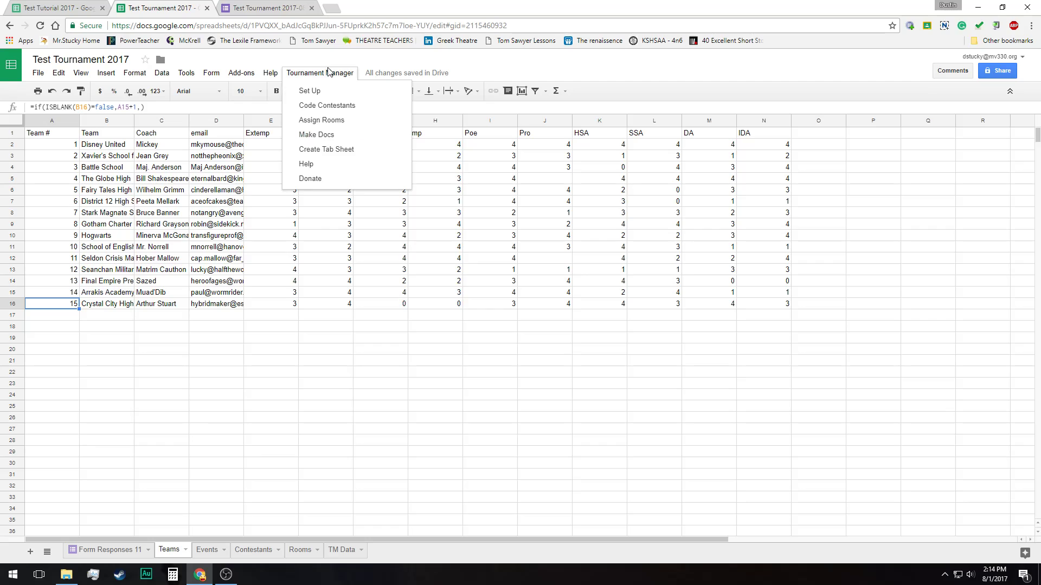
click(330, 108)
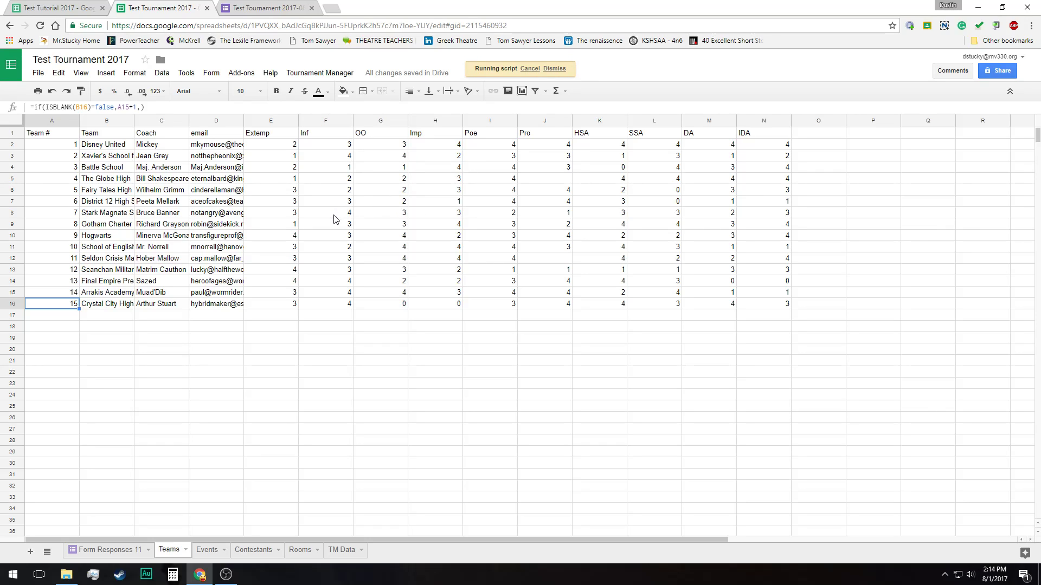
click(288, 151)
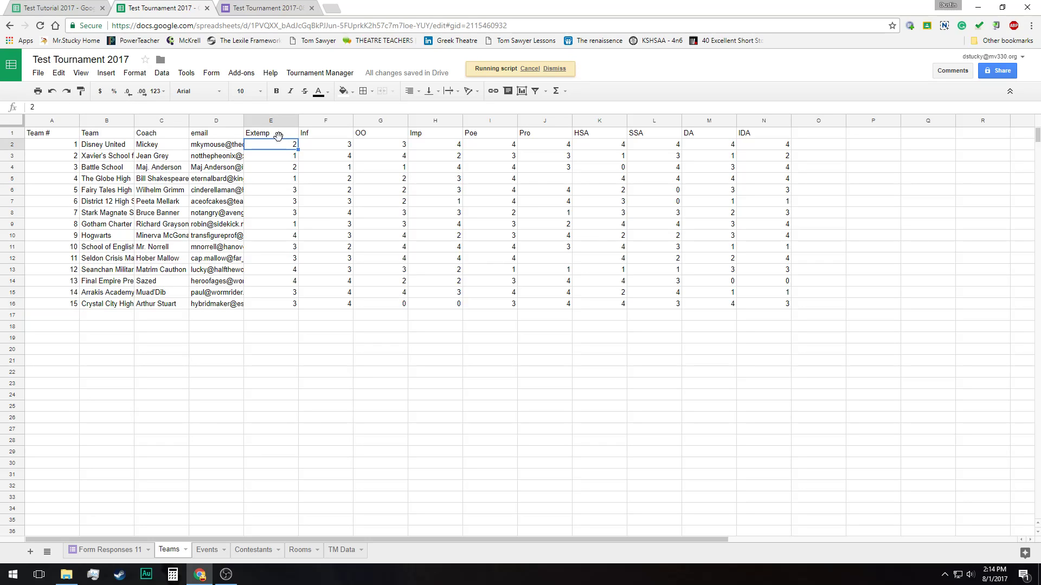
click(288, 160)
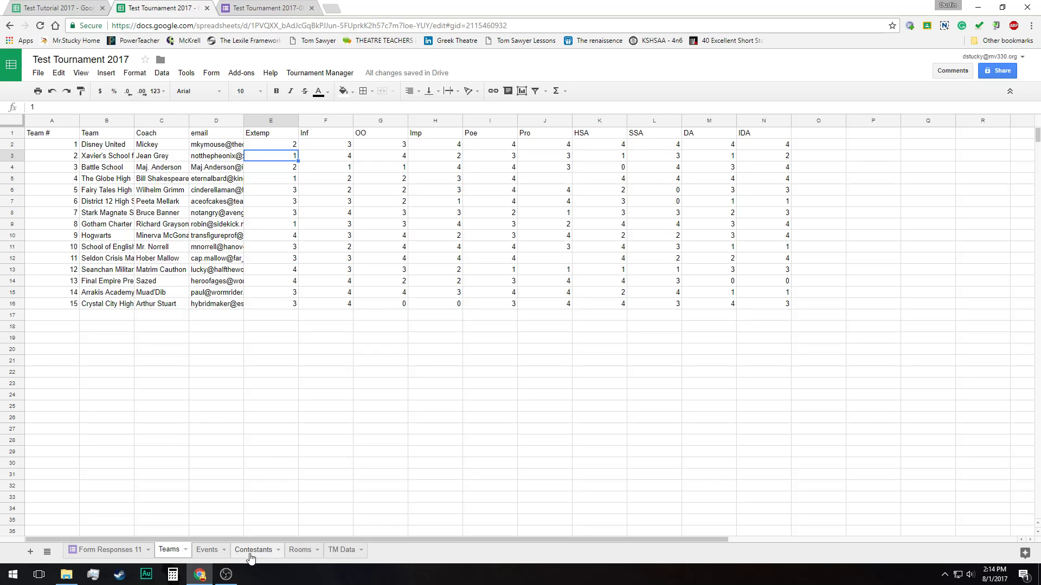
Open the Contestants sheet and examine the contestant codes generated for each event
click(251, 551)
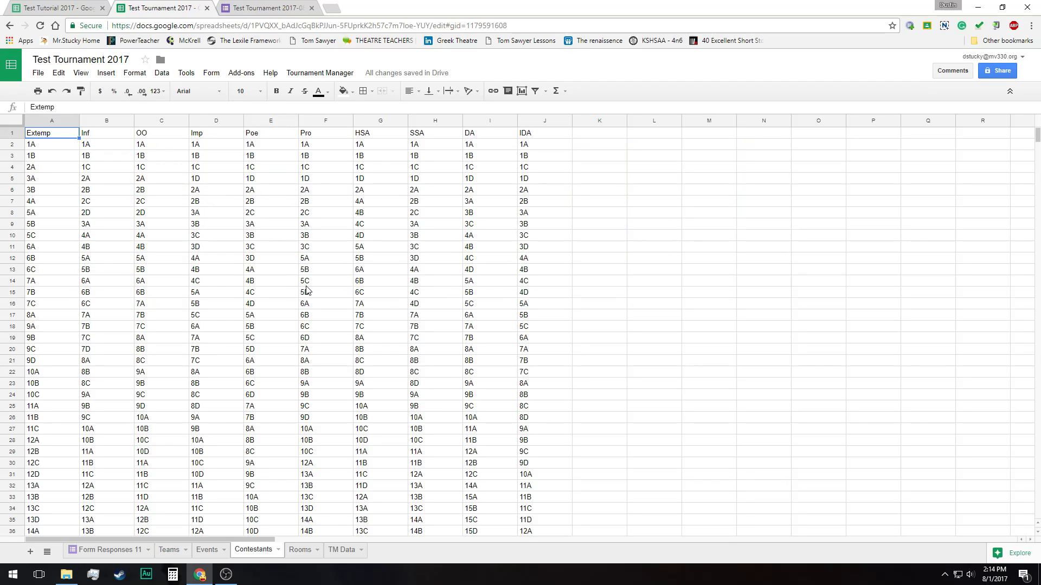
scroll(225, 243, down, 10)
scroll(225, 243, up, 10)
Open the Events sheet and examine the Totals formulas from Extemp through IDA
click(212, 556)
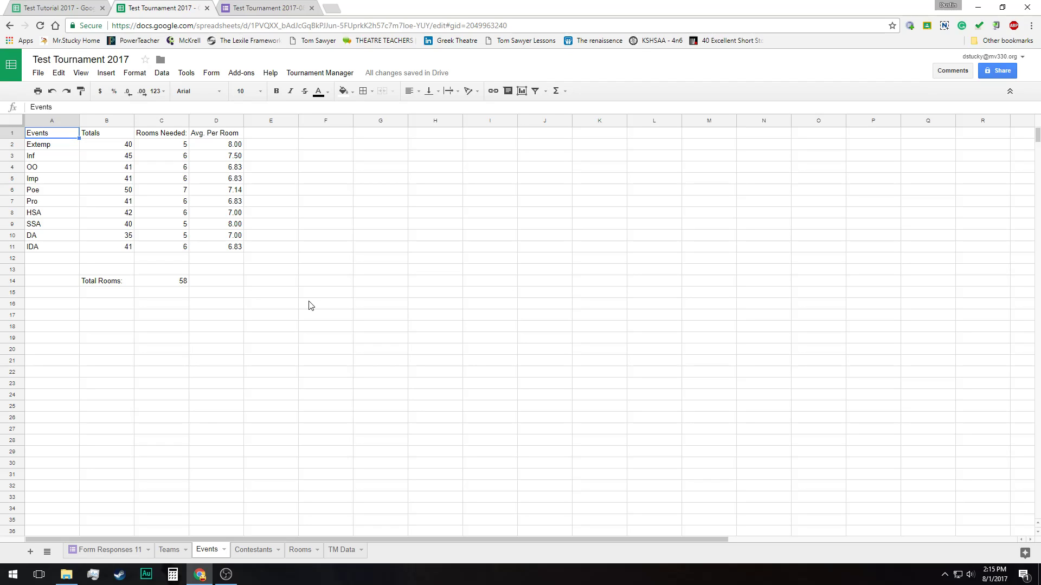
key(Down)
key(Right)
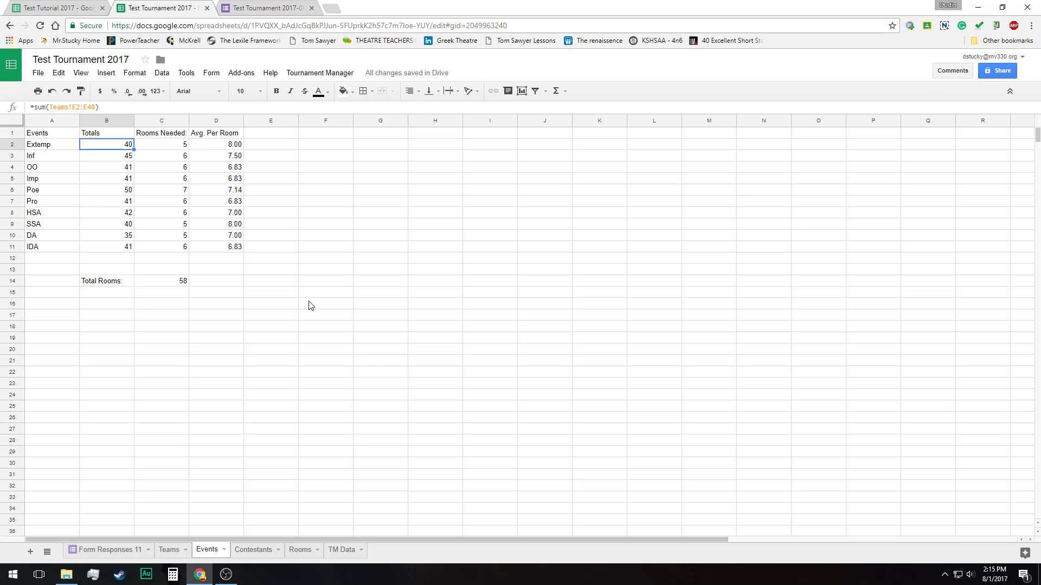
key(Right)
key(Left)
key(Down)
key(Down)
key(Down)
key(Down)
key(Down)
key(Down)
key(Down)
key(Down)
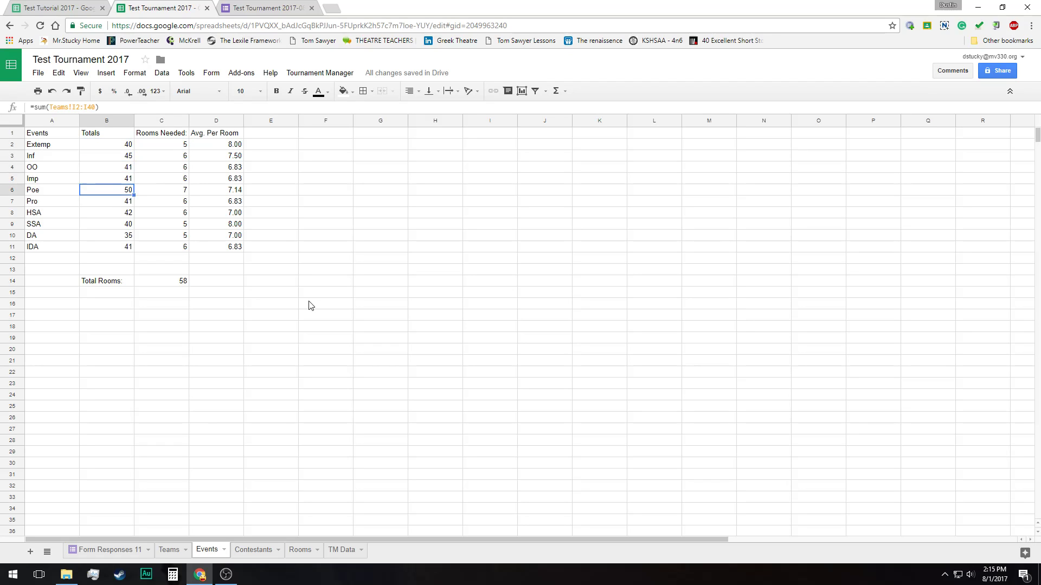
key(Down)
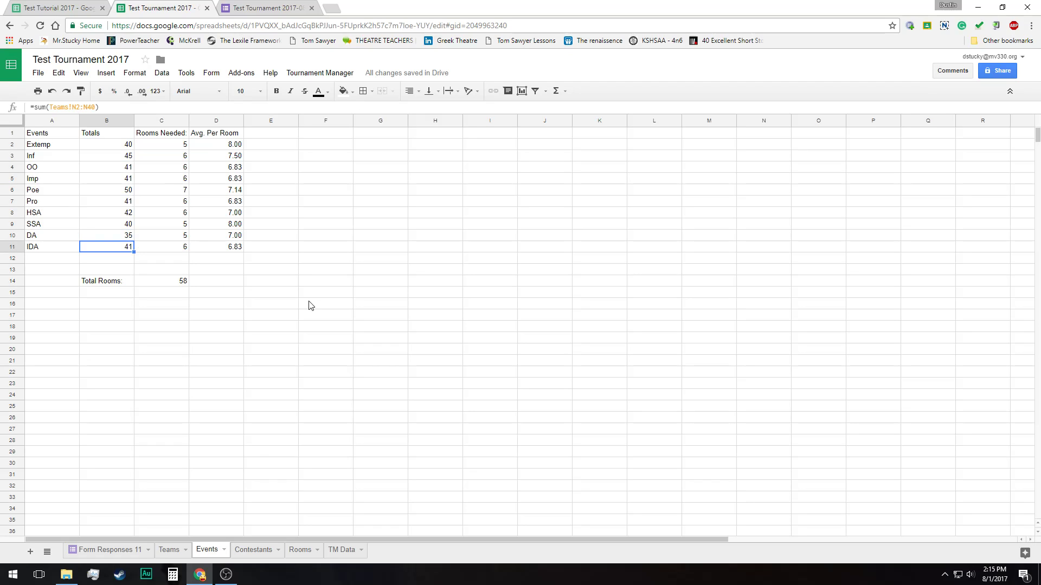
Examine the Rooms Needed formulas on the Events sheet, ending at the Extemp row
key(Right)
key(Up)
key(Up)
key(Up)
key(Up)
key(Up)
key(Up)
key(Up)
key(Up)
key(Up)
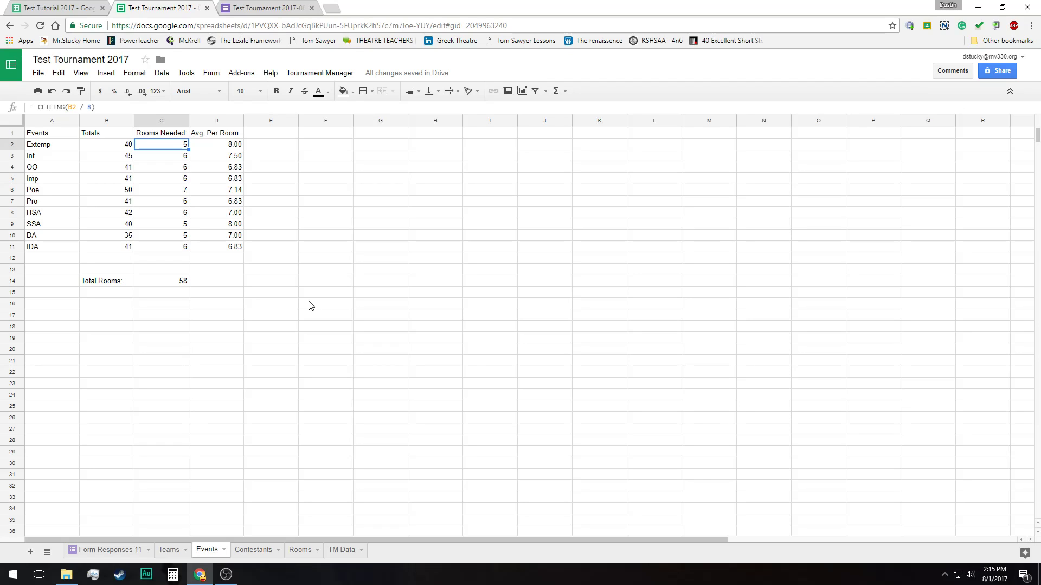
Change the Extemp Rooms Needed formula in C2 to =CEILING(B2 / 6)
click(92, 106)
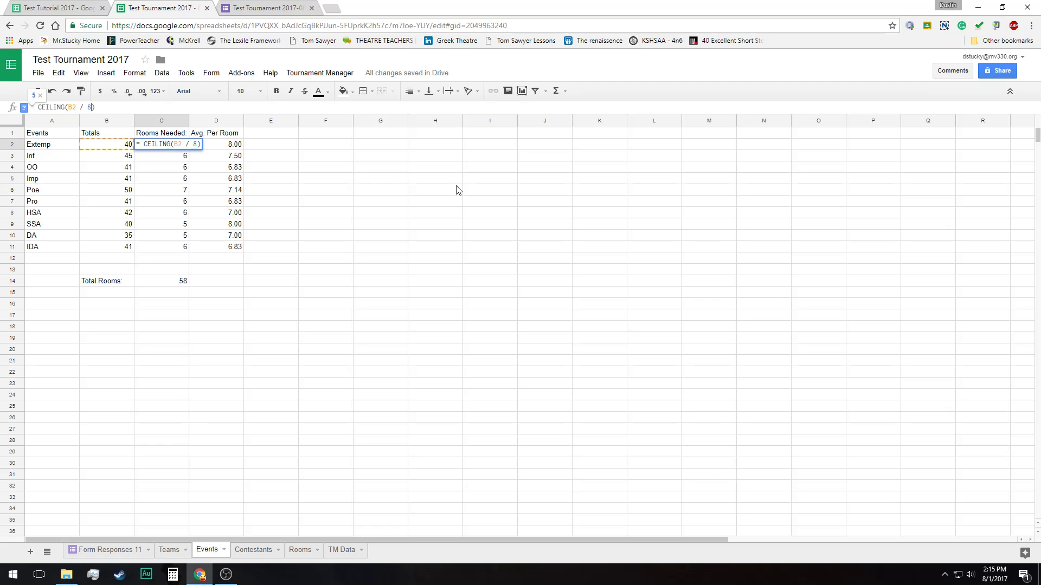
key(BackSpace)
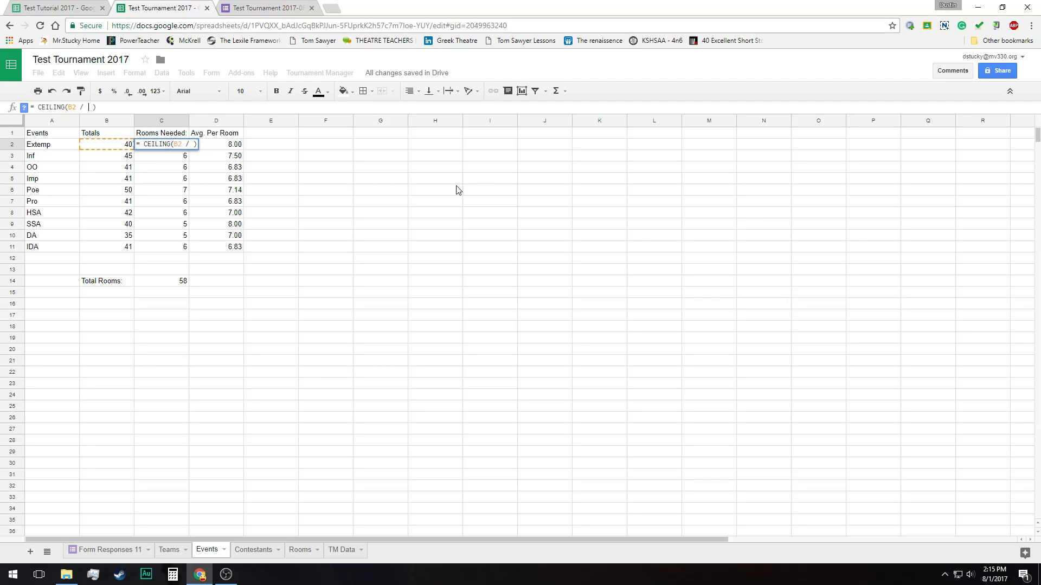
text(6)
key(Return)
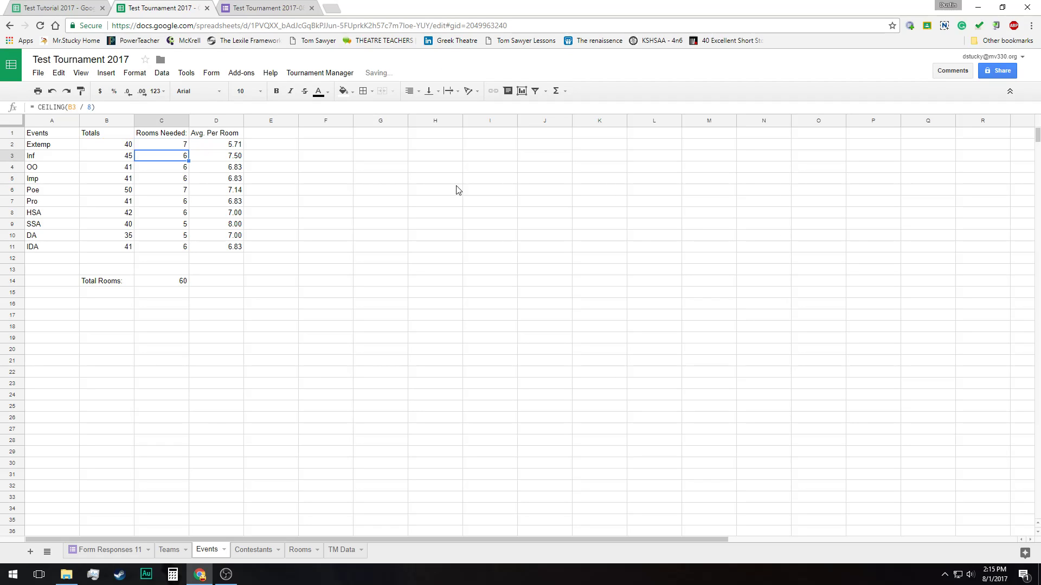
key(Up)
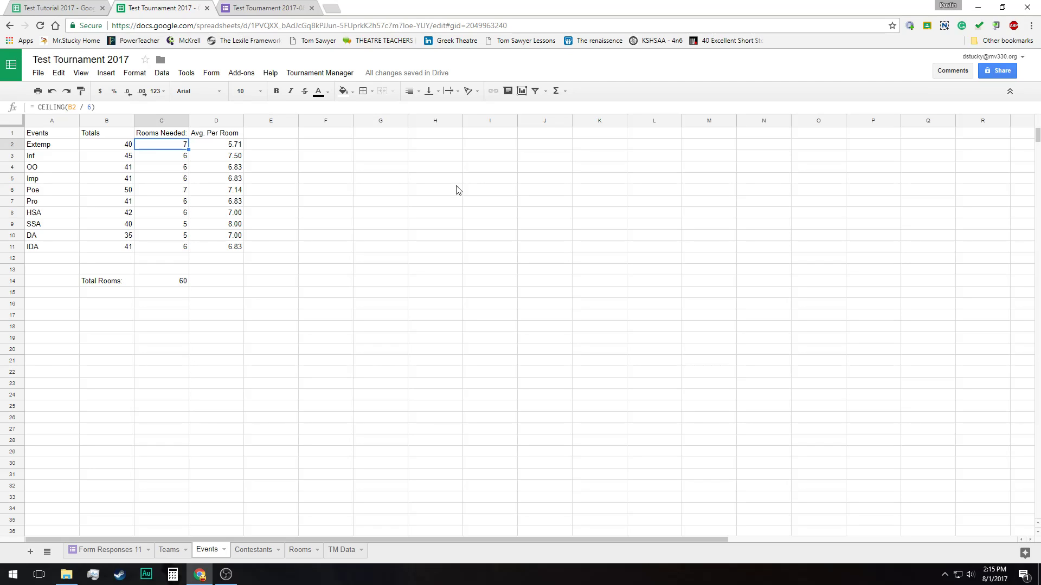
click(179, 156)
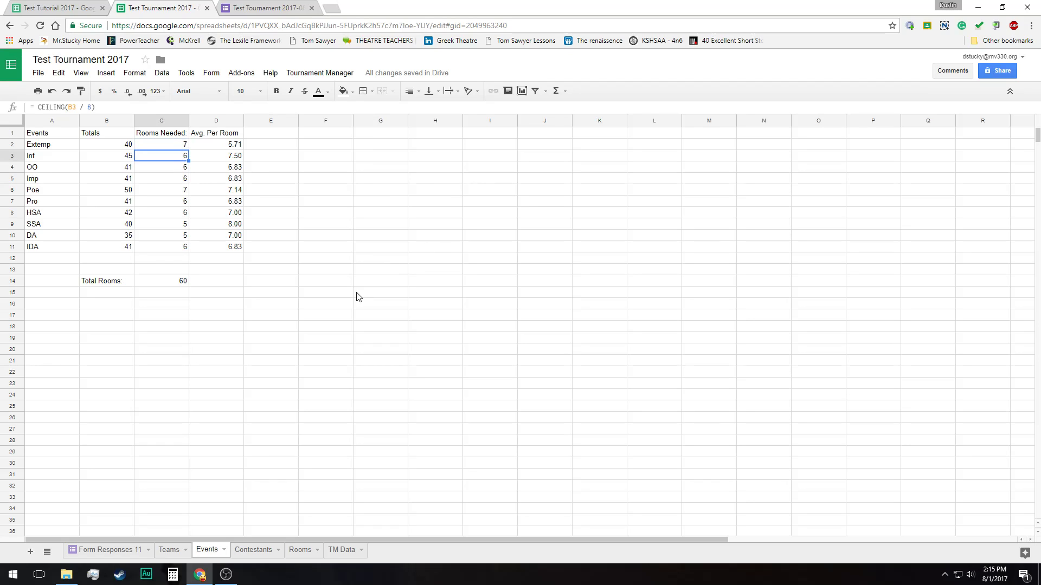
Replace the SSA Rooms Needed formula with the fixed value 6 and check its average per room
click(186, 227)
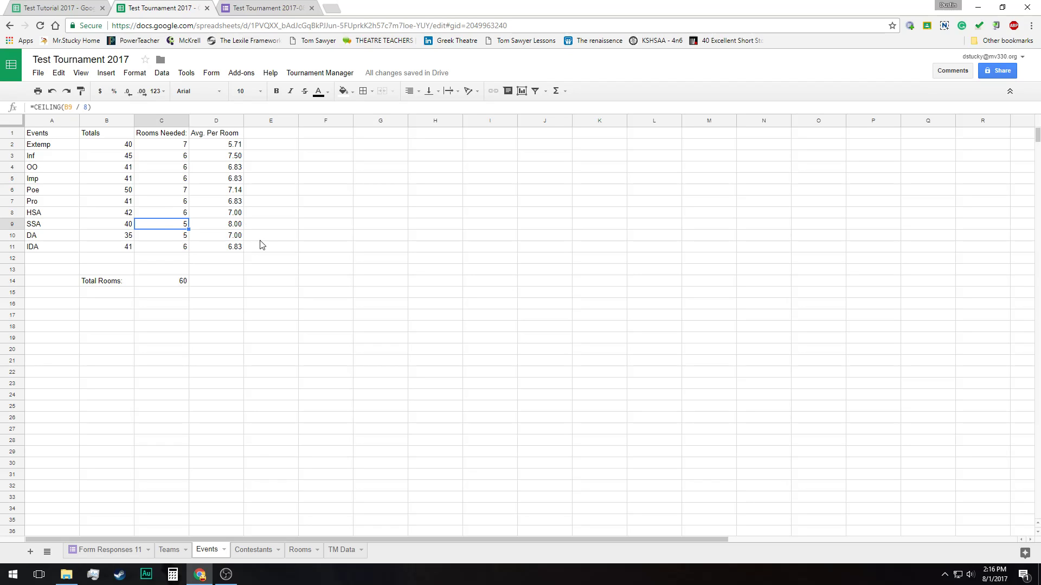
text(6)
key(Return)
key(Up)
key(Right)
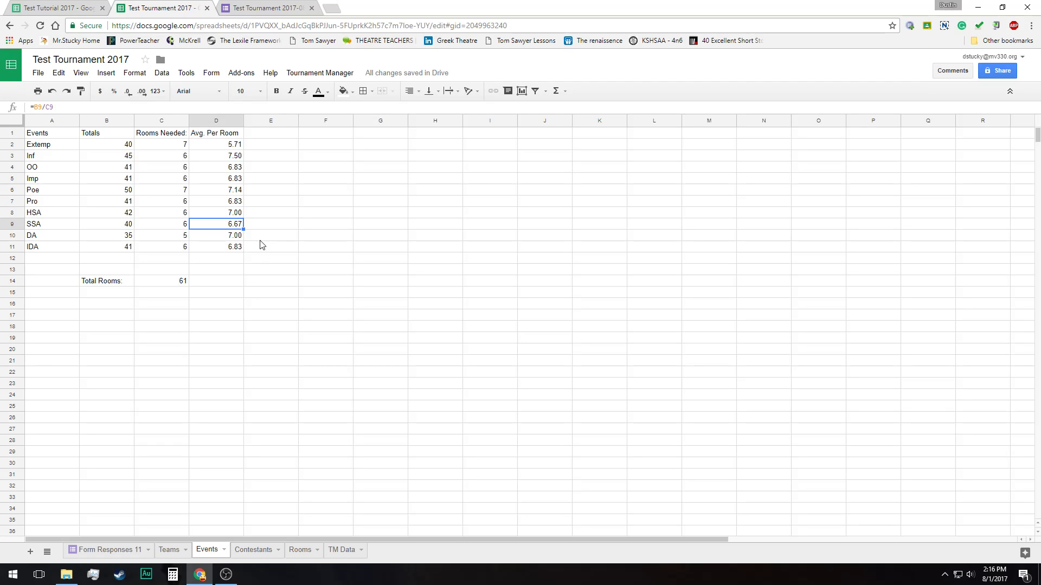
Examine the average per room and Rooms Needed formulas of the events from Extemp through HSA
key(Up)
key(Up)
key(Up)
key(Up)
key(Up)
key(Up)
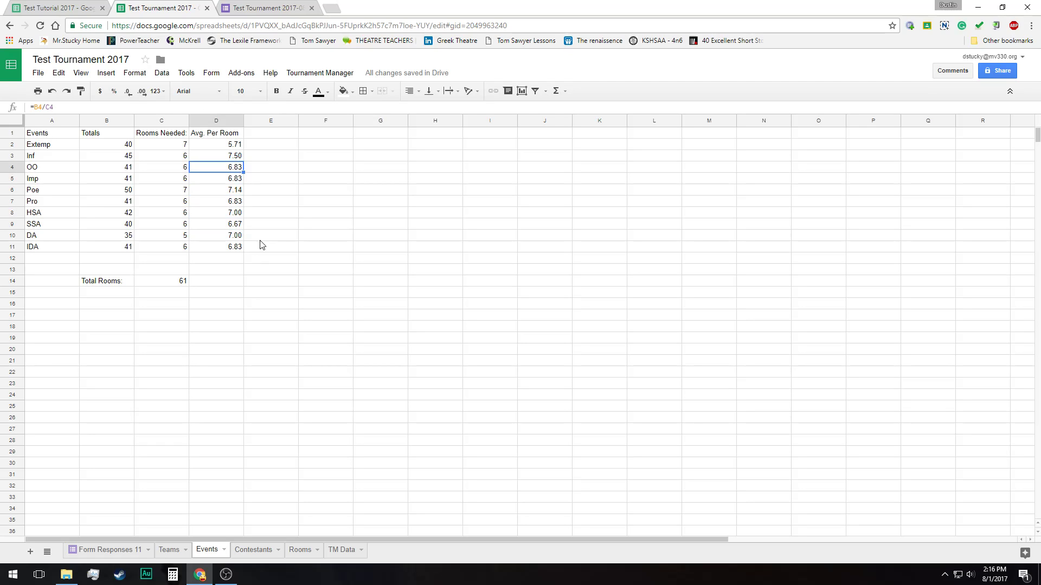
key(Left)
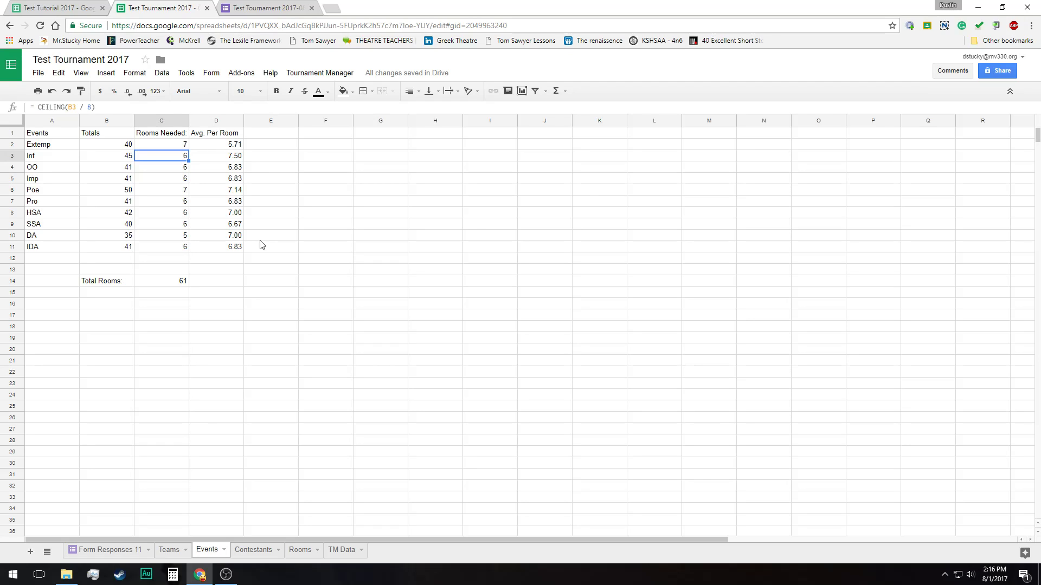
key(Up)
key(Down)
key(Right)
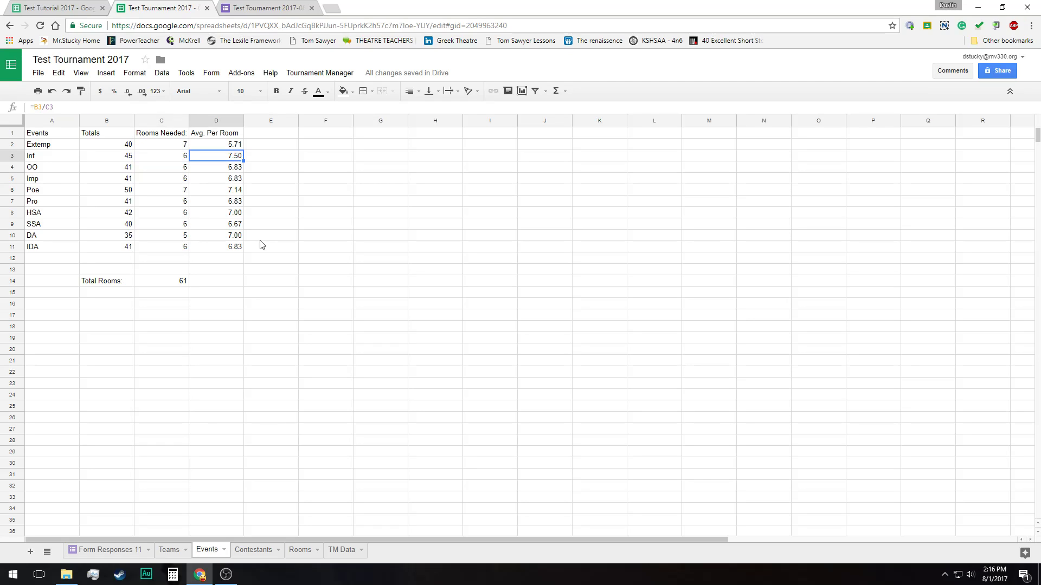
key(Down)
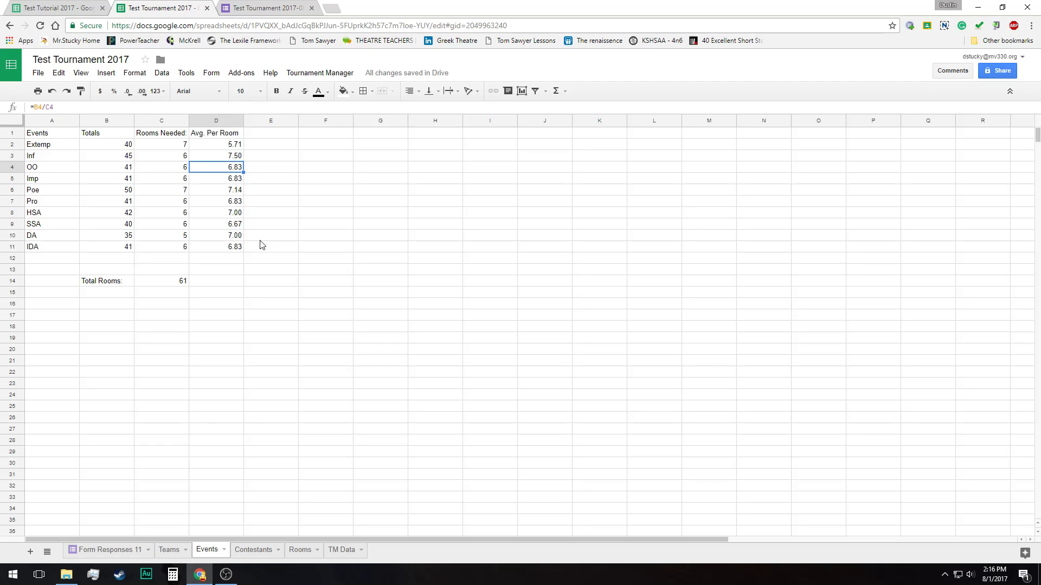
key(Down)
key(Down)
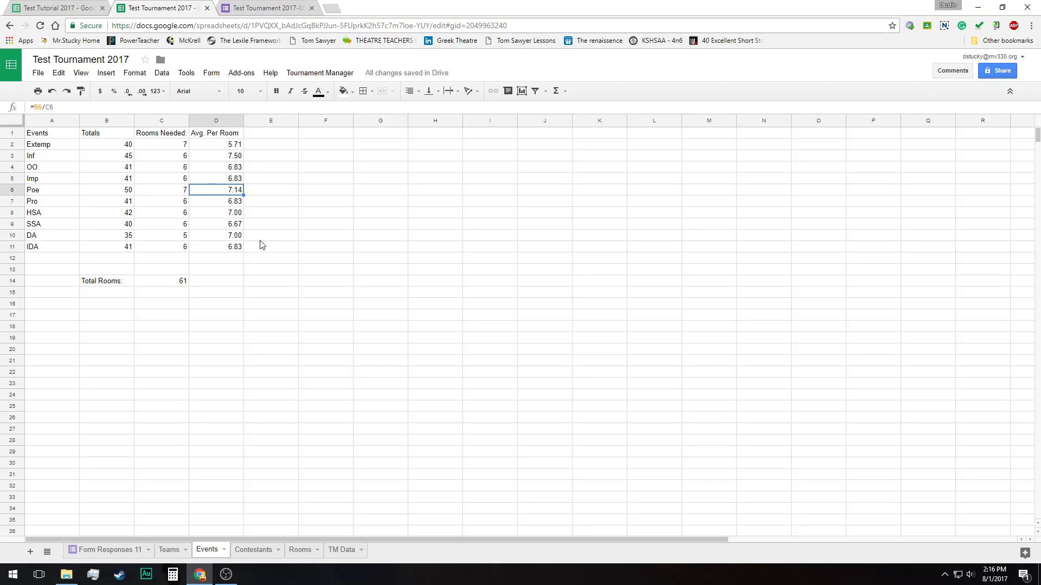
key(Down)
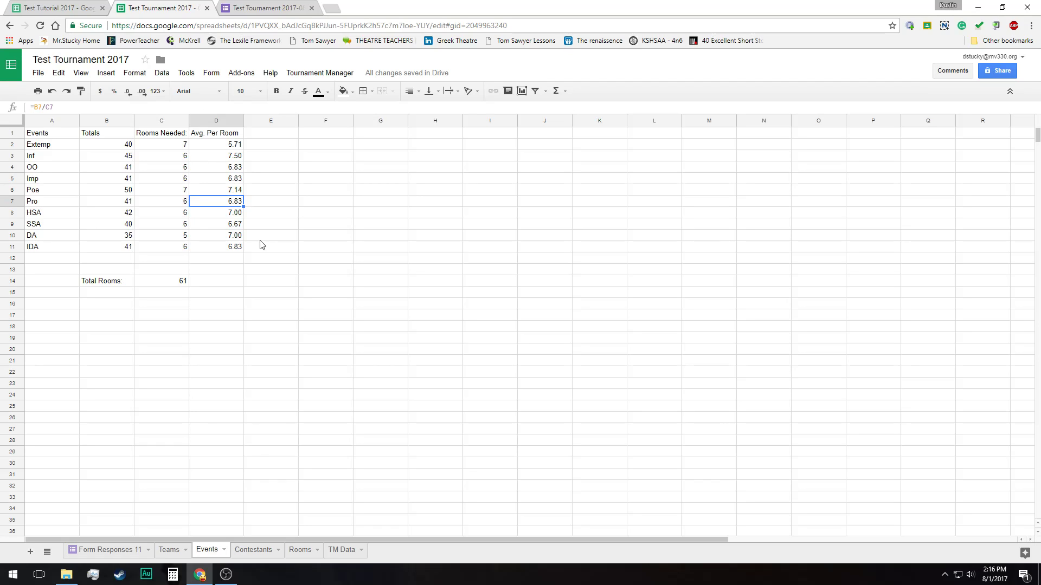
key(Left)
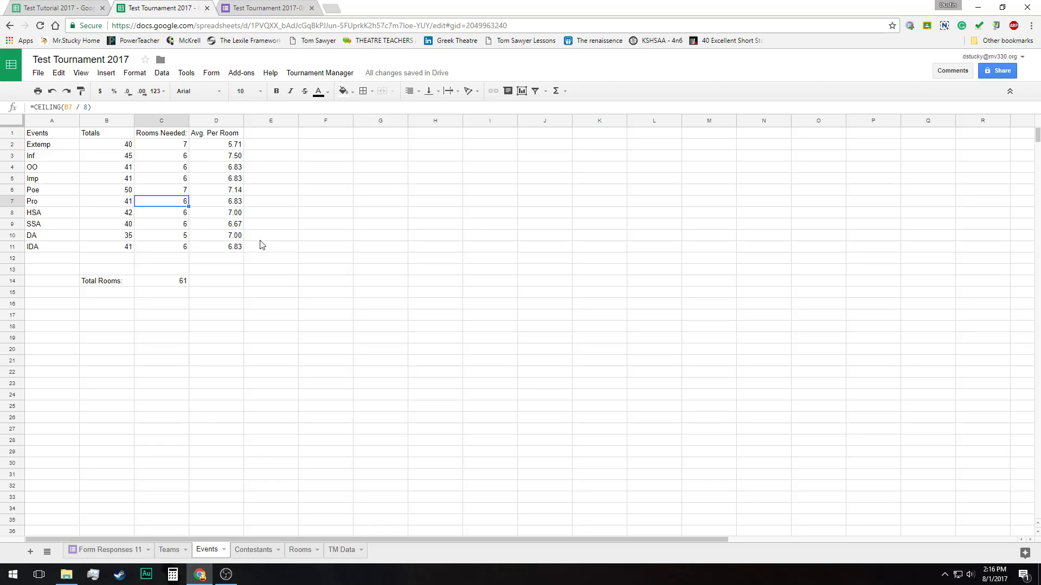
key(Down)
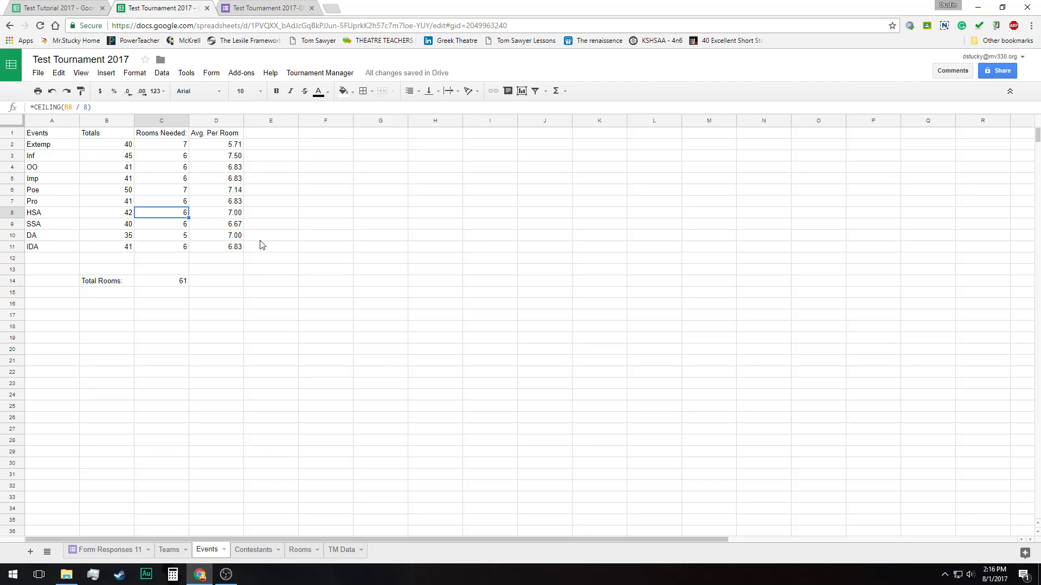
key(Up)
key(Up)
key(Up)
key(Up)
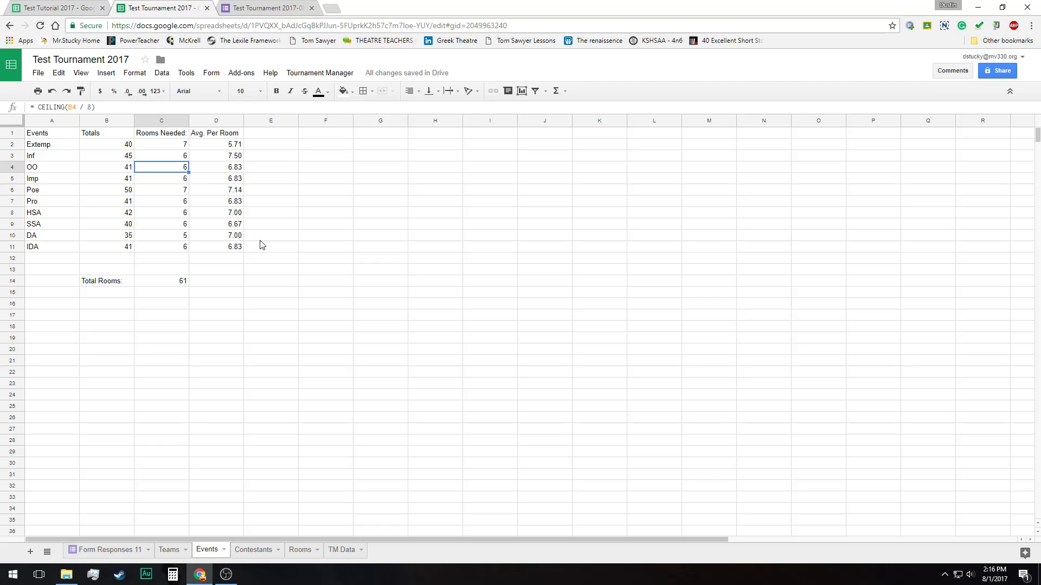
Run Assign Rooms from Tournament Manager to distribute the contestants into rooms
click(314, 74)
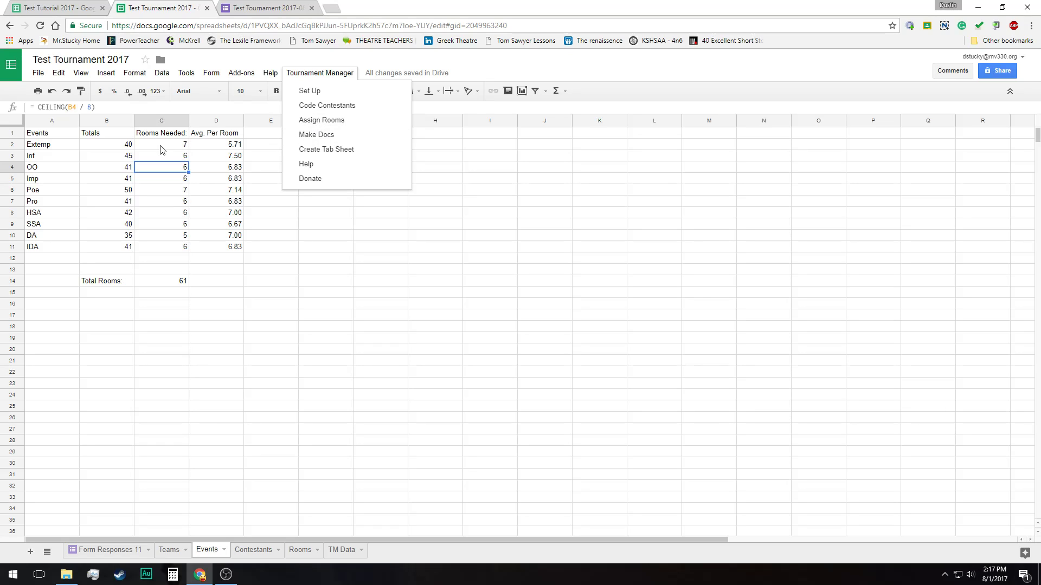
click(353, 125)
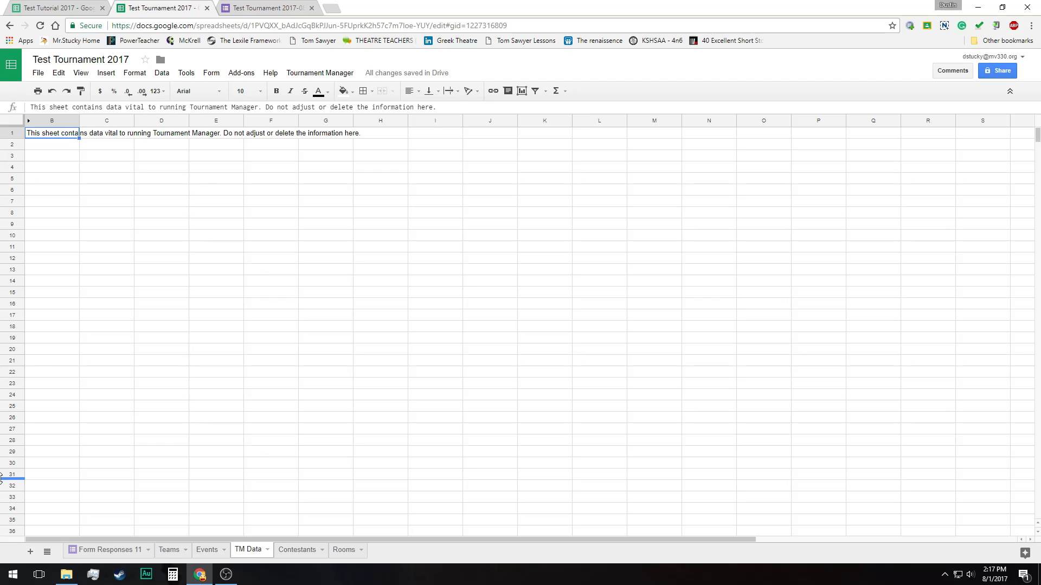
Unhide column A of the TM Data sheet to view its stored values, and hide it again
click(29, 123)
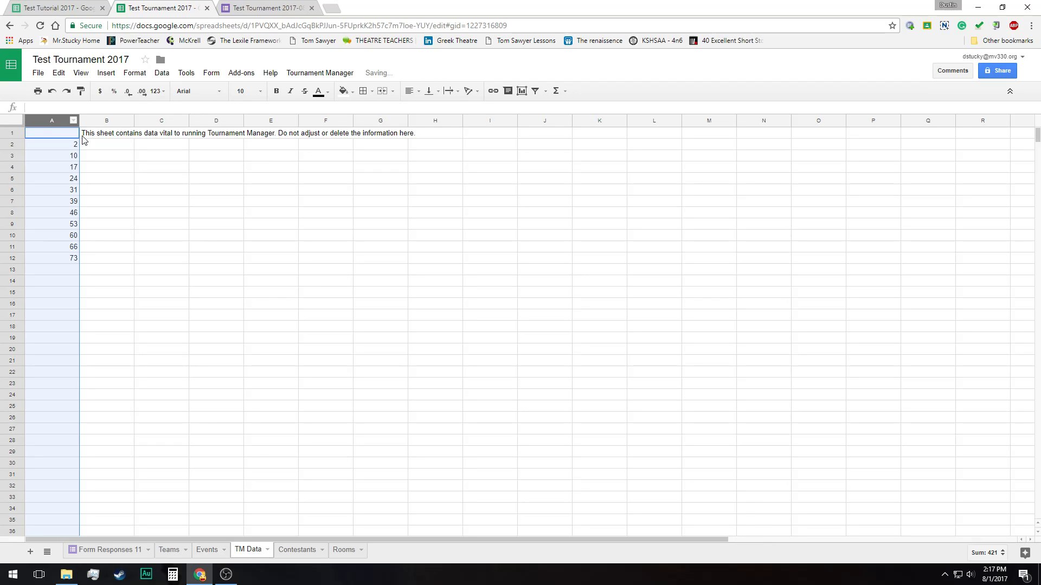
right_click(48, 121)
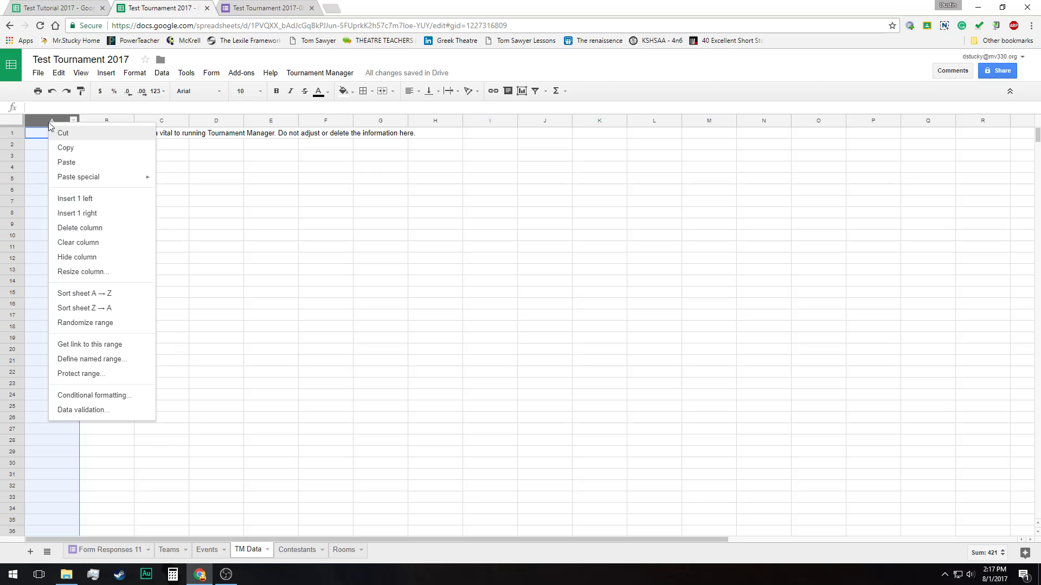
click(88, 261)
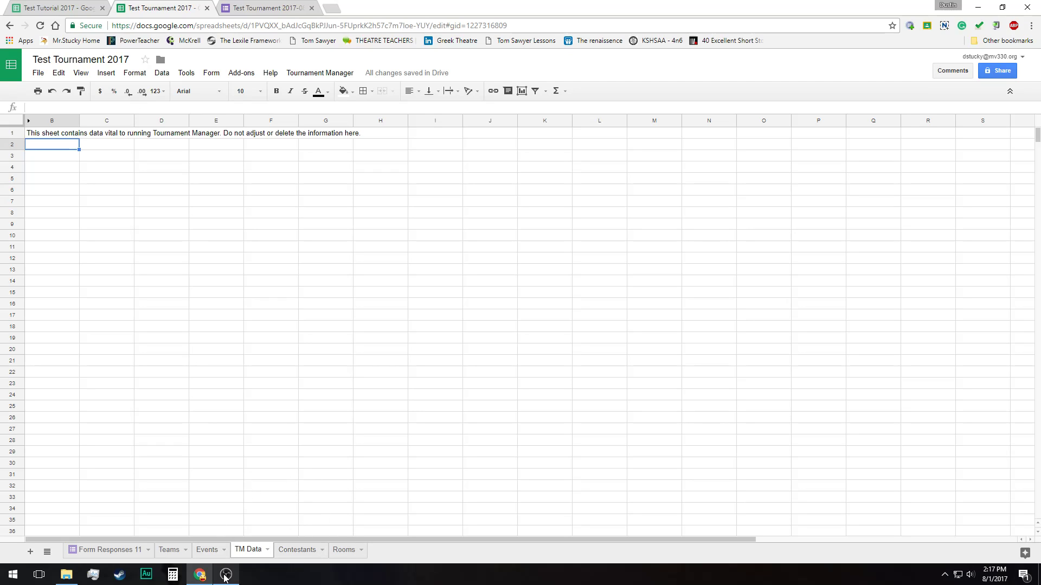
click(326, 75)
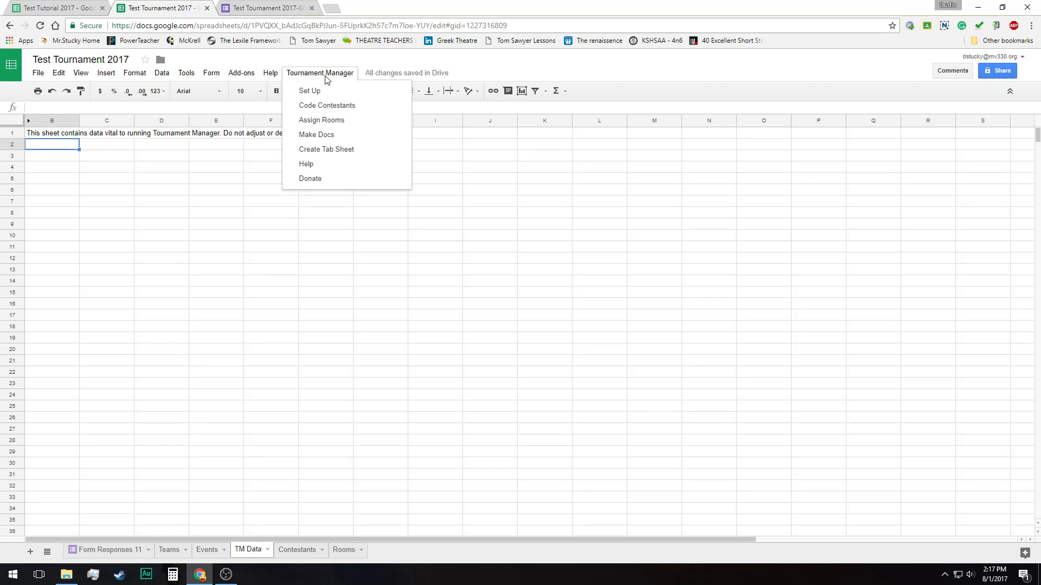
click(195, 344)
Open the Rooms sheet and examine the Extemp Room 1 assignments across the three rounds
click(344, 550)
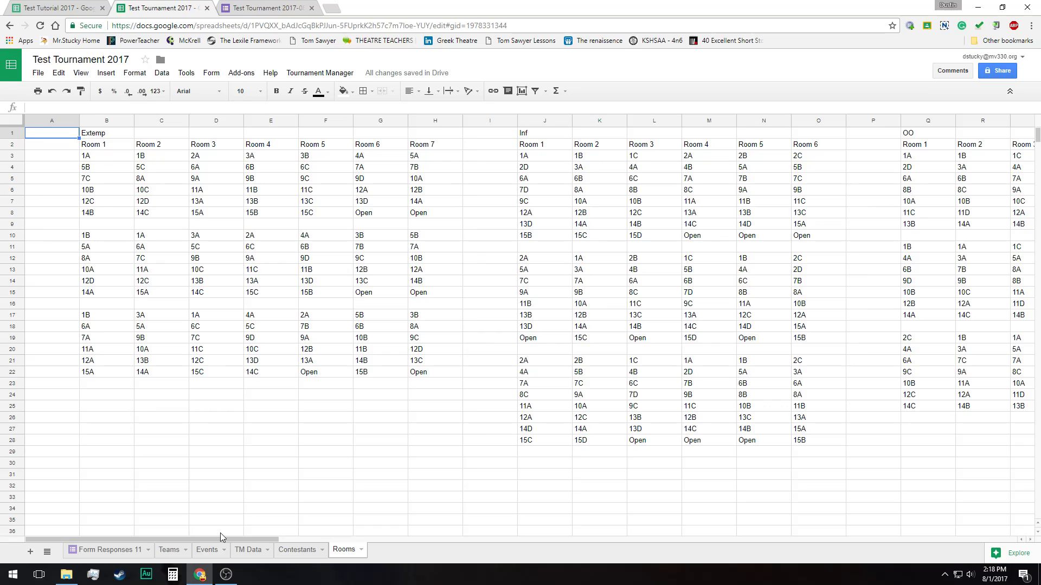
click(108, 146)
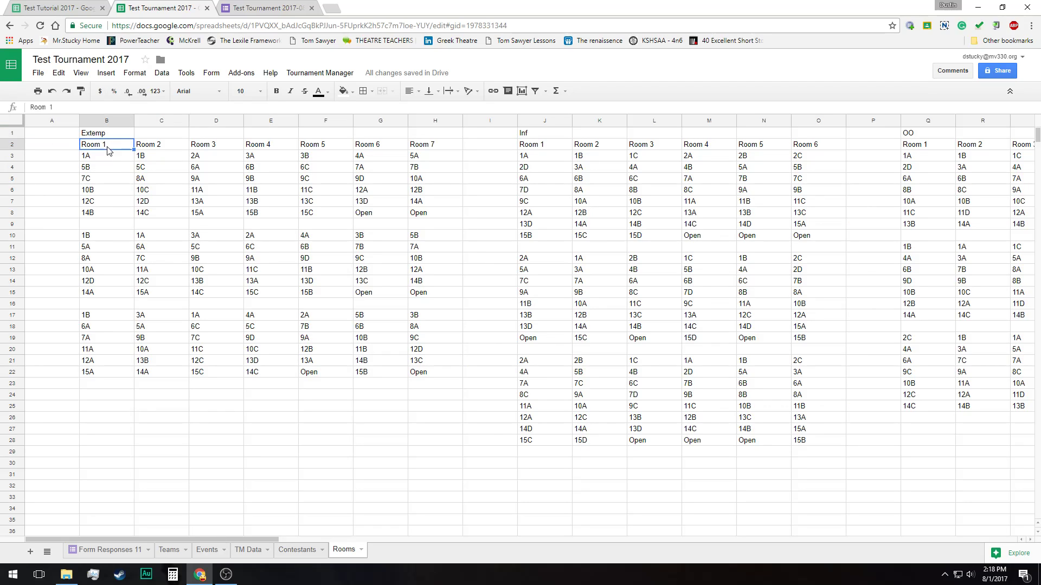
drag(116, 157, 102, 377)
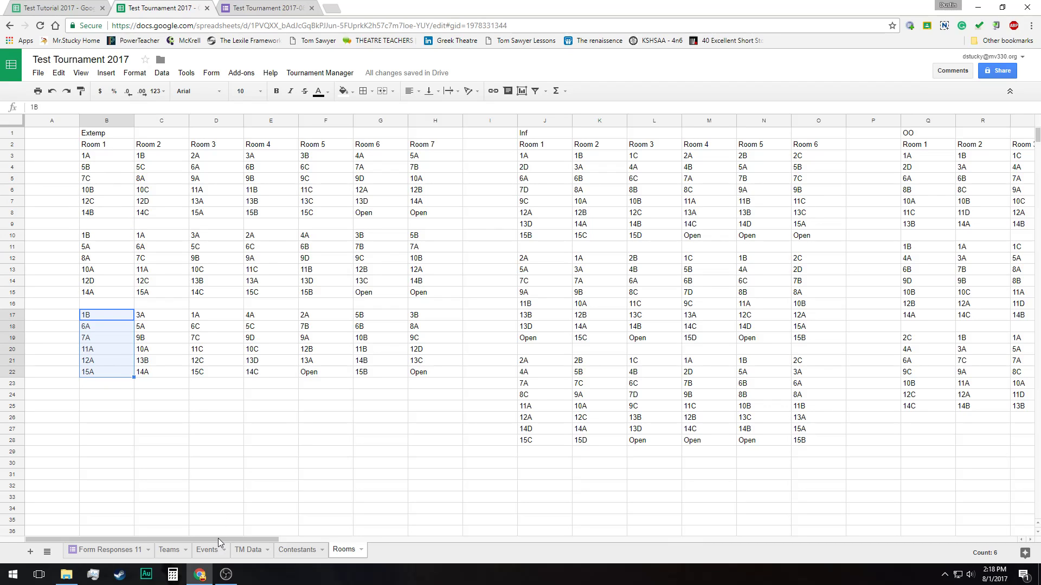
mouse_move(218, 538)
mouse_down()
mouse_move(432, 538)
mouse_move(666, 557)
mouse_move(211, 540)
mouse_up()
click(320, 74)
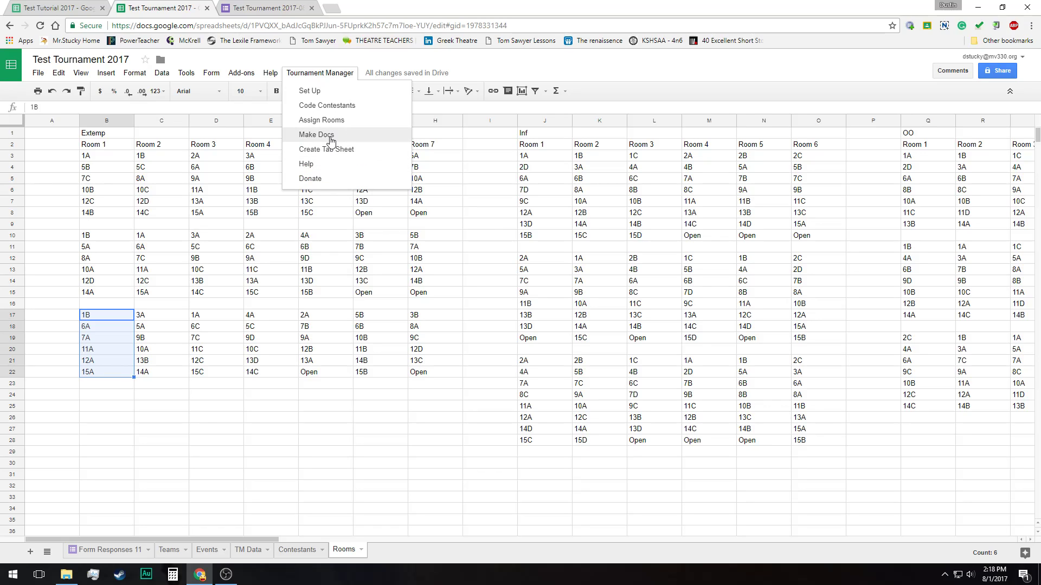
click(351, 443)
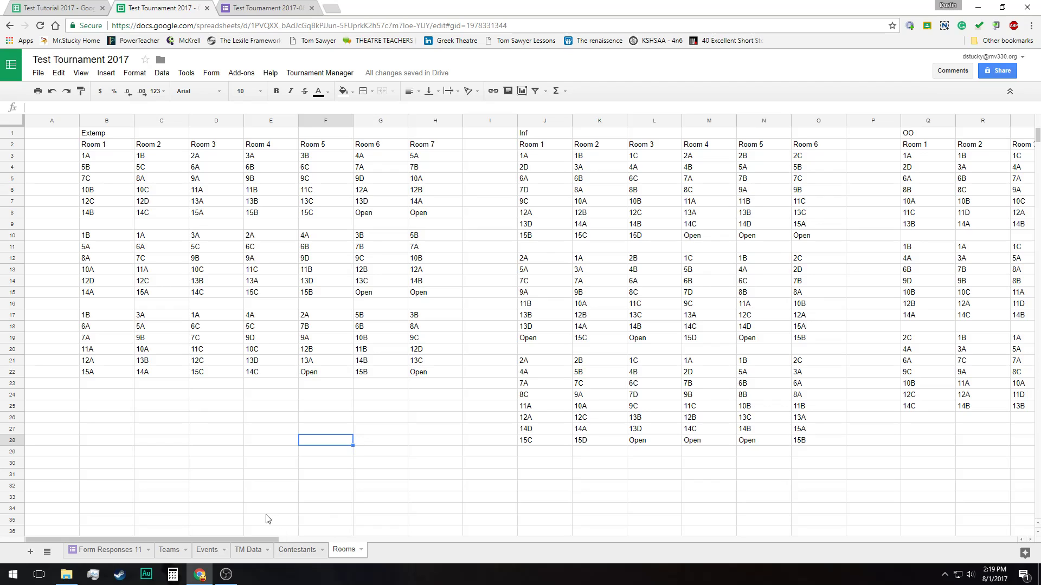
On the Teams sheet, set the Inf entry count of team 7 to 2
click(169, 550)
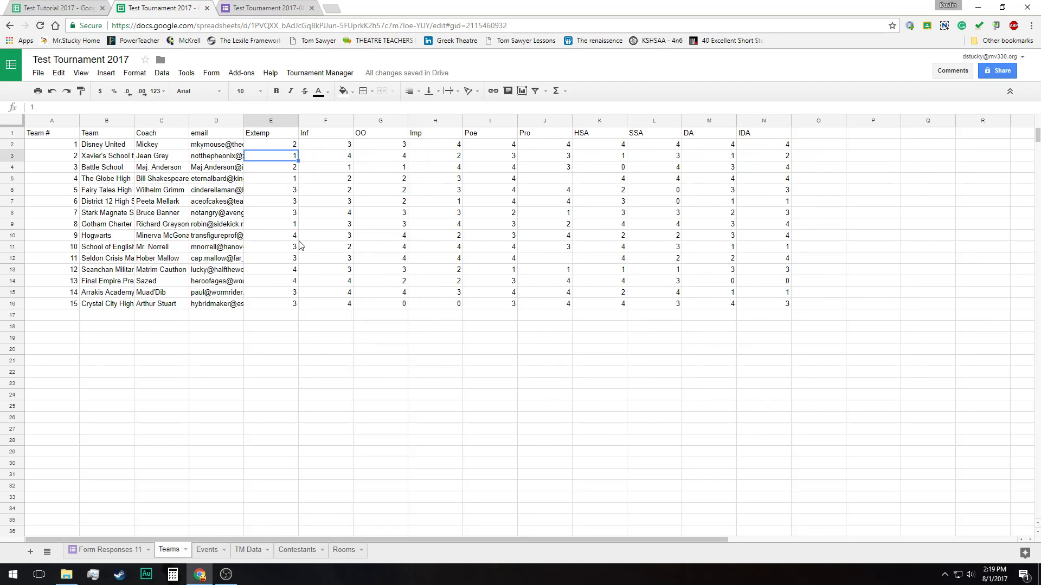
click(335, 212)
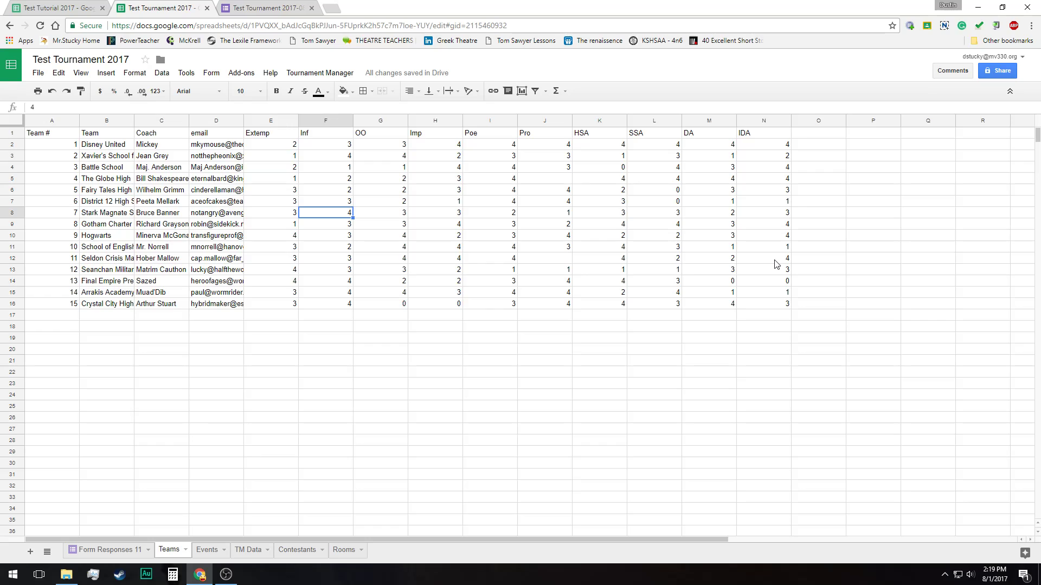
text(2)
click(491, 374)
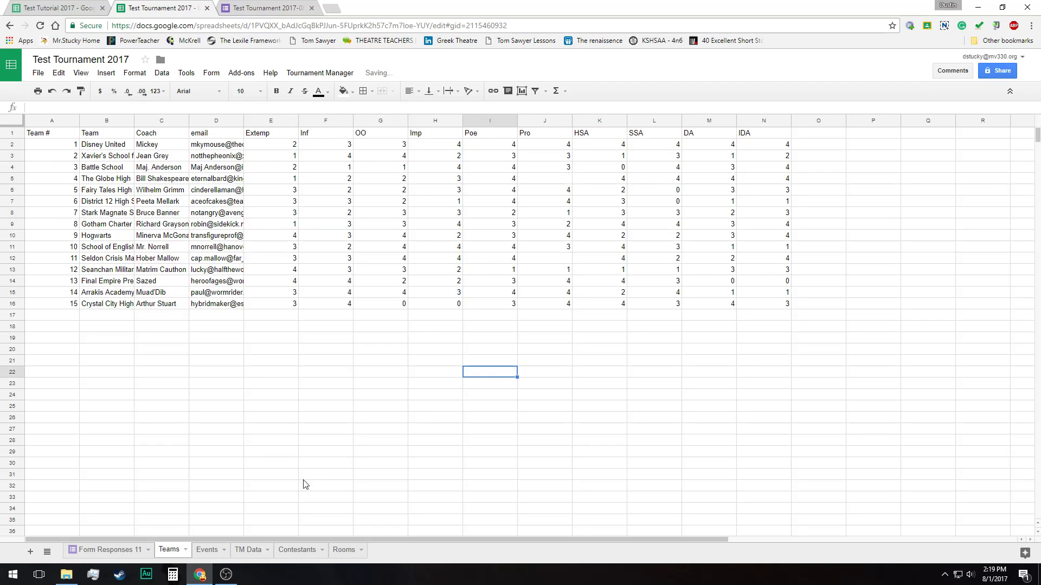
Review the Contestants and Rooms sheets, selecting all the cells of each
click(301, 549)
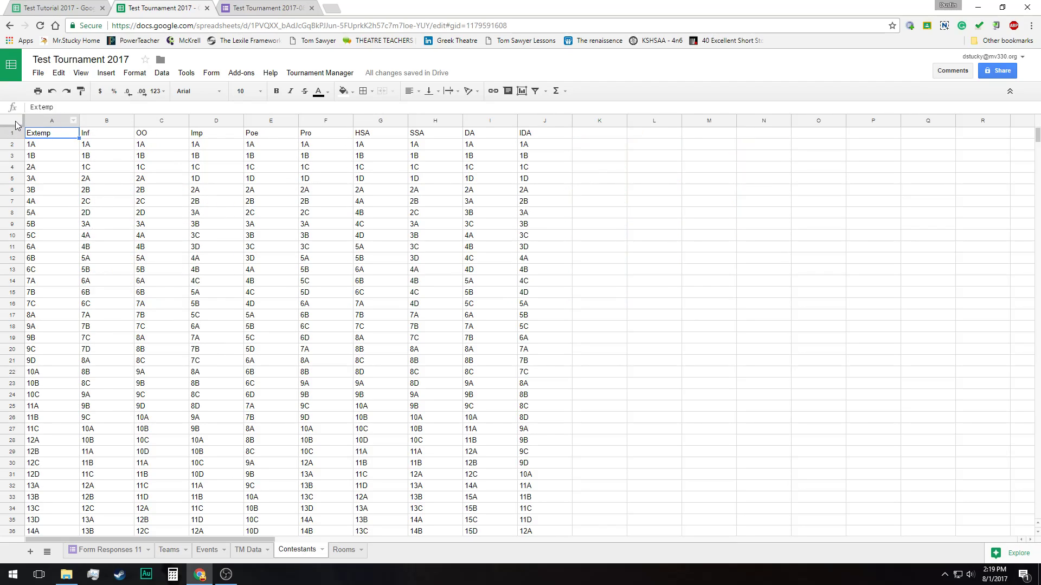
click(15, 122)
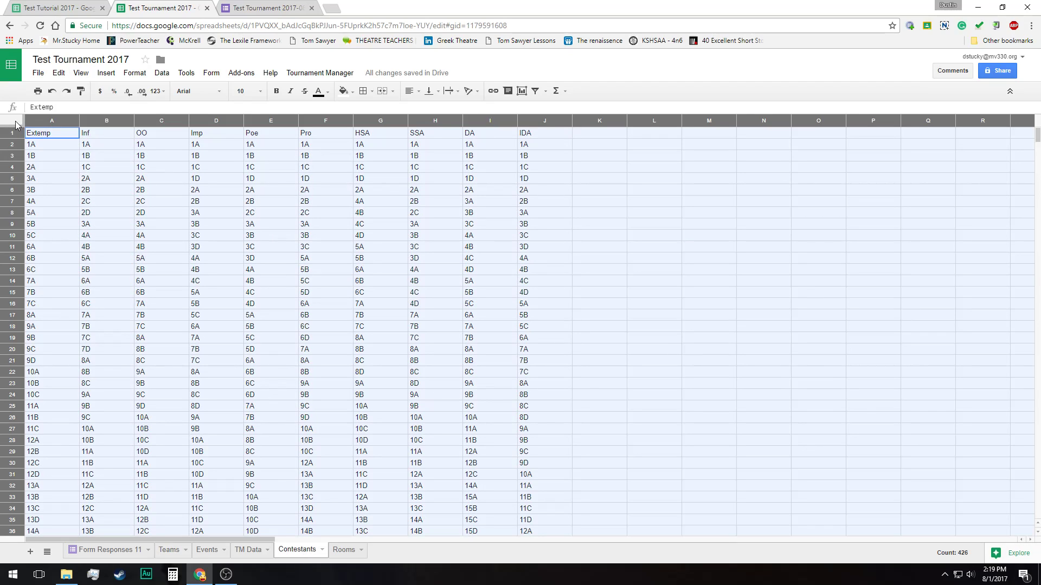
click(176, 283)
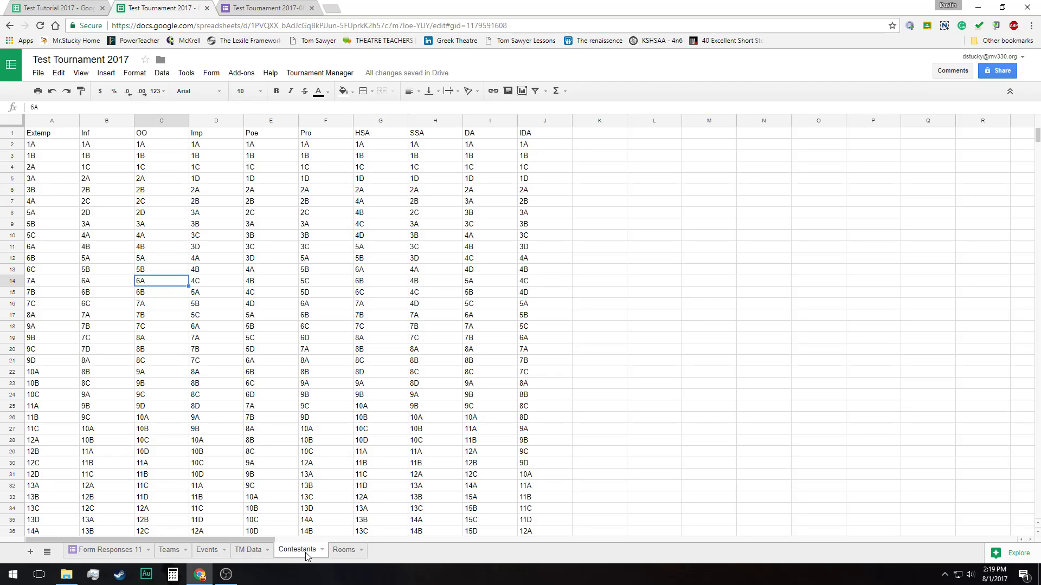
scroll(408, 316, down, 1)
scroll(408, 316, up, 1)
click(344, 556)
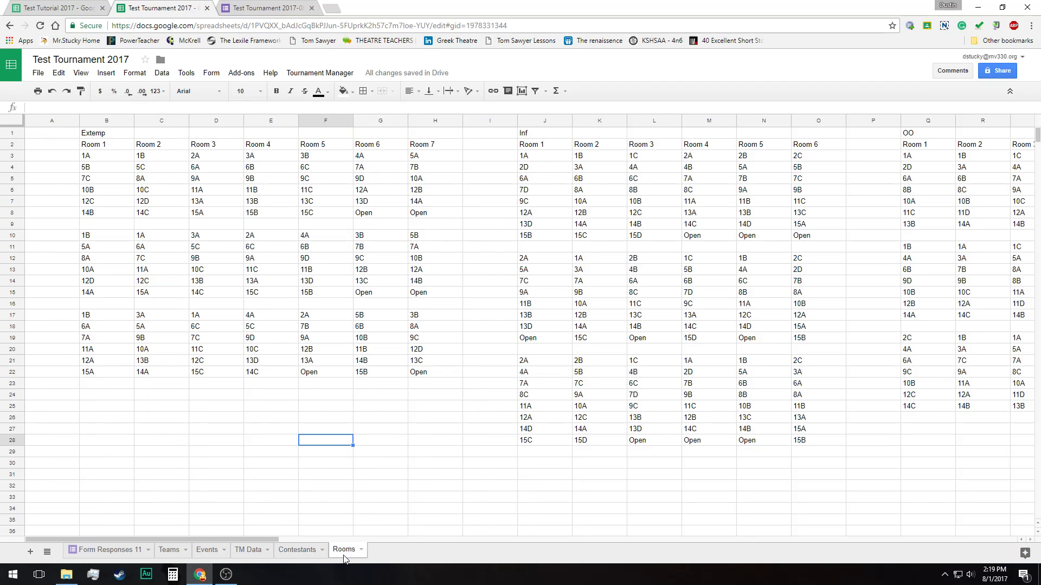
click(9, 122)
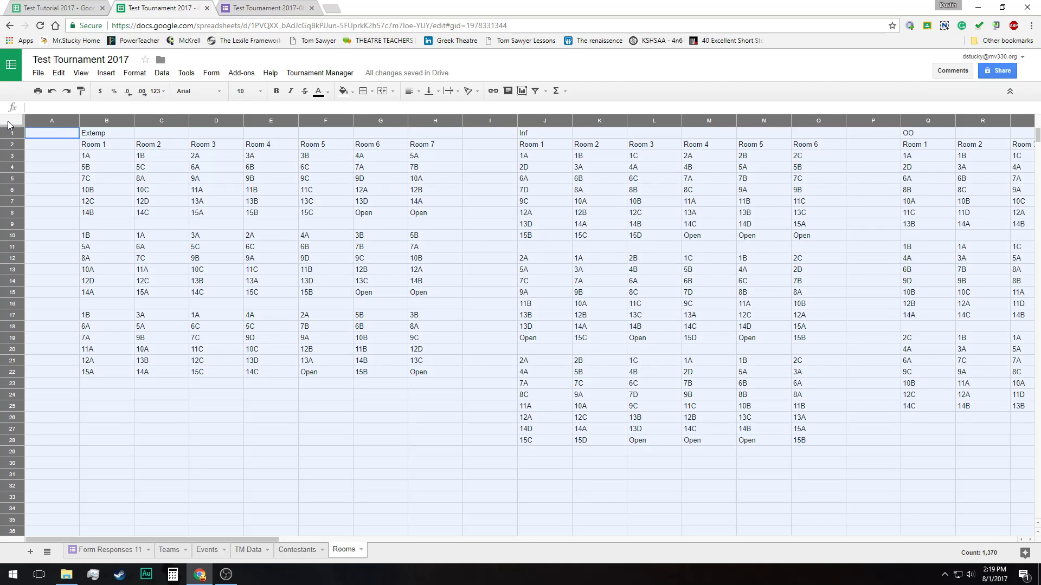
Delete all the contents of the Rooms sheet and of the Contestants sheet
key(Delete)
click(269, 367)
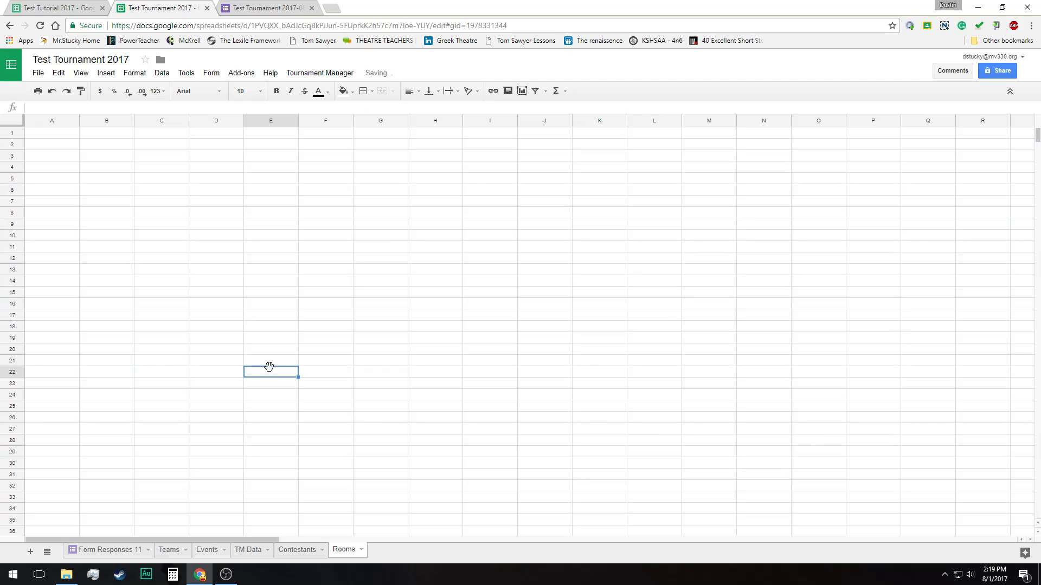
click(293, 549)
click(18, 124)
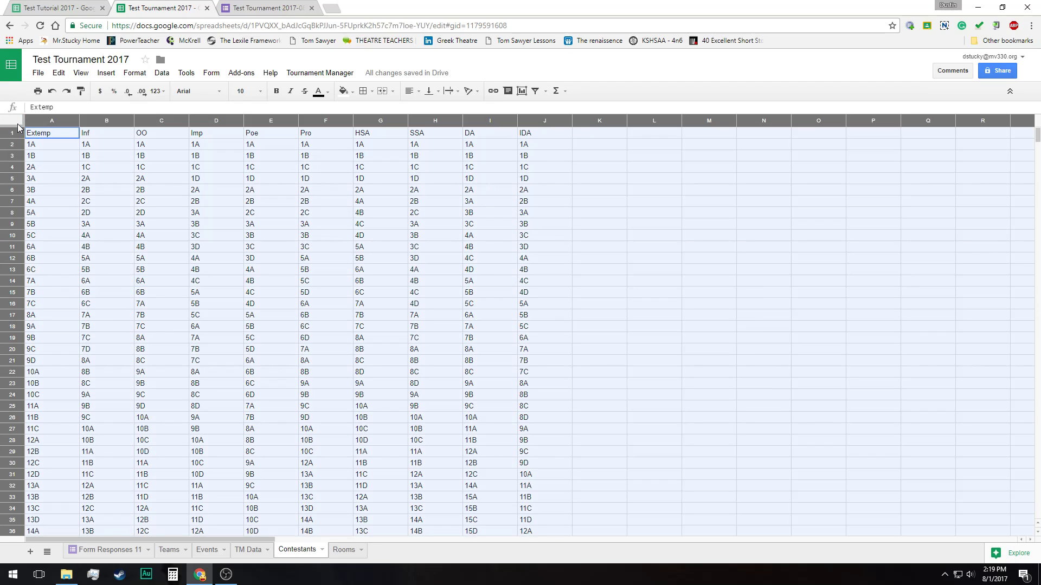
key(Delete)
click(180, 372)
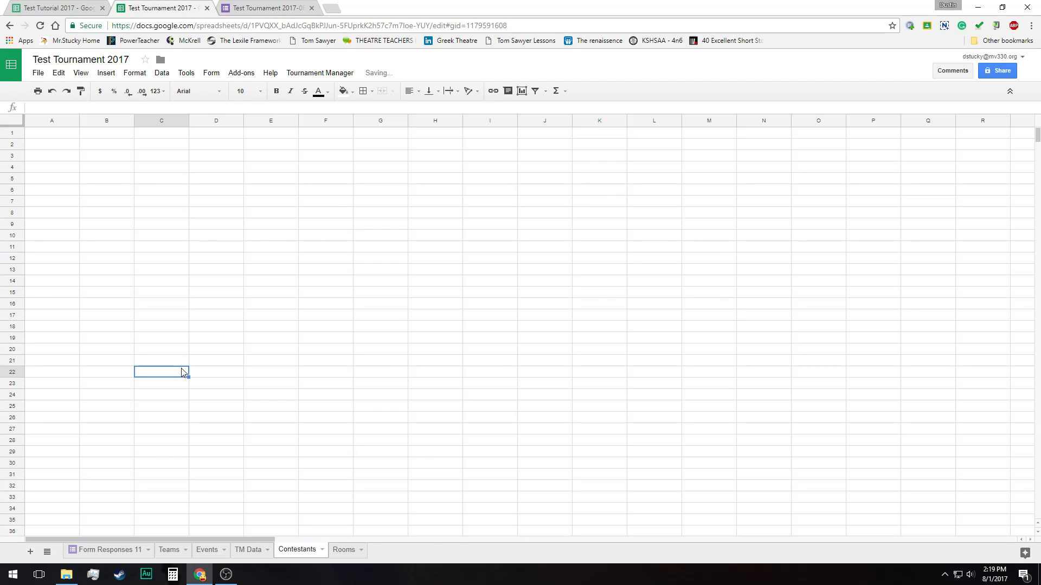
Run Code Contestants again from the updated event totals and review the regenerated codes on the Contestants sheet
click(251, 551)
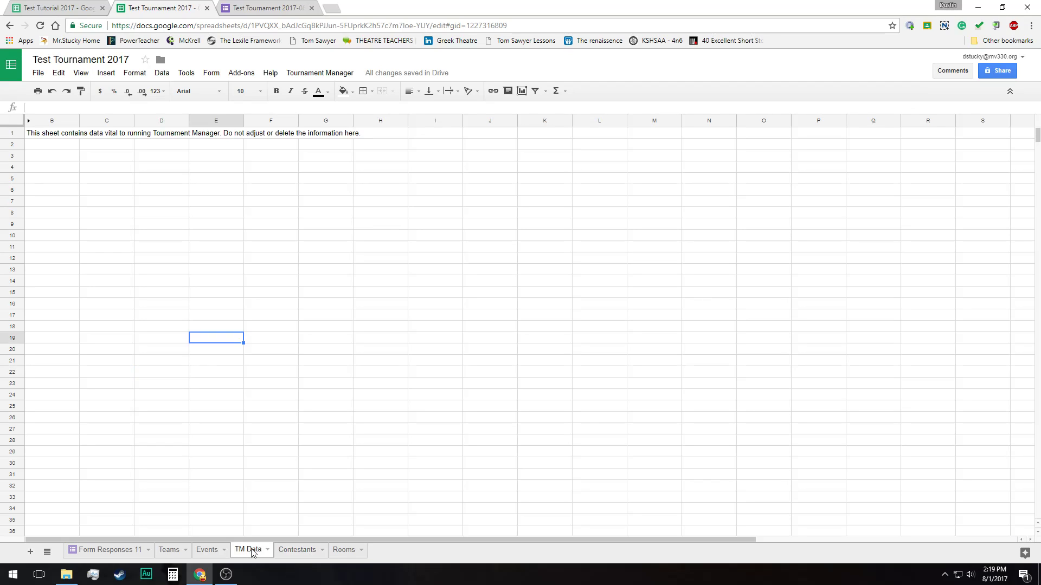
click(209, 550)
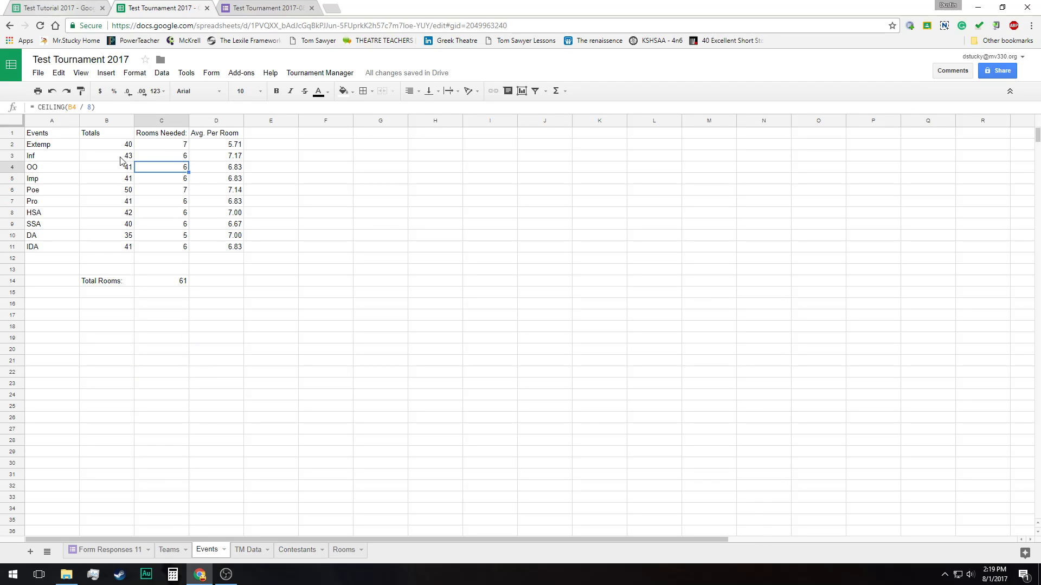
click(333, 75)
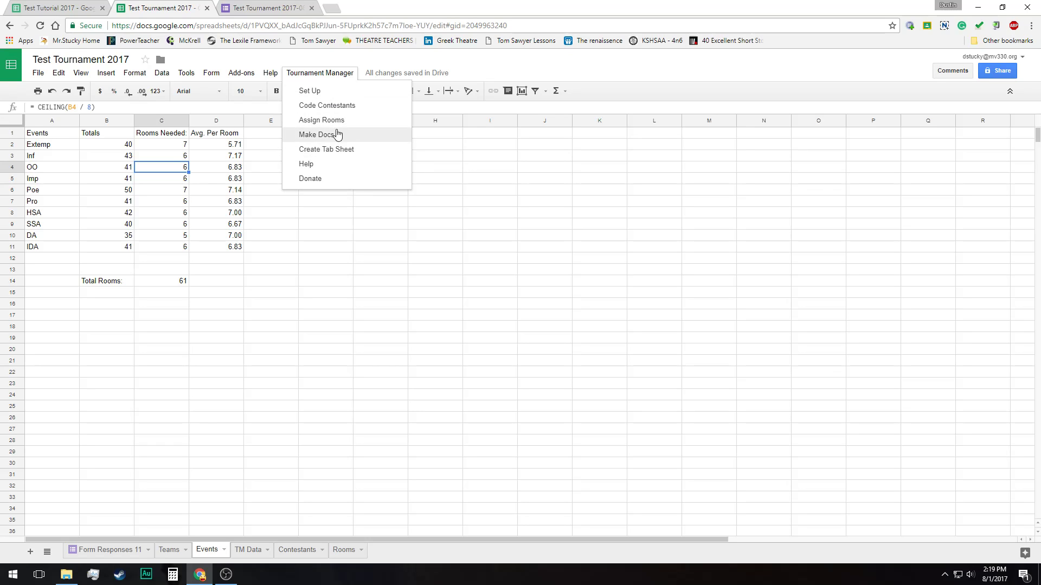
click(340, 106)
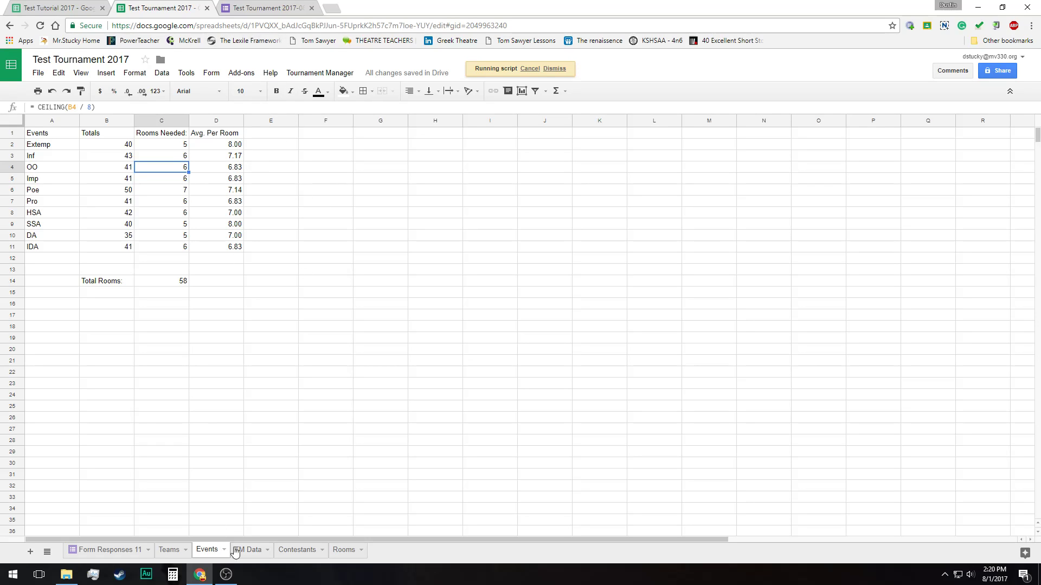
click(303, 550)
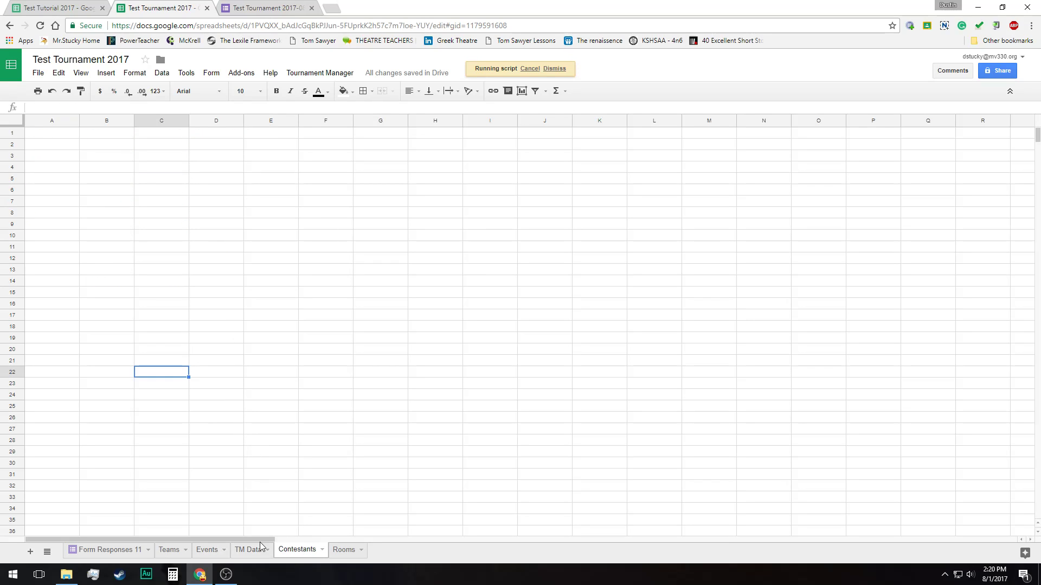
scroll(280, 471, down, 3)
scroll(280, 472, up, 3)
scroll(385, 425, down, 6)
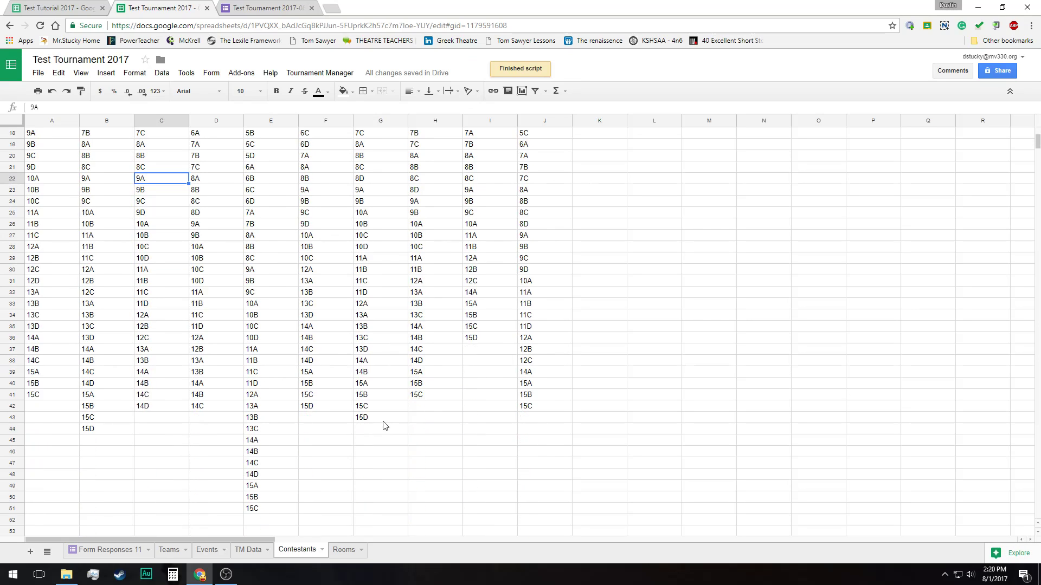
scroll(384, 425, up, 6)
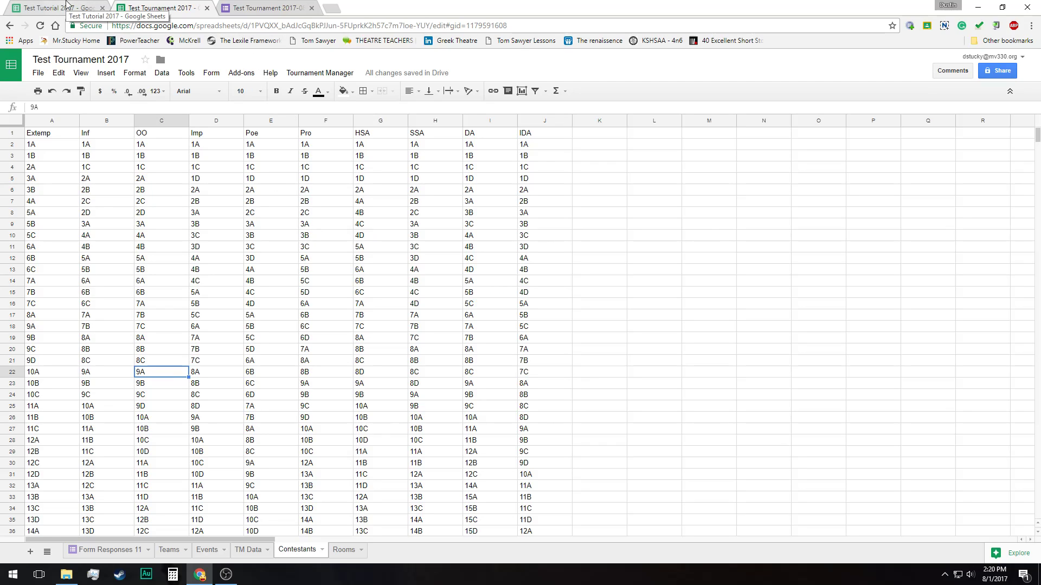
Run Assign Rooms again and open the Rooms sheet with the new assignments
click(315, 73)
click(334, 125)
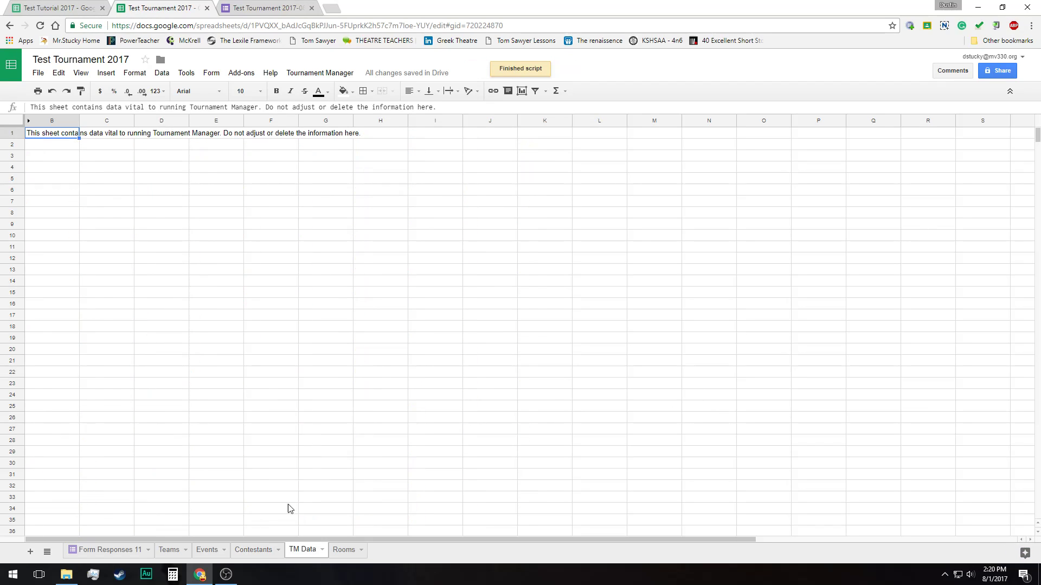
click(341, 551)
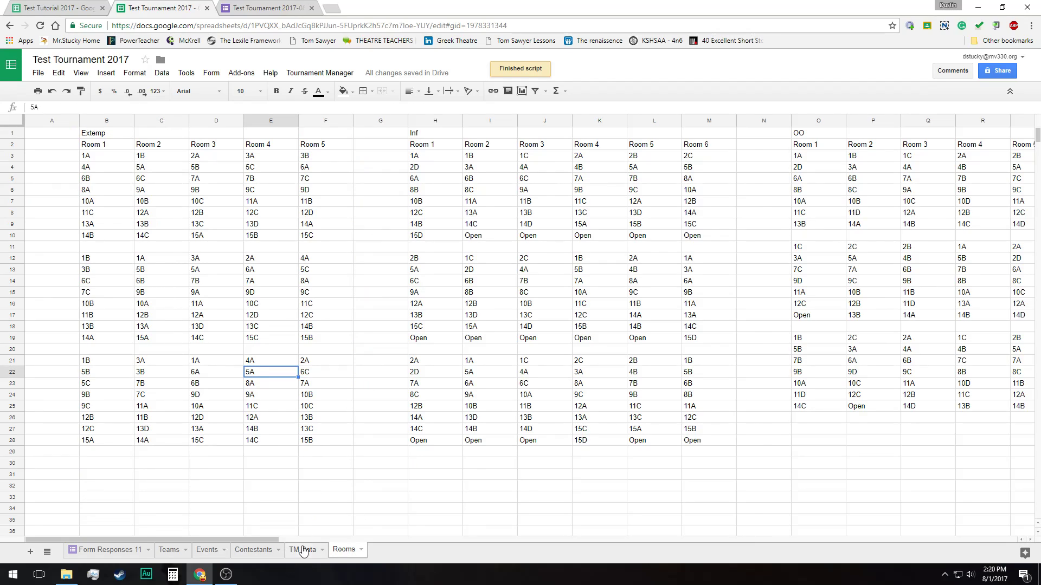
mouse_move(271, 540)
mouse_down()
mouse_move(394, 558)
mouse_move(1016, 555)
mouse_move(680, 534)
mouse_move(265, 539)
mouse_up()
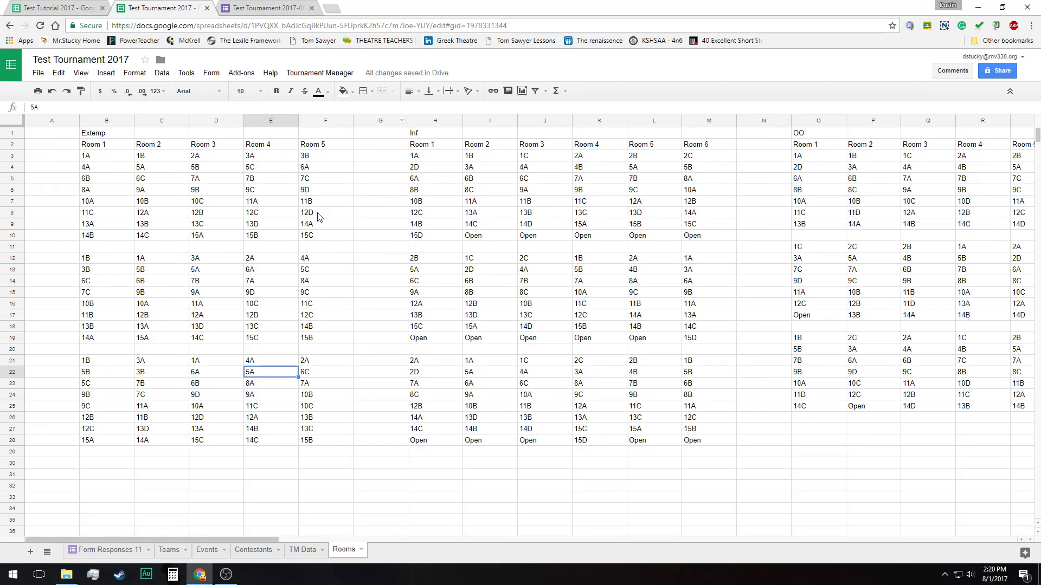
Replace the Extemp headers Room 1 to Room 5 on the Rooms sheet with room numbers 212, 213, 214, 215 and 216
click(307, 79)
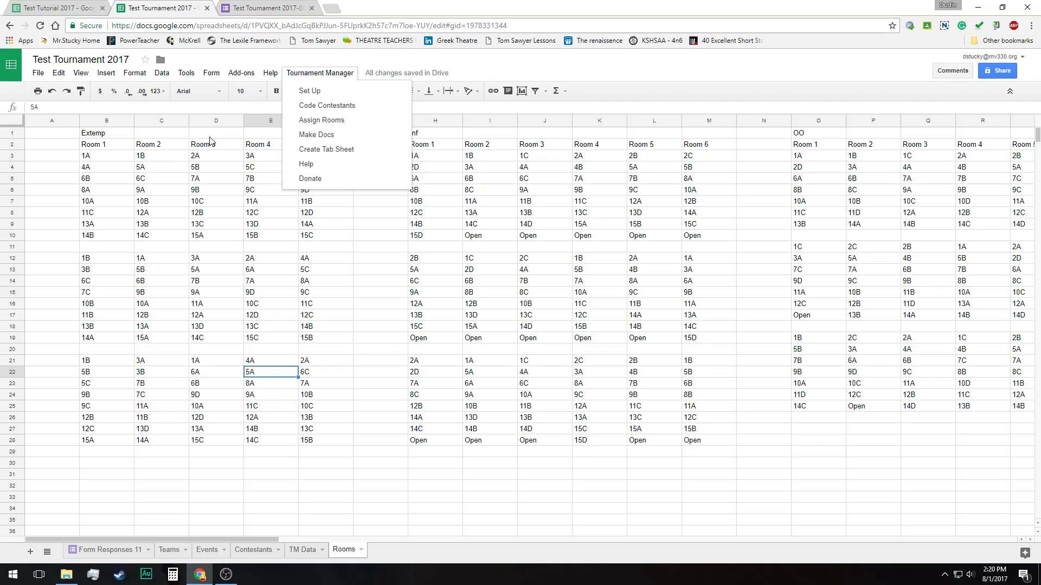
click(206, 150)
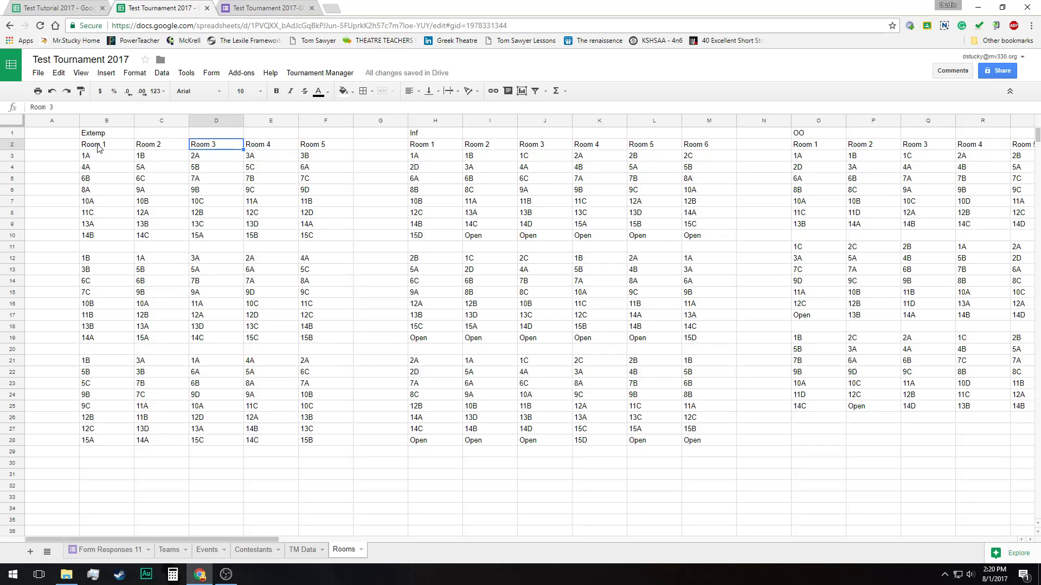
click(98, 147)
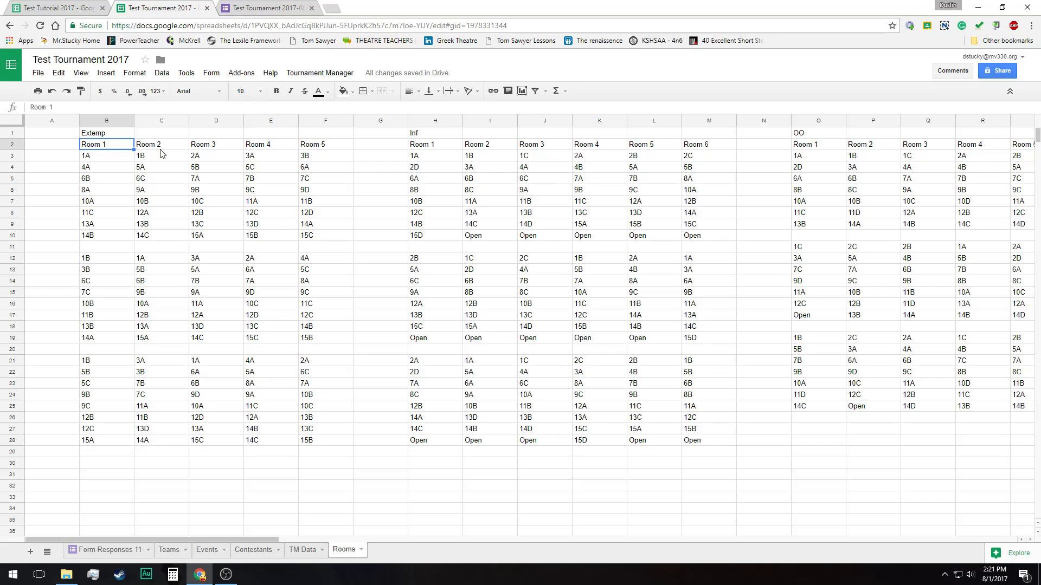
text(212)
key(Tab)
text(213)
key(Tab)
text(214)
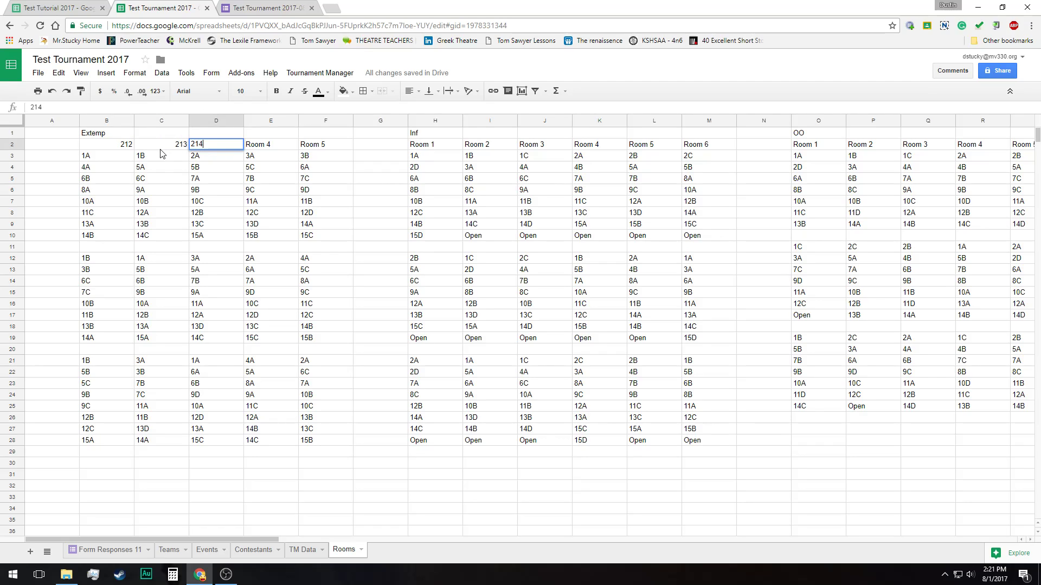
key(Tab)
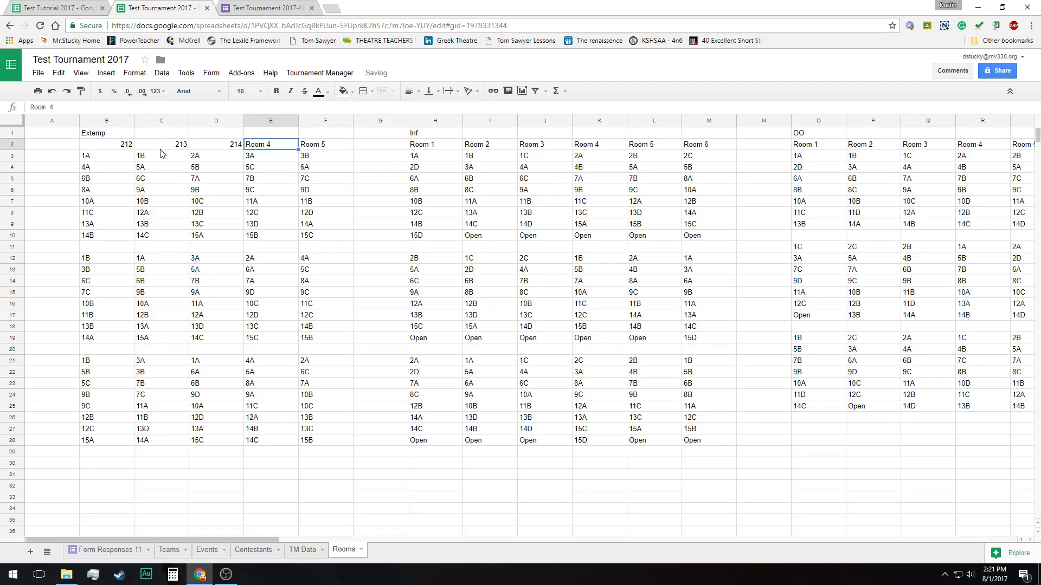
text(215)
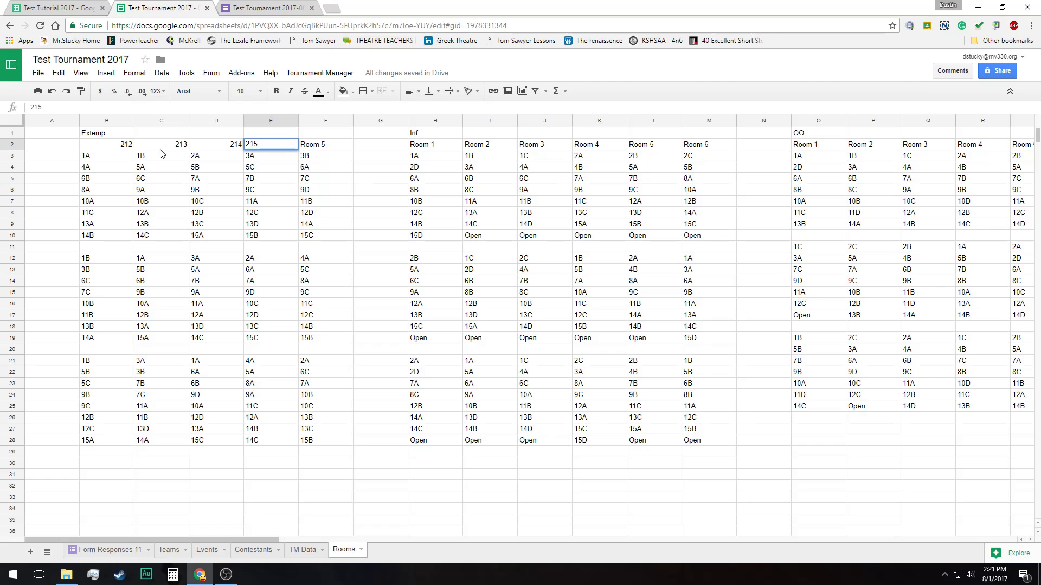
key(Tab)
text(216)
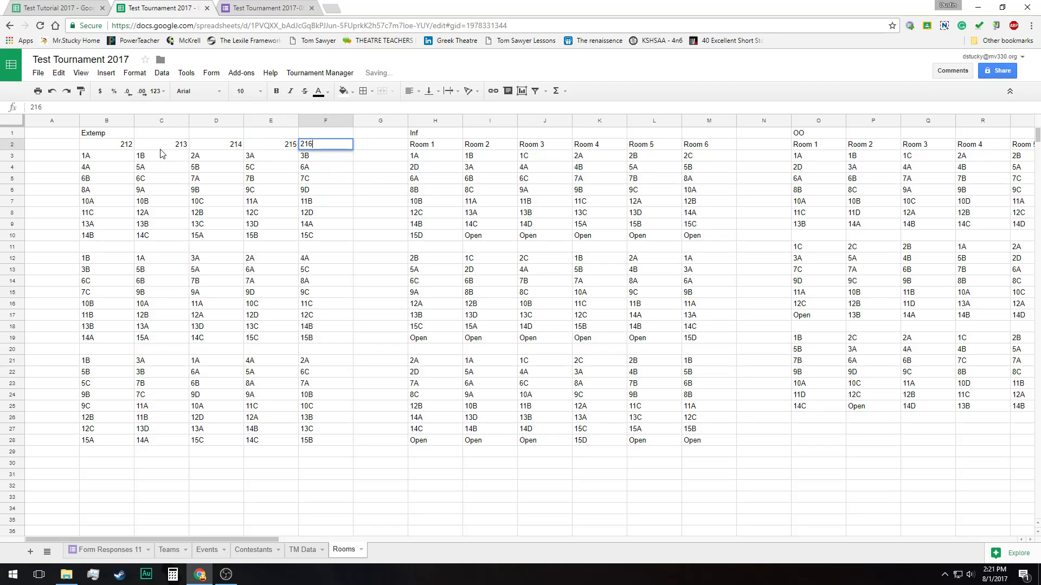
key(Return)
key(Up)
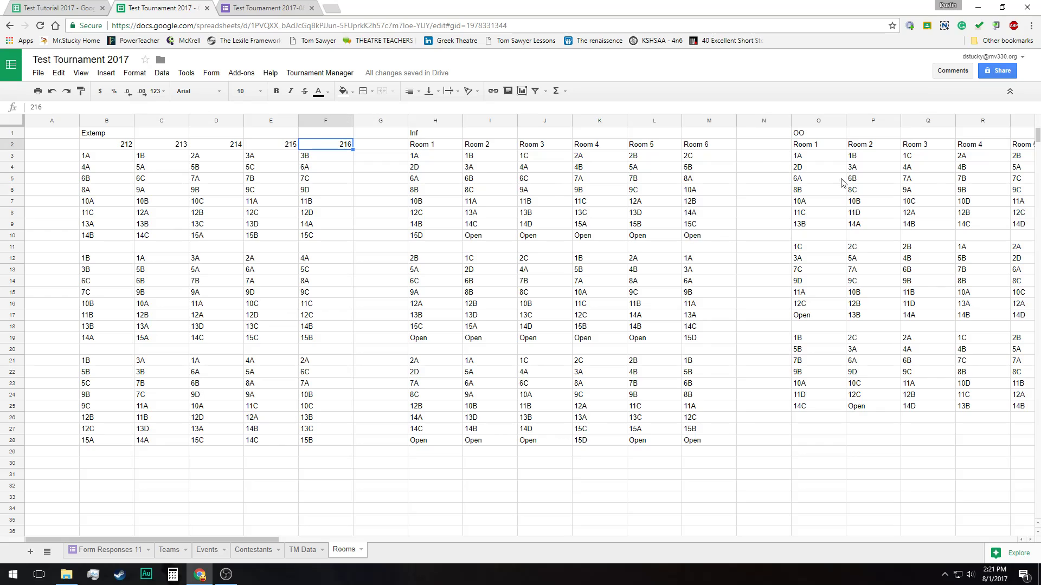
Look across the Rooms sheet and generate the room schedule documents with Make Docs
click(334, 77)
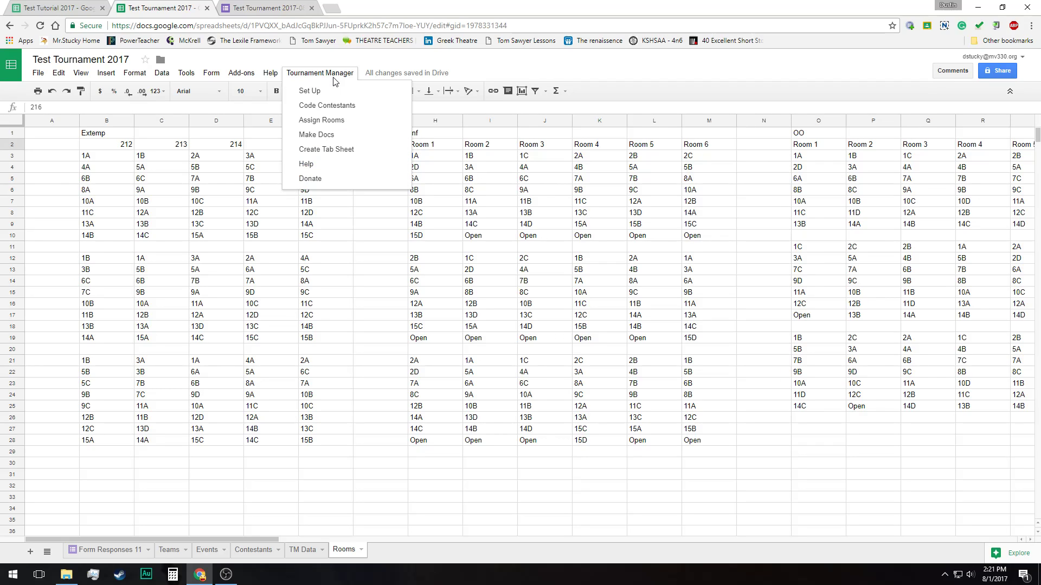
click(239, 238)
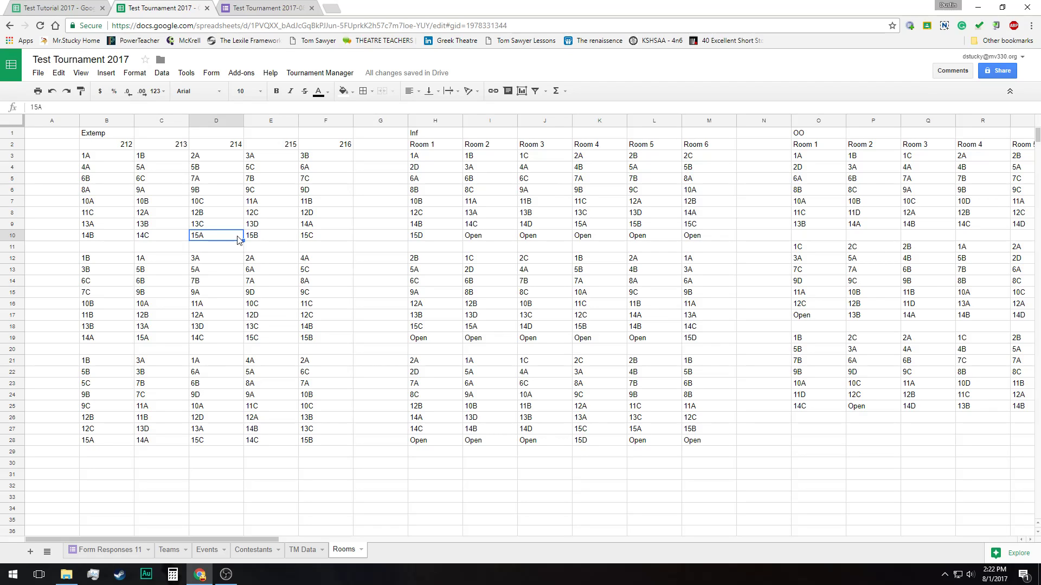
drag(164, 539, 616, 568)
drag(664, 575, 155, 551)
click(302, 75)
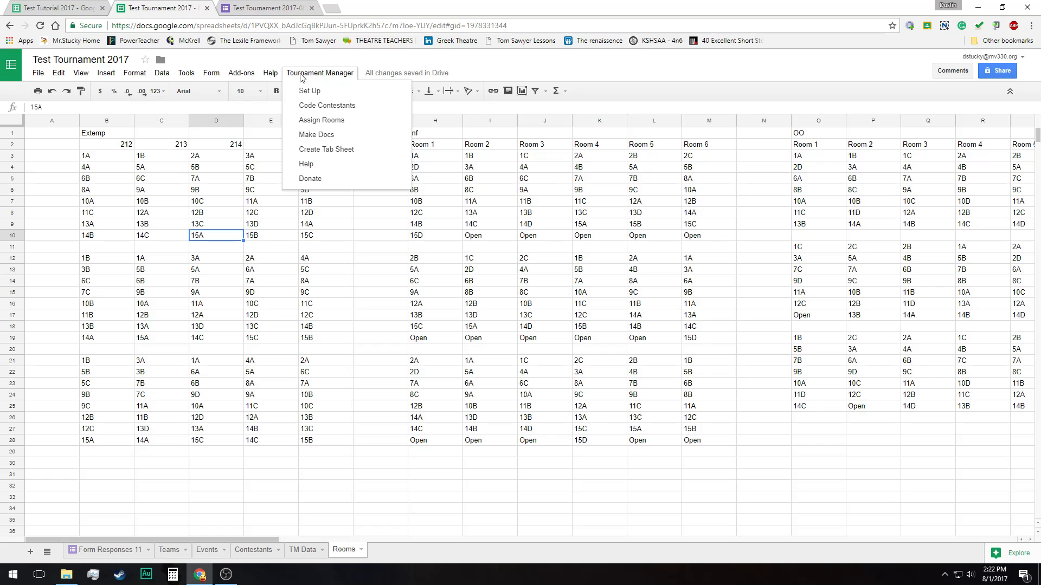
click(331, 135)
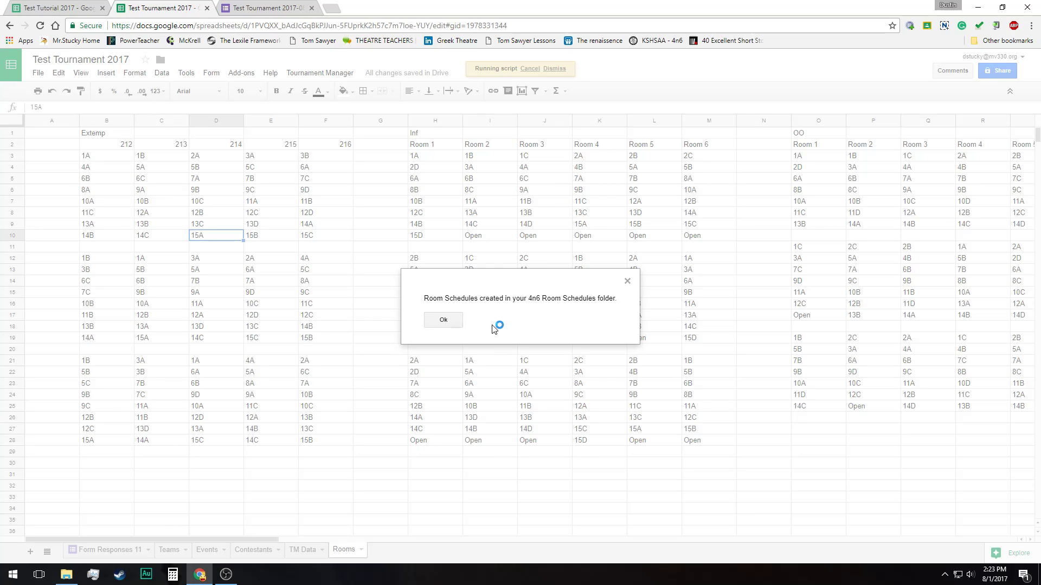
click(449, 320)
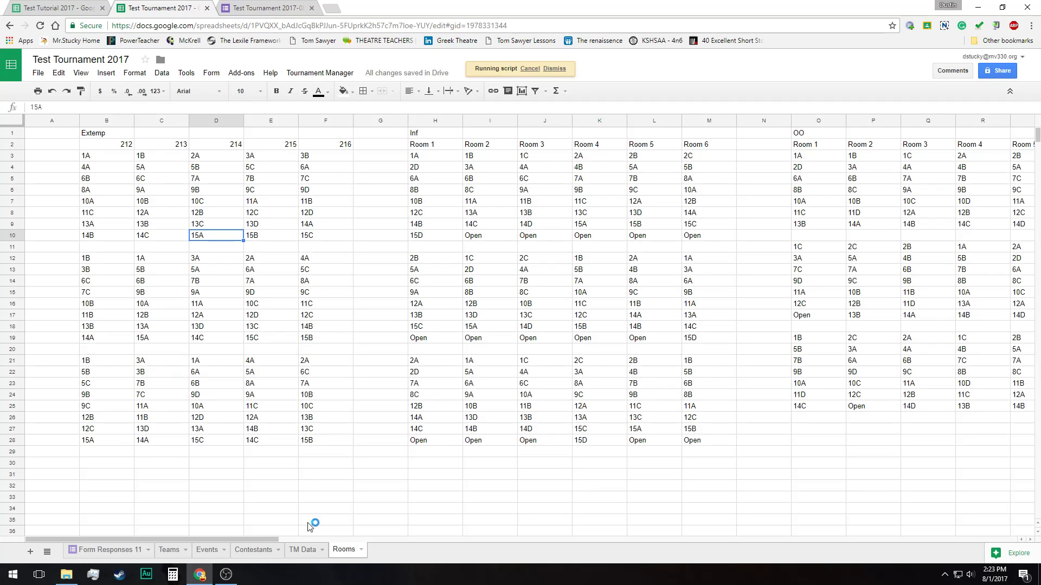
Open the 4n6 Room Folder in Google Drive through its link on the TM Data sheet
click(302, 551)
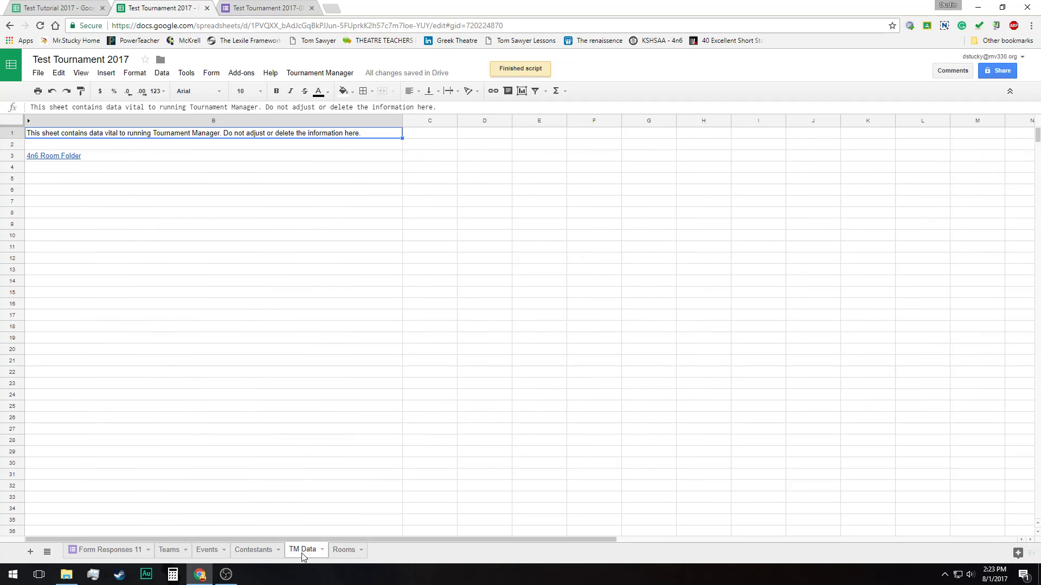
mouse_move(59, 161)
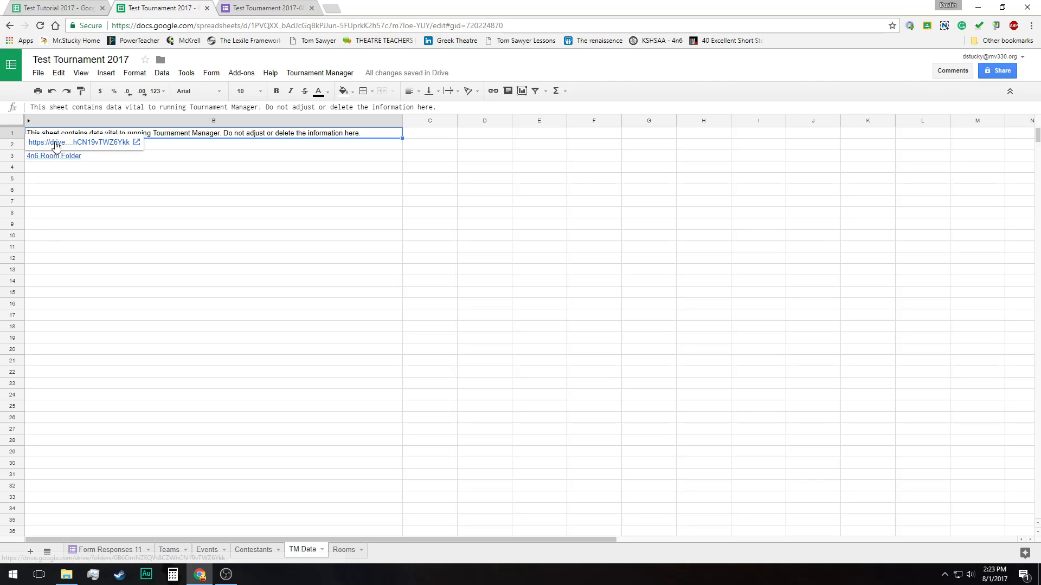
click(56, 143)
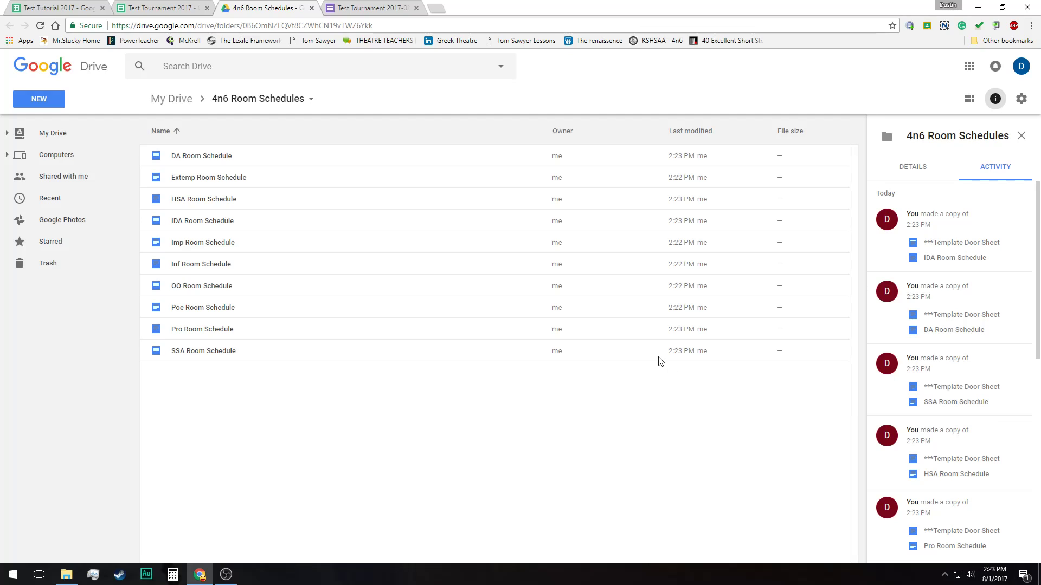
Open the Extemp Room Schedule document and examine its room numbers and contestant codes for all rounds
click(225, 156)
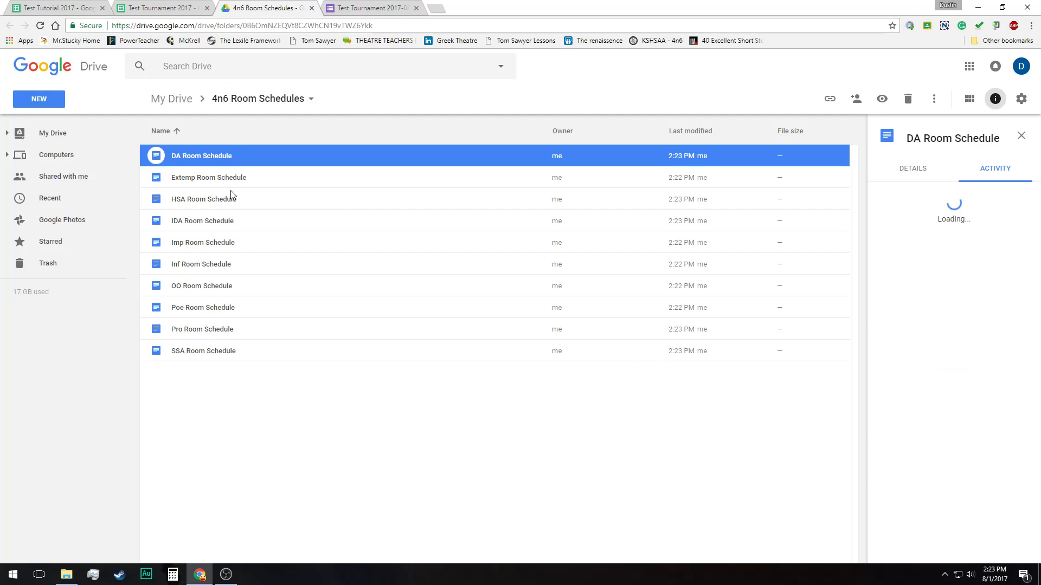
click(230, 179)
double_click(230, 179)
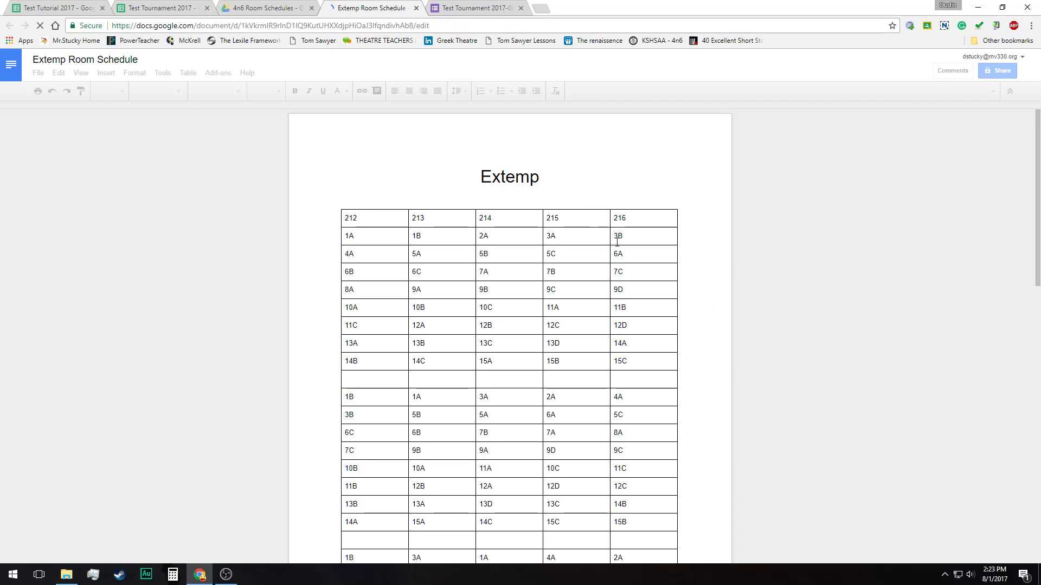
double_click(354, 217)
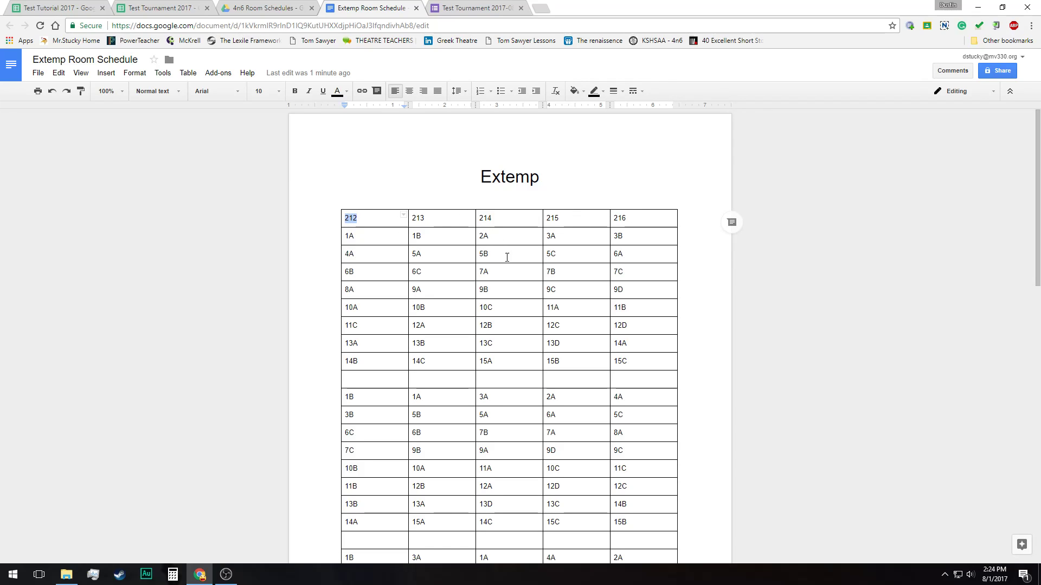
scroll(430, 339, down, 7)
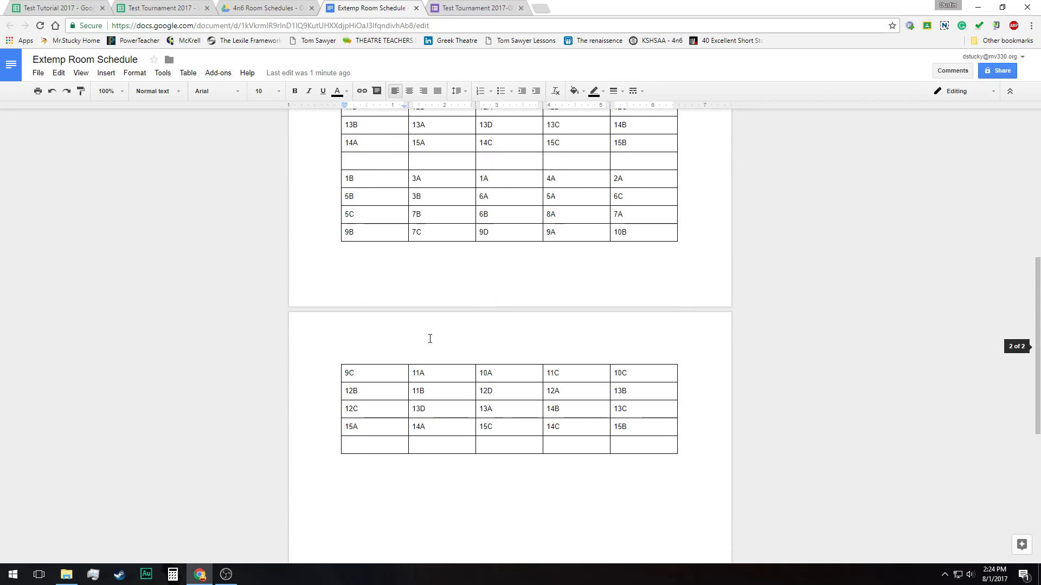
scroll(429, 339, up, 6)
scroll(430, 339, up, 1)
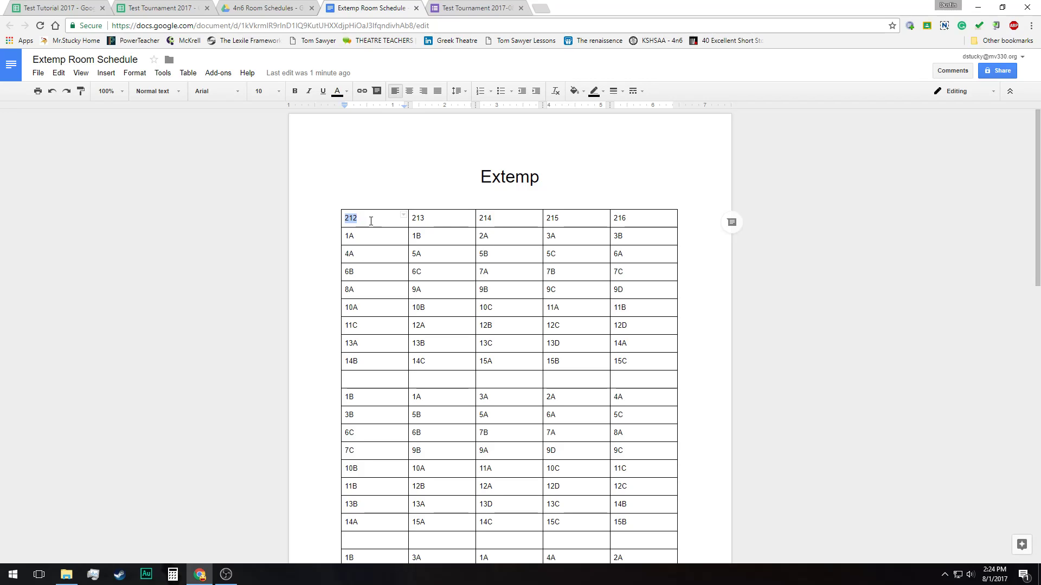
Insert a column before the 212 column in the Extemp schedule table and head it "Draw Times"
right_click(371, 221)
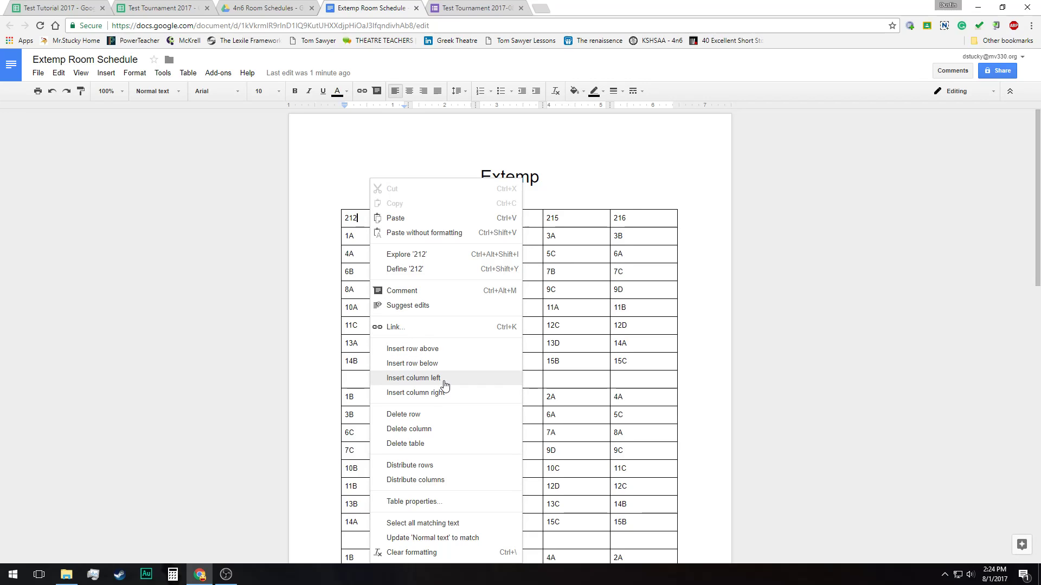
click(444, 385)
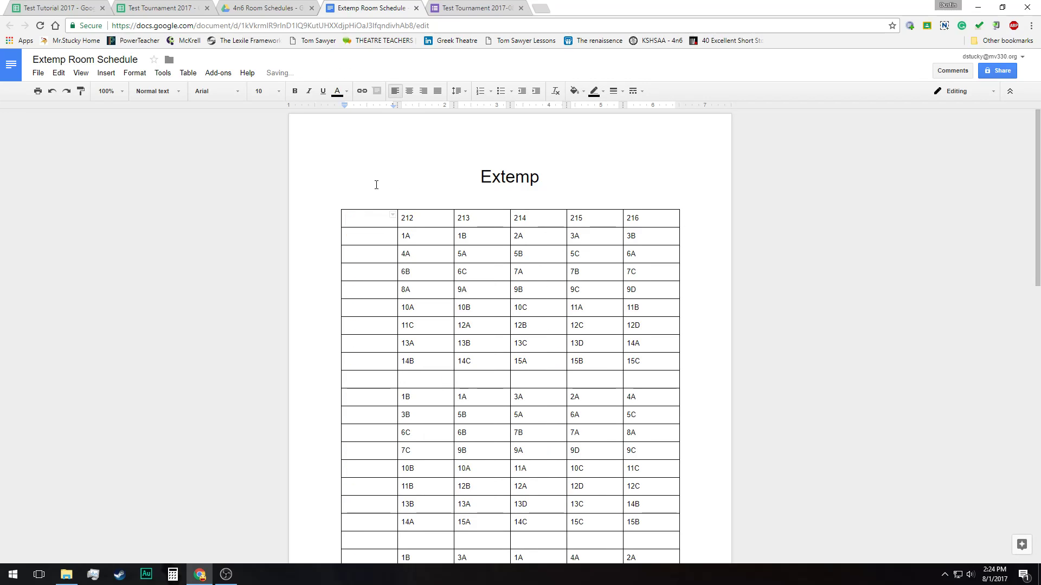
text(Draw Times)
Look down the Draw Times column alongside the contestant codes for all rounds of the Extemp schedule
key(Down)
key(Down)
key(Down)
key(Down)
key(Down)
key(Down)
key(Down)
key(Down)
key(Down)
key(Down)
key(Down)
key(Down)
key(Down)
key(Down)
key(Down)
key(Down)
key(Down)
key(Down)
key(Down)
key(Down)
key(Down)
key(Up)
key(Up)
key(Up)
key(Up)
key(Up)
key(Up)
key(Up)
key(Up)
key(Up)
key(Up)
key(Up)
key(Up)
key(Up)
key(Up)
key(Up)
key(Up)
key(Up)
key(Up)
key(Up)
key(Up)
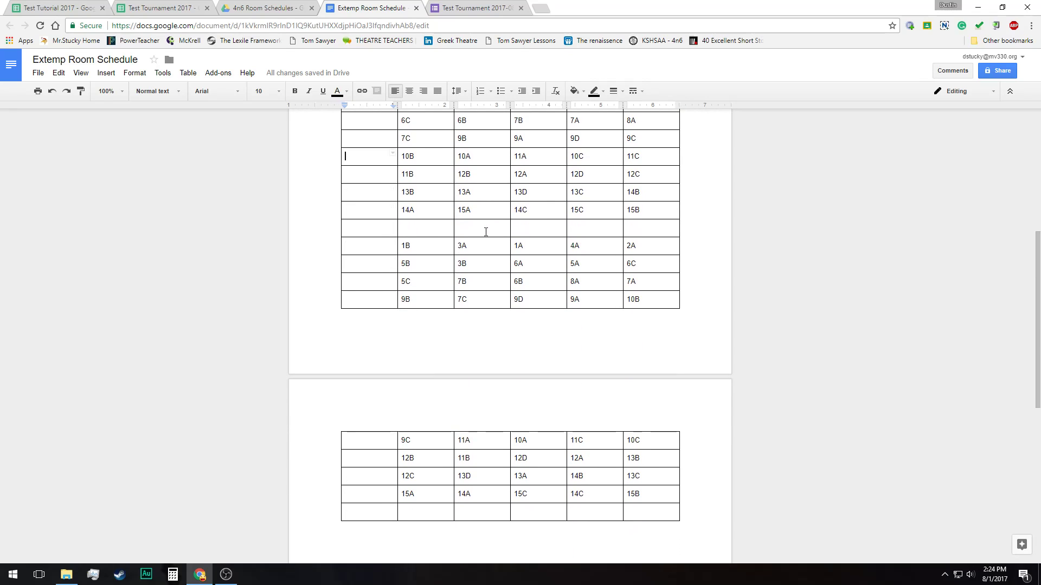
key(Down)
key(Down)
key(Down)
key(Down)
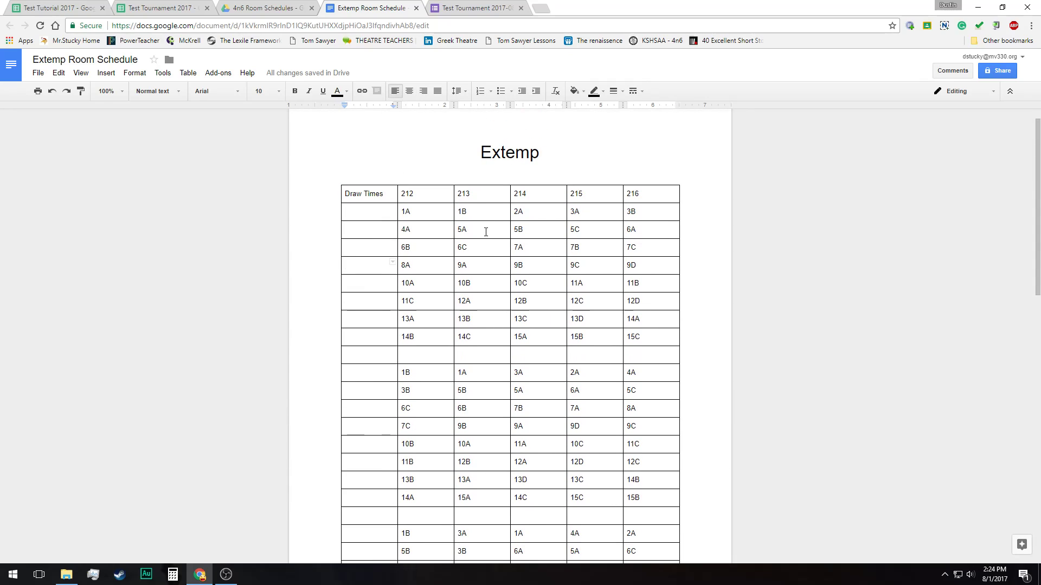
key(Down)
key(Down)
key(Down)
key(Down)
key(Down)
key(Down)
key(Down)
key(Down)
key(Down)
key(Down)
key(Down)
key(Down)
key(Down)
scroll(462, 437, down, 5)
scroll(513, 368, up, 5)
scroll(514, 371, up, 1)
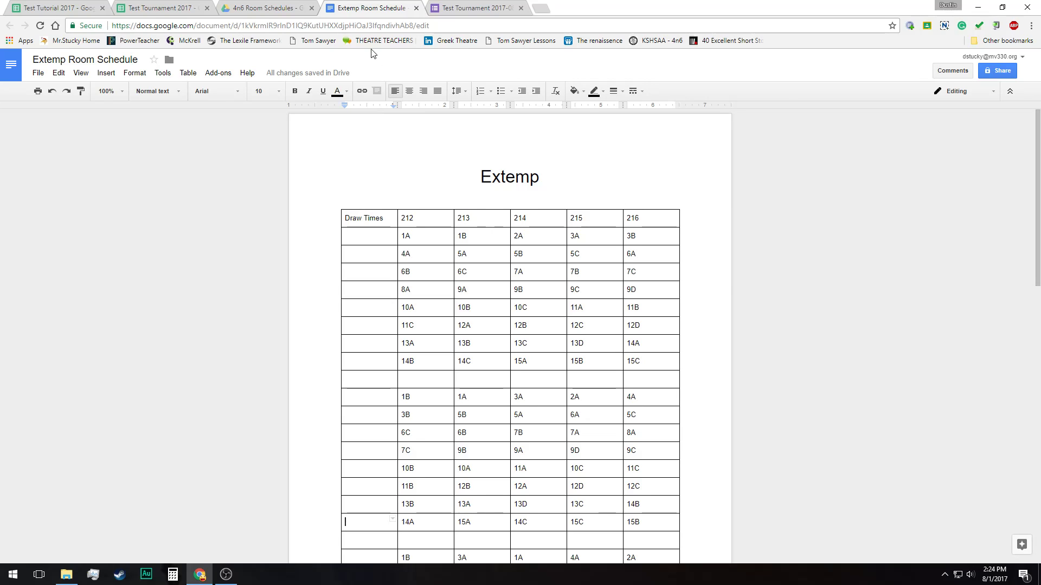
Close the Extemp Room Schedule document and preview the DA Room Schedule from the 4n6 Room Schedules folder
click(415, 7)
click(213, 155)
right_click(212, 156)
click(314, 170)
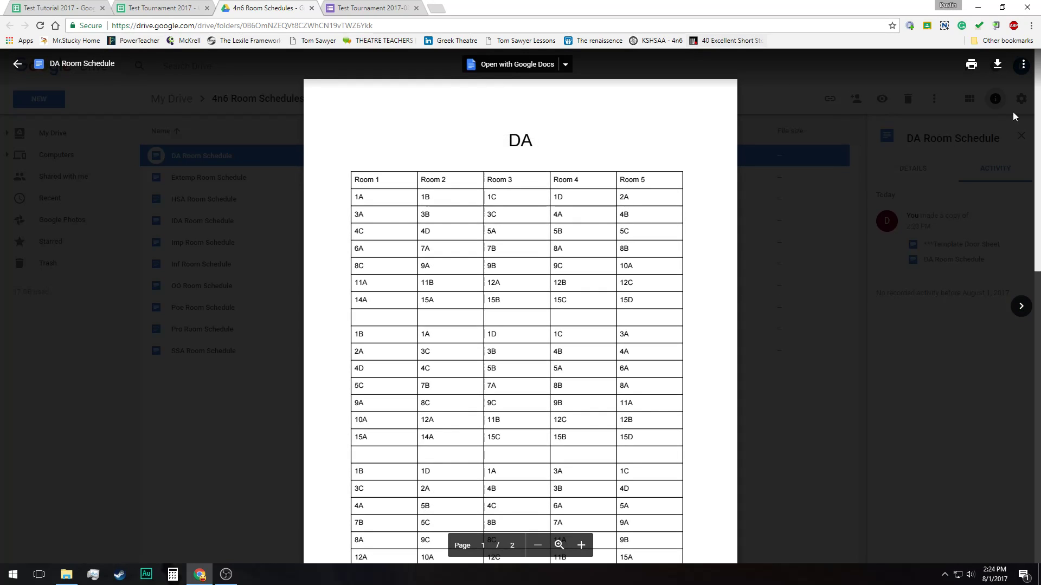
Page through the room schedule previews to OO and examine its room headers and contestant codes
click(1018, 312)
click(1019, 309)
click(1018, 309)
click(1018, 313)
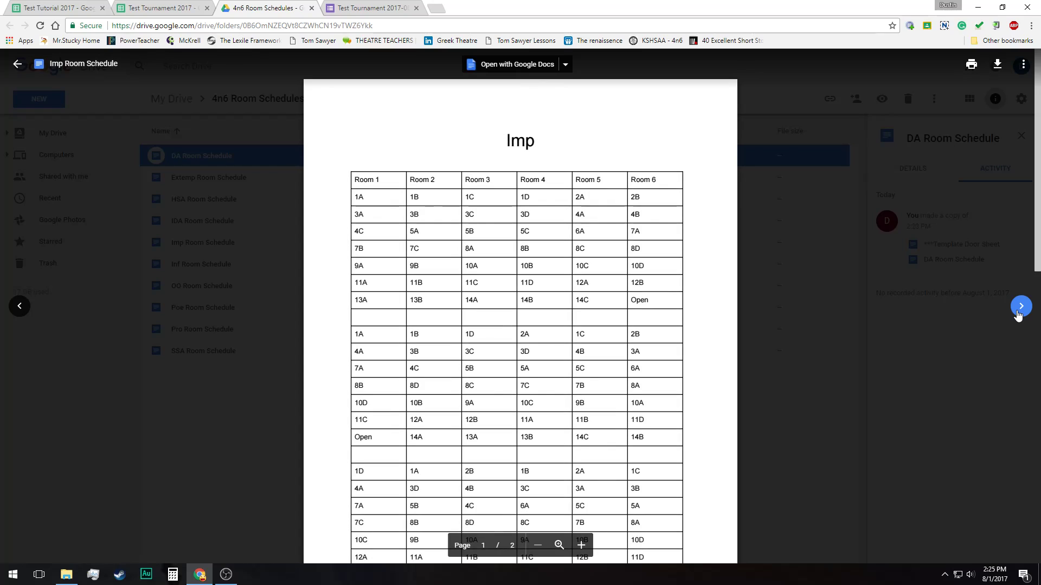
click(1018, 314)
click(1018, 315)
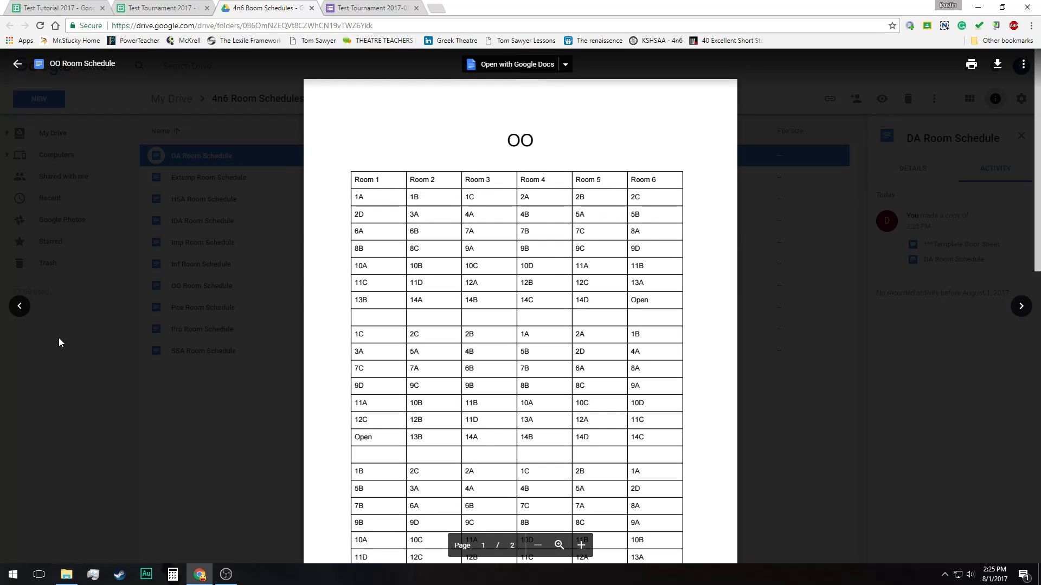
scroll(532, 264, down, 1)
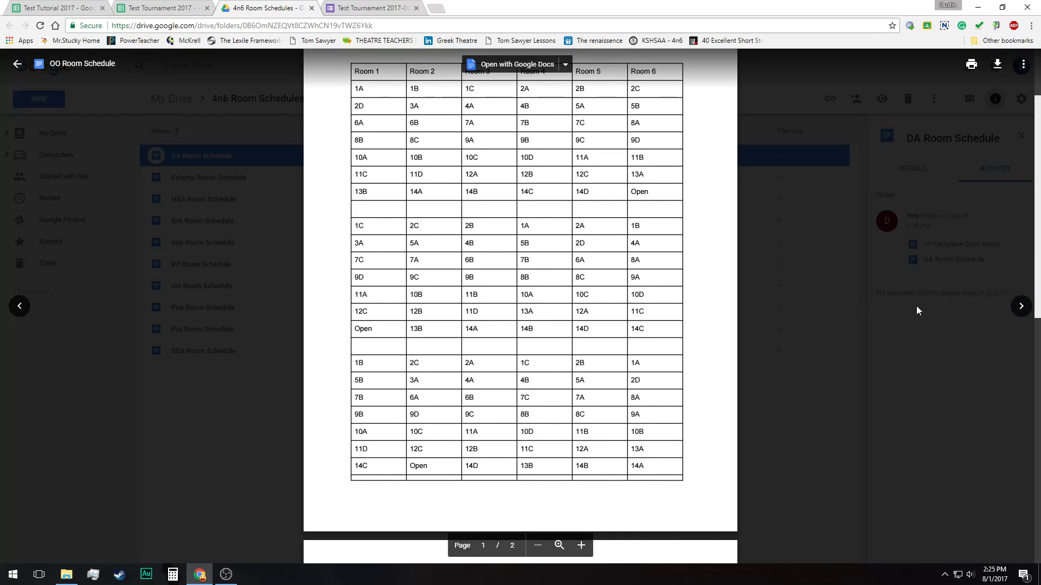
scroll(916, 305, up, 2)
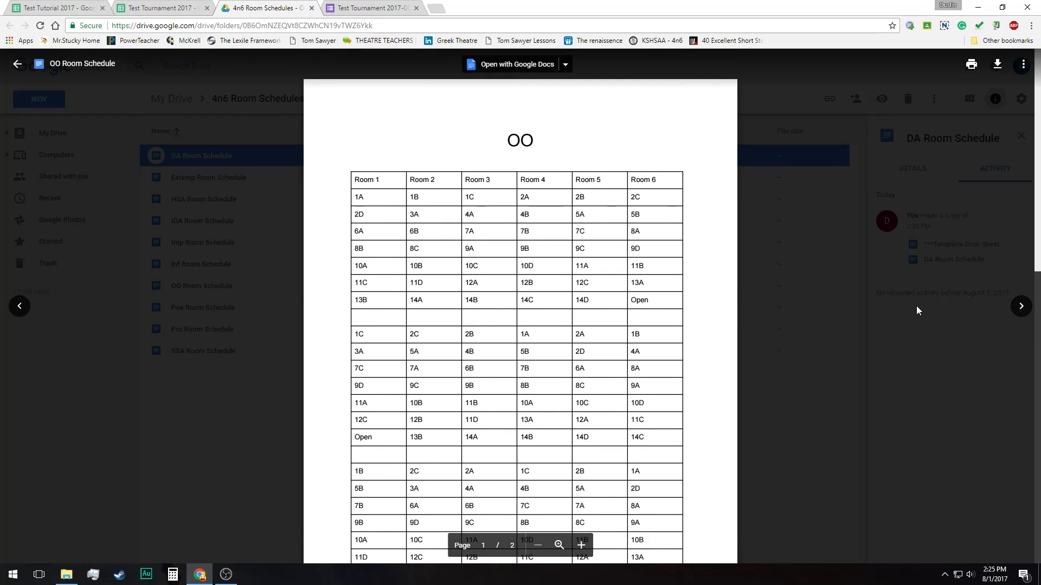
Page on through the Poe and Pro previews to SSA, examine its schedule, and return to the folder
click(1021, 307)
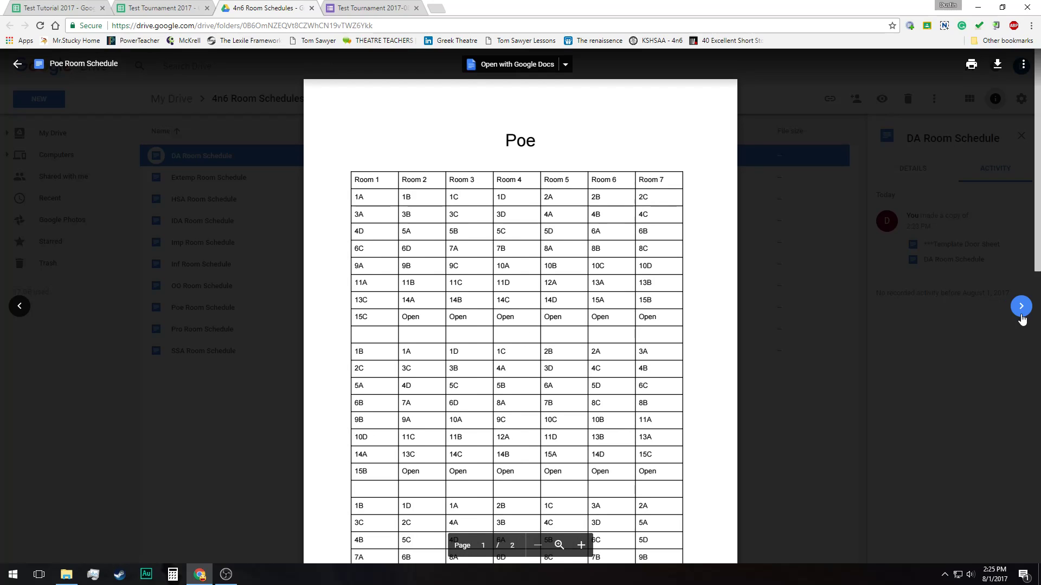
click(1020, 315)
click(1020, 314)
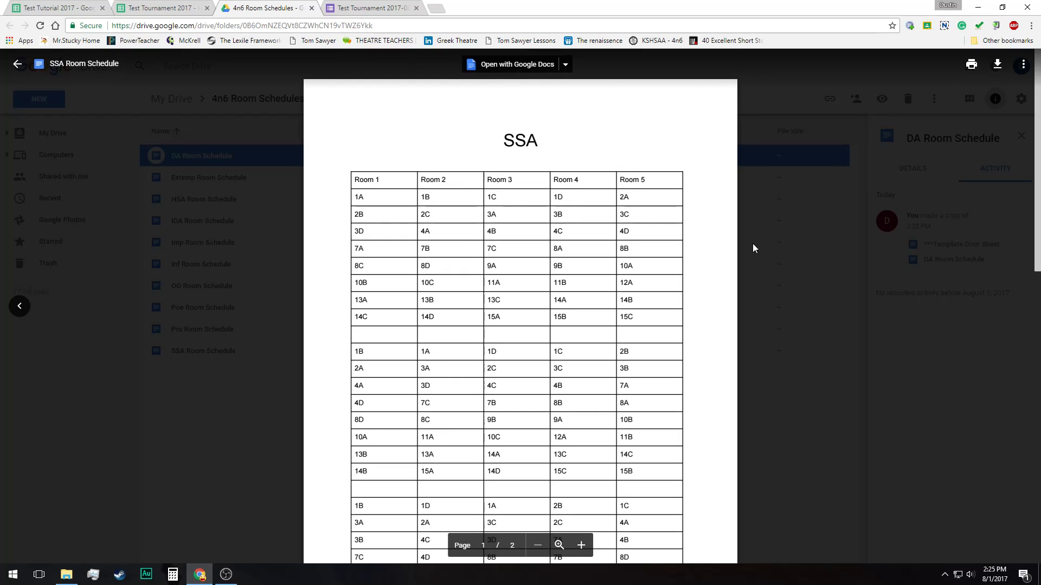
scroll(752, 248, down, 5)
scroll(752, 249, up, 5)
click(17, 64)
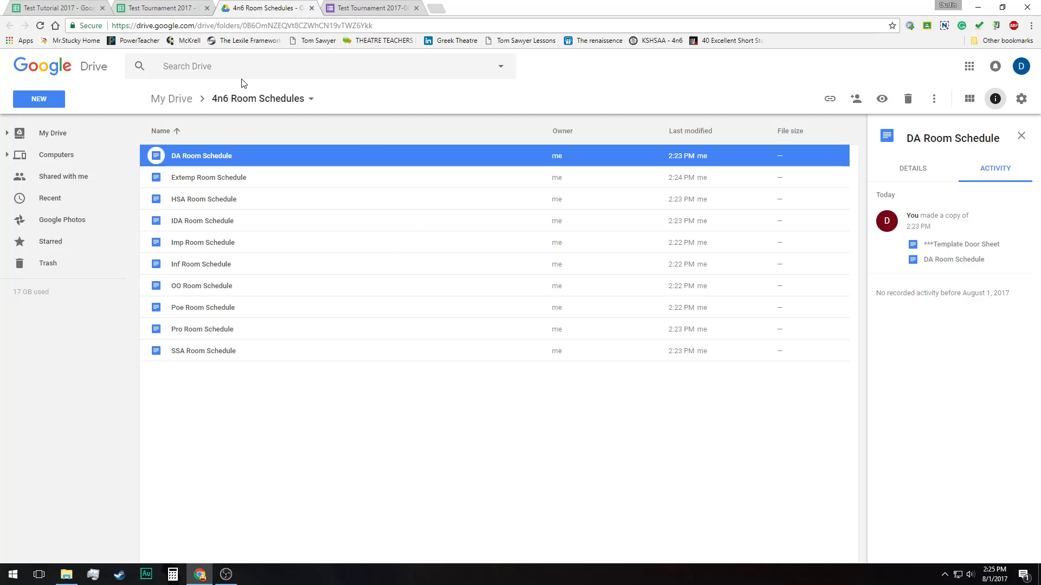
Return to the Test Tournament 2017 spreadsheet and review the payment options and fee waiver note in Tournament Manager's Donate form
click(179, 8)
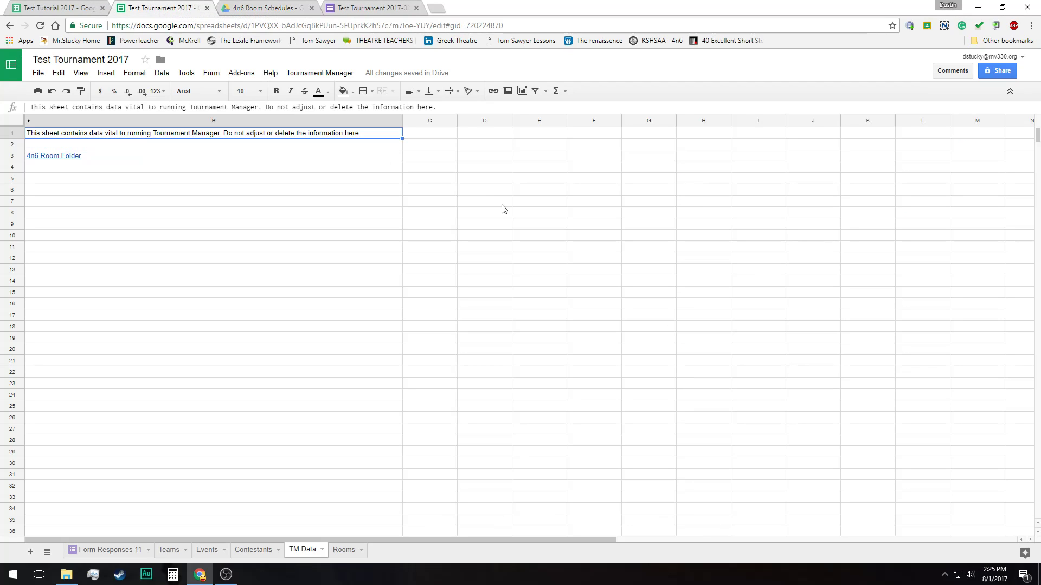
click(272, 5)
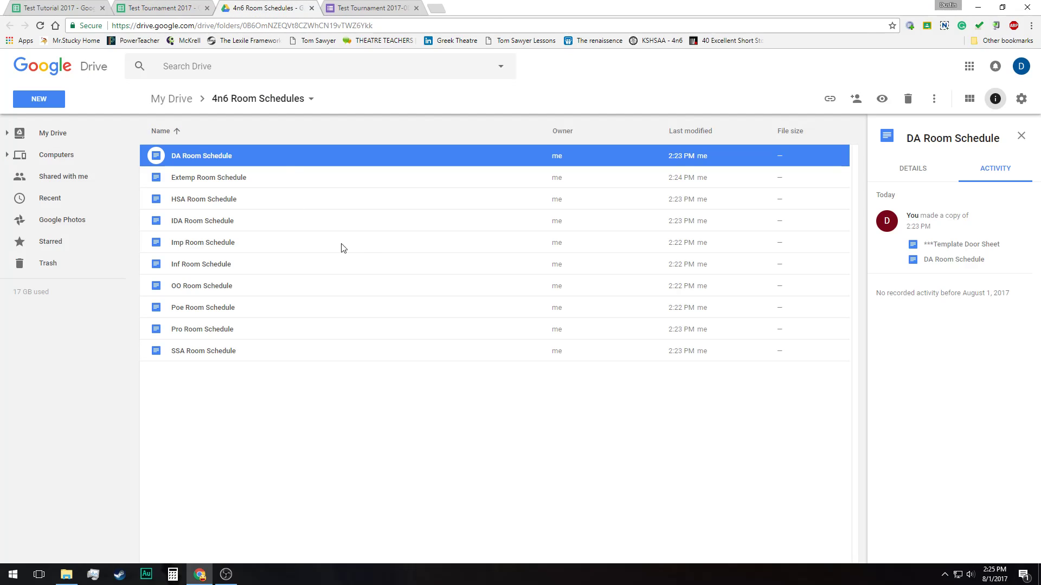
click(176, 4)
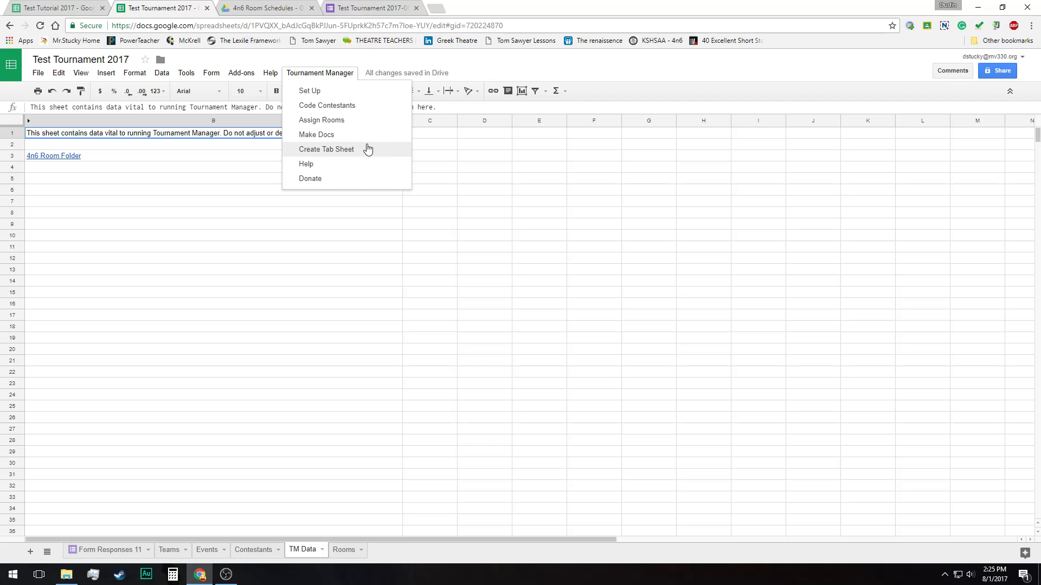
click(363, 180)
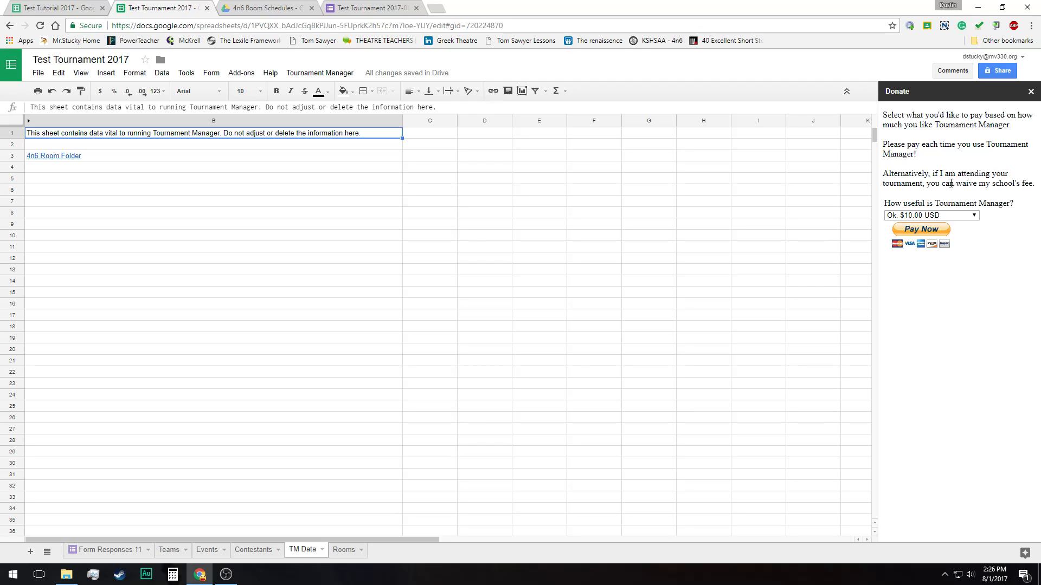
click(973, 216)
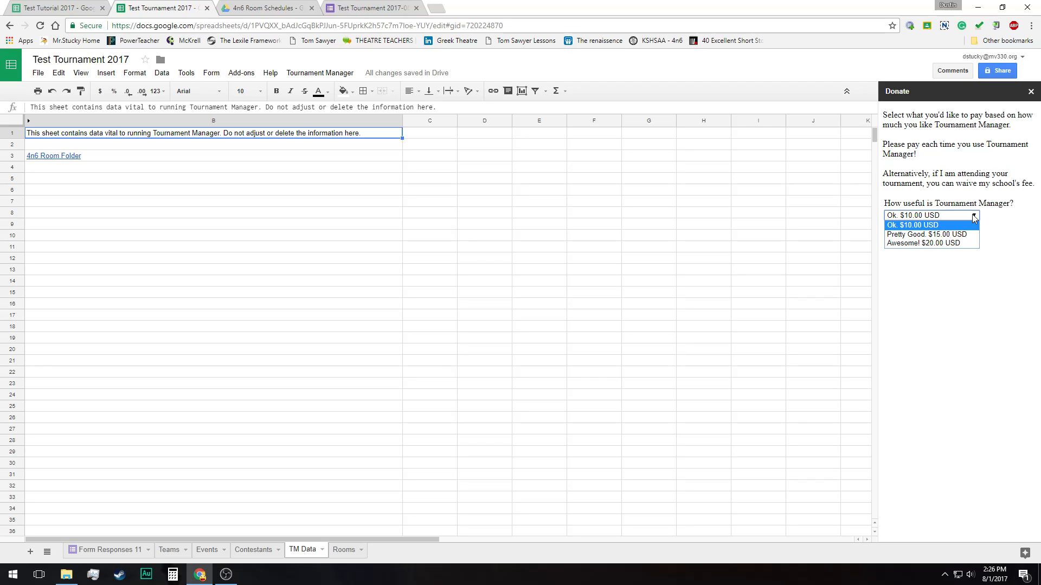
click(976, 182)
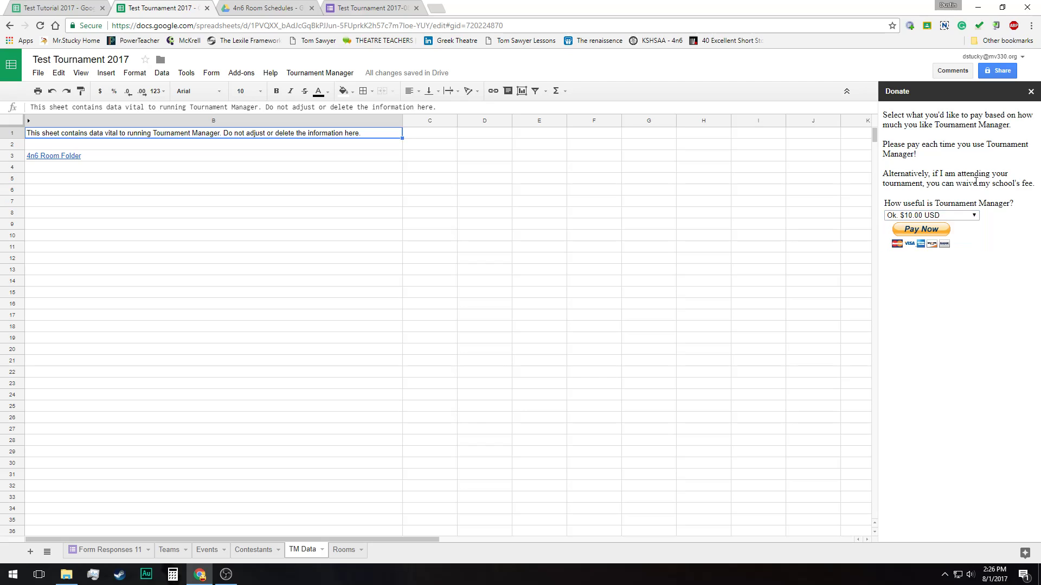
drag(882, 174, 1039, 183)
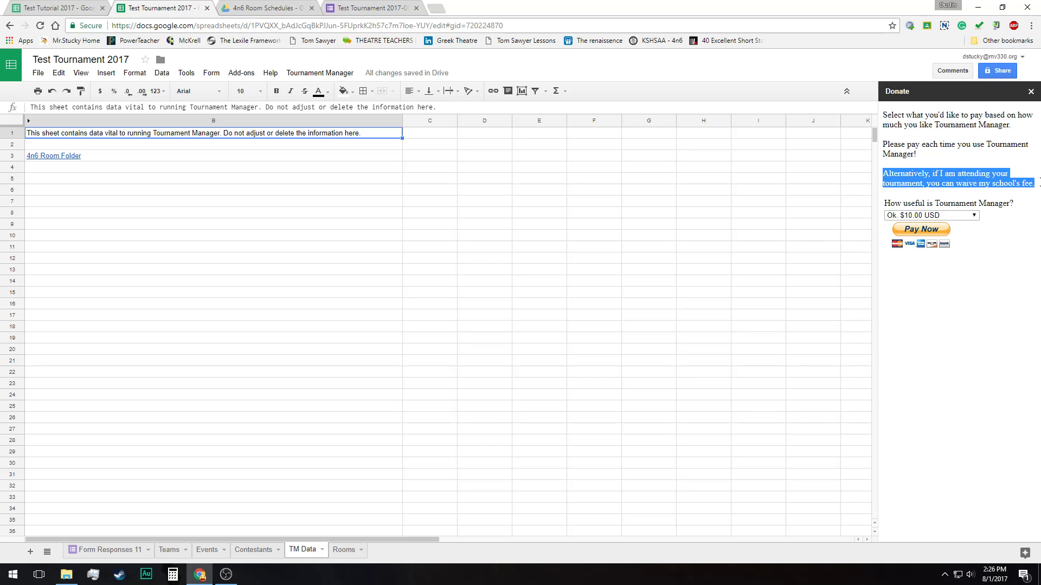
click(1026, 180)
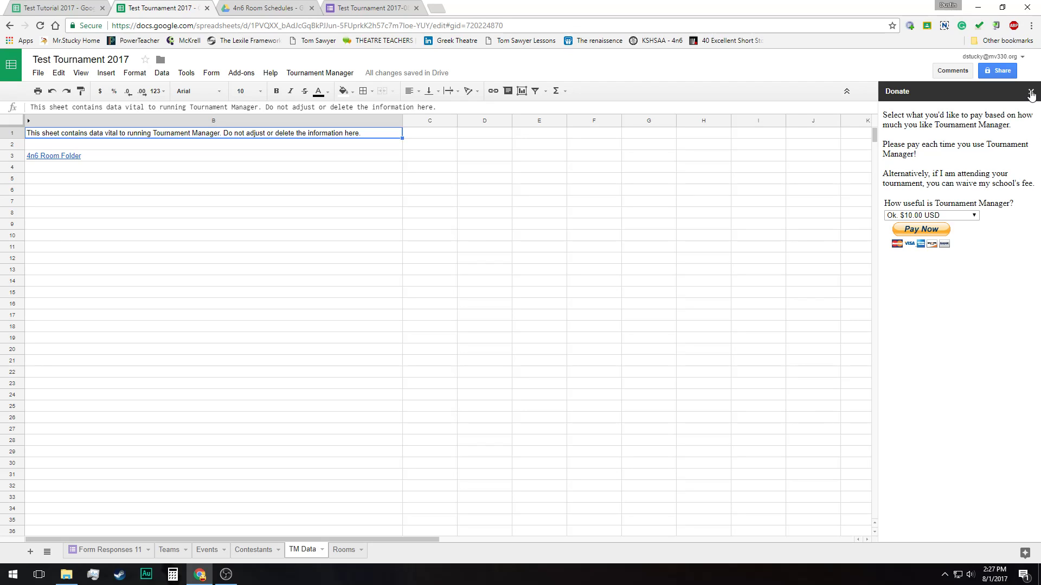
click(1031, 92)
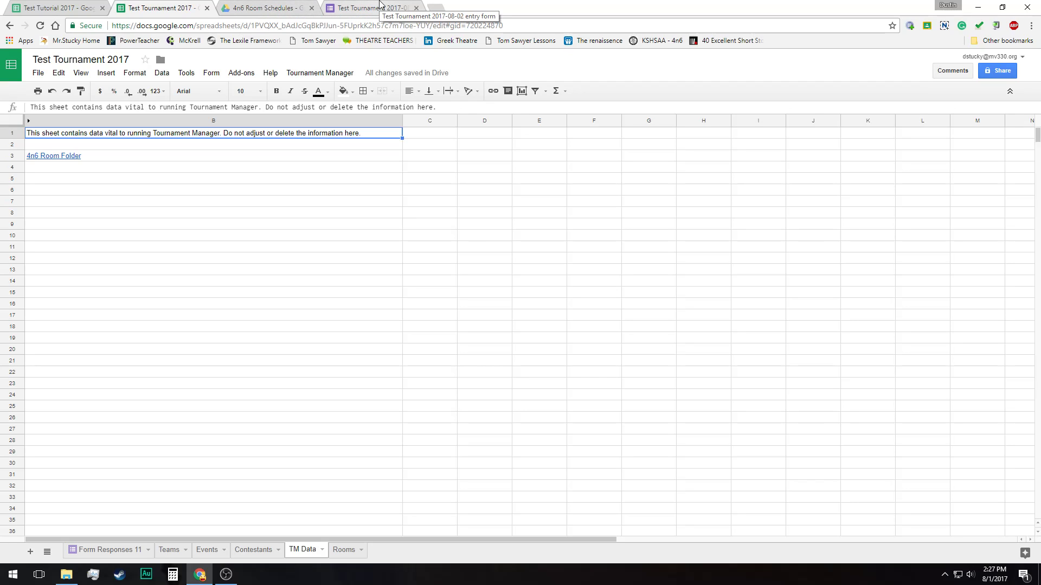
Close the Test Tournament entry form and return to the Test Tournament 2017 spreadsheet
click(380, 4)
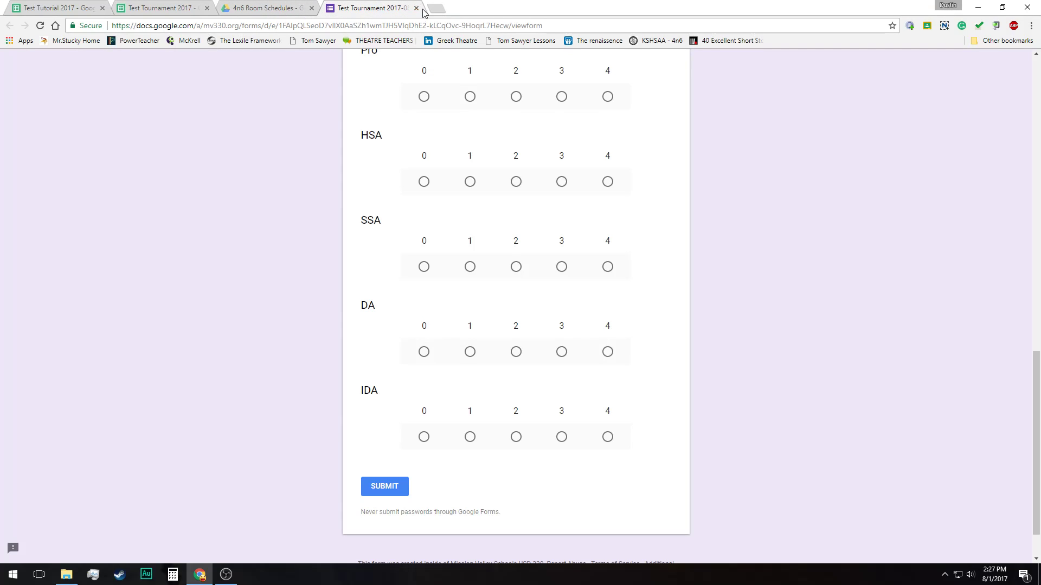
click(416, 8)
click(153, 8)
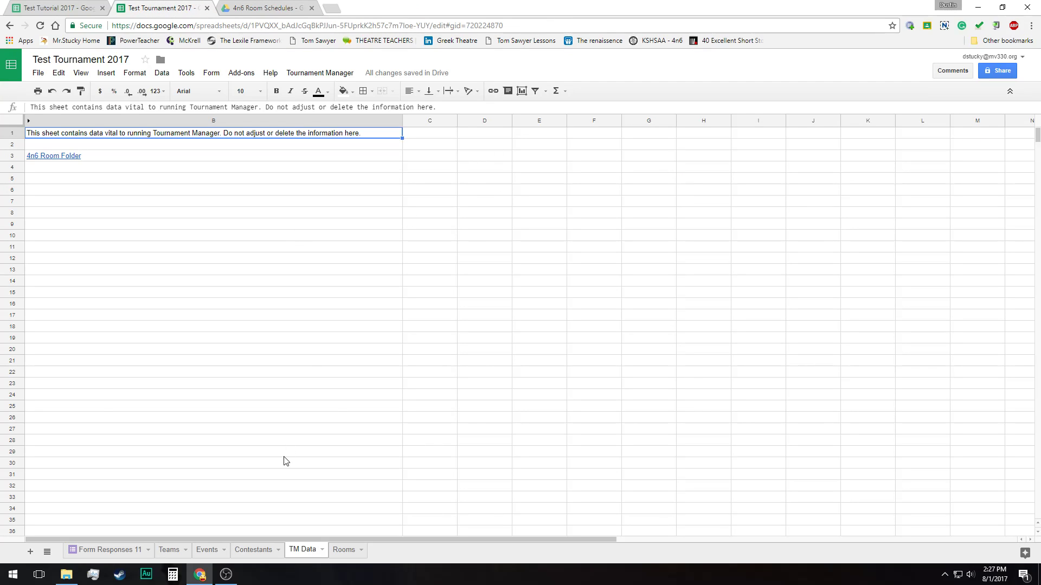
Create a tab sheet with Tournament Manager using Cut-Throat tabulation
click(316, 74)
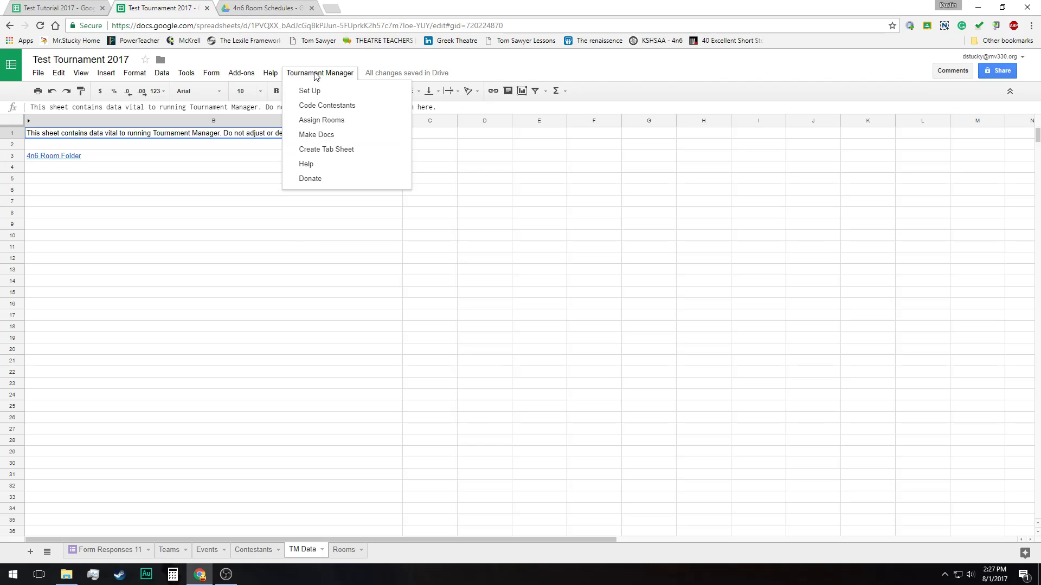
click(347, 154)
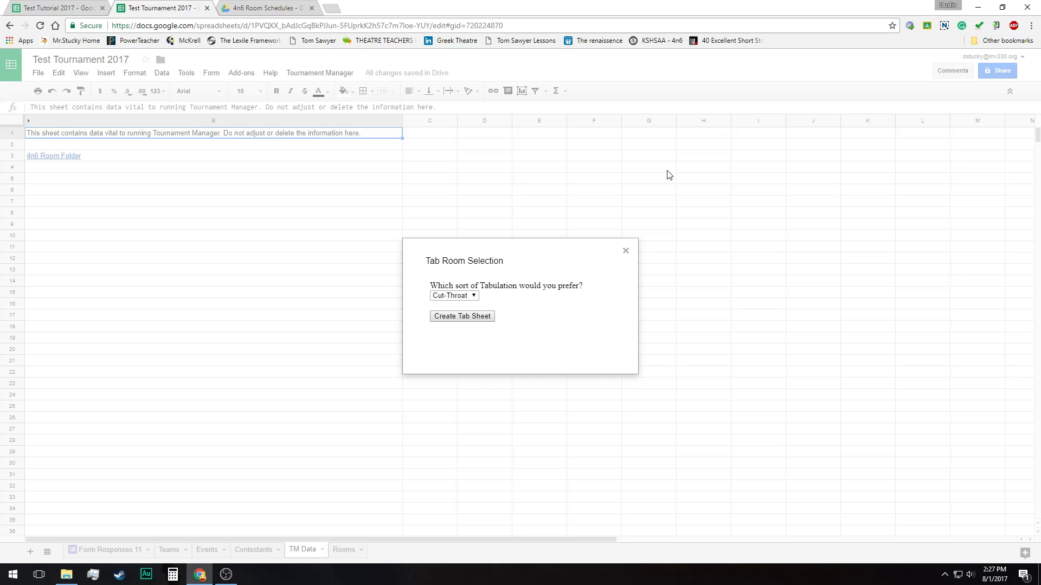
click(453, 296)
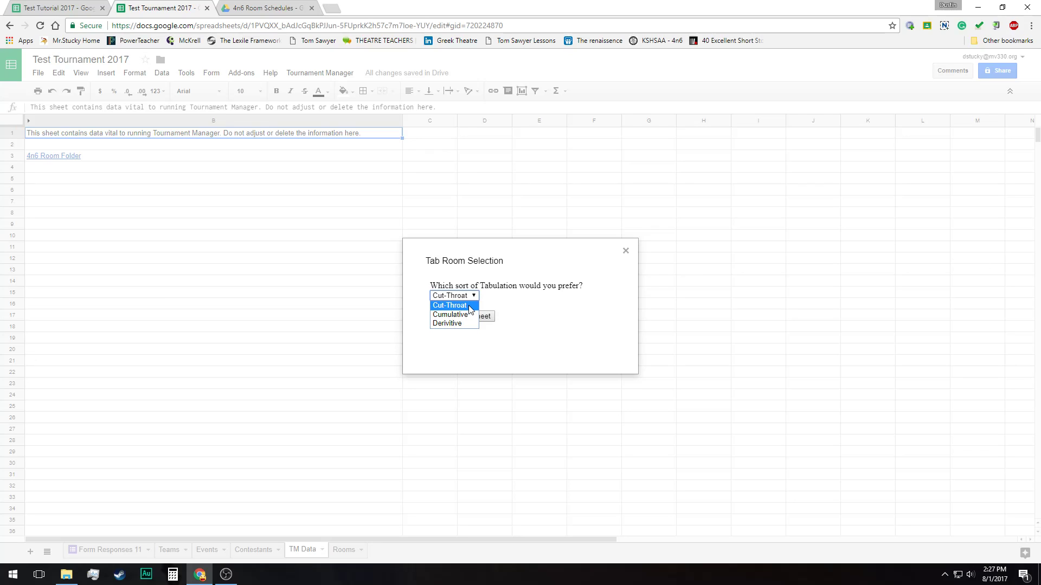
click(469, 307)
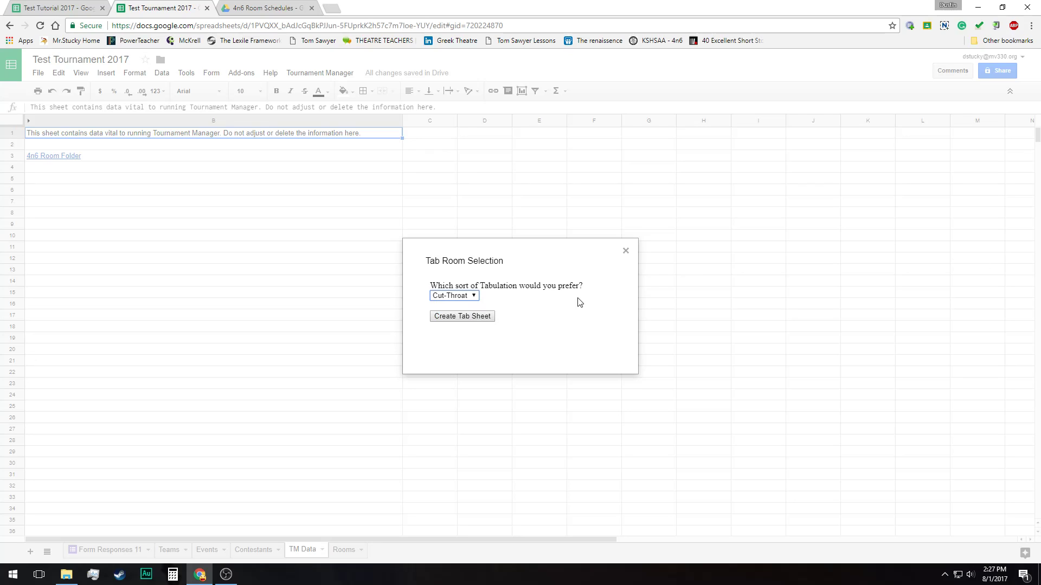
click(468, 296)
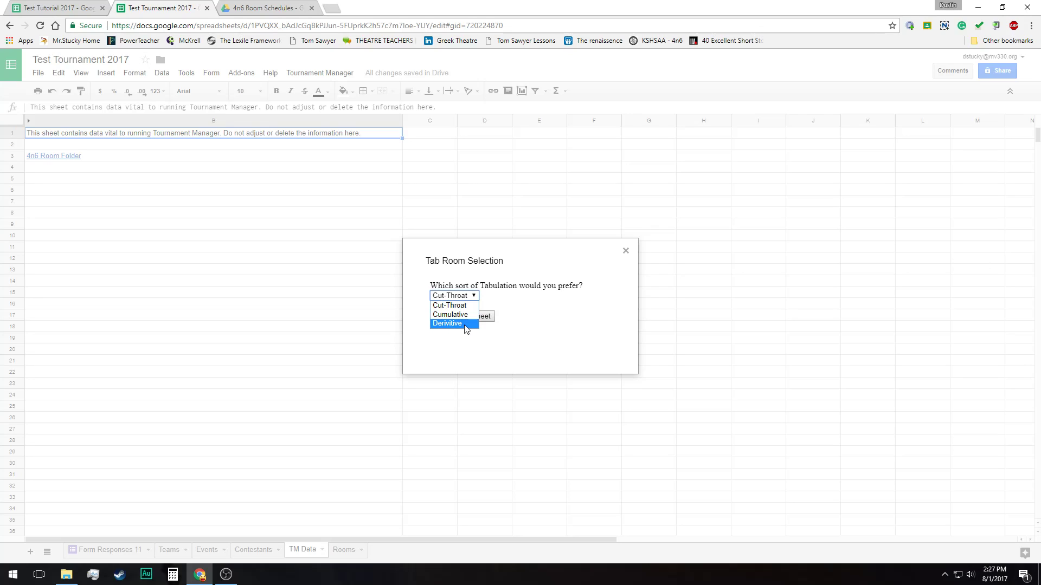
click(485, 281)
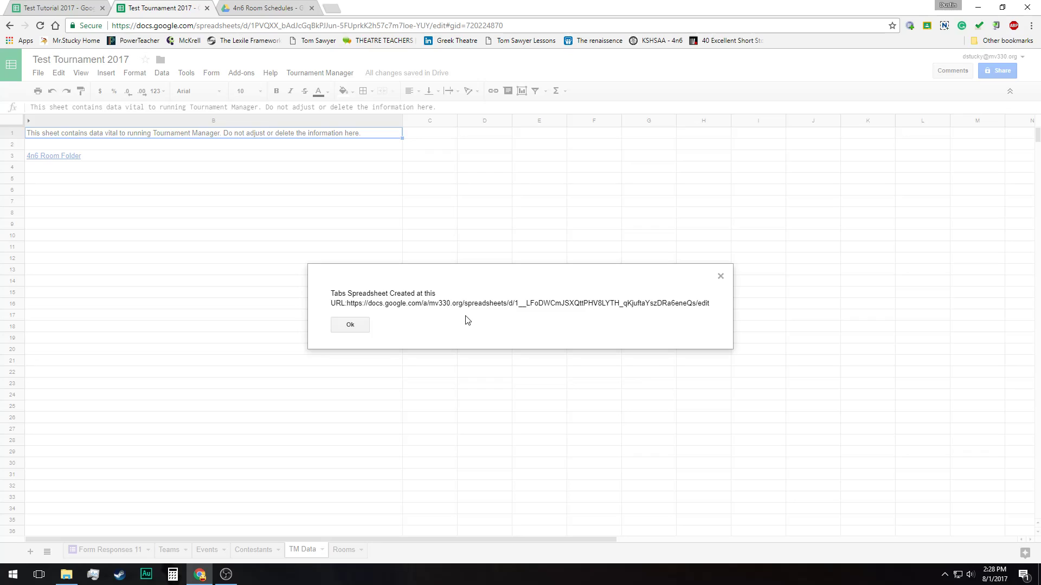
click(351, 325)
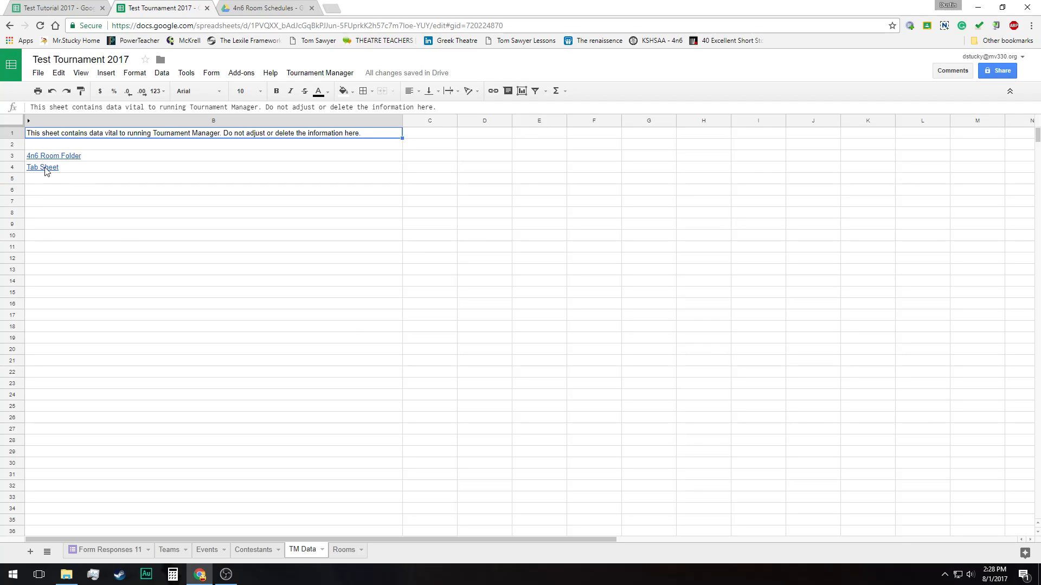
Open the Tab Sheet spreadsheet through its link on the TM Data sheet
click(49, 169)
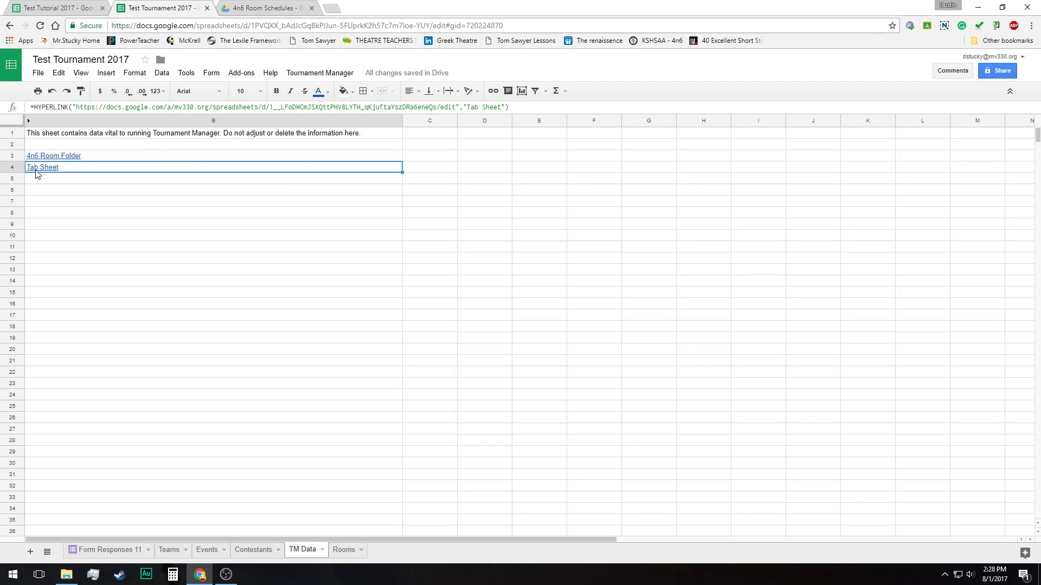
mouse_move(40, 172)
click(52, 155)
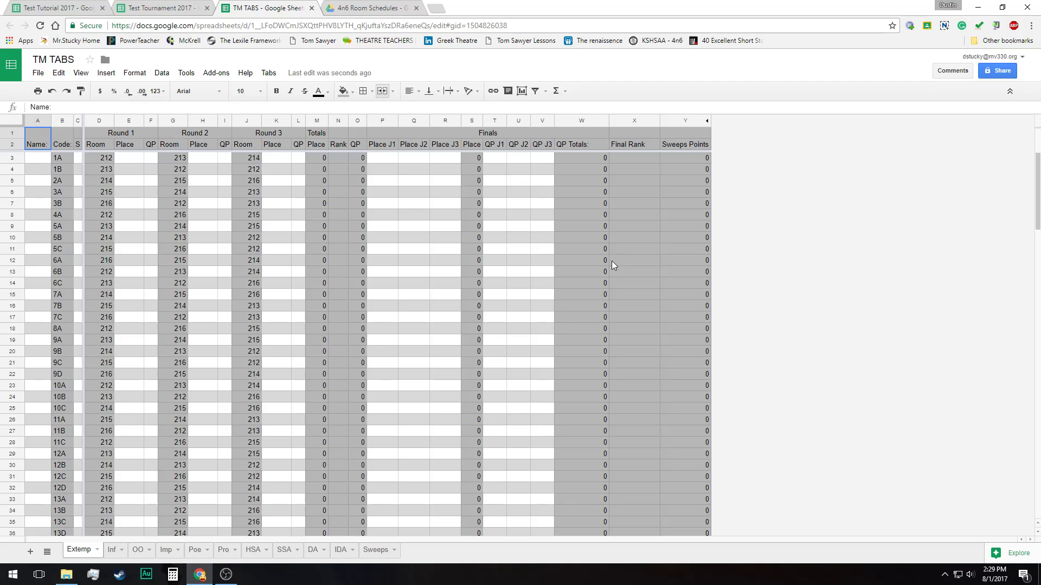
Examine the contestant codes in the Code column of the Extemp sheet, starting from 1A
click(54, 156)
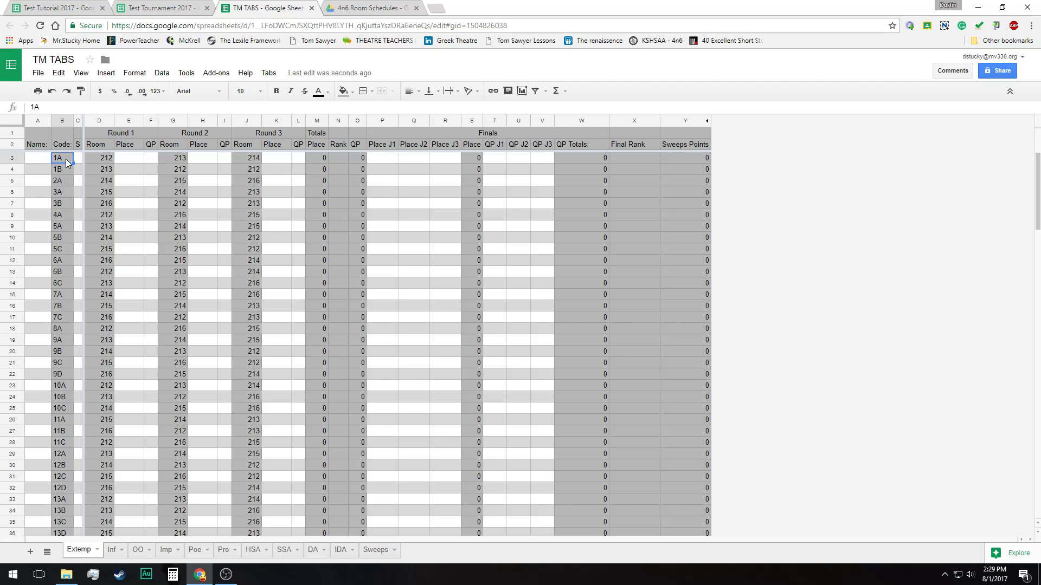
key(Down)
key(Down)
key(Down)
key(Down)
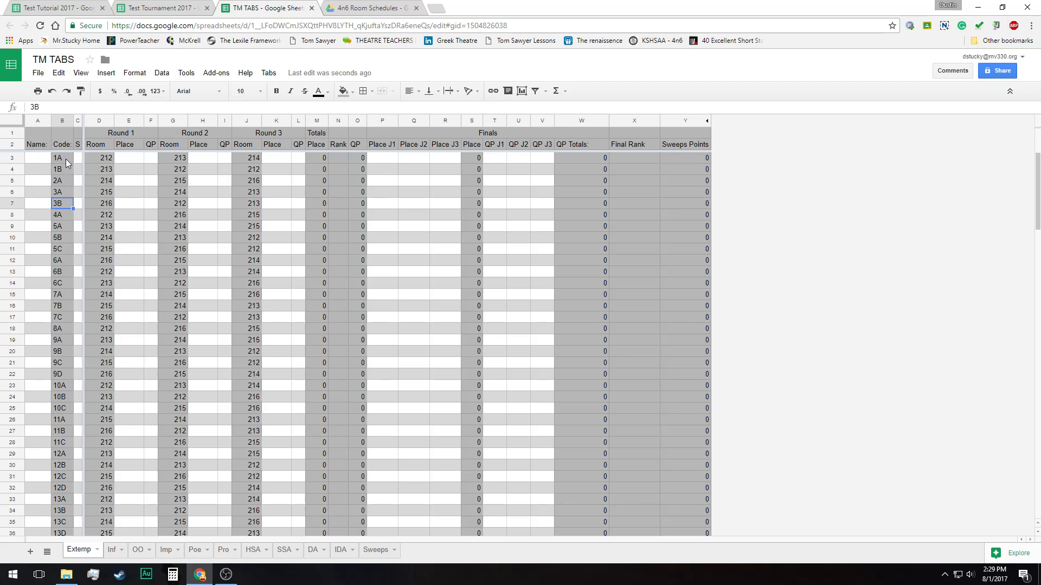
Look through the event sheets from Extemp to HSA and the Sweeps sheet, and return to Extemp
key(Down)
key(Down)
key(Down)
key(Down)
key(Down)
key(Down)
key(Down)
key(Down)
key(Down)
key(Down)
key(Down)
key(Down)
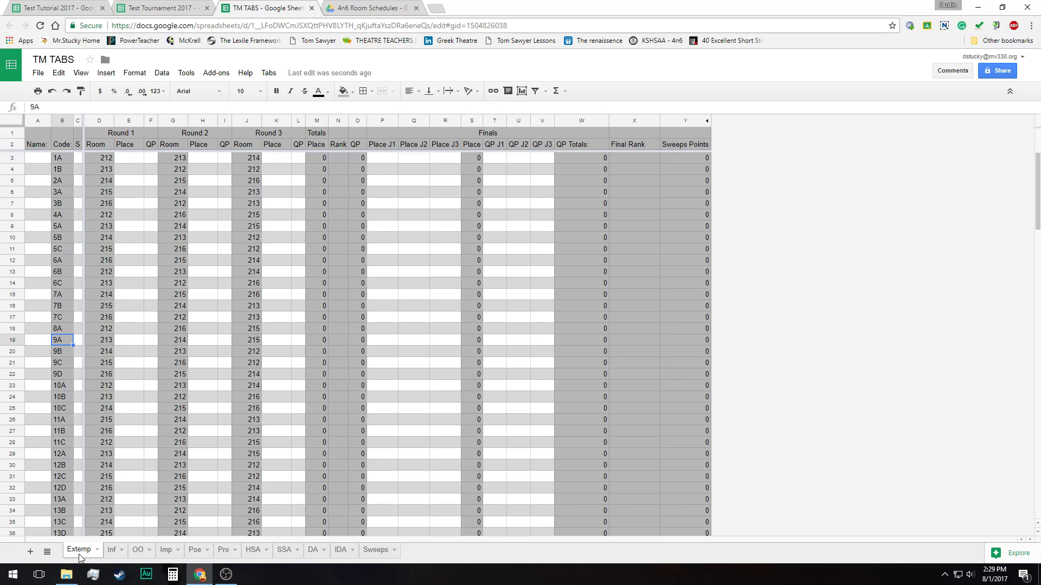
click(113, 551)
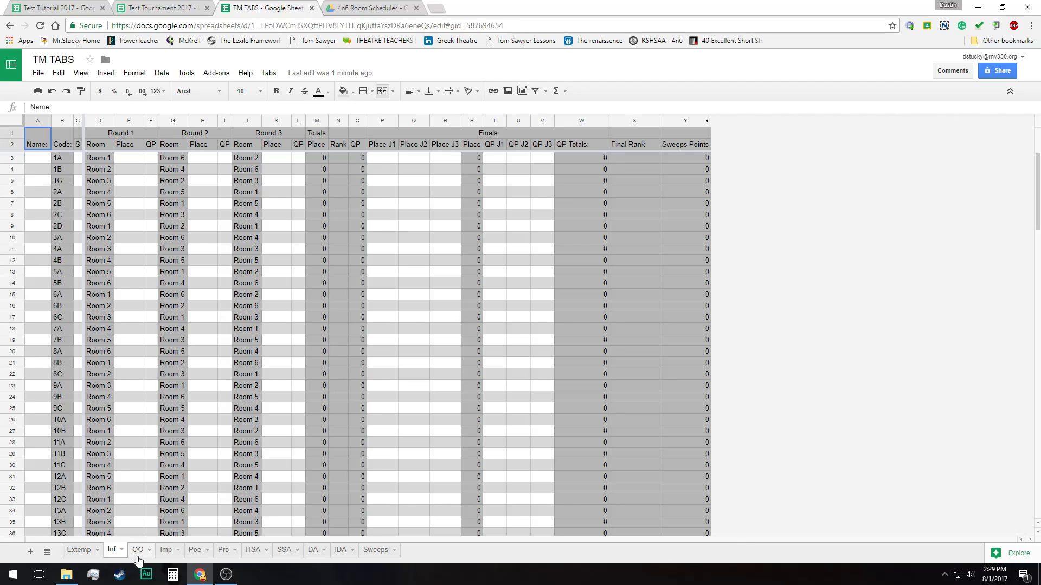
click(138, 551)
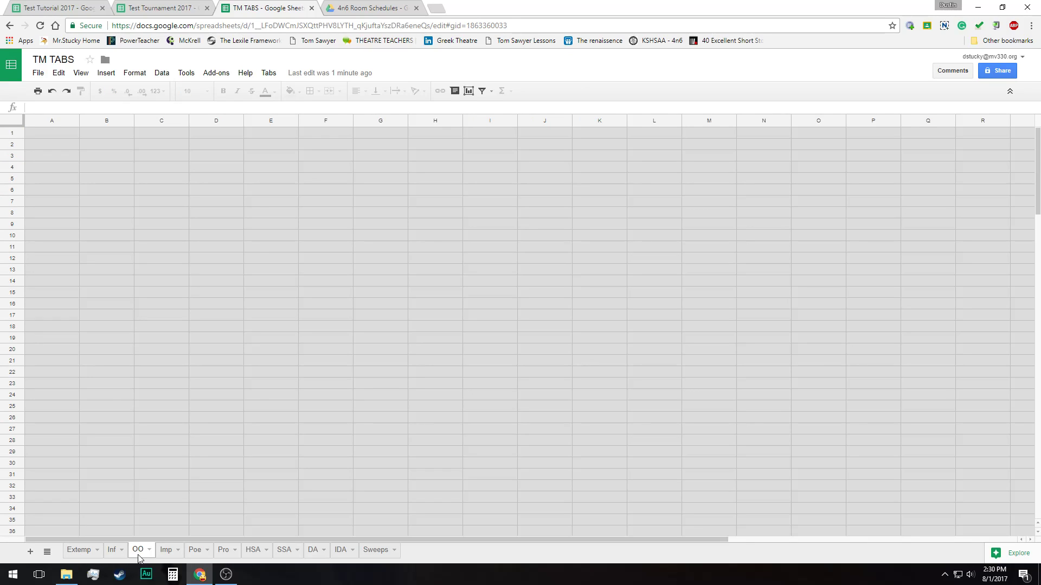
click(166, 550)
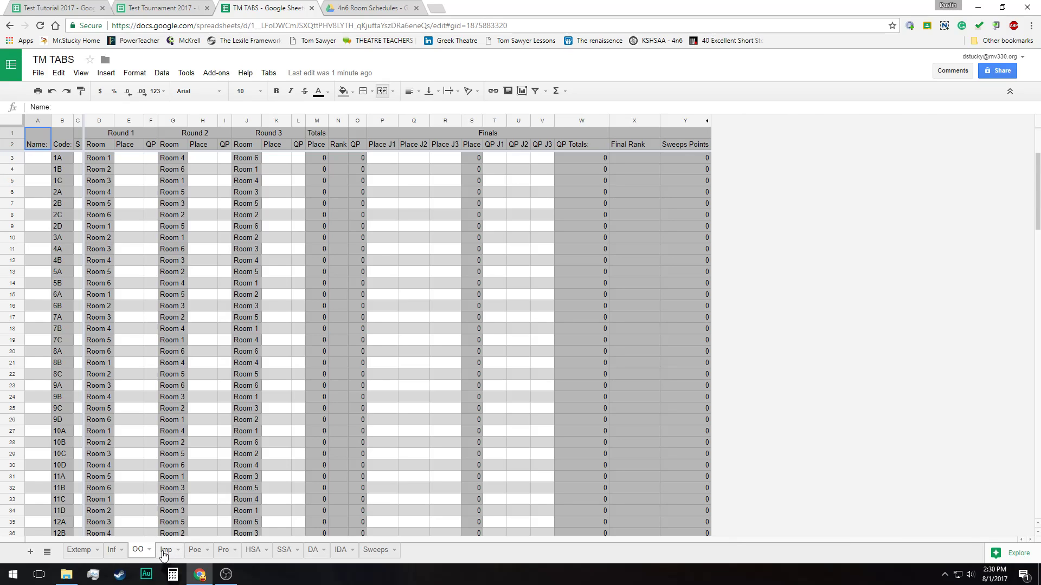
click(194, 551)
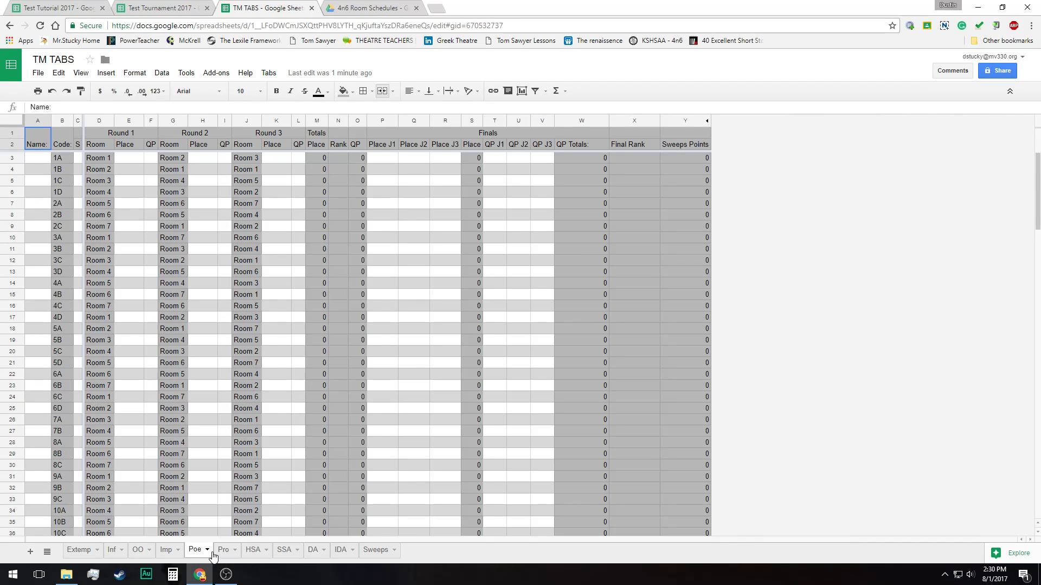
click(224, 550)
click(252, 550)
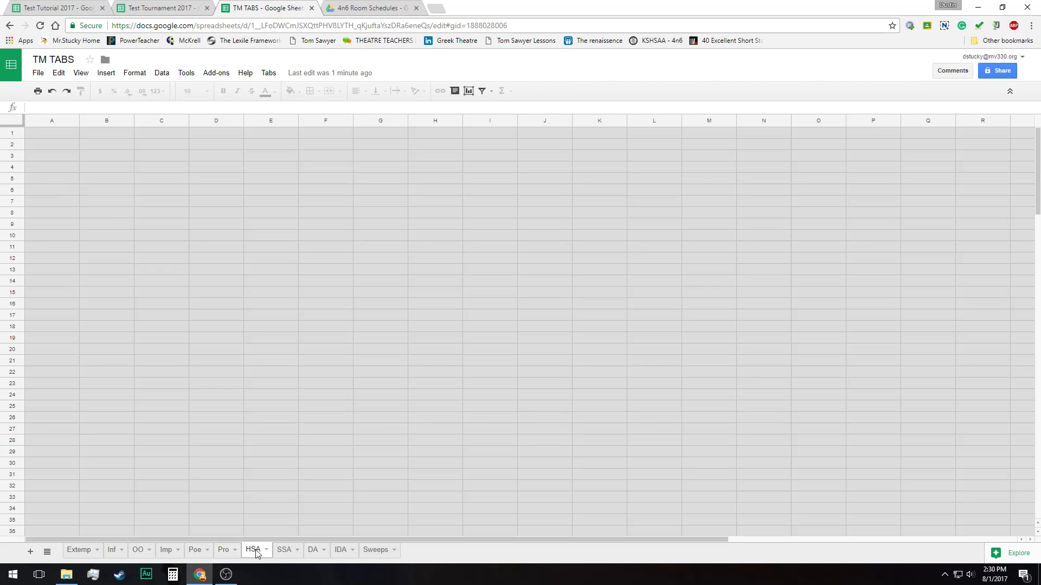
click(376, 550)
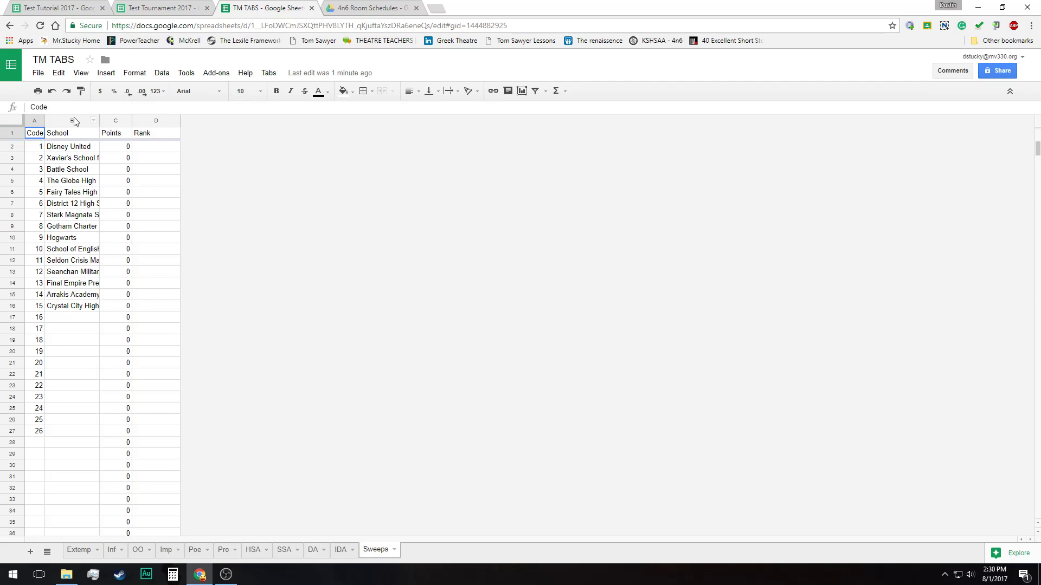
click(79, 550)
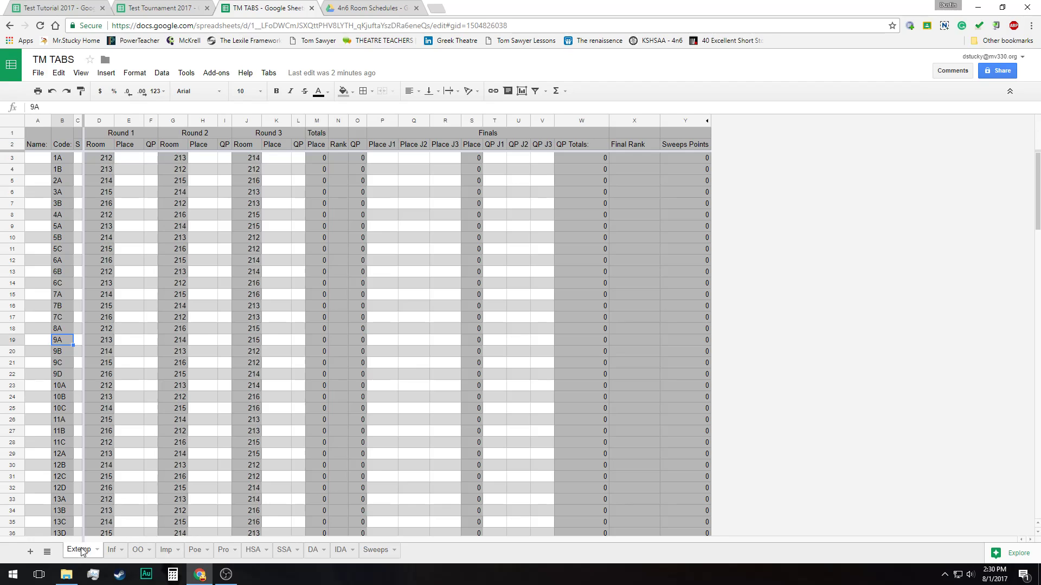
Mark x in the S column of the Extemp sheet for codes 1A through 6B, leaving 5C blank
click(76, 158)
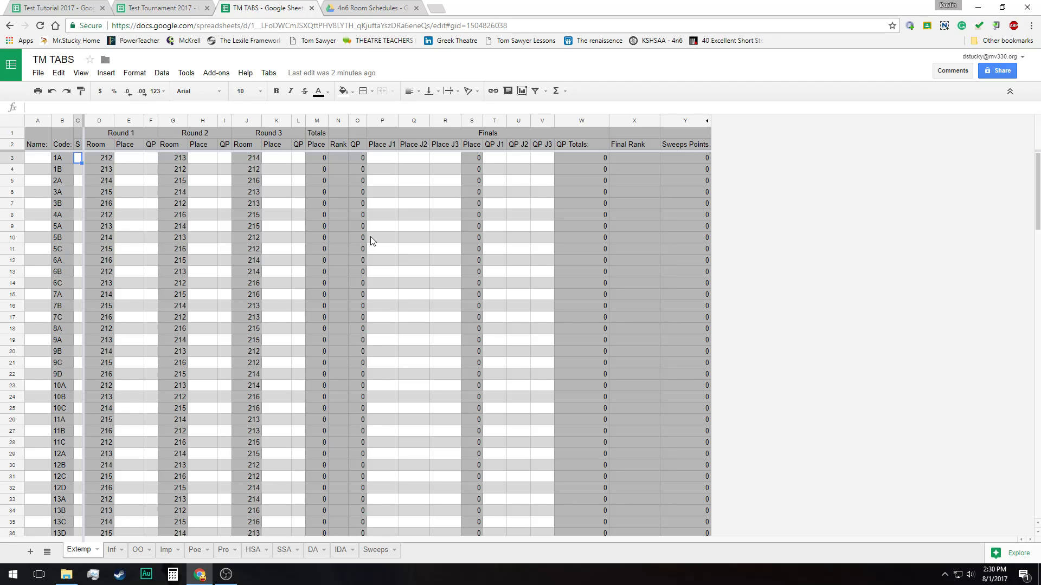
key(Up)
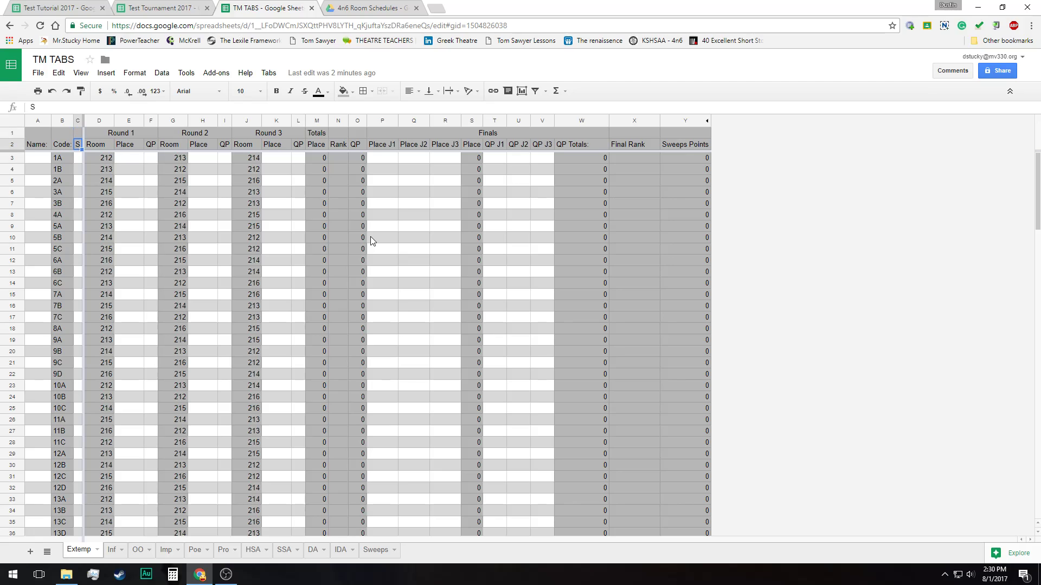
key(Down)
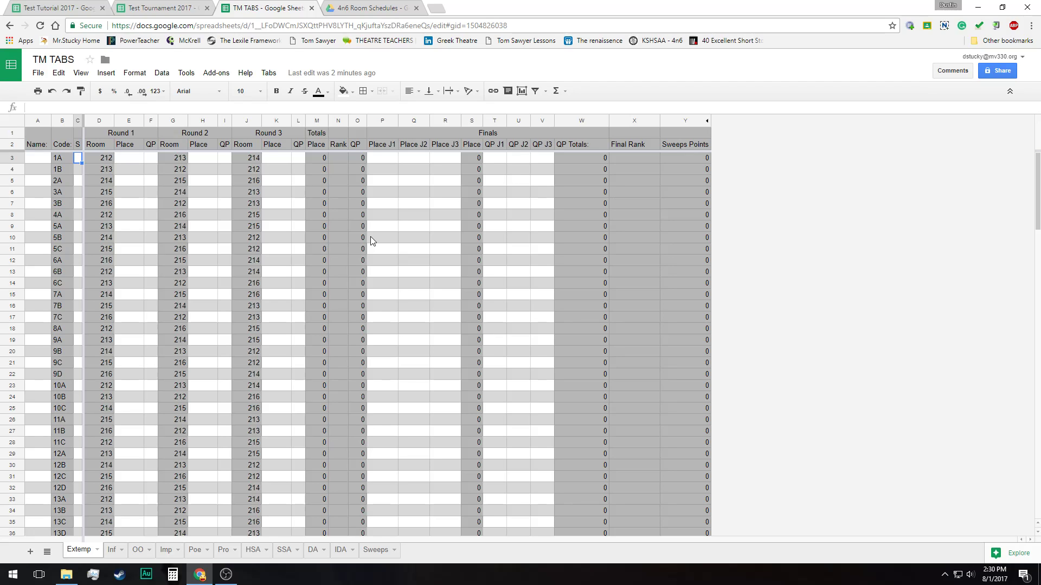
text(x)
key(Return)
text(x)
key(Return)
text(x)
key(Return)
text(x)
key(Return)
text(x)
key(Return)
text(x)
key(Return)
text(x)
key(Return)
text(x)
key(Return)
key(Return)
text(x)
key(Return)
text(x)
Mark x in the S column for codes 7A, 7B, 8A, 9A, 9B, 10A and 10B
key(Return)
key(Return)
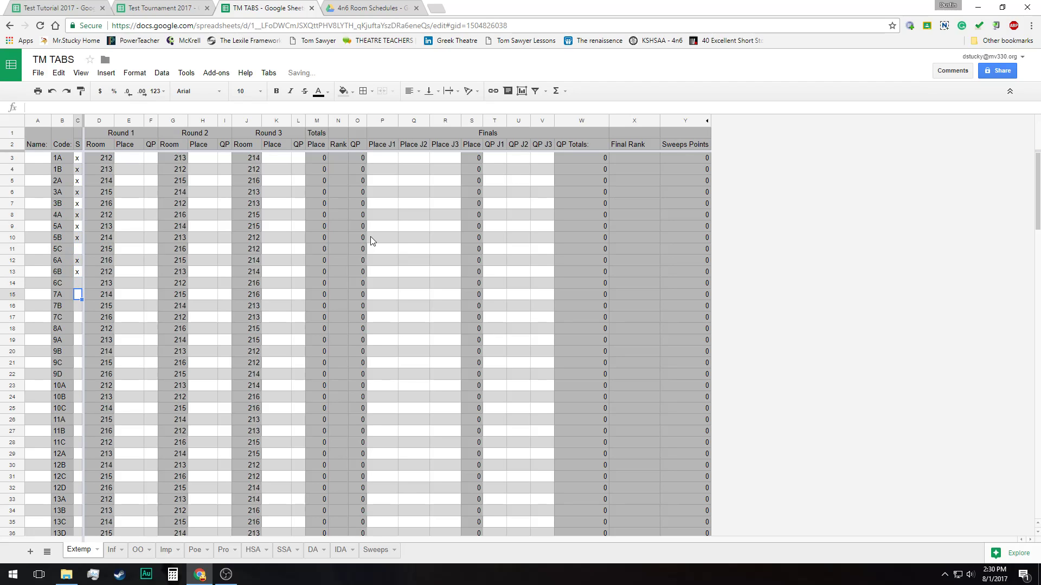
text(x)
key(Return)
text(x)
key(Return)
key(Return)
text(x)
key(Return)
text(x)
key(Return)
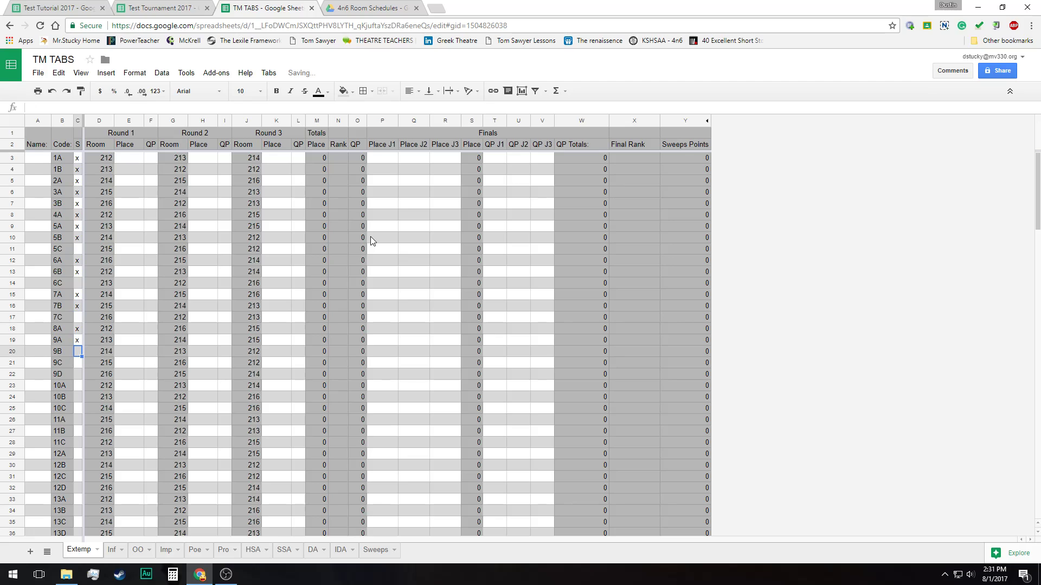
text(x)
key(Return)
key(Return)
key(Return)
text(x)
key(Return)
text(x)
key(Return)
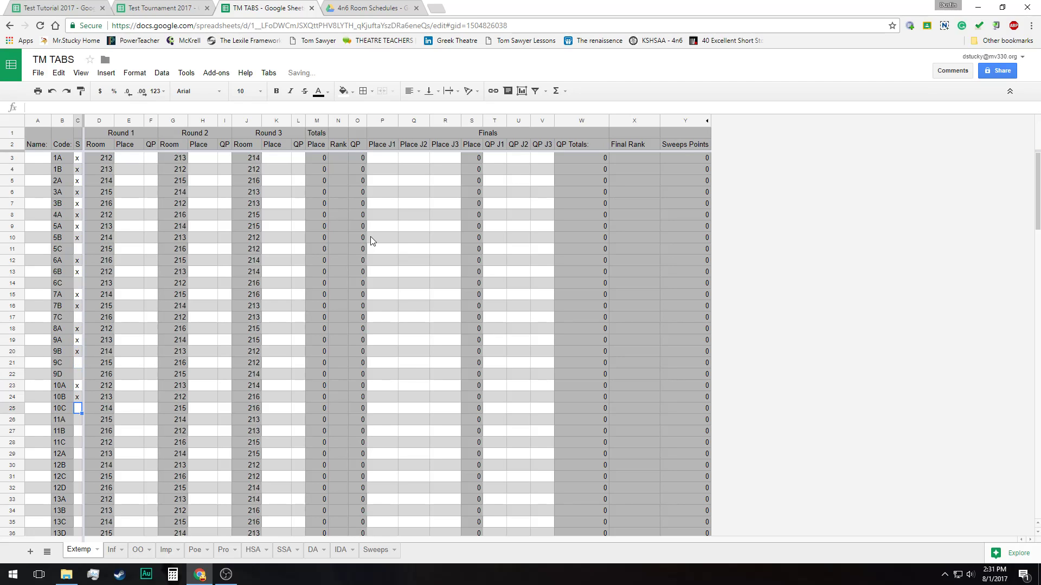
Clear the x in the S column for contestant code 3B
key(Up)
key(Up)
key(Up)
key(Up)
key(Up)
key(Up)
key(Up)
key(Up)
key(Up)
key(Up)
key(Up)
key(Up)
key(Up)
key(Up)
key(Up)
key(Up)
key(Up)
key(Up)
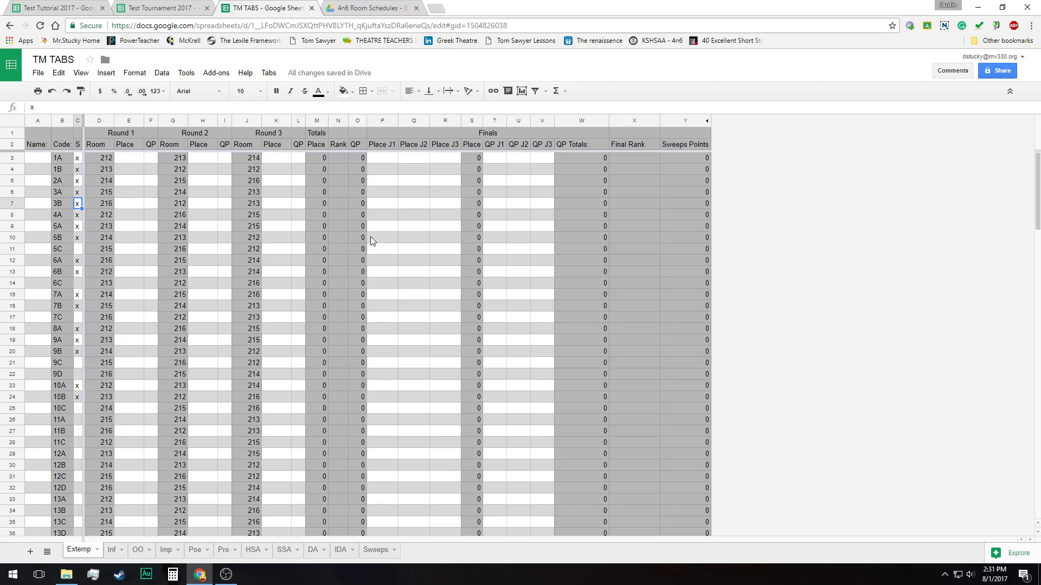
key(Delete)
key(Down)
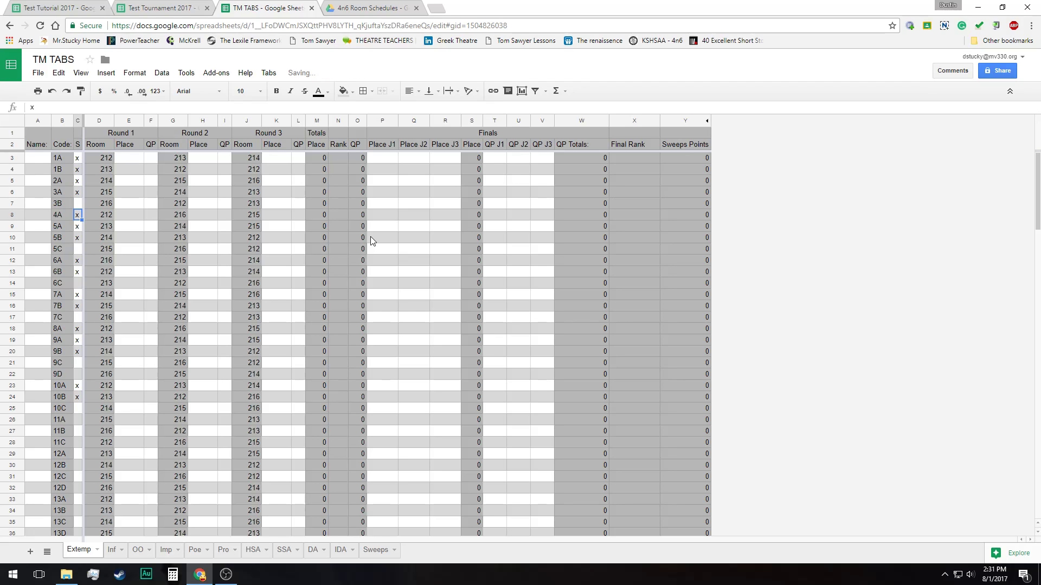
key(Up)
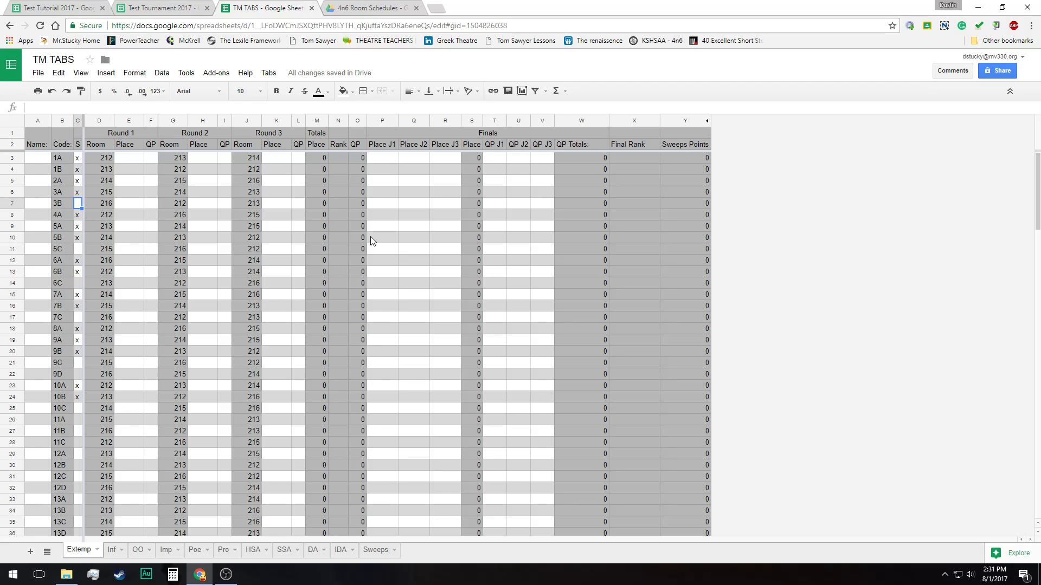
Select the Name cell of contestant 1A on the Extemp sheet
key(Up)
key(Up)
key(Up)
key(Up)
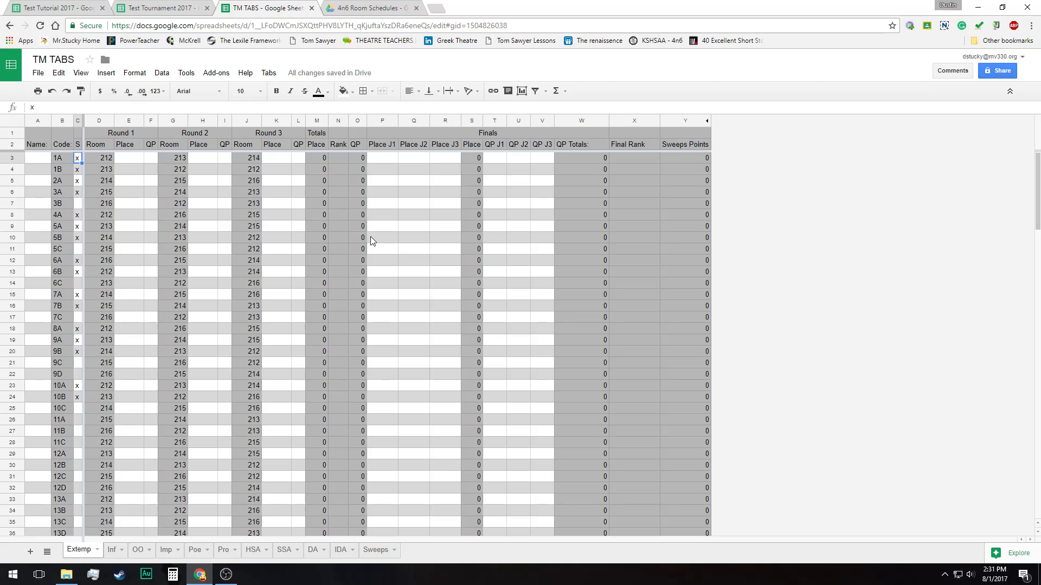
key(Left)
key(Left)
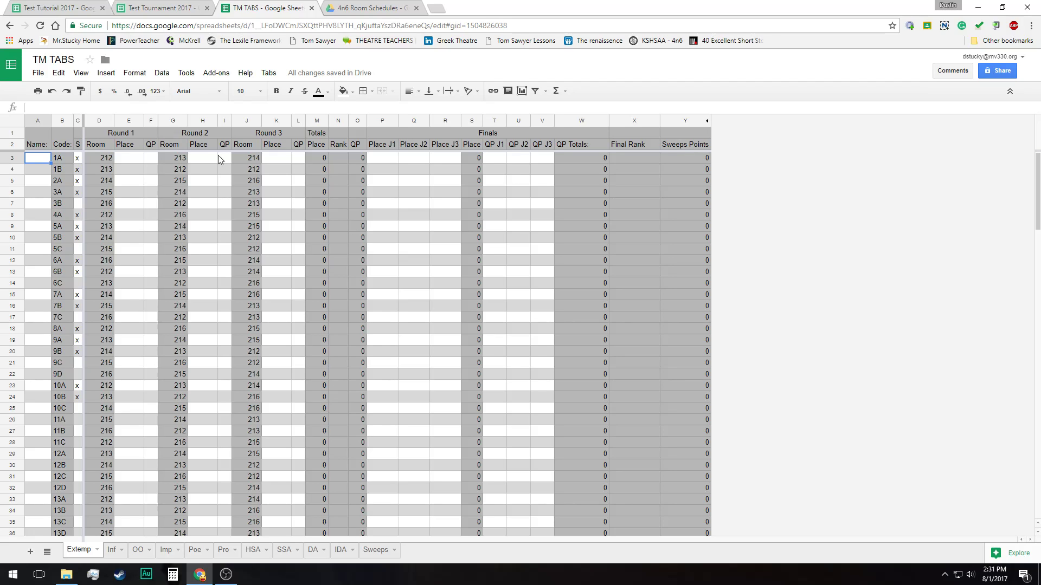
Run the Round 1 tabs command on the Extemp sheet, authorizing Tabs Tournament Manager with the Google account
click(268, 73)
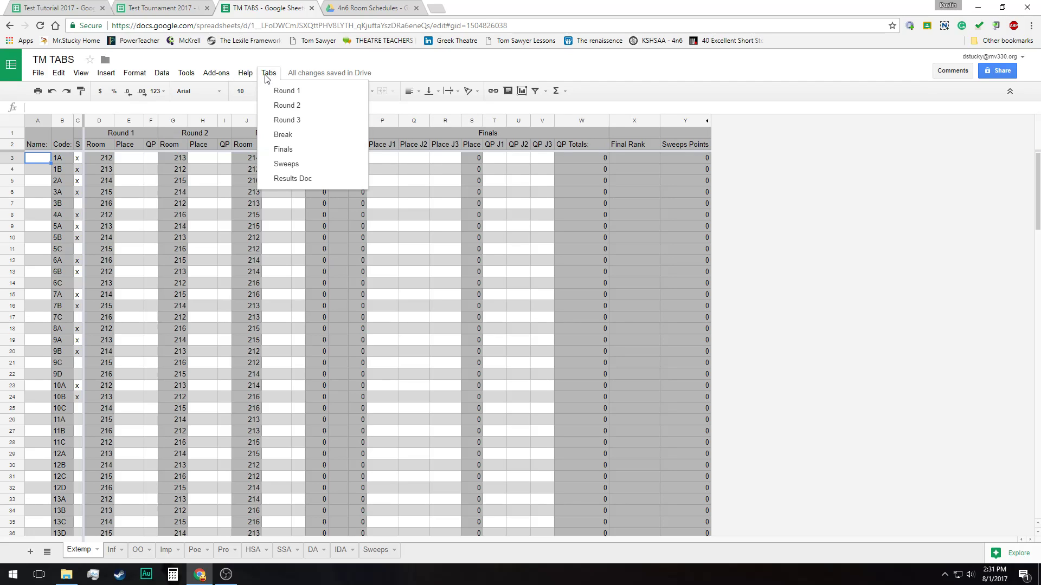
click(293, 94)
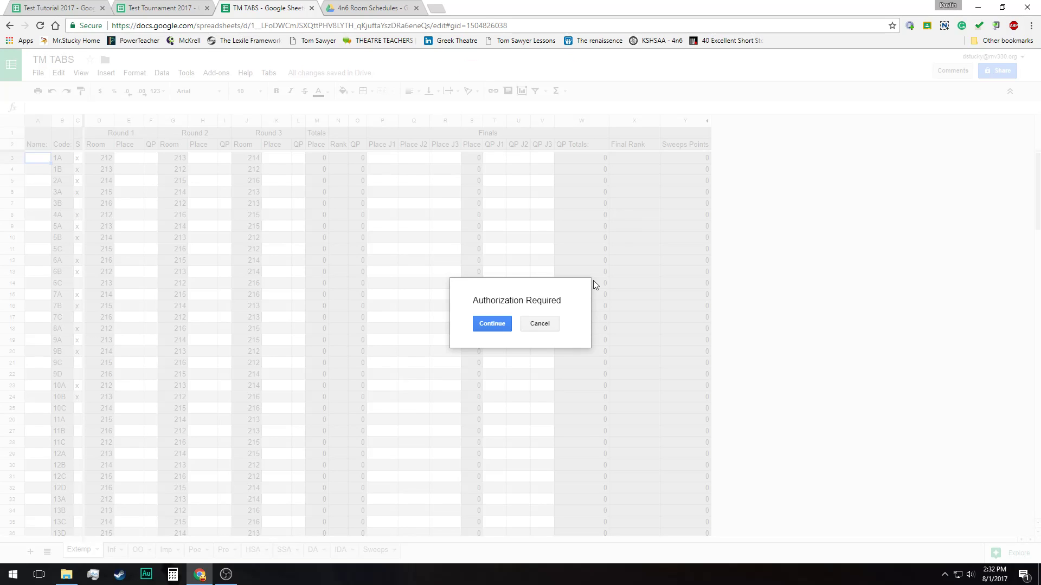
click(488, 322)
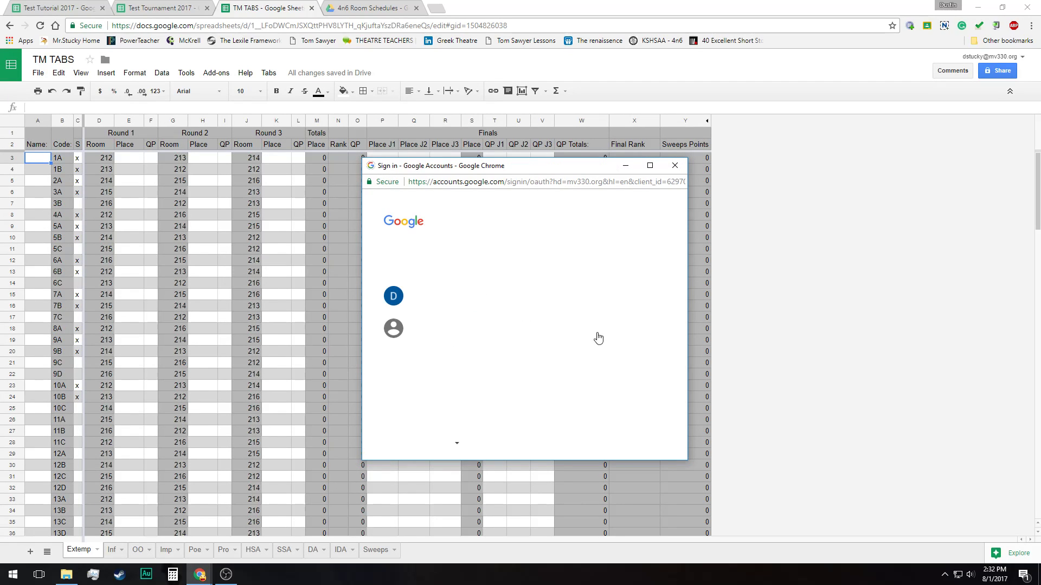
click(447, 298)
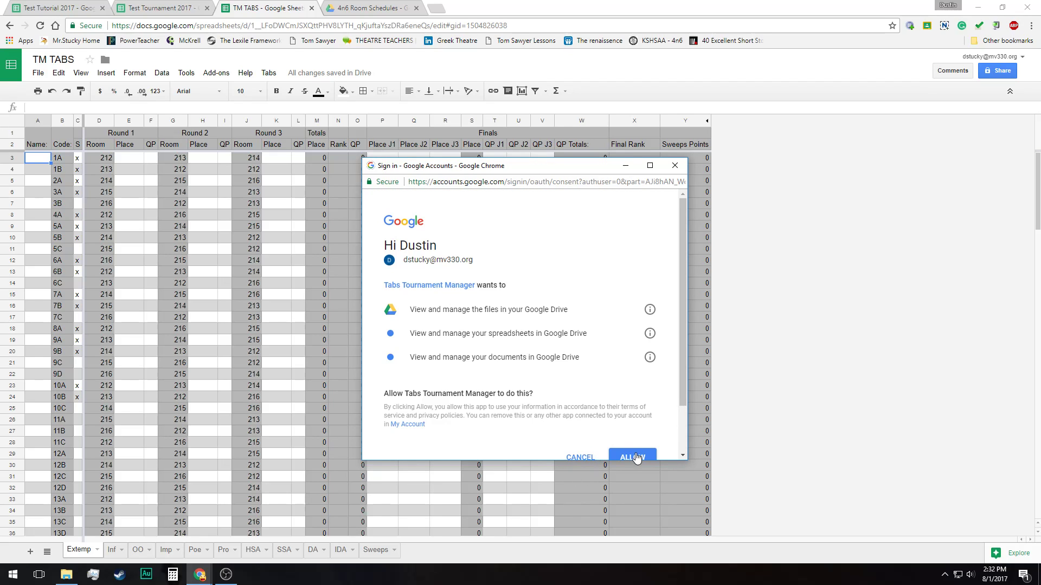
click(636, 457)
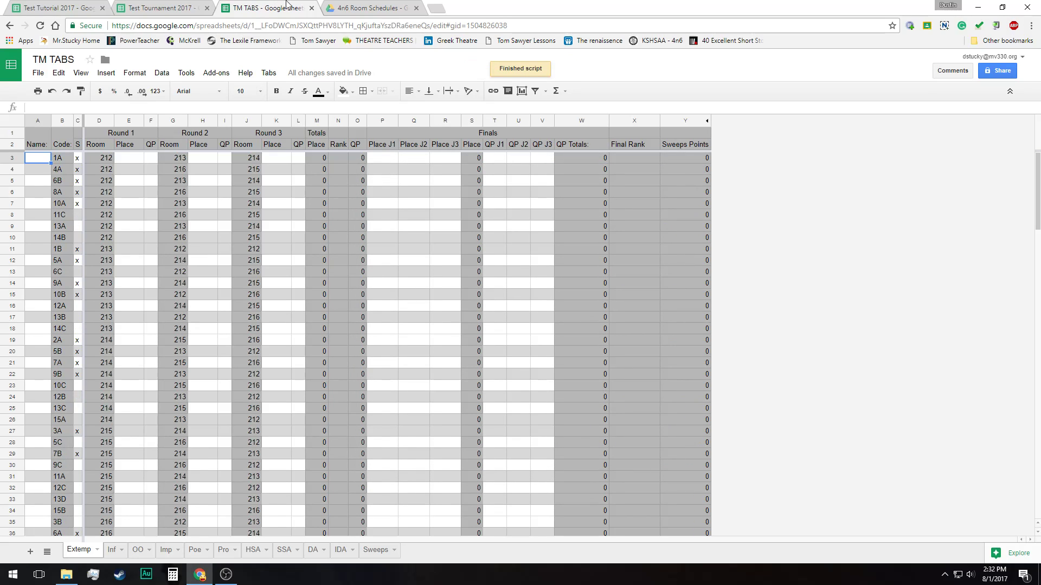
Examine how the contestants are grouped by room in the Round 1 Room column of the Extemp sheet
click(269, 72)
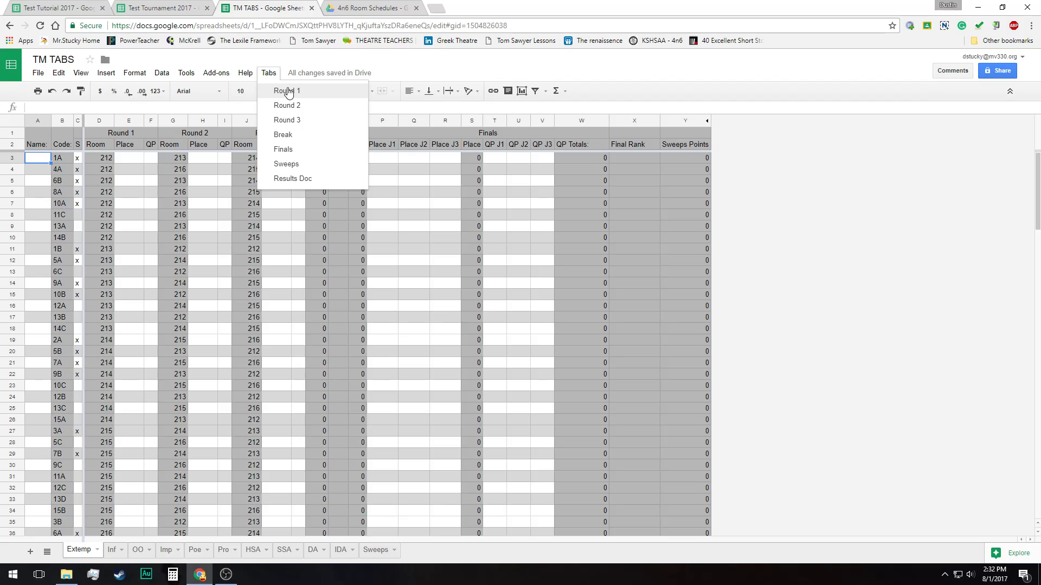
click(128, 217)
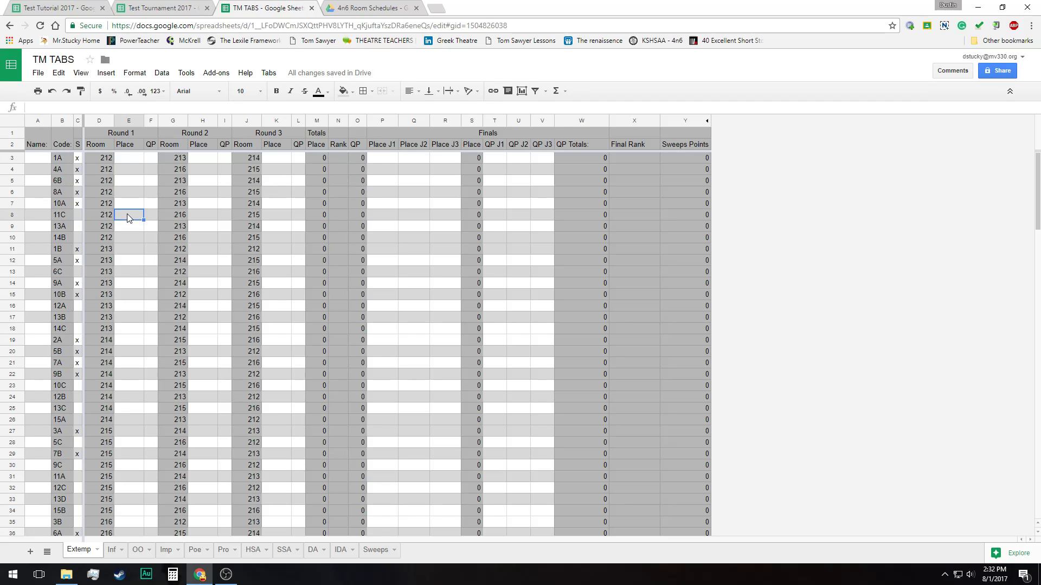
click(111, 160)
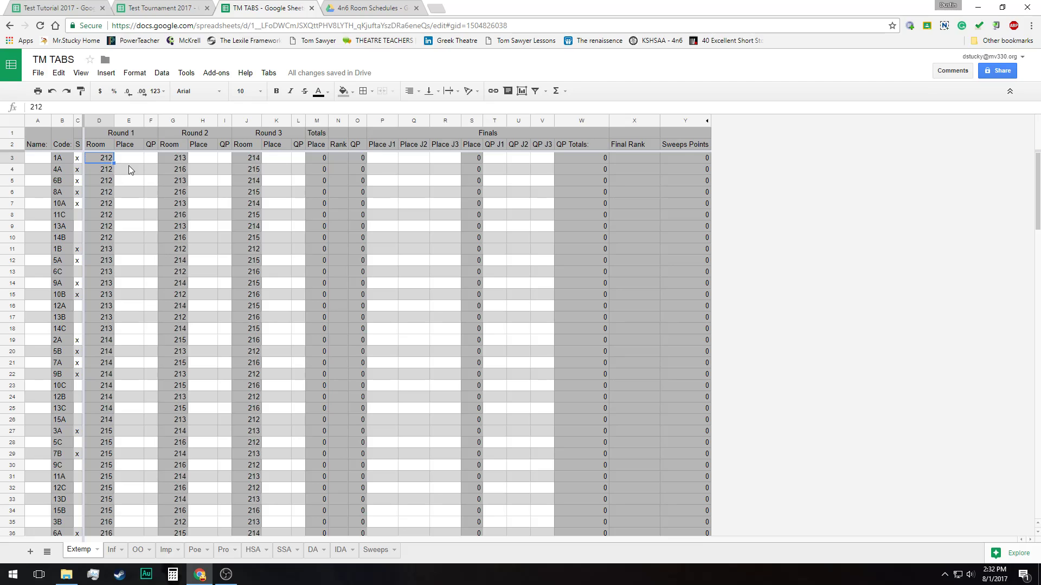
key(Down)
key(Down)
key(Down)
key(Down)
key(Down)
key(Down)
key(Down)
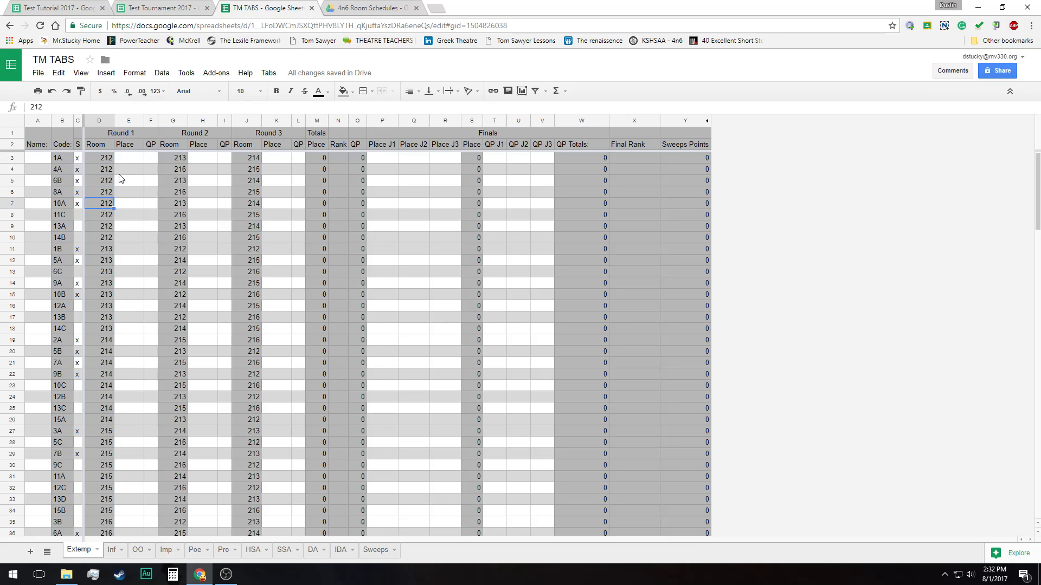
key(Down)
key(Down)
key(Down)
key(Down)
key(Down)
key(Down)
key(Down)
key(Down)
key(Down)
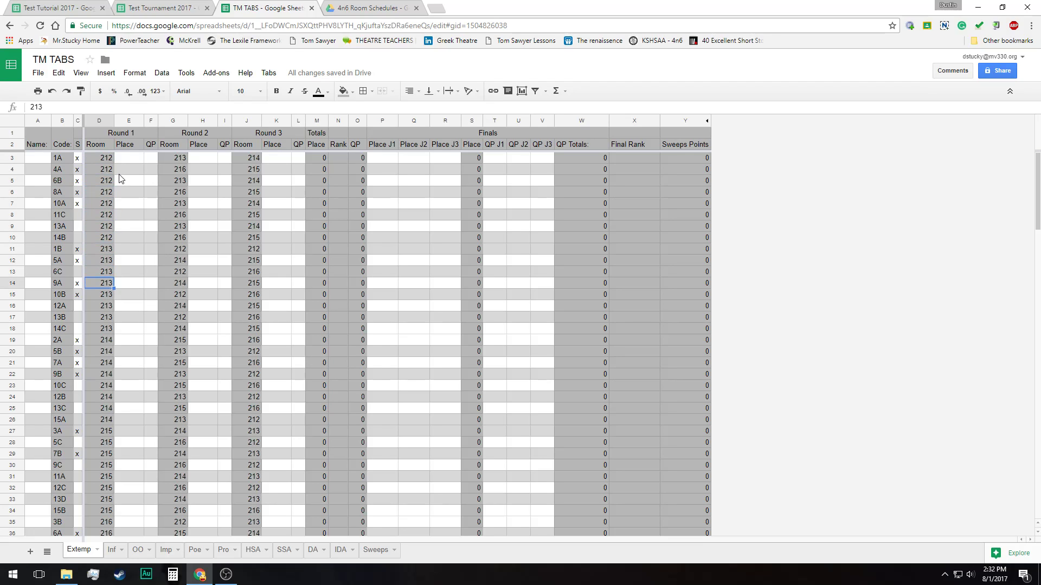
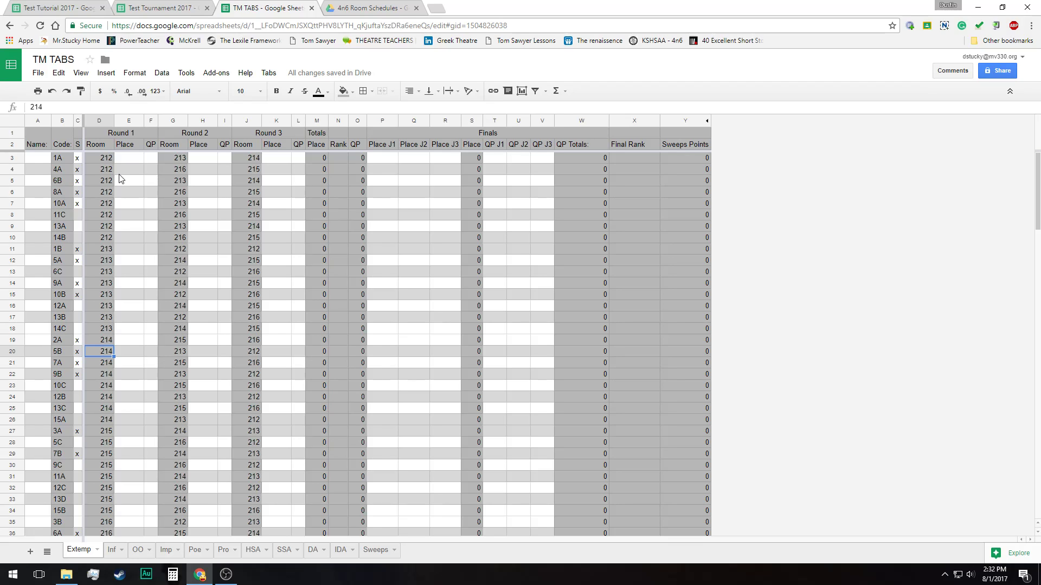
Select contestant 1A's Round 1 Place cell and run the Round 2 tabs command on the Extemp sheet
click(139, 158)
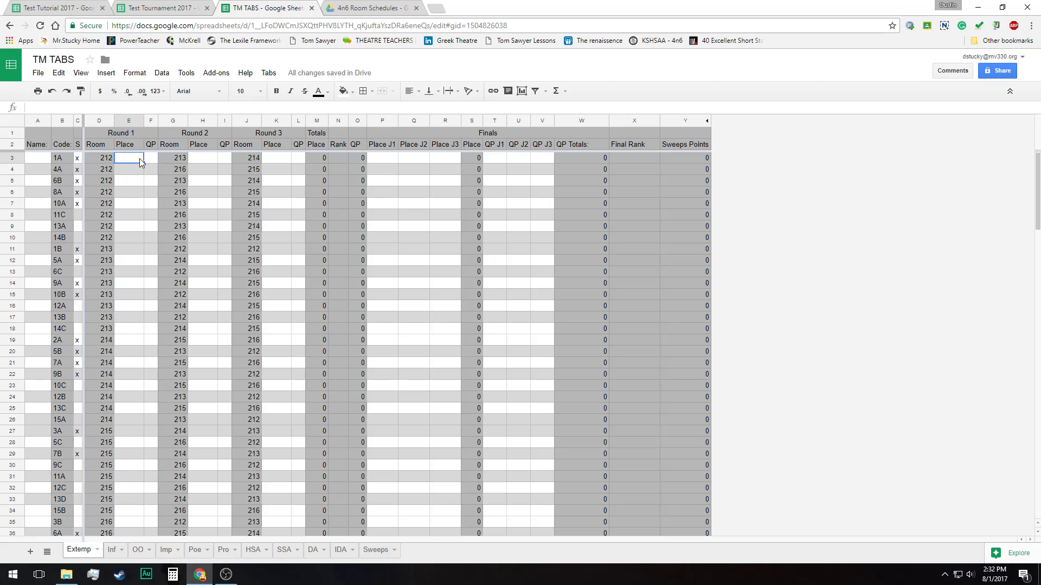
click(270, 74)
click(298, 119)
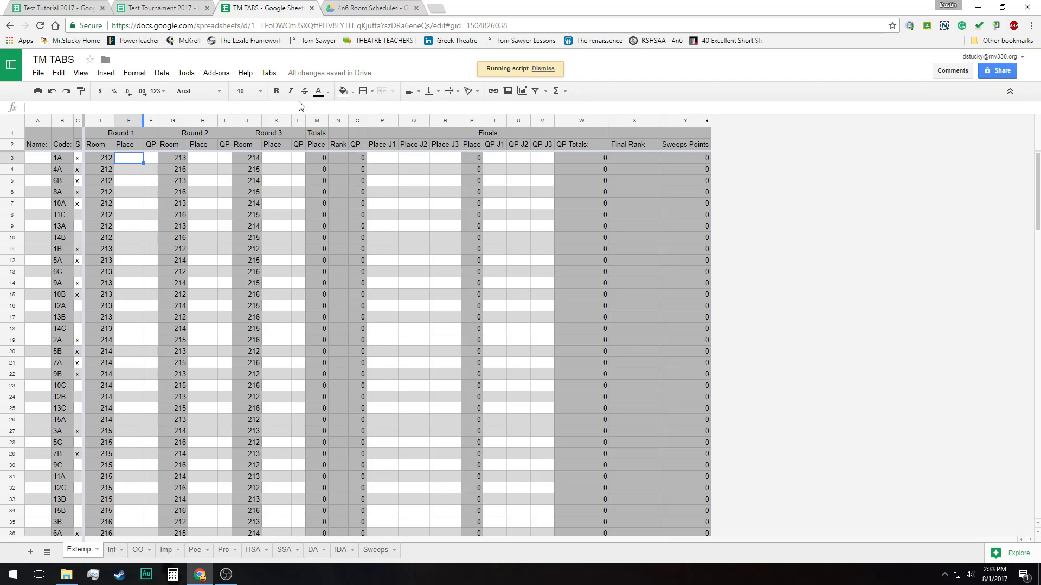
Run the Round 3 tabs command on the Extemp sheet and look over the Round 3 room grouping
click(270, 73)
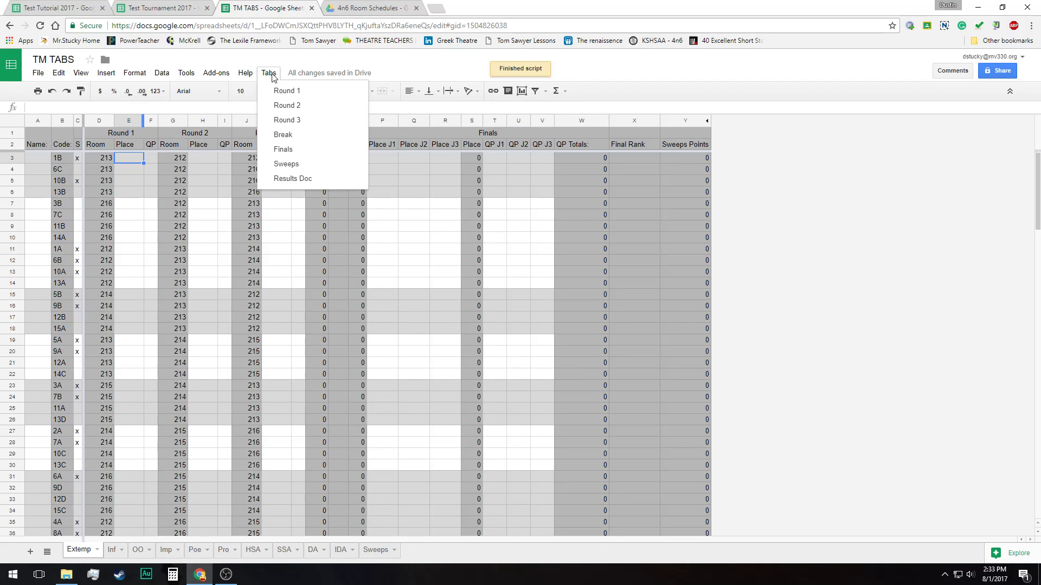
click(297, 135)
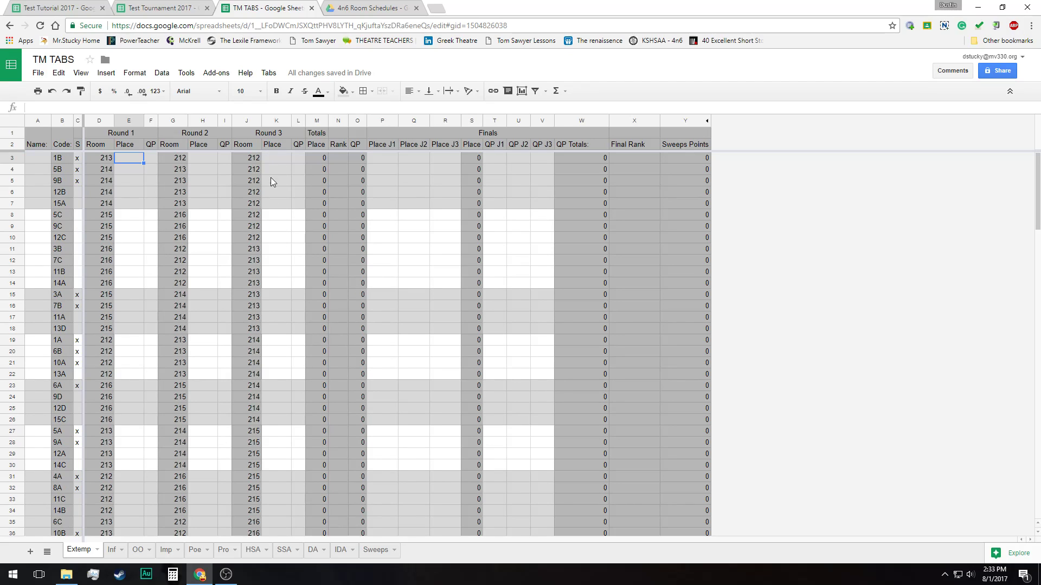
scroll(285, 349, down, 10)
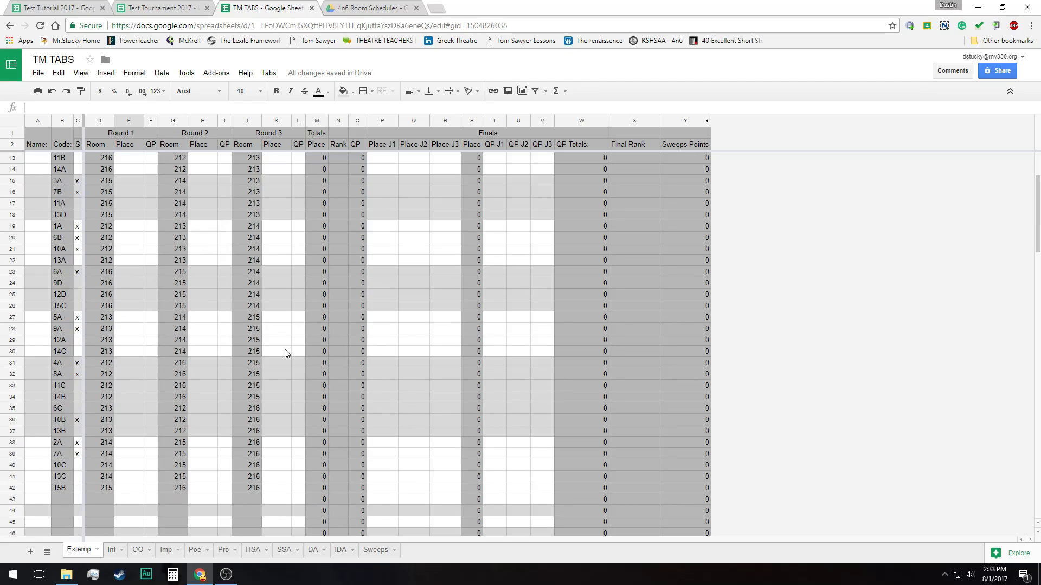
scroll(285, 349, up, 10)
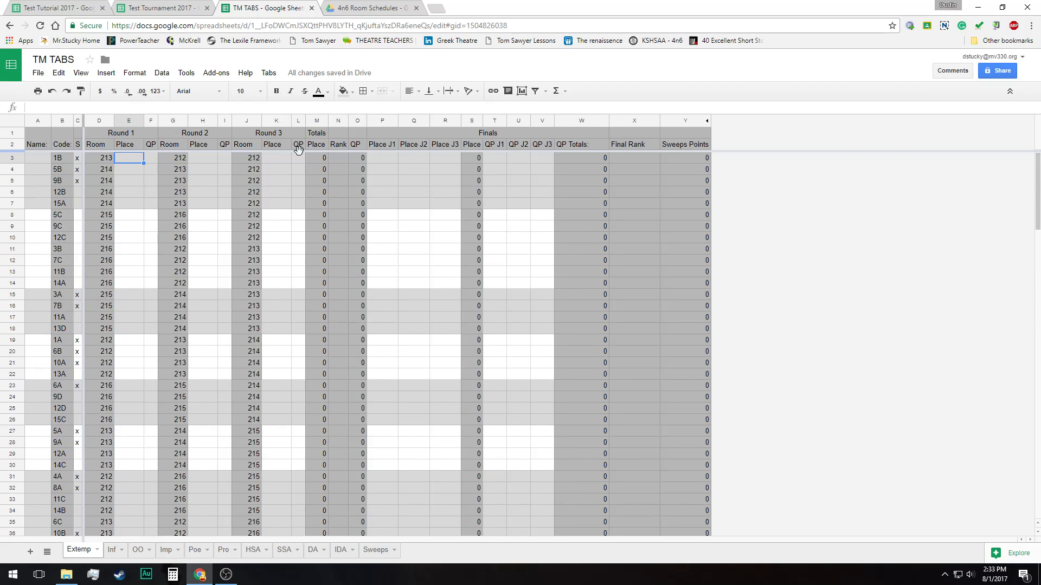
Run the Sweeps tabs command, then look over the contestant order on the Extemp and Inf sheets
click(280, 77)
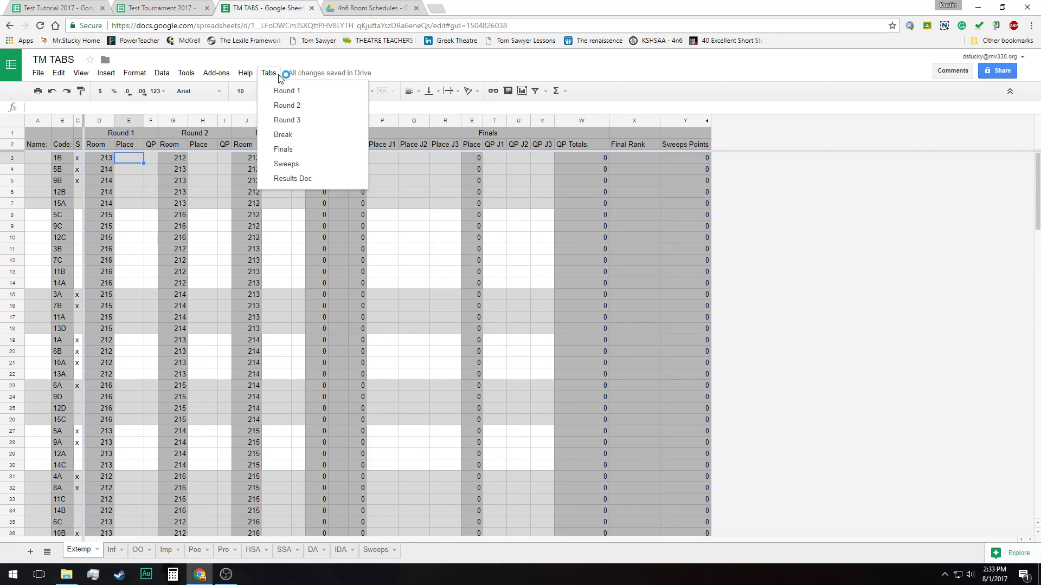
click(312, 170)
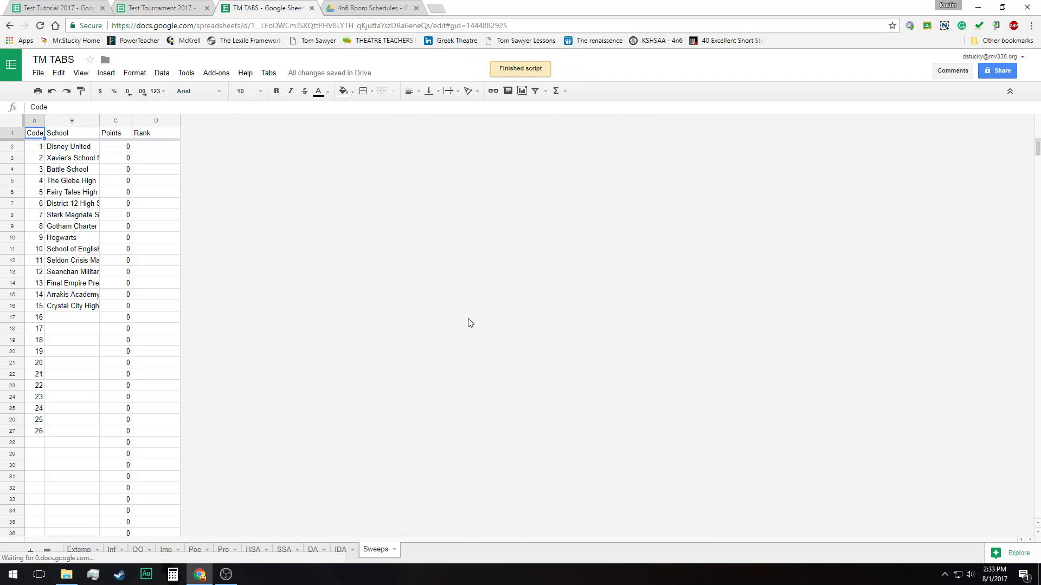
click(82, 555)
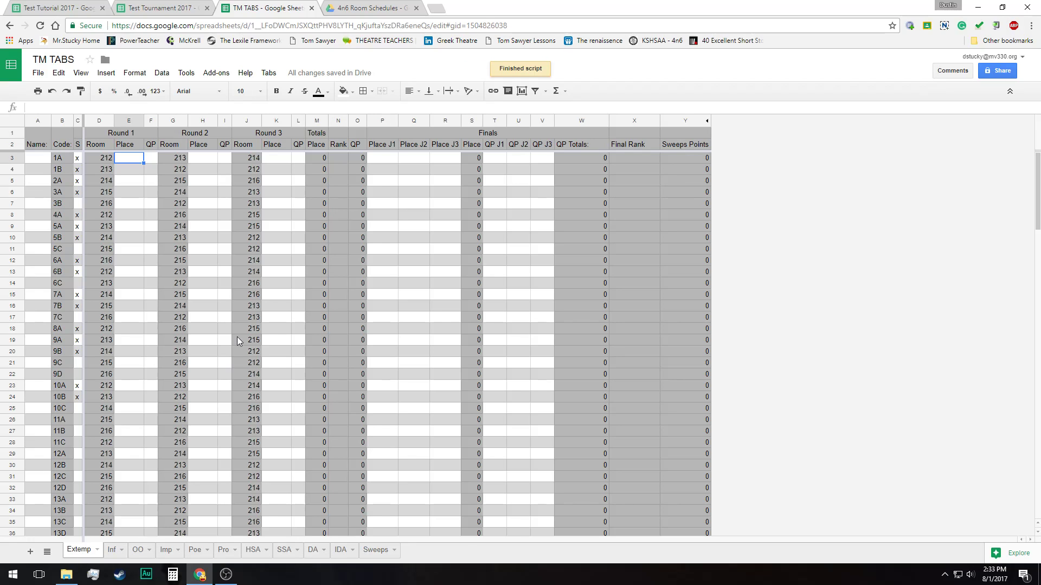
click(110, 556)
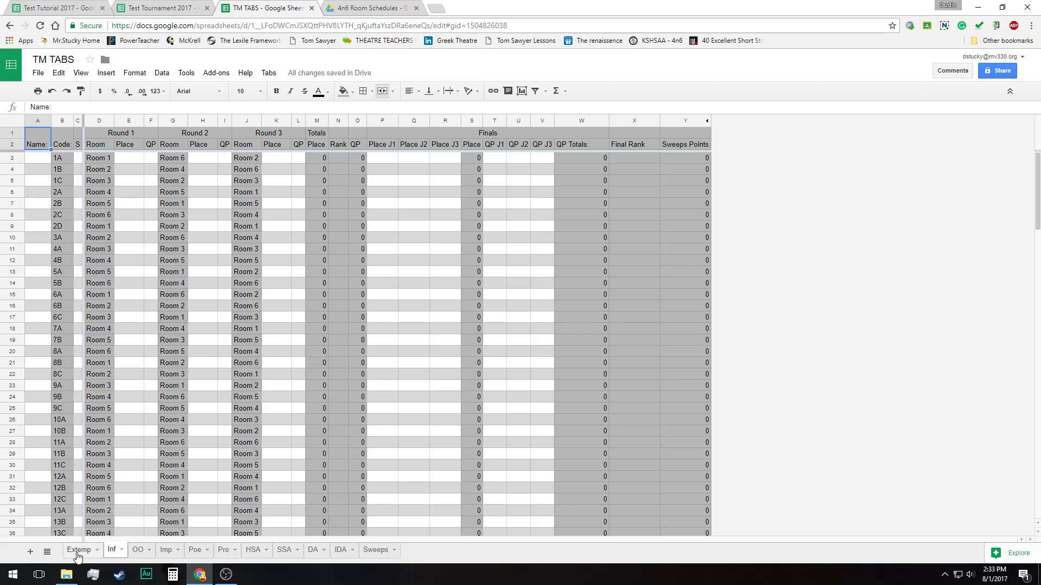
click(80, 555)
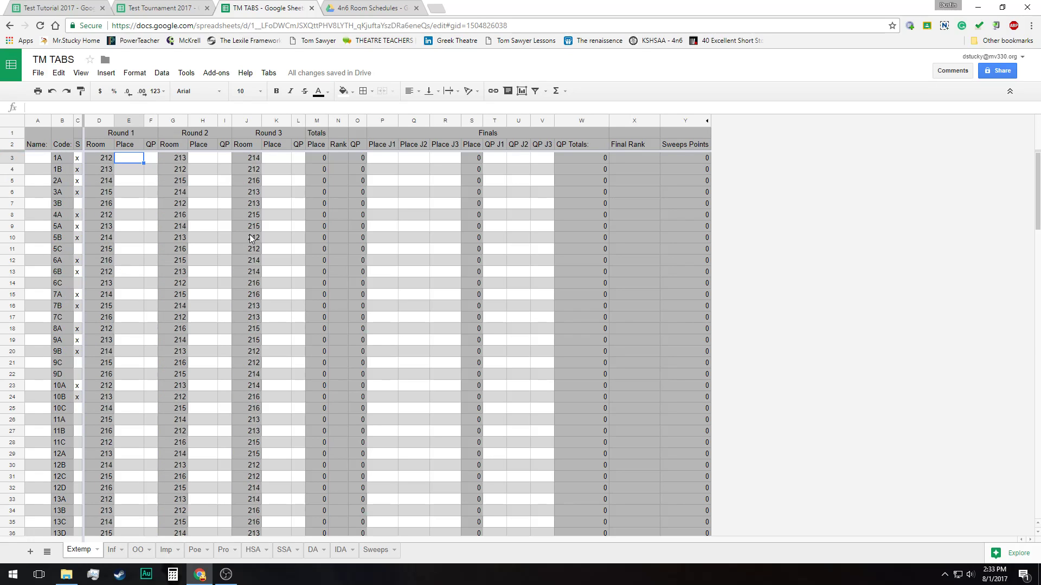
scroll(238, 263, down, 1)
scroll(236, 258, up, 1)
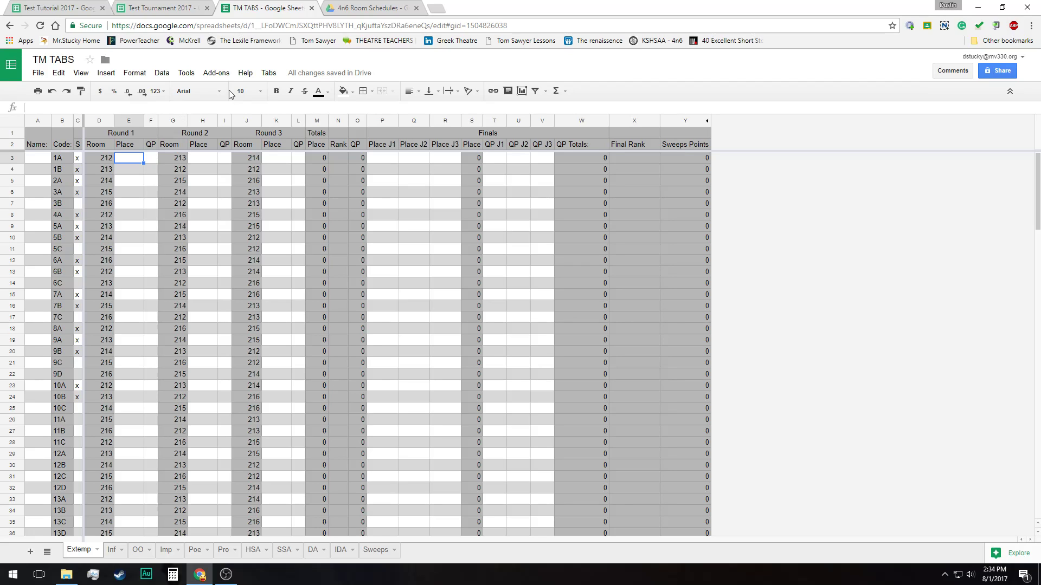
Run the Round 1 tabs command and enter Round 1 places 1 to 5 for contestants 1A, 4A, 6B, 8A and 10A
click(269, 72)
click(298, 105)
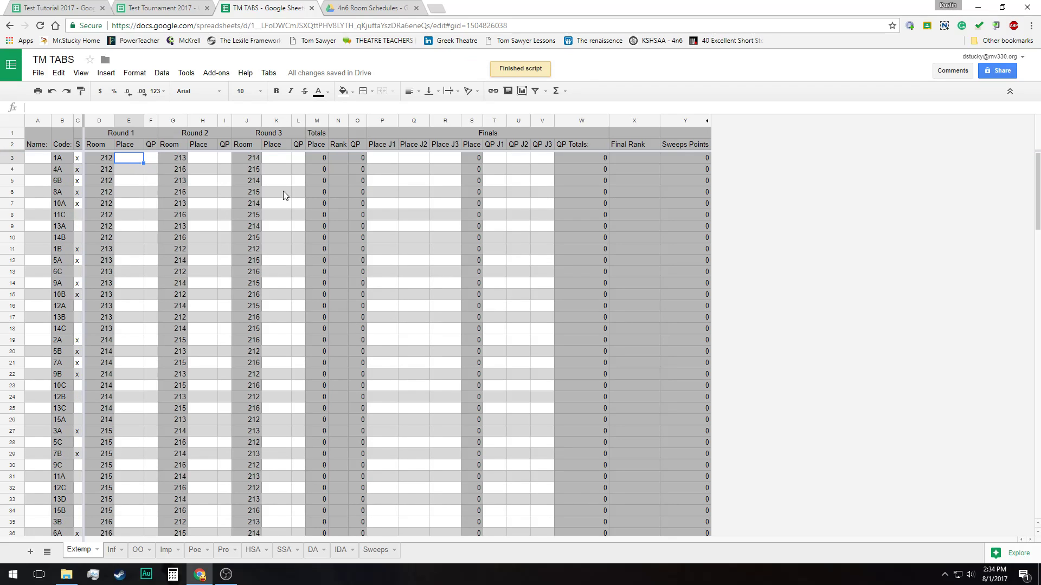
text(1)
key(Return)
text(2)
key(Return)
text(3)
key(Return)
text(4)
key(Return)
text(4)
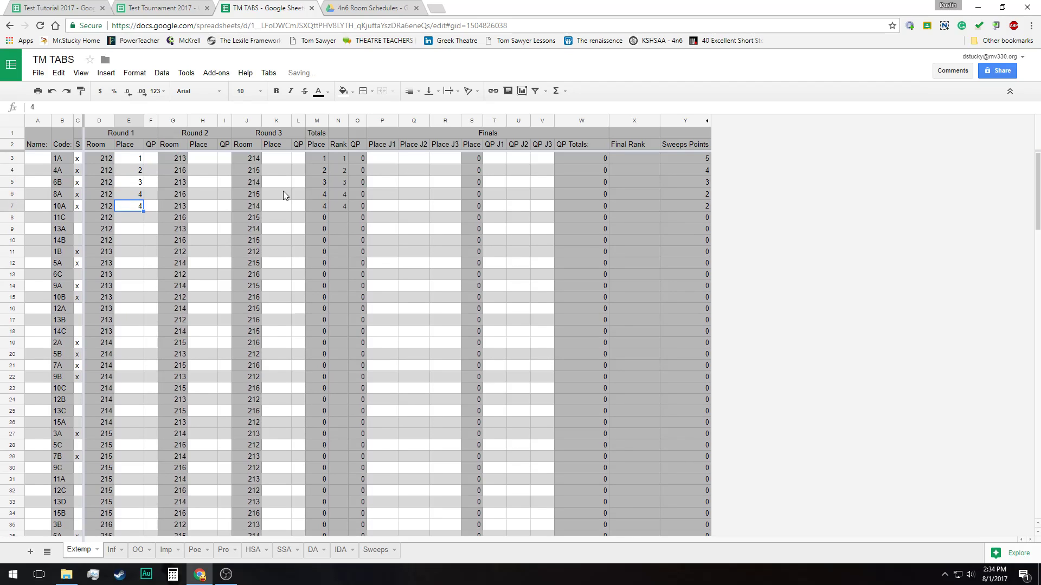
key(BackSpace)
text(5)
key(Return)
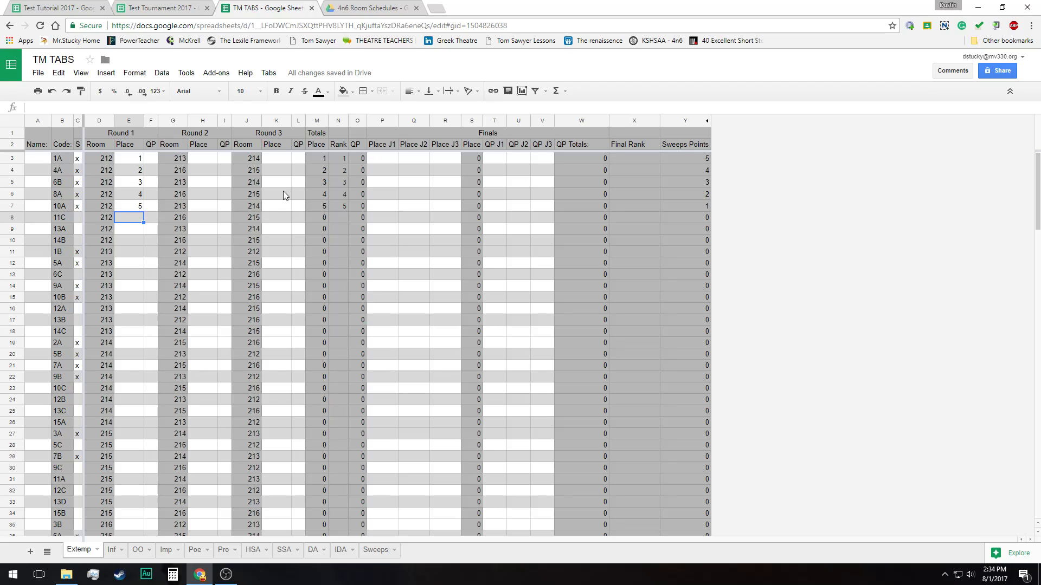
Enter Round 1 places 5, 7 and 8 for contestants 11C, 13A and 14B in room 212
text(5)
key(Return)
text(7)
key(Return)
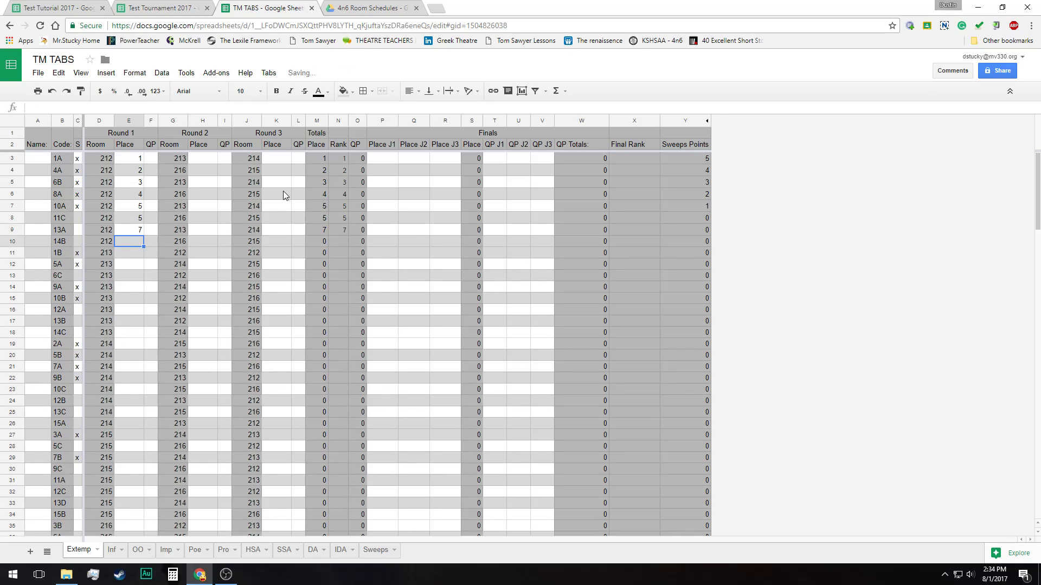
text(8)
key(Return)
drag(134, 159, 136, 241)
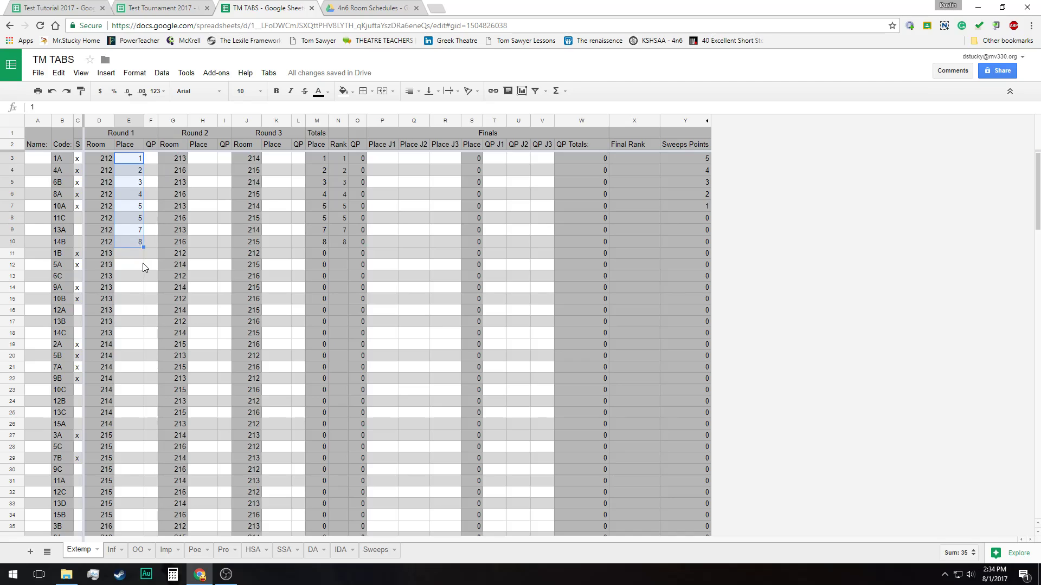
Enter Round 1 QP values 25, 24, 23, 22 and 21 for contestants 1A, 4A, 6B, 8A and 10A
click(148, 161)
text(25)
key(Return)
text(24)
key(Return)
text(23)
key(Return)
text(22)
key(Return)
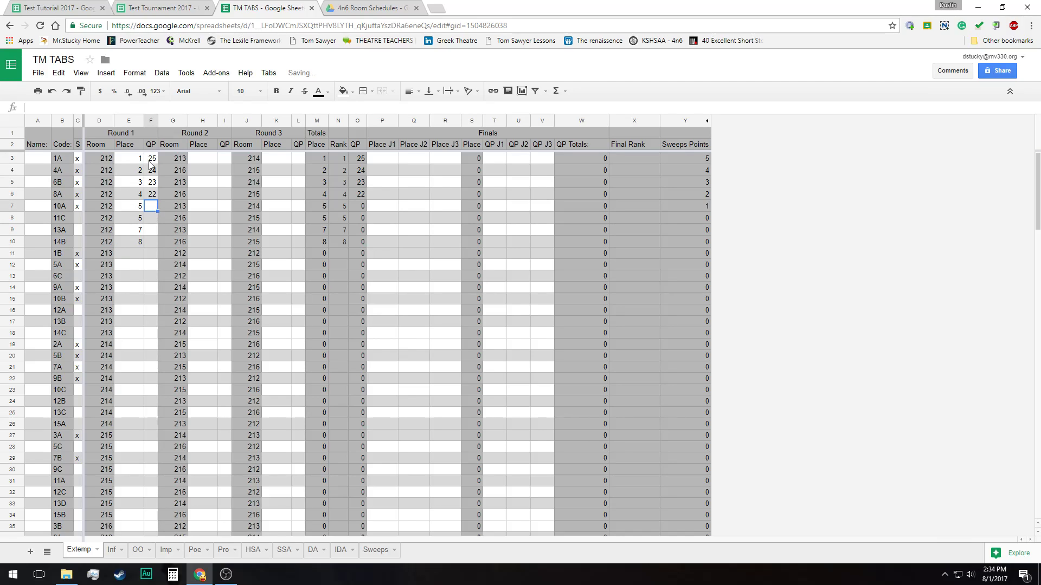
text(21)
key(Return)
Enter a Round 1 QP of 20 for contestants 11C, 13A and 14B, and correct 11C's Round 1 place to 6
text(20)
key(Left)
text(6)
key(Right)
key(Down)
text(20)
key(Return)
text(20)
key(Return)
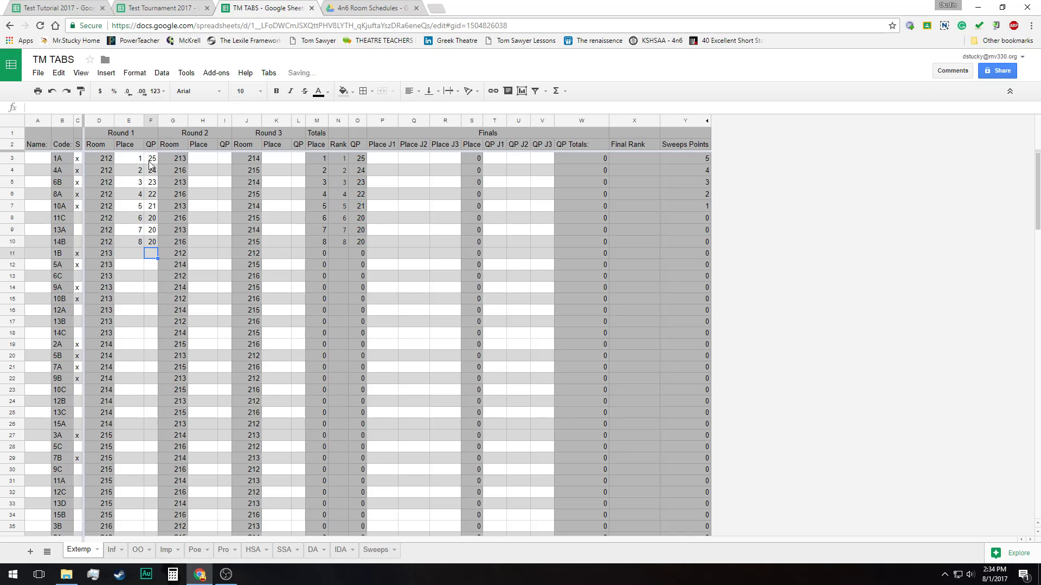
Copy room 212's Round 1 Place and QP values to the contestants in rooms 213, 214, 215 and 216
drag(138, 166, 152, 245)
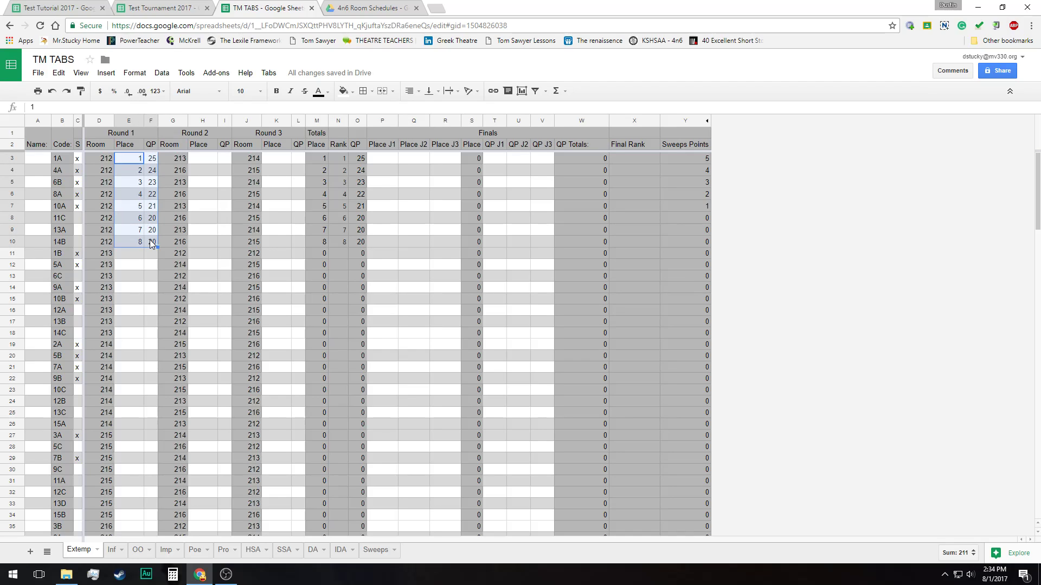
key(ctrl+c)
click(138, 254)
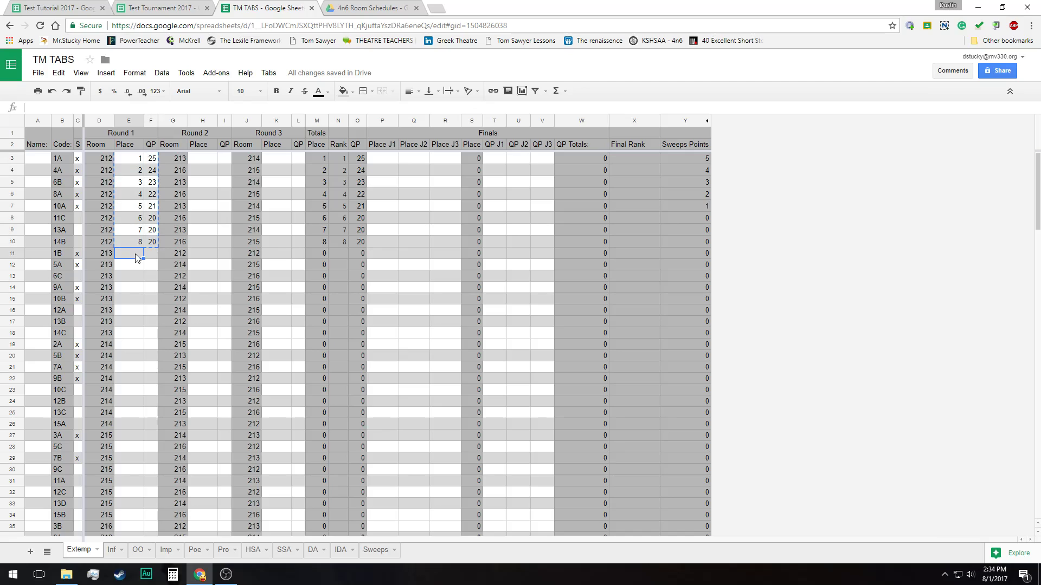
key(ctrl+v)
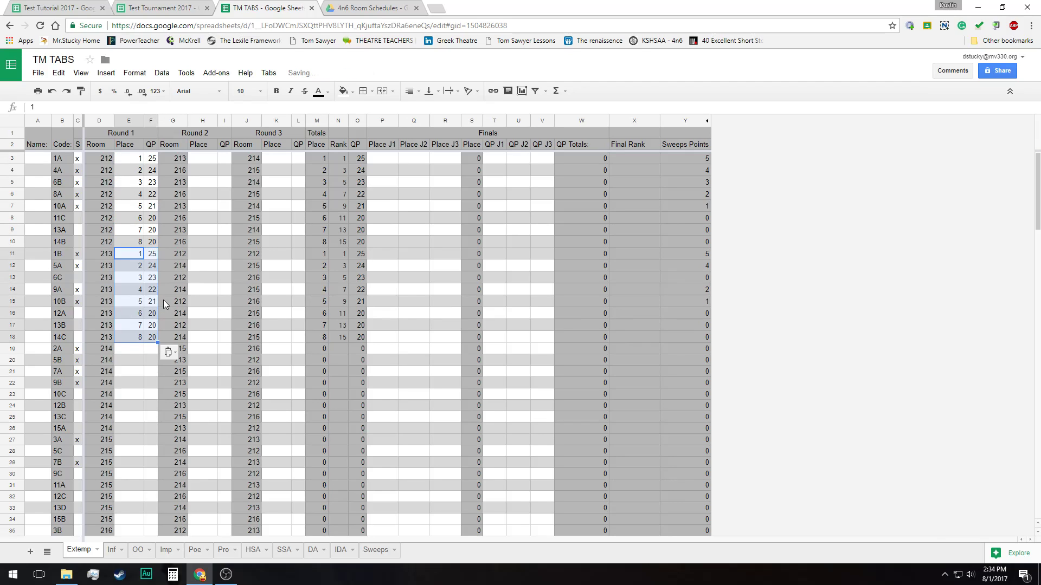
click(138, 349)
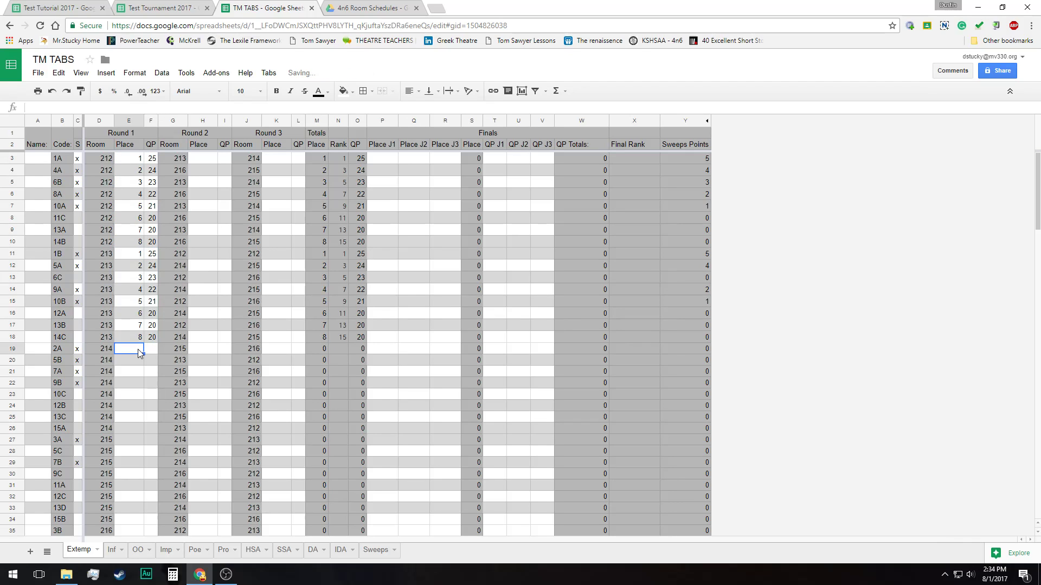
key(ctrl+v)
click(139, 442)
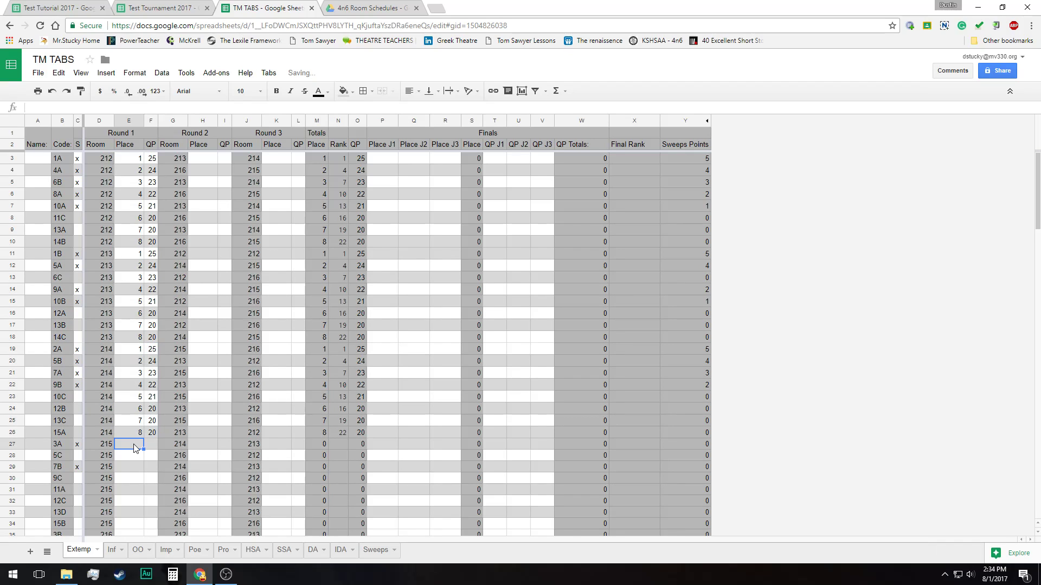
key(ctrl+v)
scroll(135, 448, down, 2)
scroll(135, 448, down, 2)
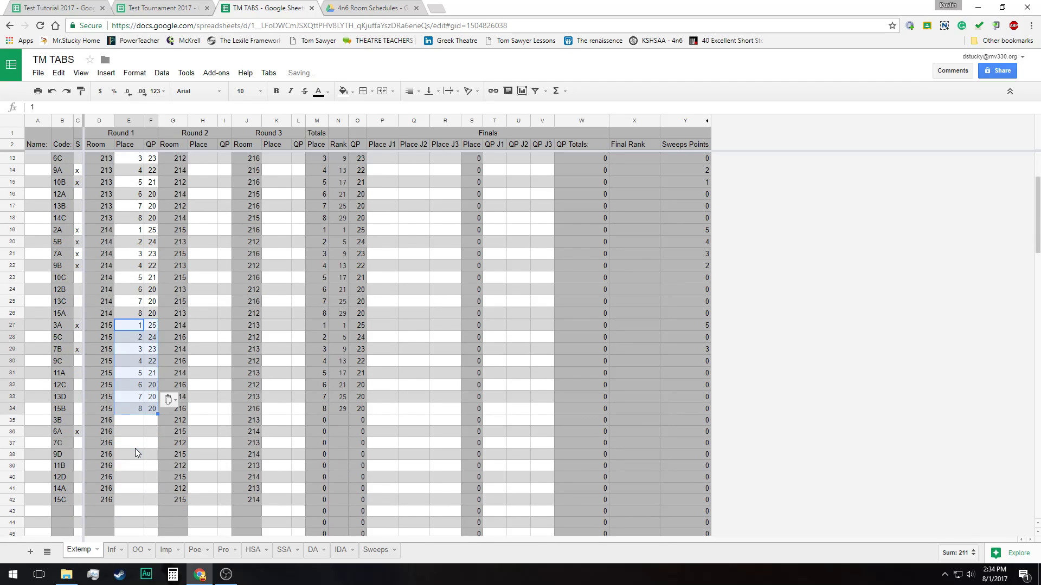
click(133, 423)
key(ctrl+v)
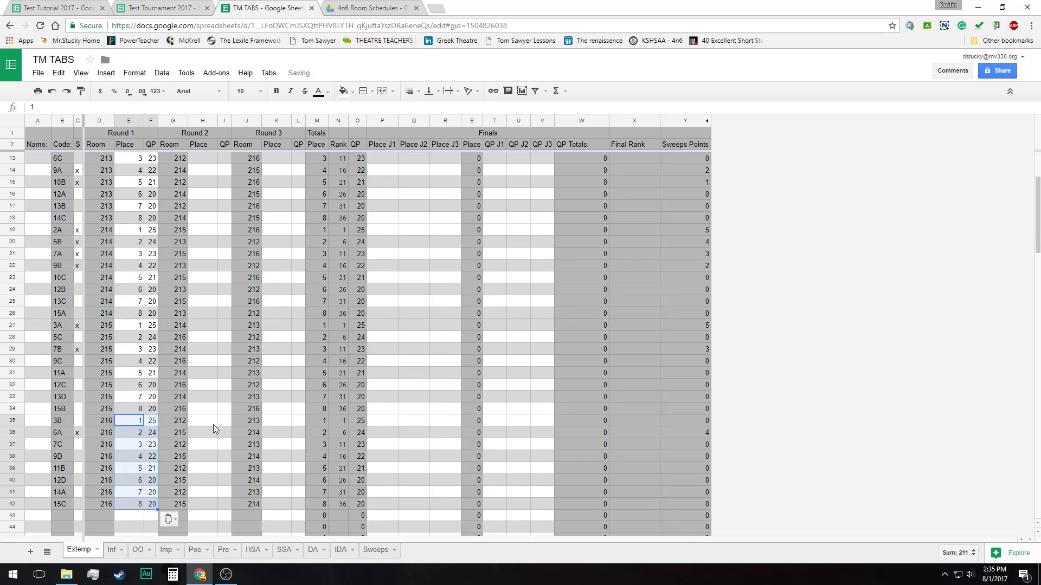
Run the Round 2 tabs command to group the Extemp contestants by their Round 2 rooms
scroll(213, 425, up, 4)
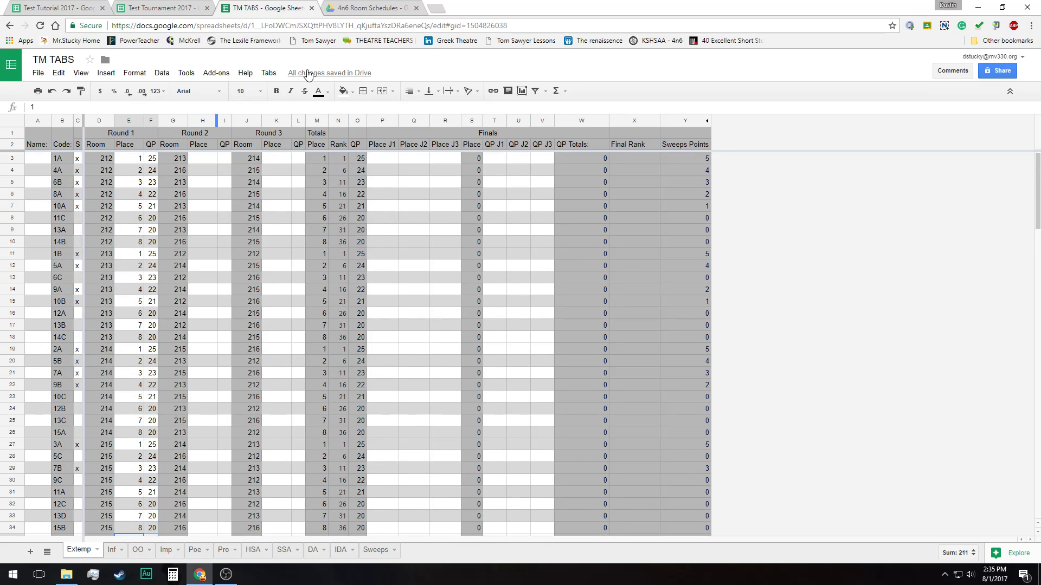
click(271, 74)
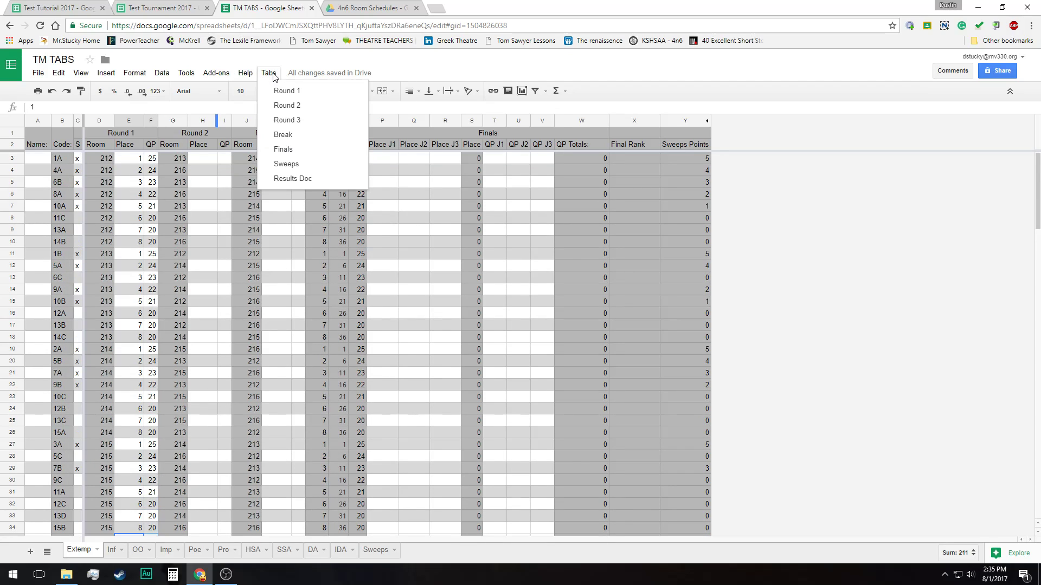
click(291, 105)
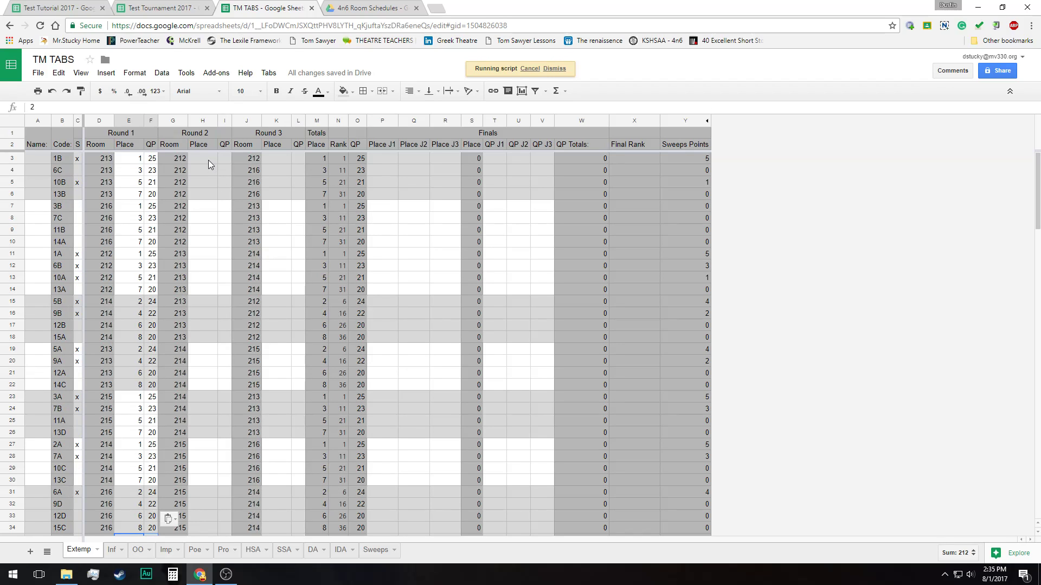
Paste the copied Place and QP values into the Round 2 columns for each of rooms 212 to 216
click(207, 159)
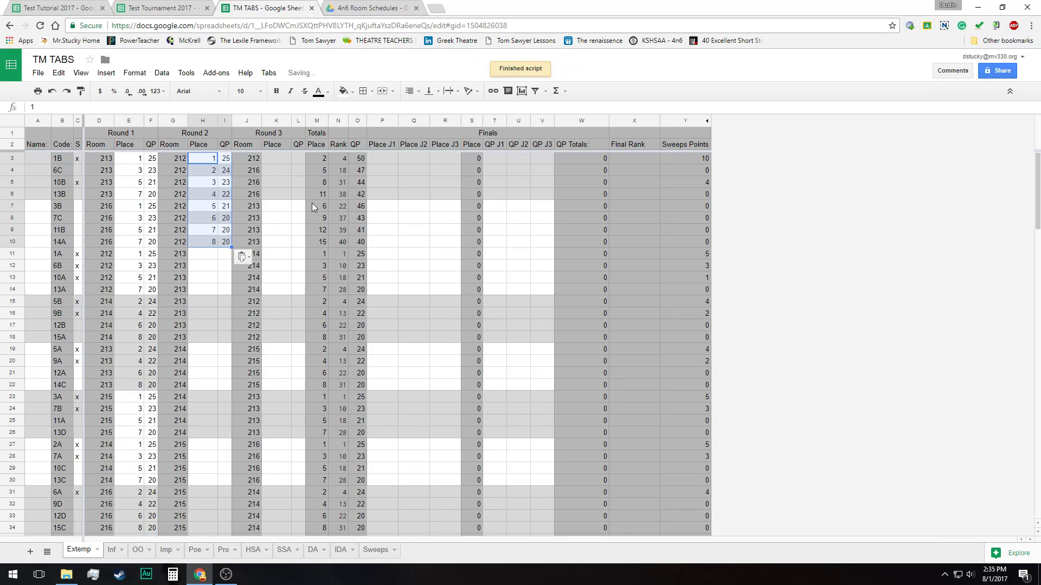
click(211, 258)
drag(211, 254, 212, 339)
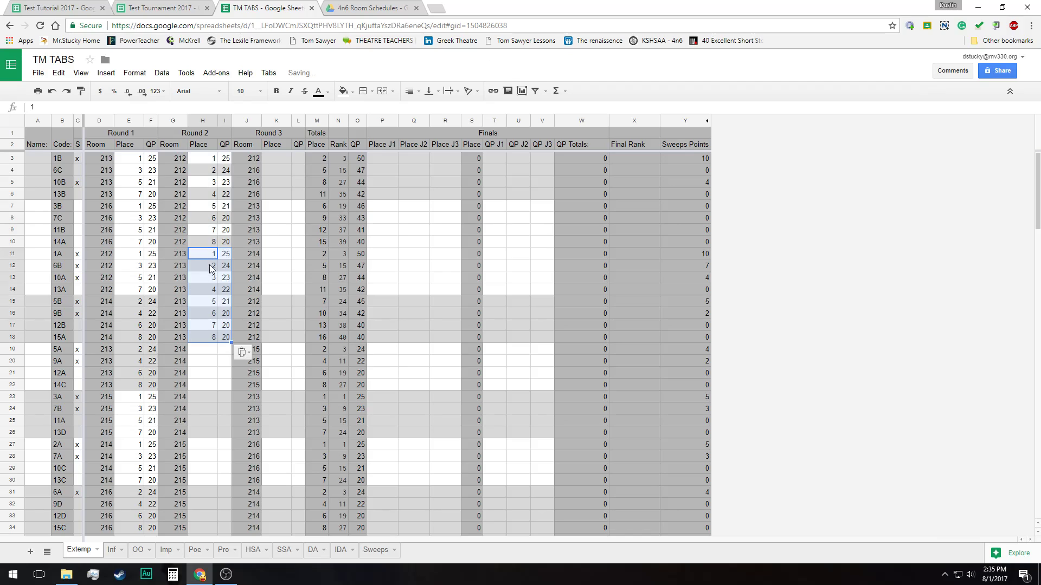
click(206, 351)
text(1 2 3 4 5 6 7 8)
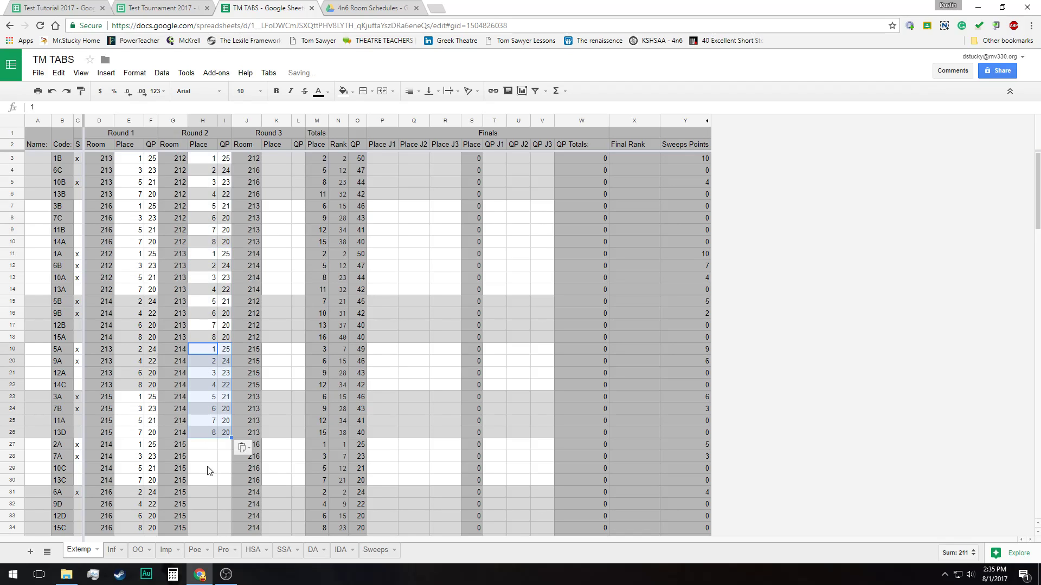
click(205, 447)
text(1 2 3 4 5 6 7 8)
scroll(205, 450, down, 2)
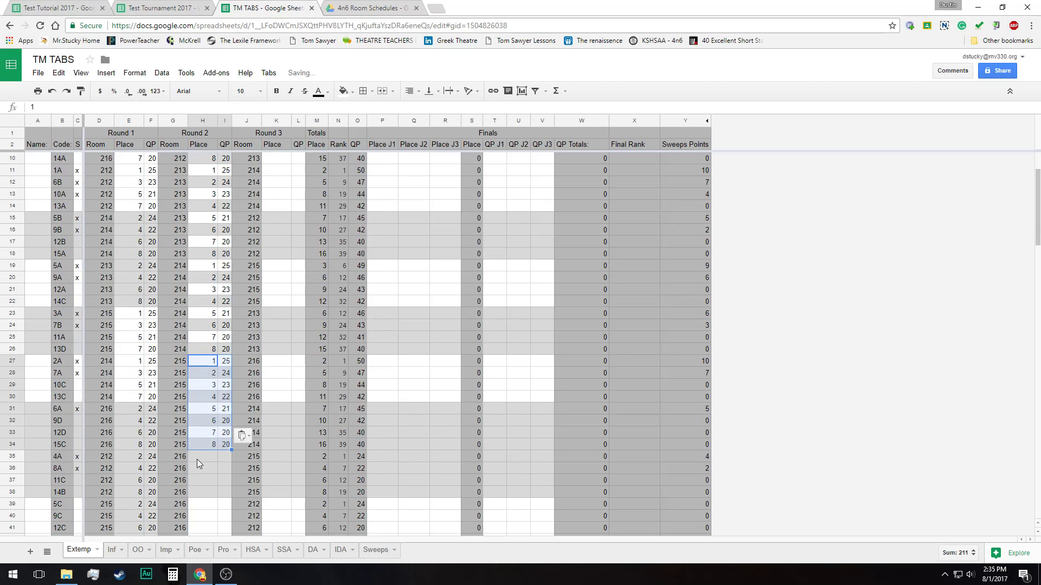
click(197, 456)
text(1 2 3 4 5 6 7 8)
scroll(213, 474, down, 2)
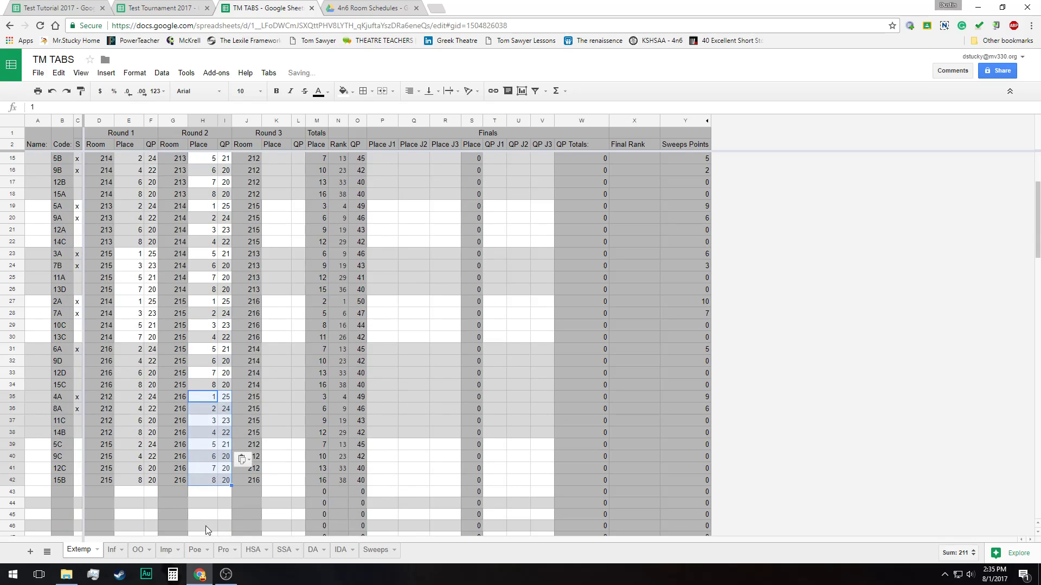
scroll(365, 189, up, 5)
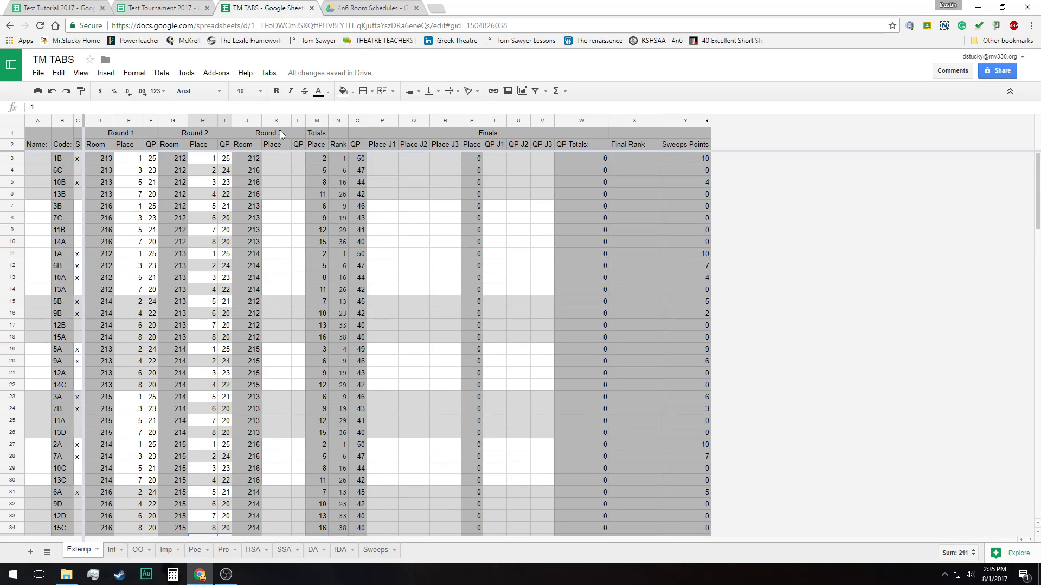
Run the Round 3 tabs command to group the Extemp contestants by their Round 3 rooms
click(269, 74)
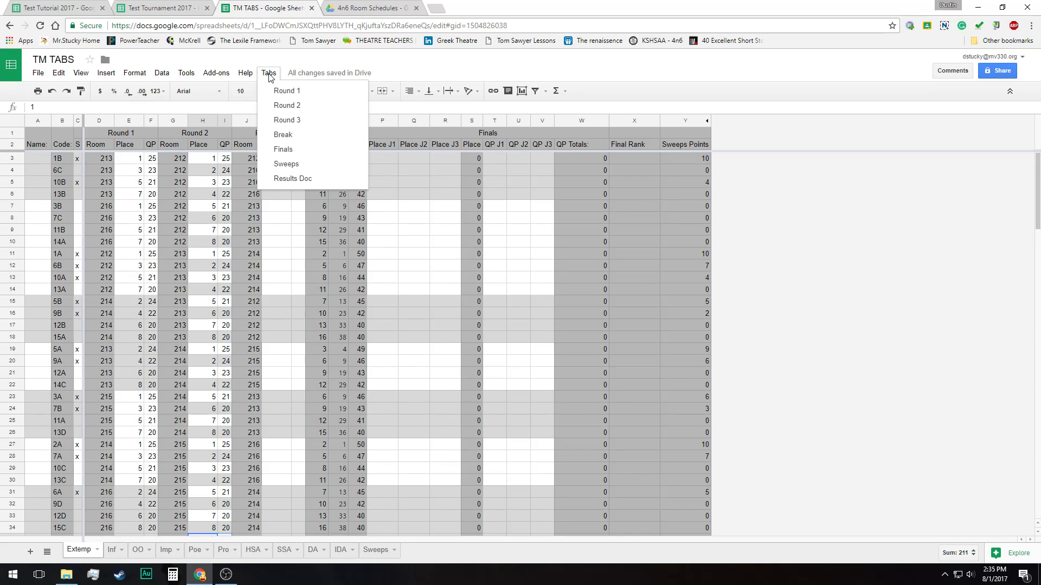
click(293, 123)
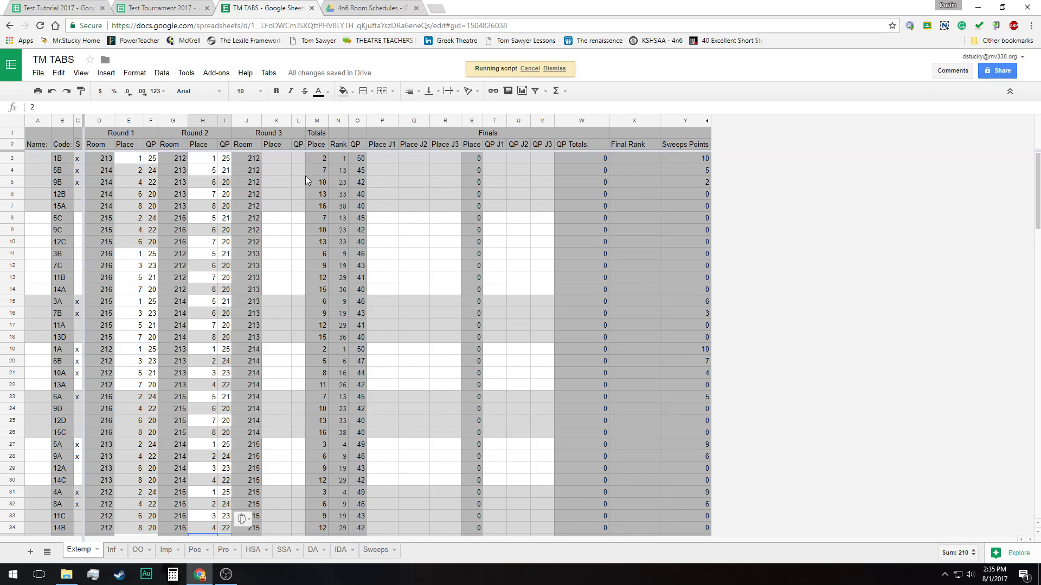
click(271, 161)
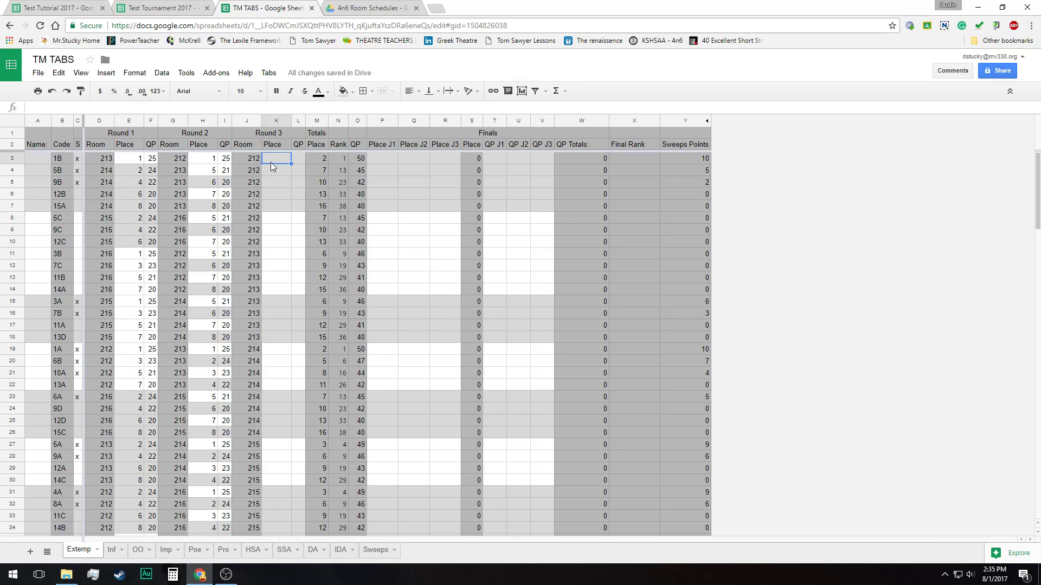
Undo the Round 3 grouping and all the Round 2 Place and QP pastes for rooms 212 to 216
key(ctrl+z)
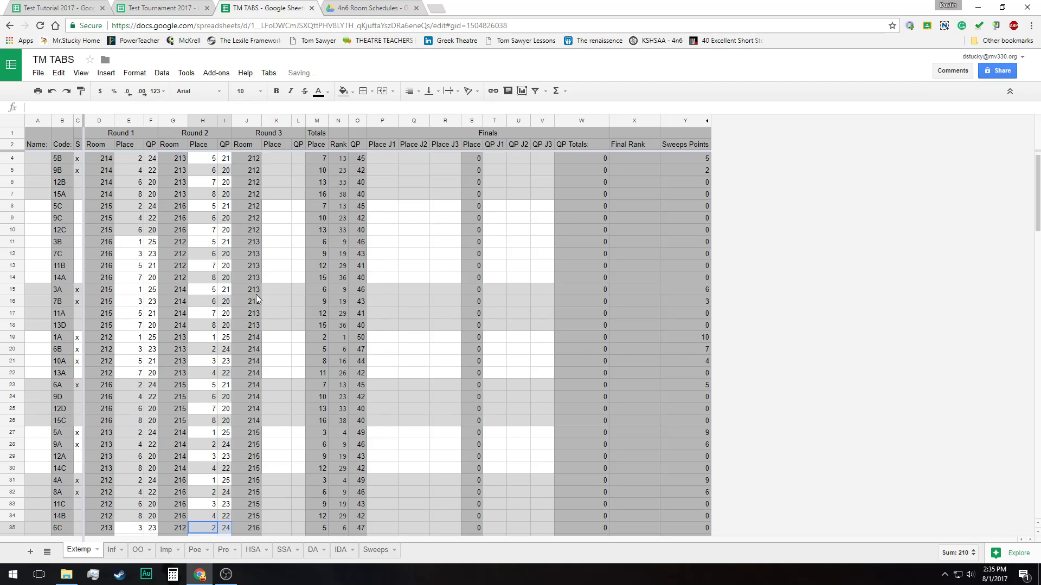
scroll(256, 295, down, 5)
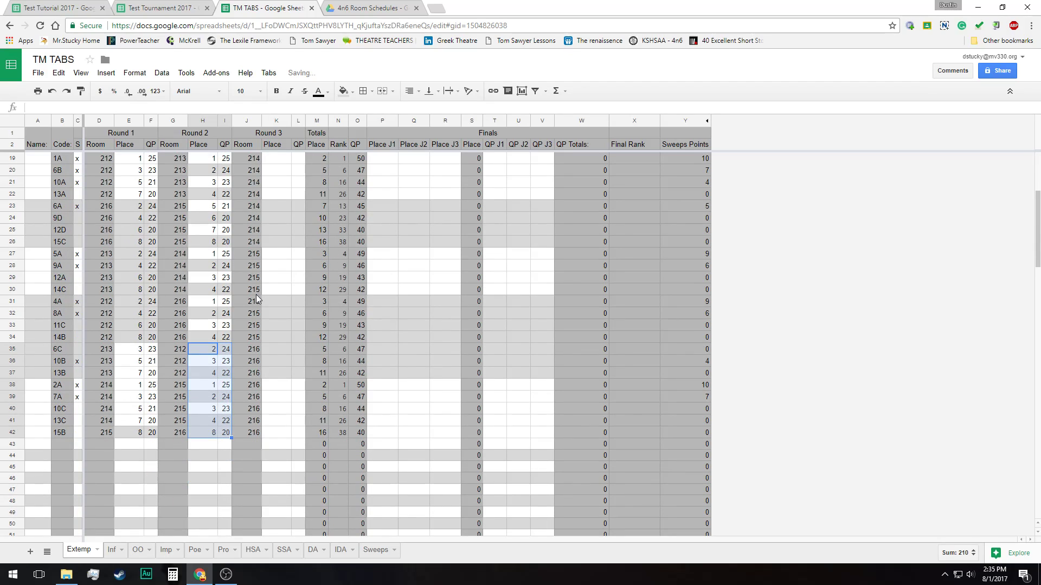
click(53, 92)
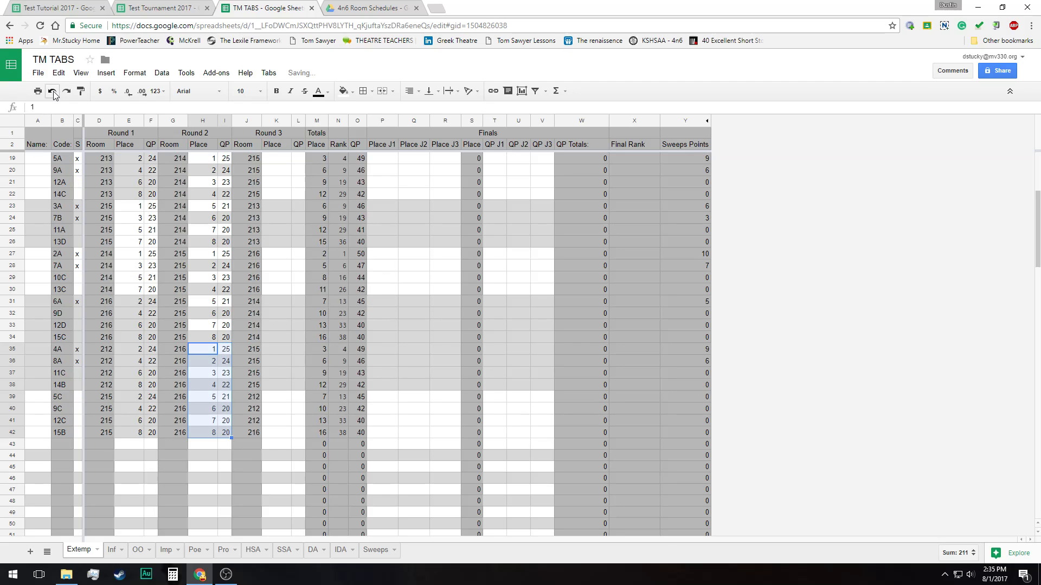
scroll(268, 235, up, 5)
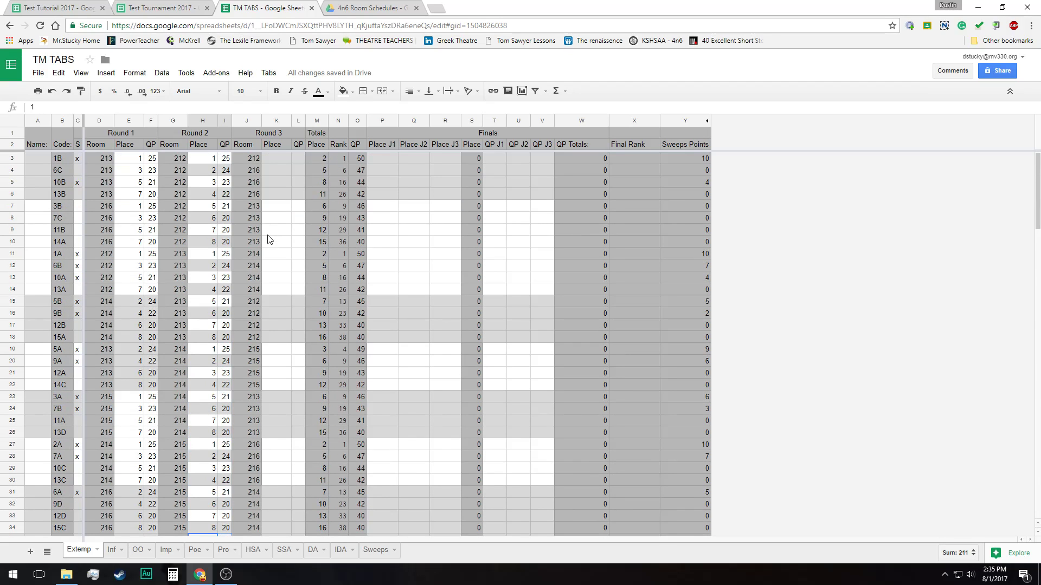
click(50, 94)
click(51, 93)
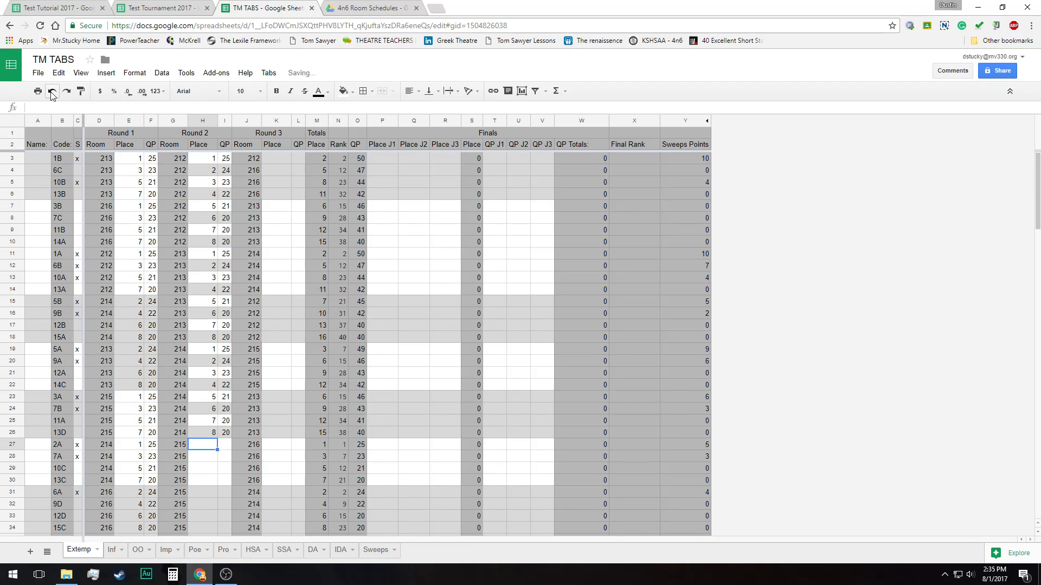
click(51, 94)
click(51, 93)
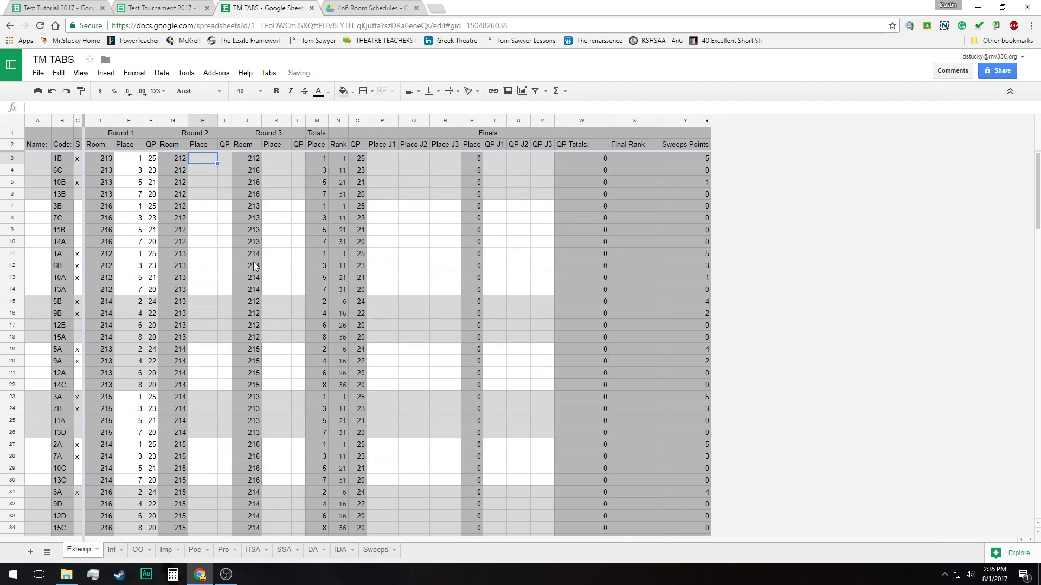
Paste the copied Place and QP data as values only into the Round 2 columns for rooms 212, 213 and 214
right_click(203, 158)
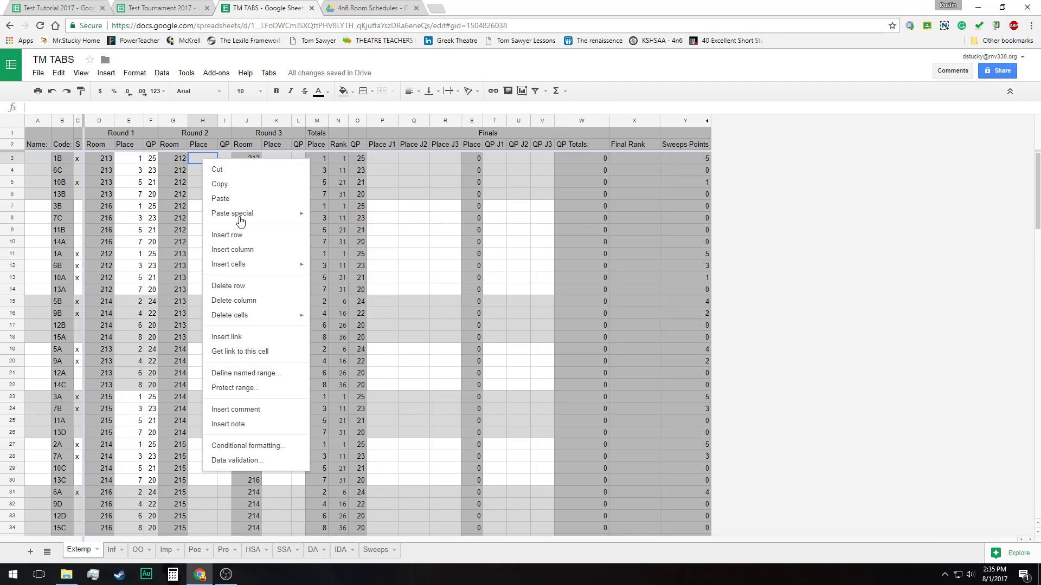
mouse_move(239, 213)
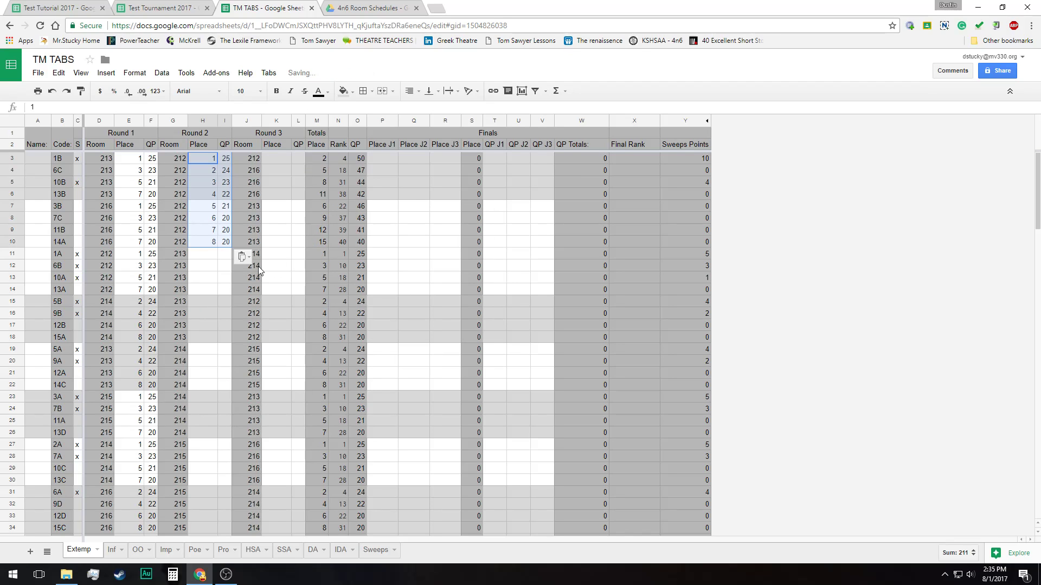
right_click(207, 257)
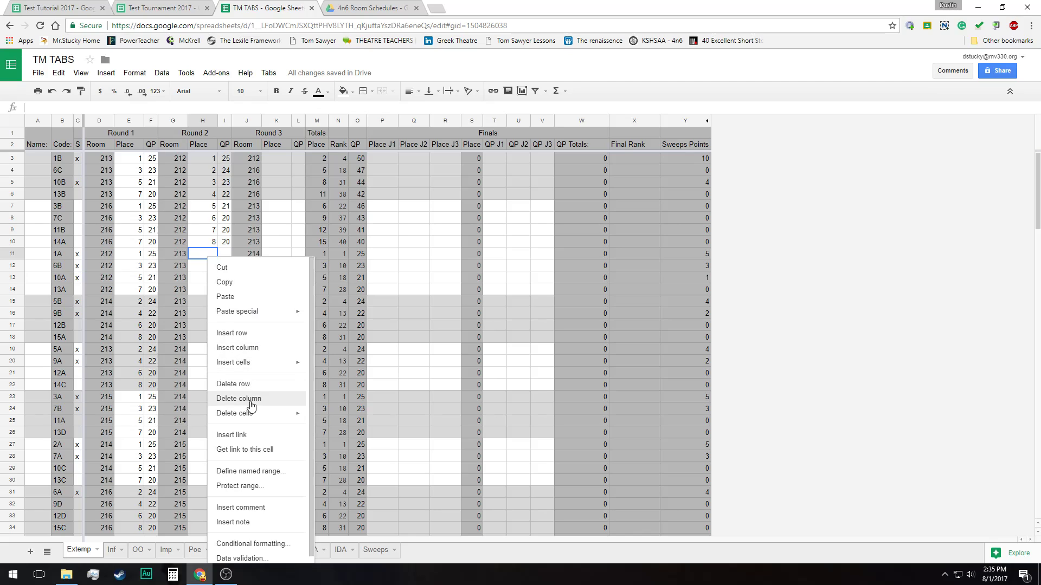
mouse_move(255, 313)
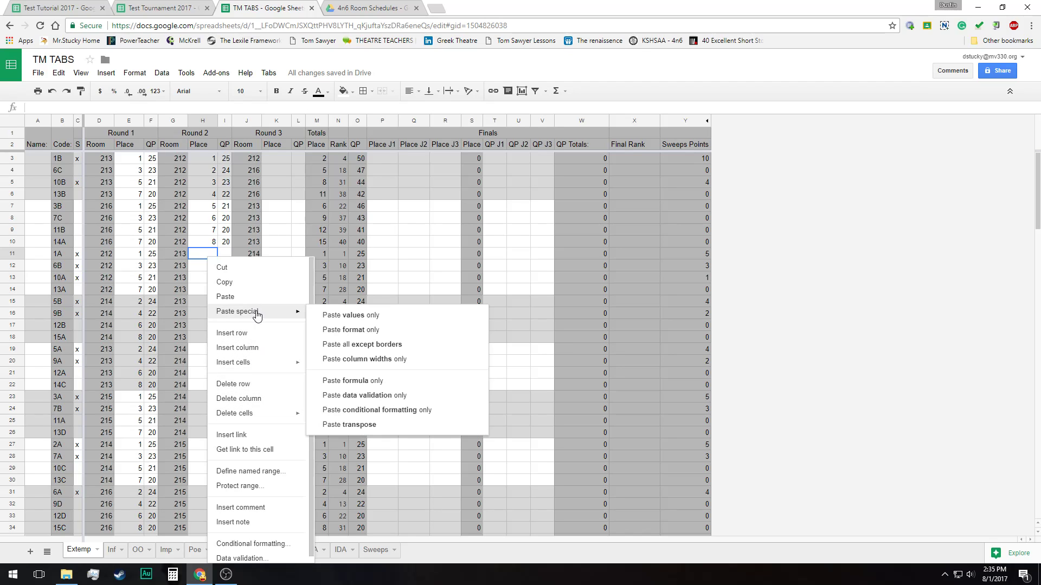
click(368, 317)
right_click(213, 349)
mouse_move(253, 406)
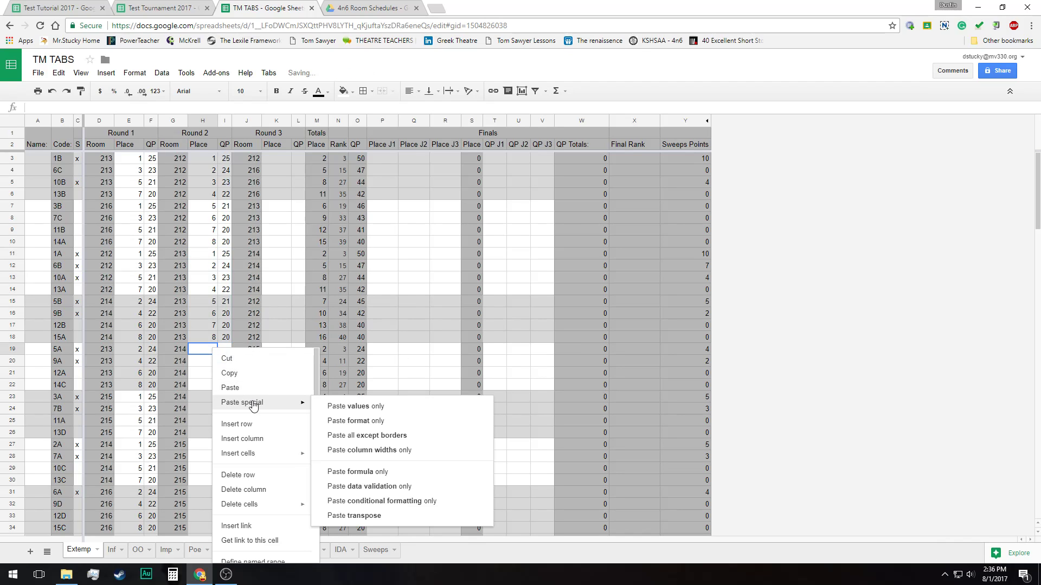
click(358, 408)
Paste the same Place and QP data as values only into the Round 2 columns for rooms 215 and 216
click(208, 448)
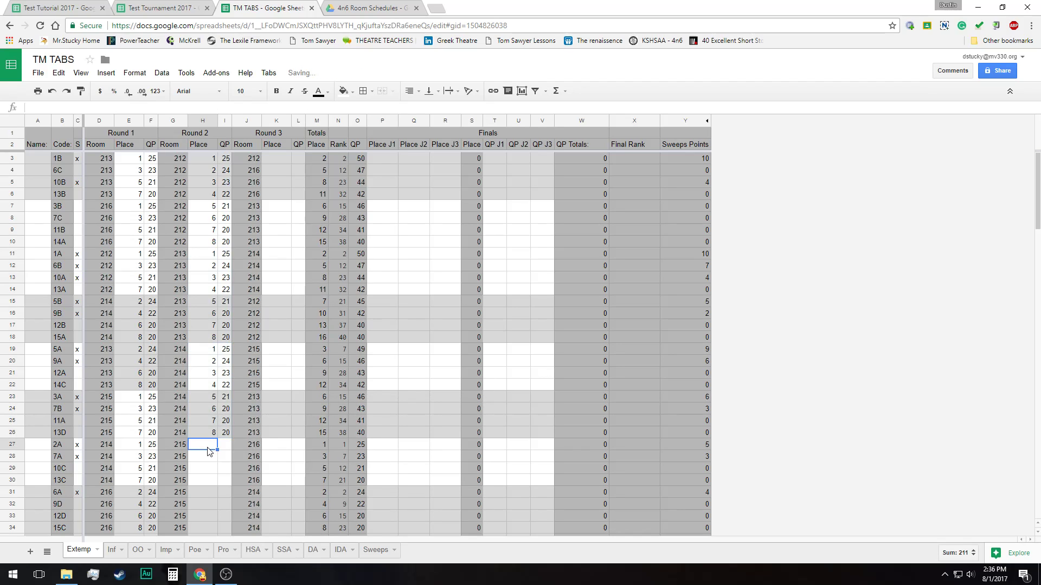
right_click(209, 450)
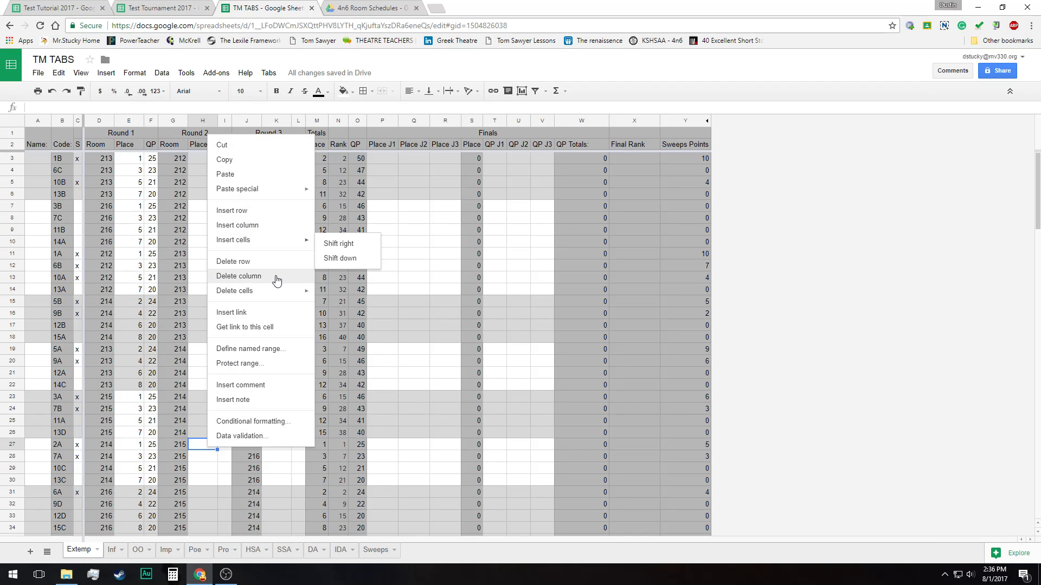
mouse_move(271, 193)
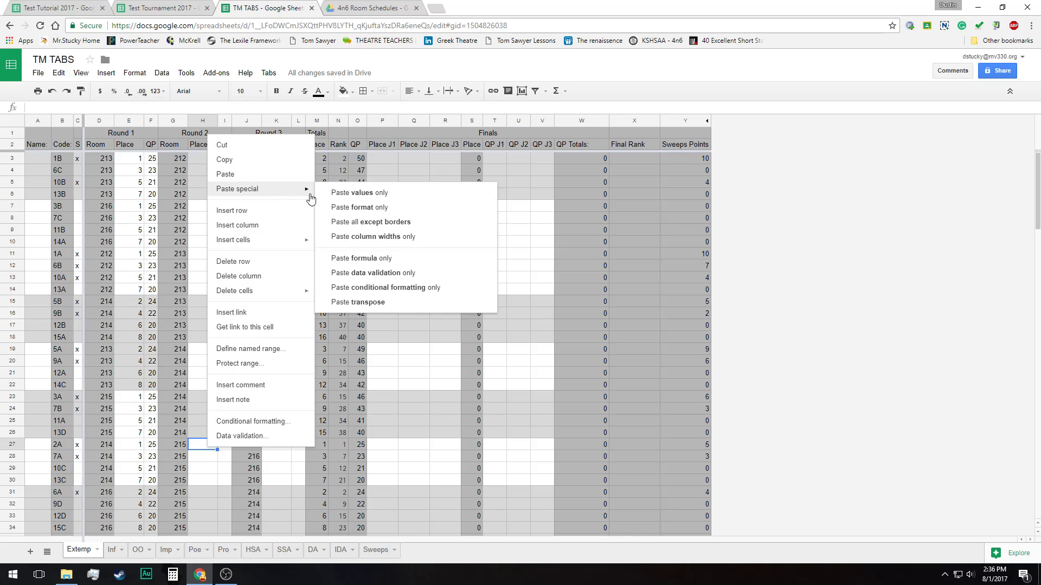
click(358, 195)
scroll(253, 454, down, 3)
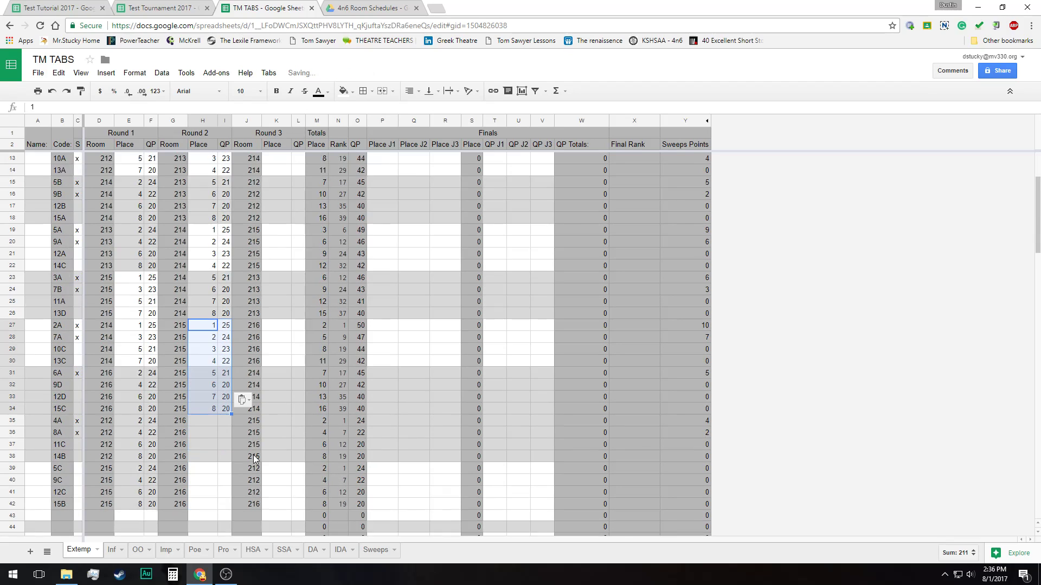
click(209, 399)
right_click(210, 397)
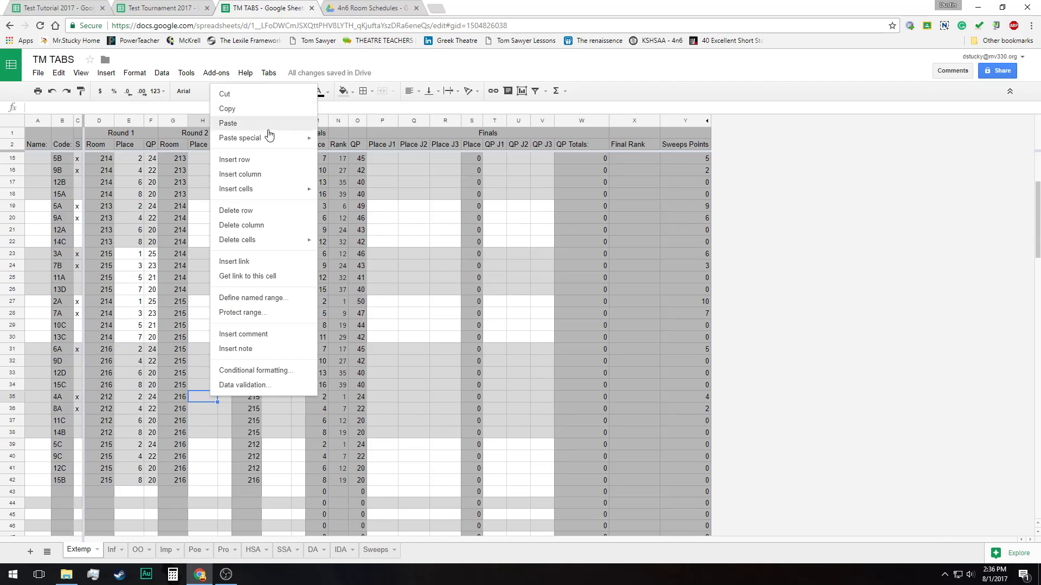
mouse_move(262, 138)
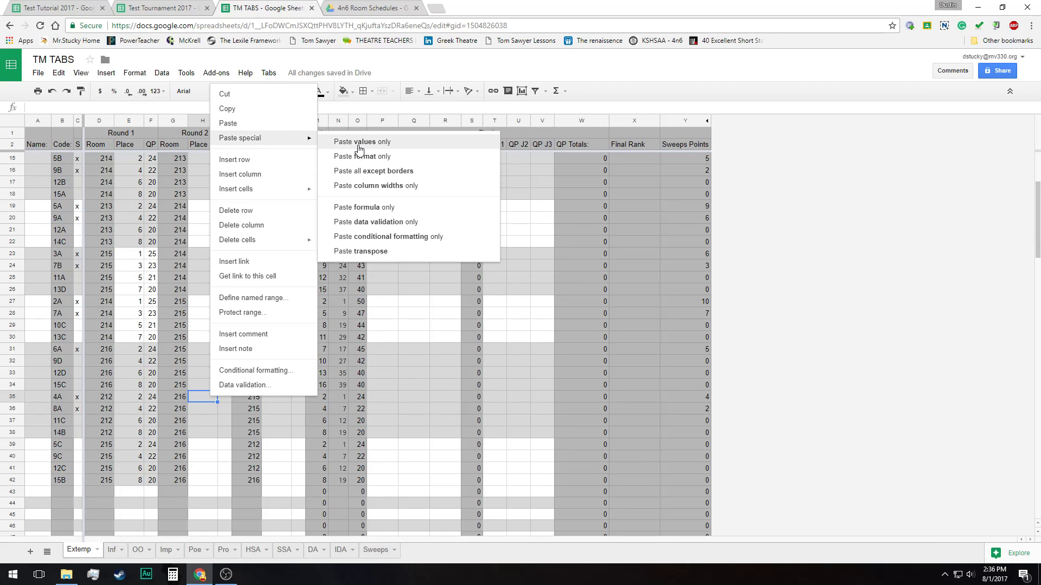
click(358, 139)
Copy the Round 2 Place and QP values of all Extemp contestants, and run the Round 3 tabs command to regroup them
scroll(284, 419, up, 3)
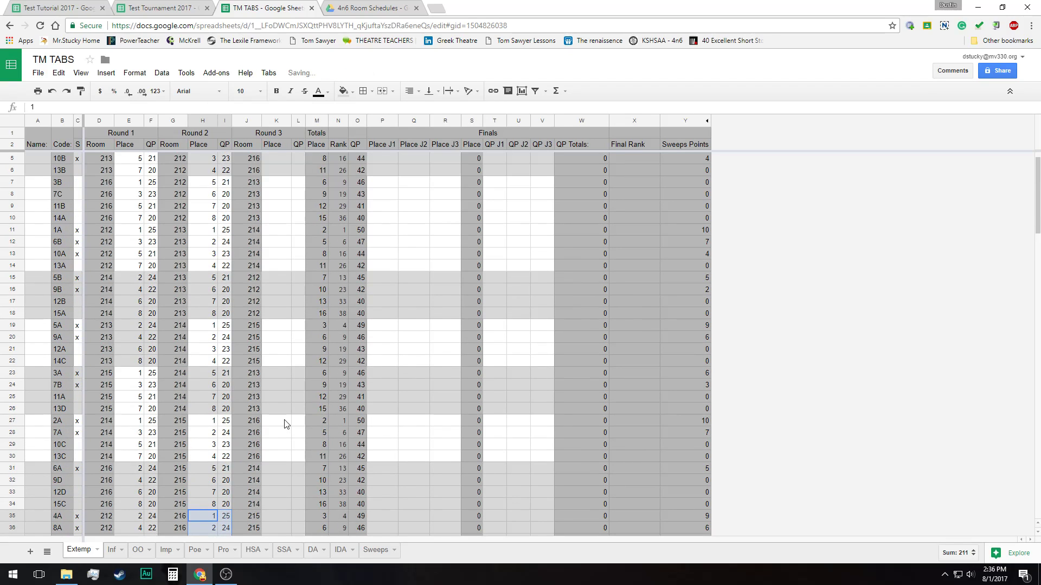
drag(212, 161, 227, 469)
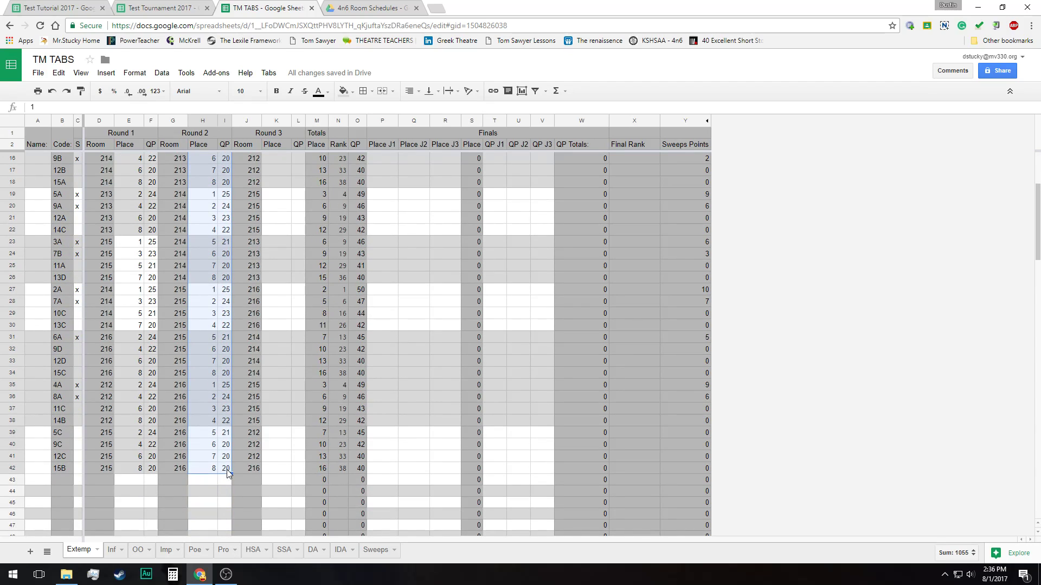
key(ctrl+c)
click(271, 73)
click(298, 119)
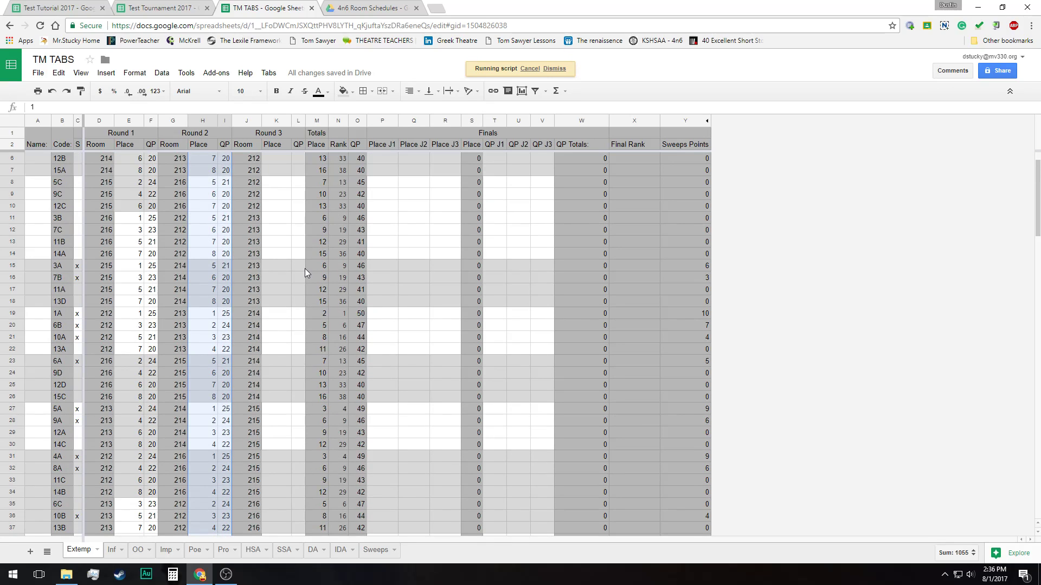
Paste the copied data as values only into the Round 3 Place and QP columns, starting at contestant 1B
click(275, 160)
right_click(275, 159)
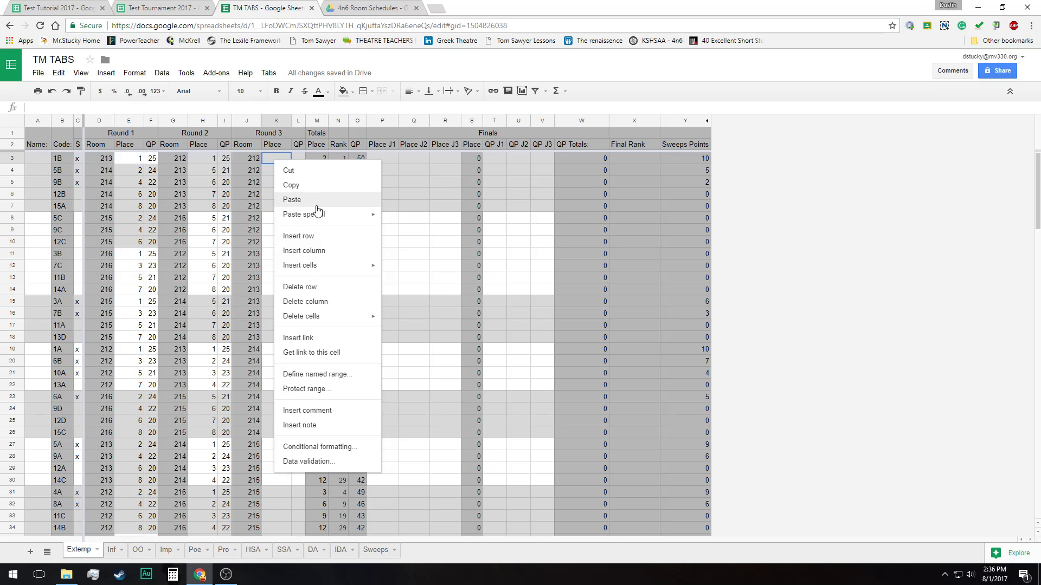
mouse_move(326, 215)
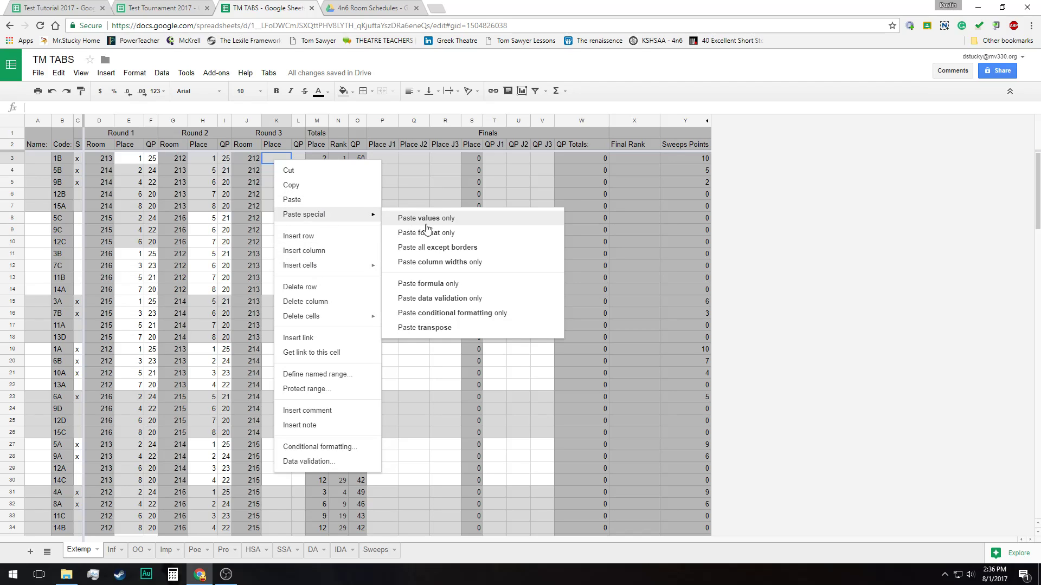
click(453, 223)
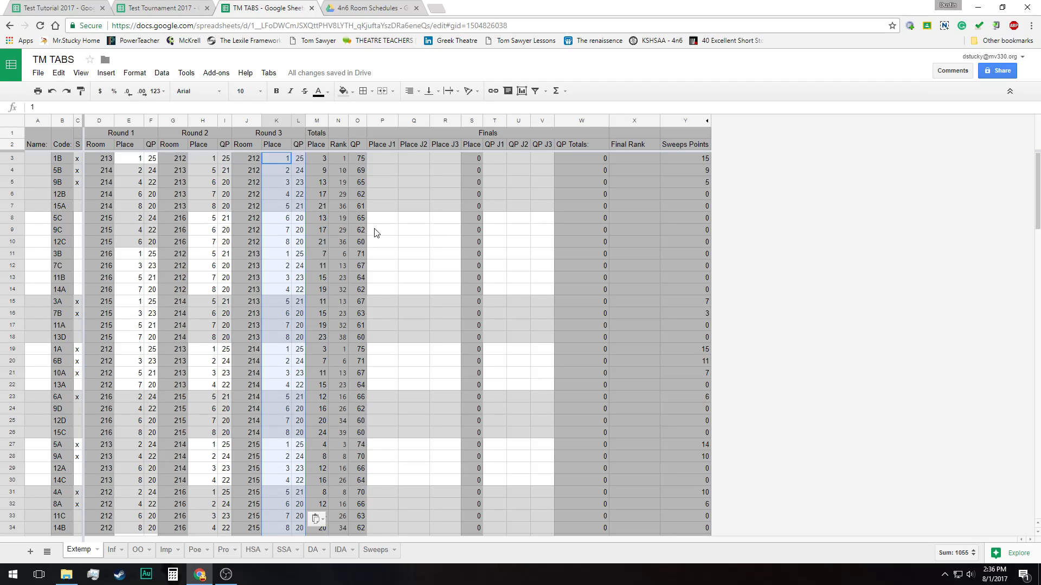
Review the Round 3 entries and the Totals columns for all Extemp contestants
scroll(377, 233, down, 2)
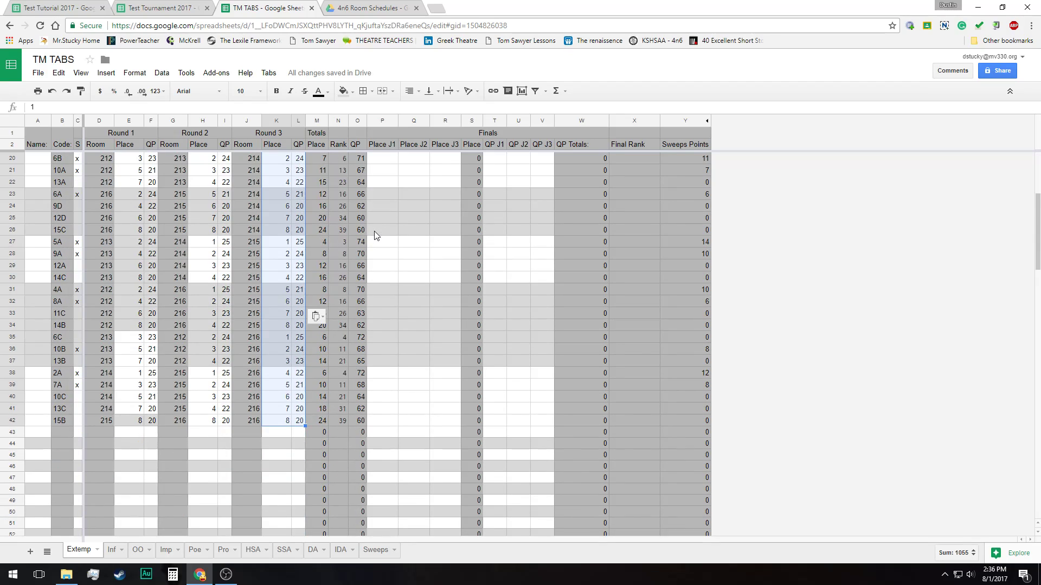
scroll(374, 231, up, 2)
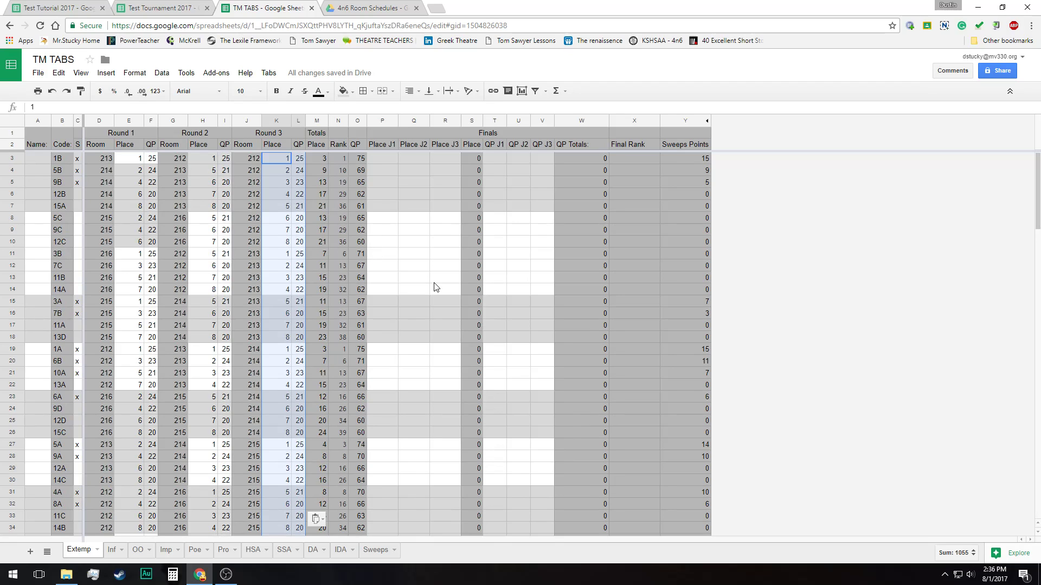
scroll(434, 283, down, 3)
scroll(433, 283, up, 3)
click(407, 303)
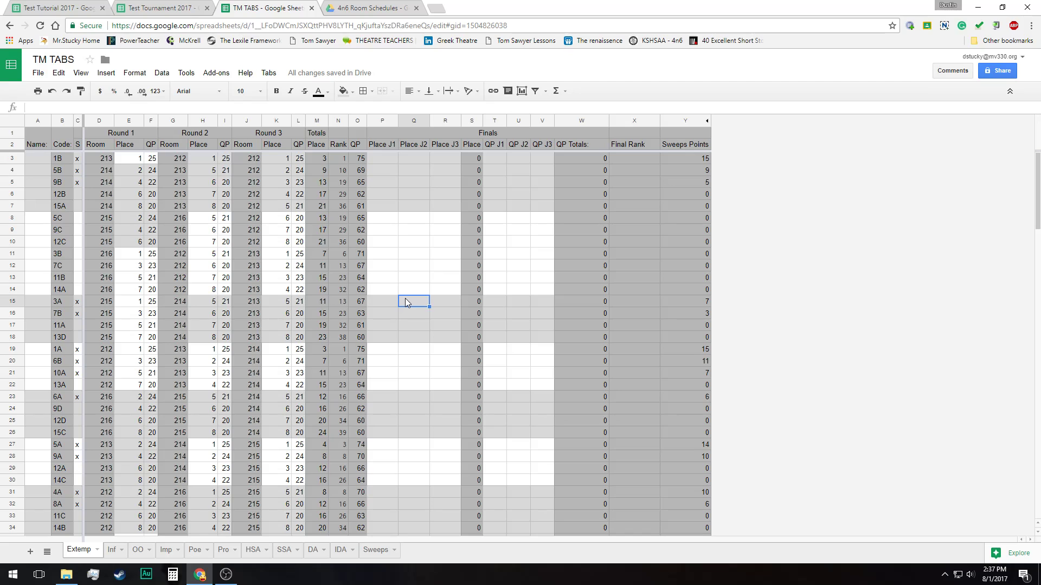
scroll(406, 299, down, 6)
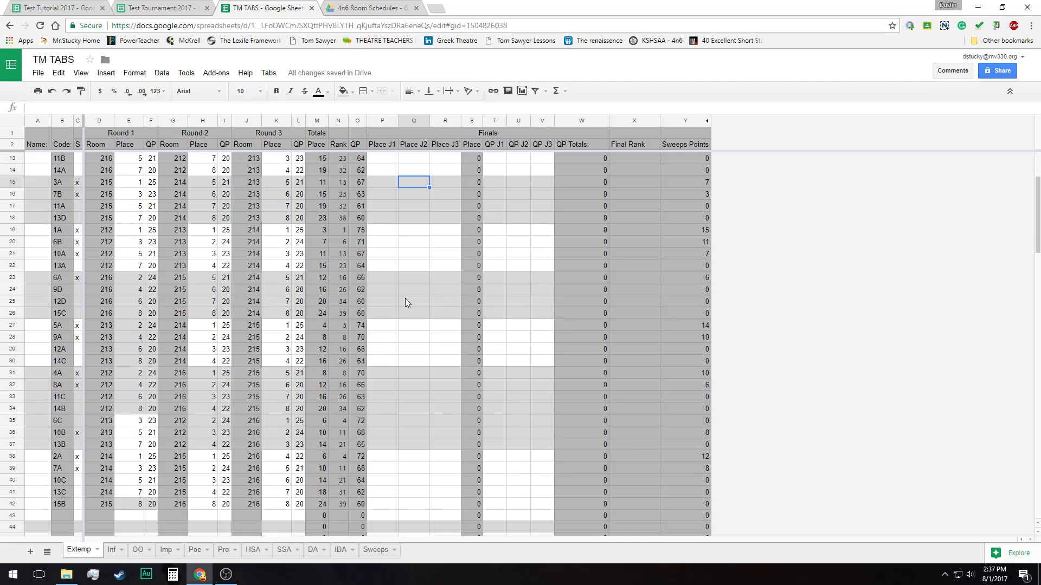
scroll(408, 302, up, 6)
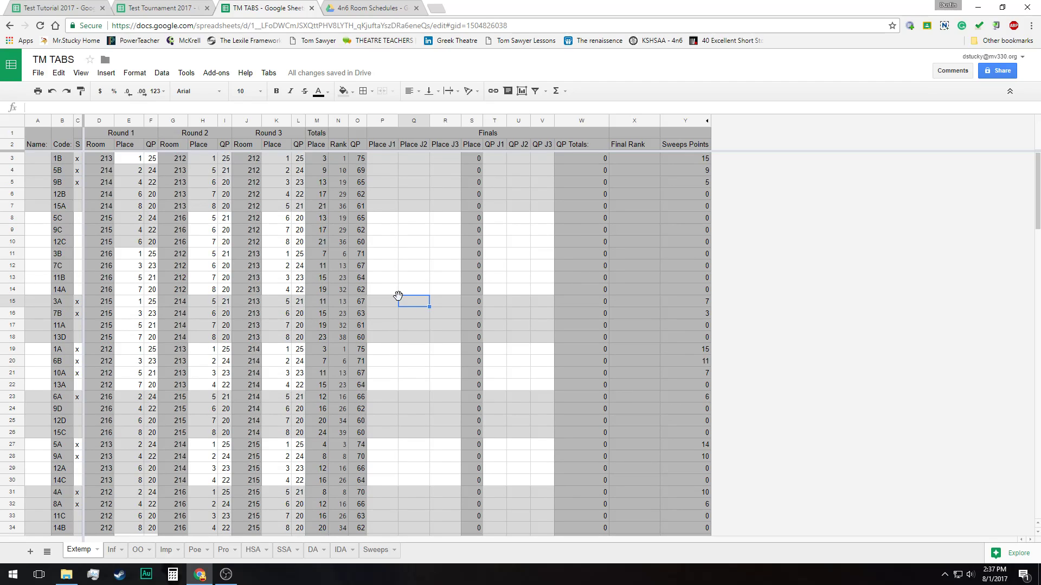
click(394, 245)
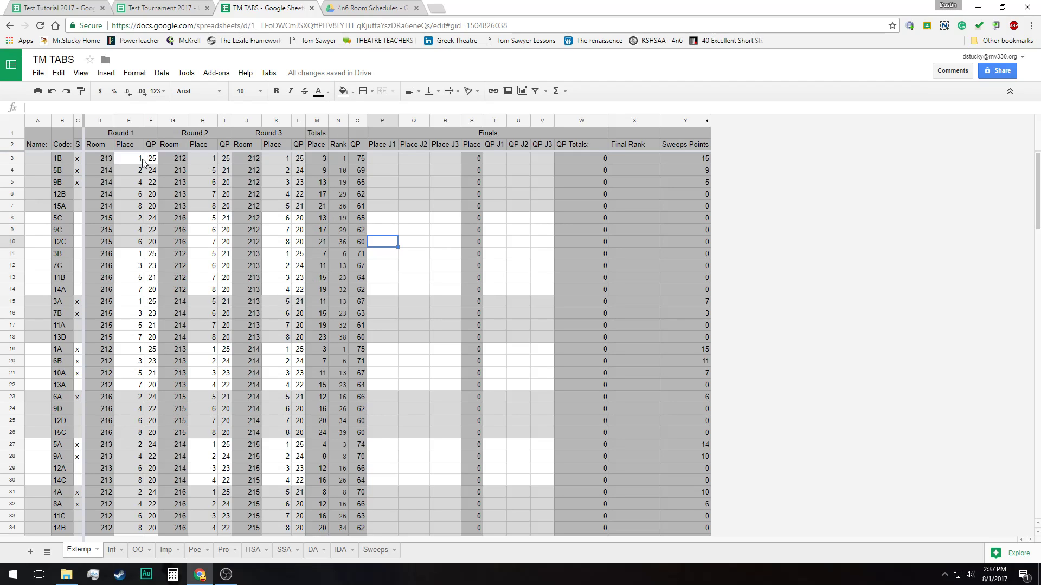
Examine how contestant 1B's Totals Place, Rank and QP are calculated from the three rounds' Place and QP entries
click(340, 158)
click(320, 159)
click(342, 162)
click(365, 162)
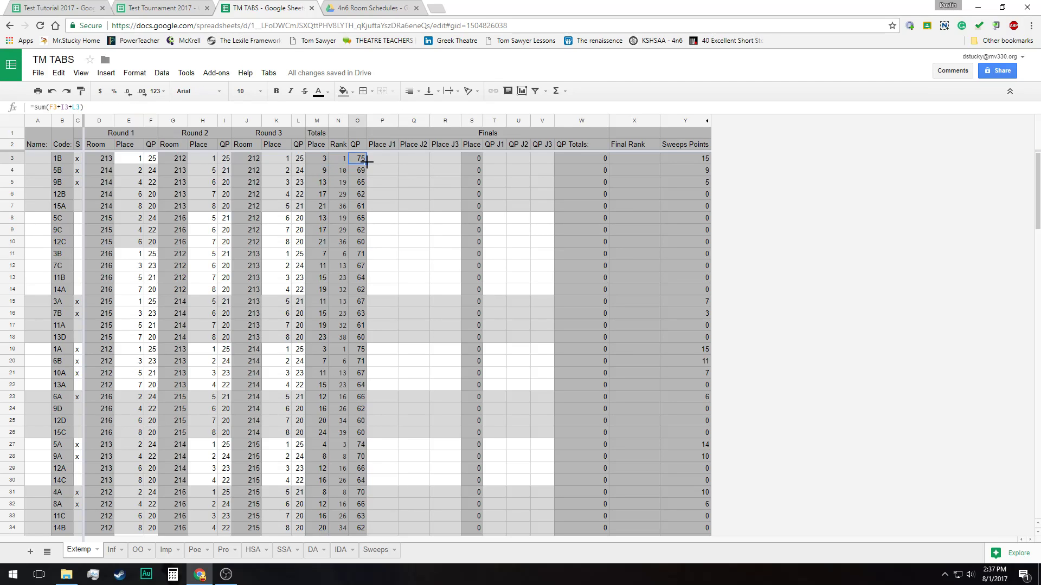
click(323, 161)
click(128, 158)
click(210, 160)
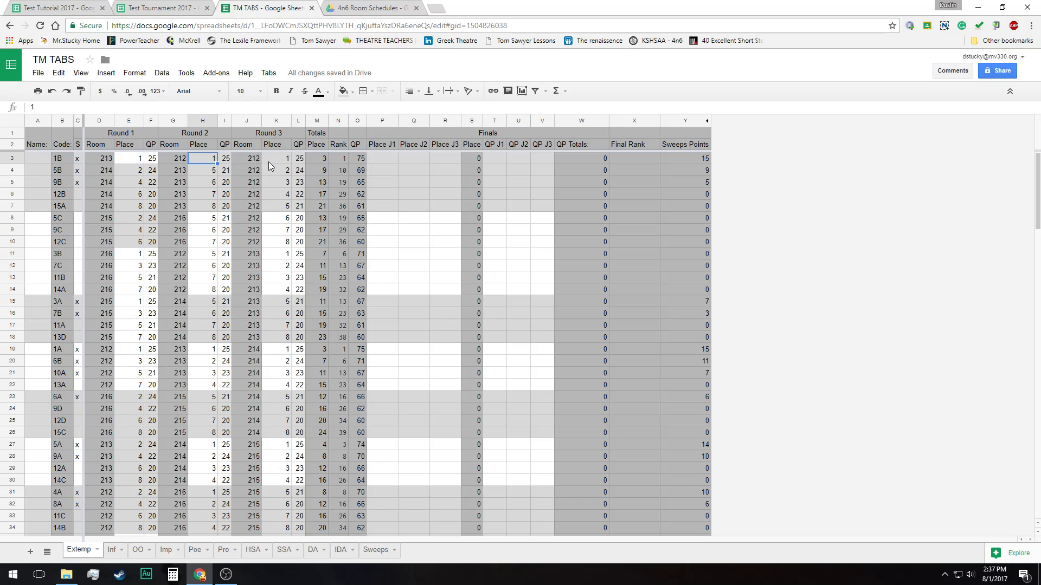
click(276, 160)
click(323, 160)
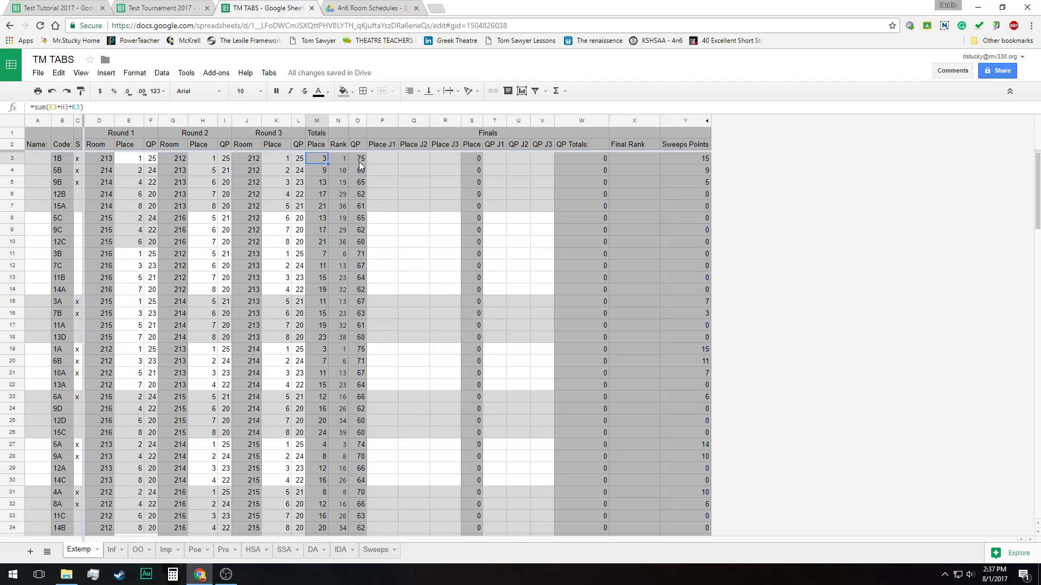
click(337, 161)
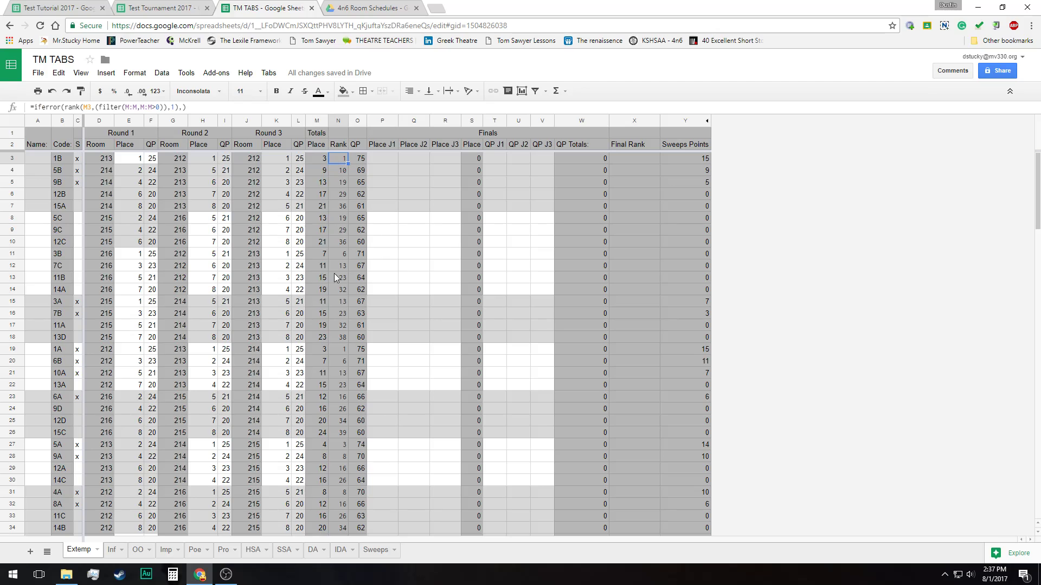
click(322, 157)
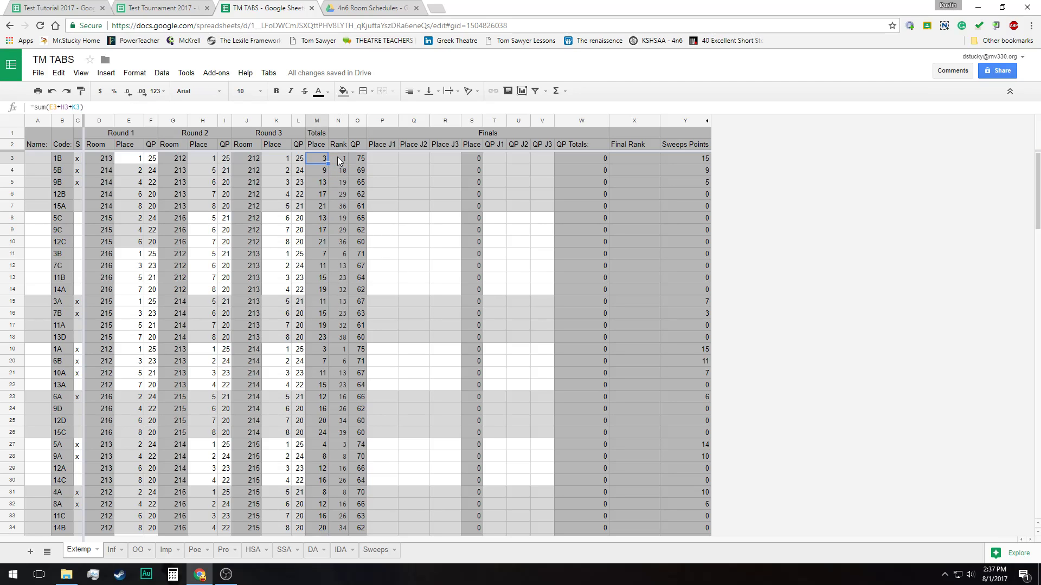
click(343, 157)
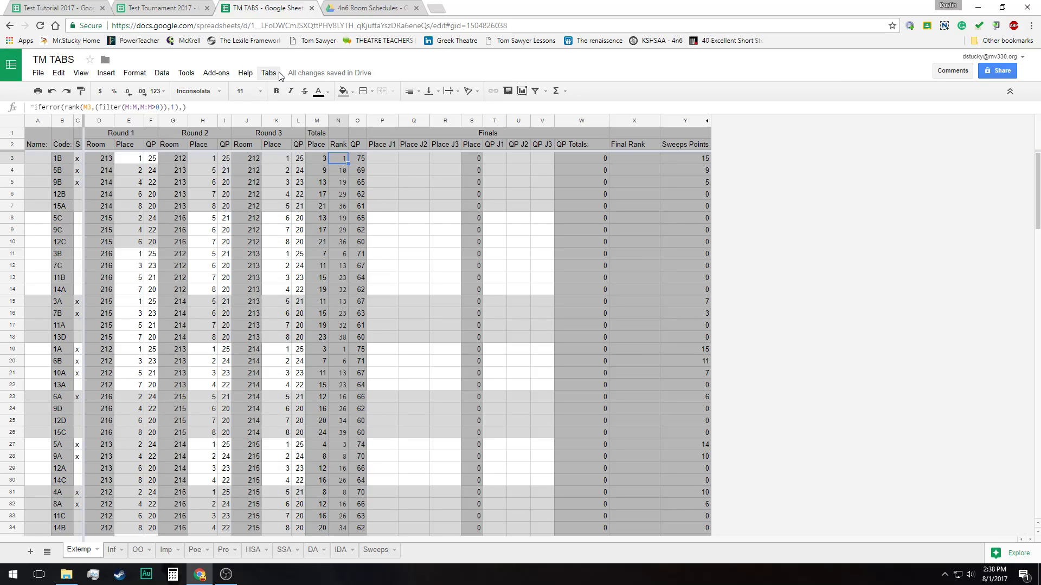
Run the Break tabs command to order the Extemp contestants by their preliminary rank
scroll(338, 362, down, 1)
scroll(338, 362, up, 1)
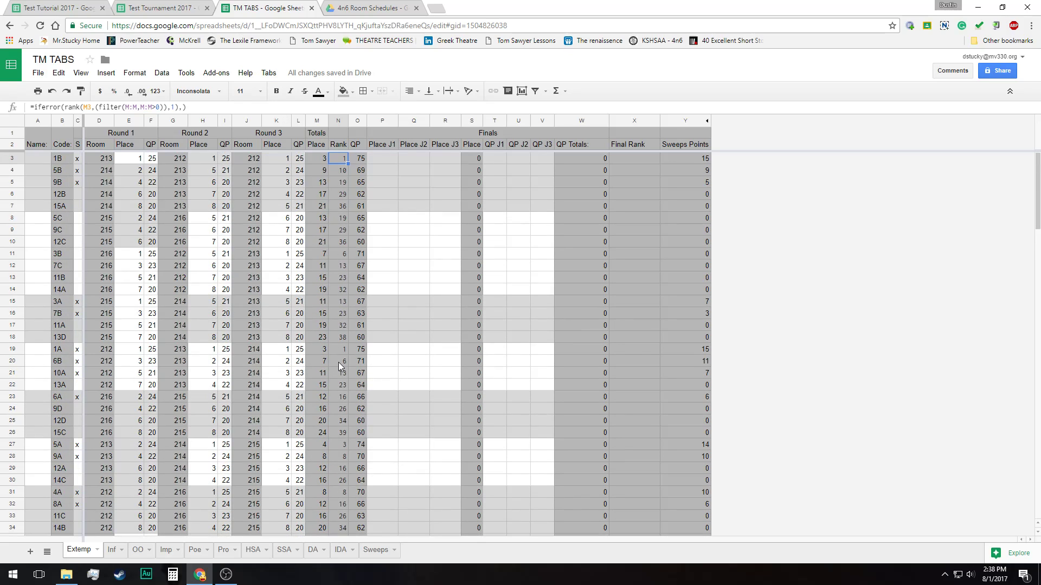
click(268, 72)
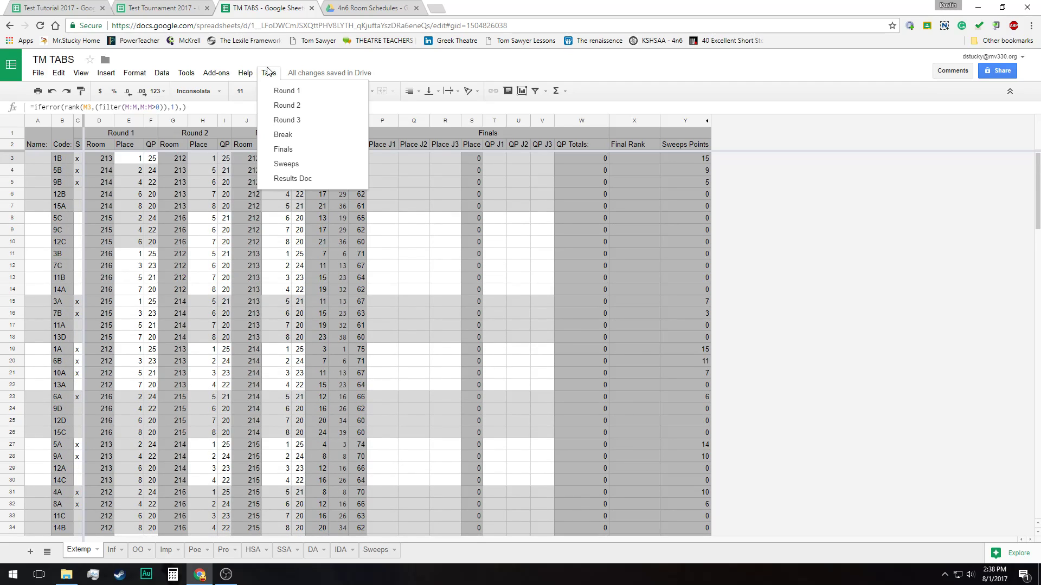
click(303, 136)
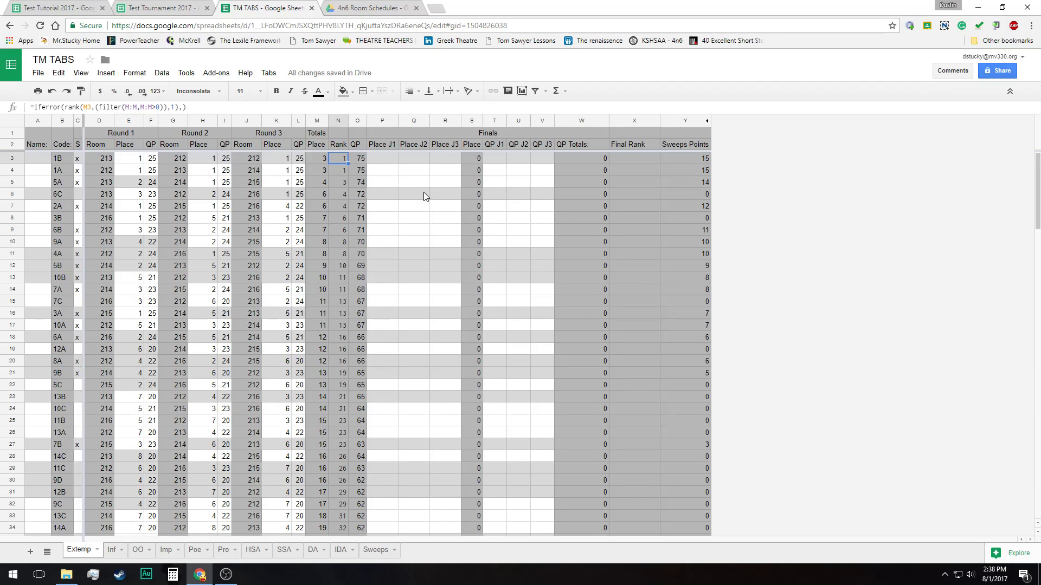
Go through the Rank column from the leading contestant, comparing the ranks of contestants 3B and 6B
key(Down)
key(Down)
key(Down)
key(Down)
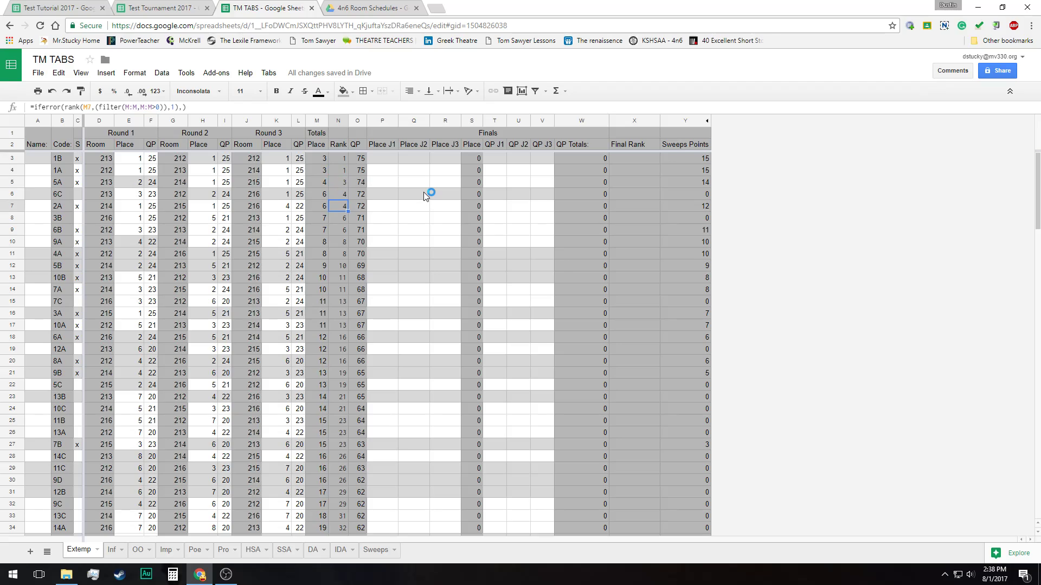
key(Down)
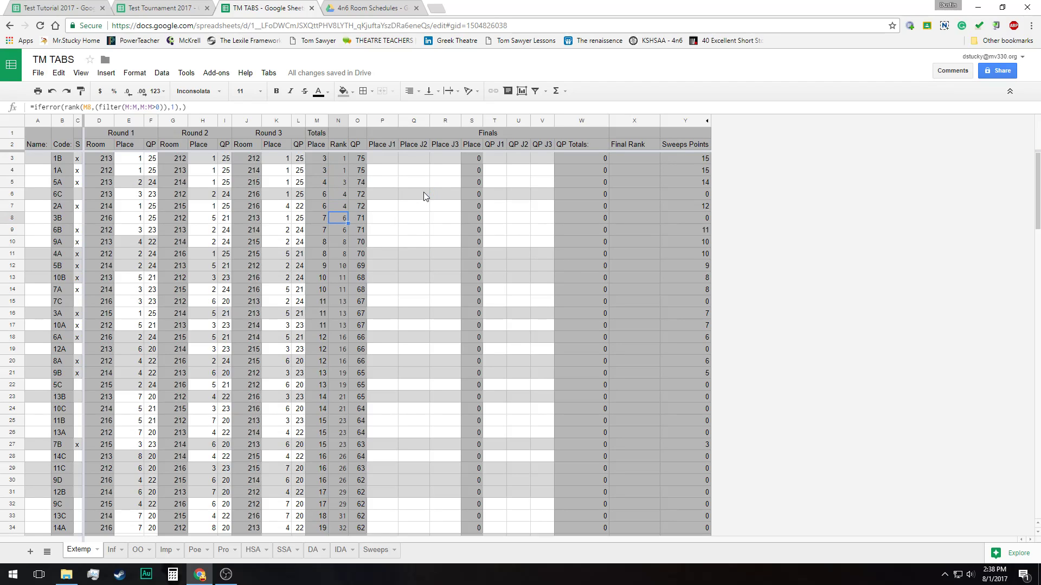
key(Down)
key(Up)
key(Down)
key(Up)
key(Down)
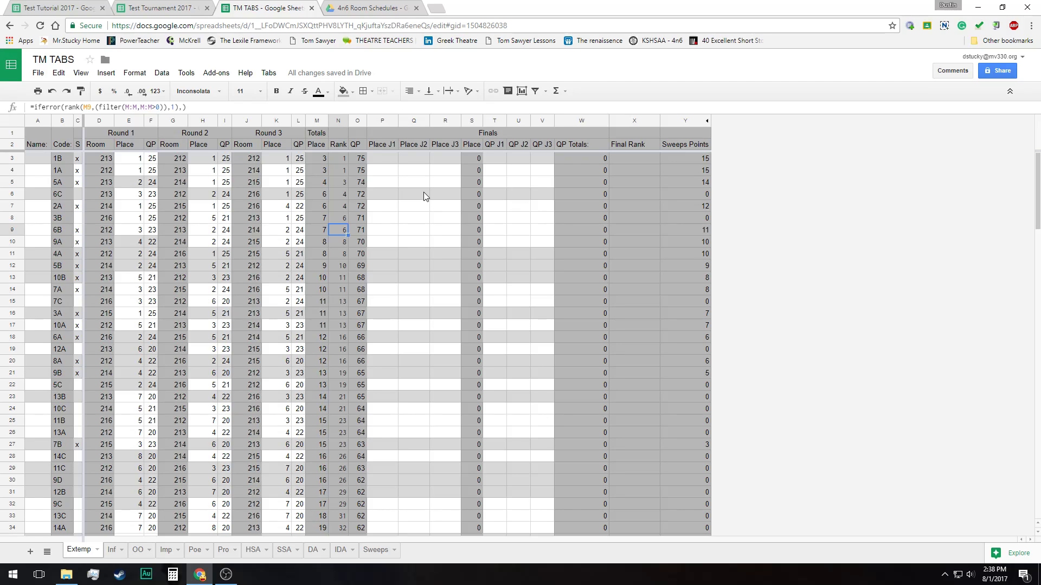
Compare the Totals Rank and QP values of contestants 3B and 6B at the break line
key(Right)
key(Left)
key(Up)
key(Right)
key(Down)
key(Left)
key(Right)
key(Left)
key(Right)
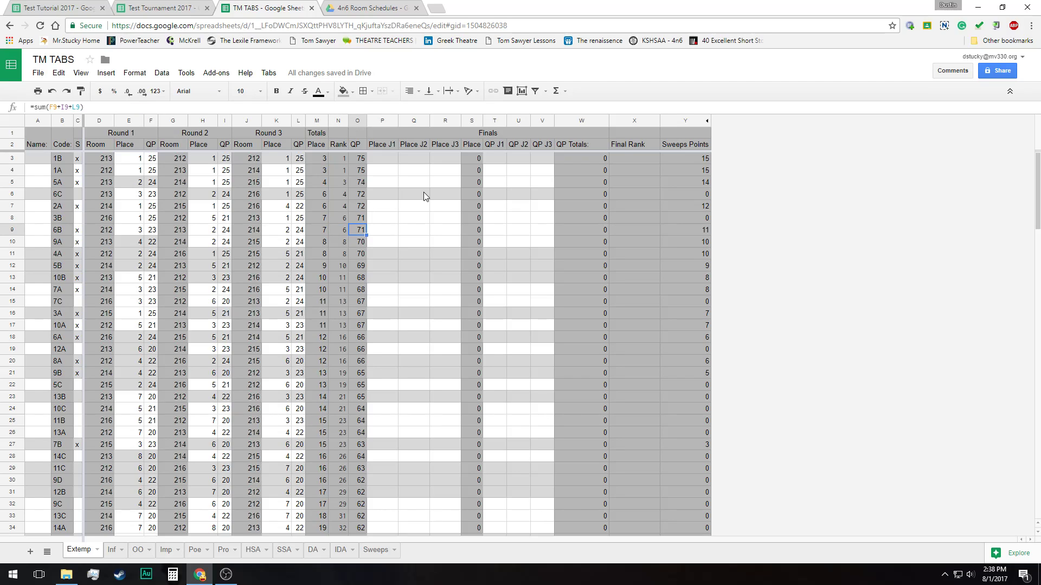
key(Right)
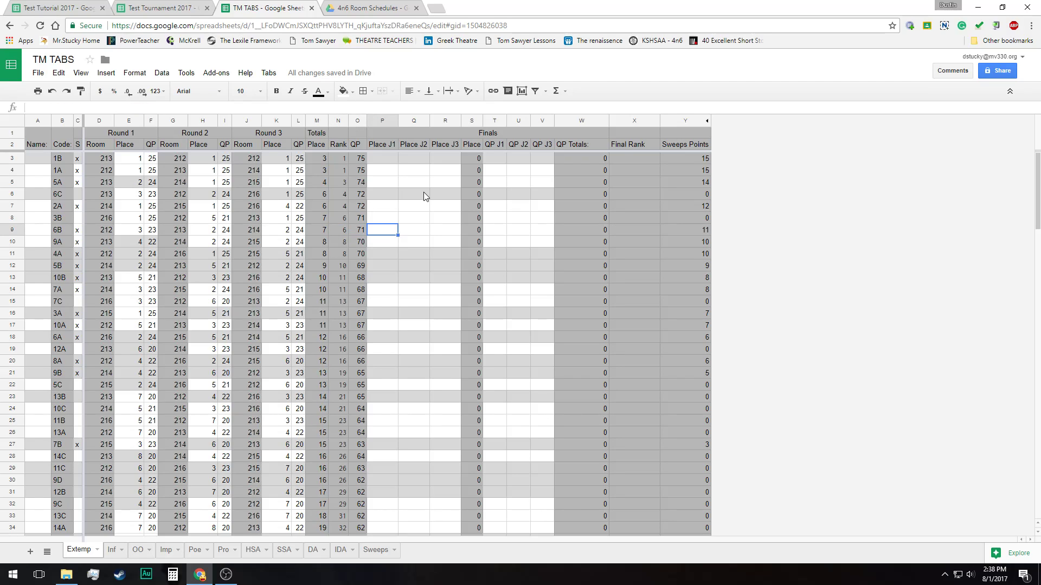
key(Left)
key(Left)
Examine the three judges' Place and QP columns in the Finals section for the seven top contestants
key(Right)
key(Right)
key(Right)
key(Right)
key(Right)
key(Right)
key(Right)
key(Right)
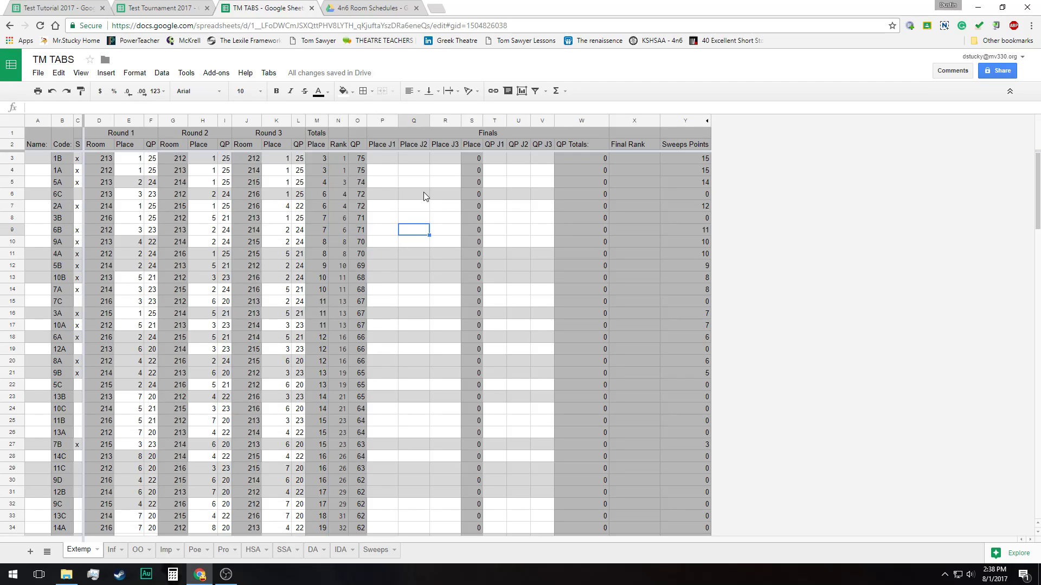
key(Left)
key(Left)
key(Left)
key(Left)
key(Left)
key(Left)
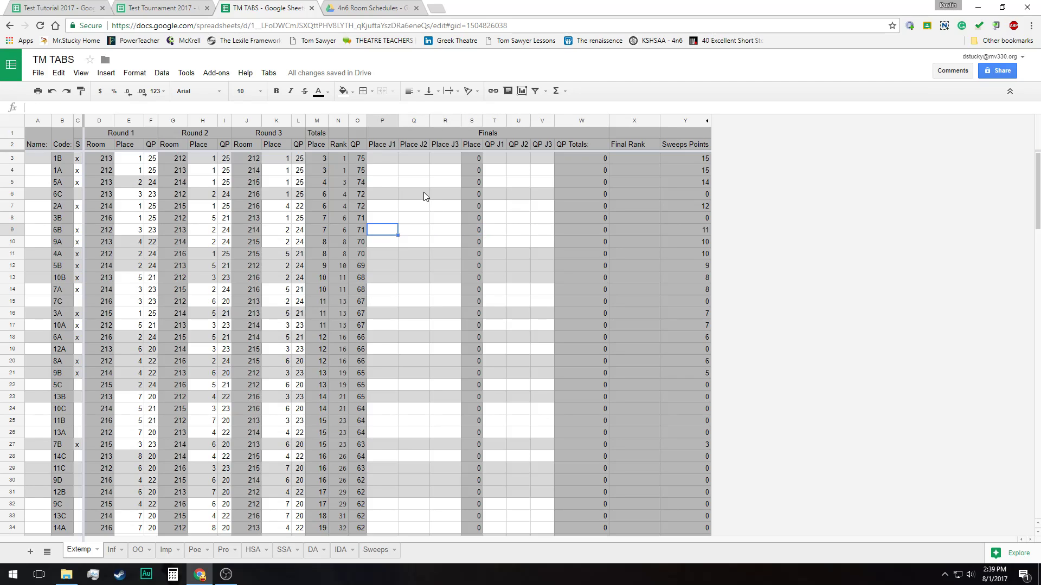
key(Up)
key(Up)
key(Up)
key(Up)
key(Up)
key(Up)
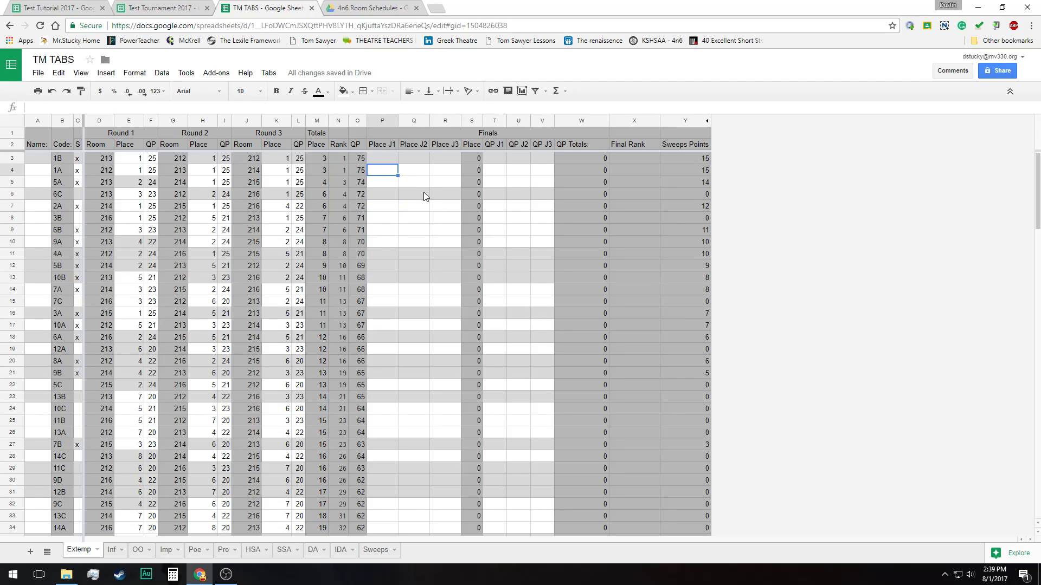
key(Up)
key(Down)
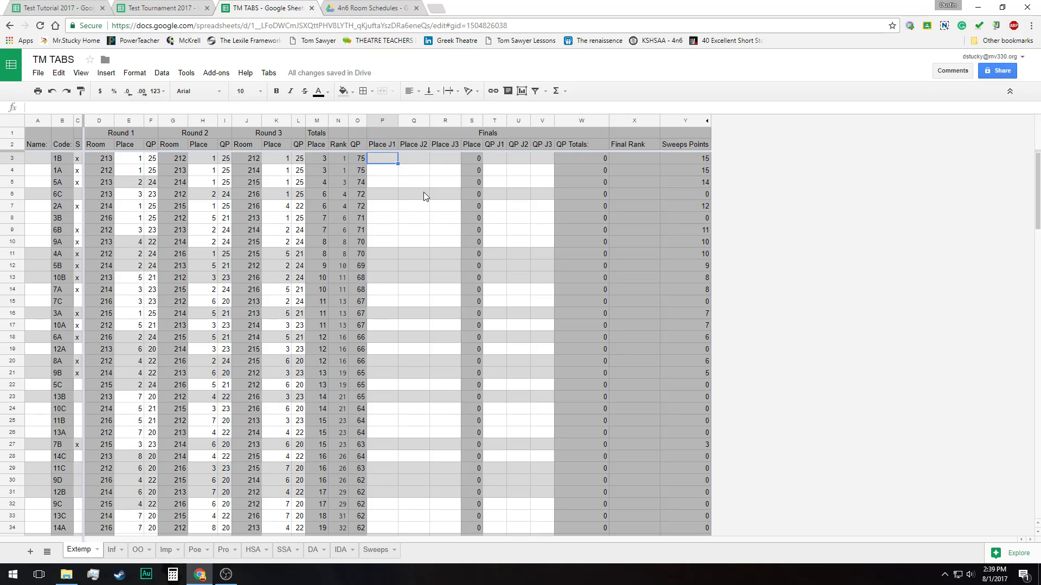
key(Right)
key(Right)
key(Left)
key(Left)
key(Right)
key(Right)
key(Right)
key(Right)
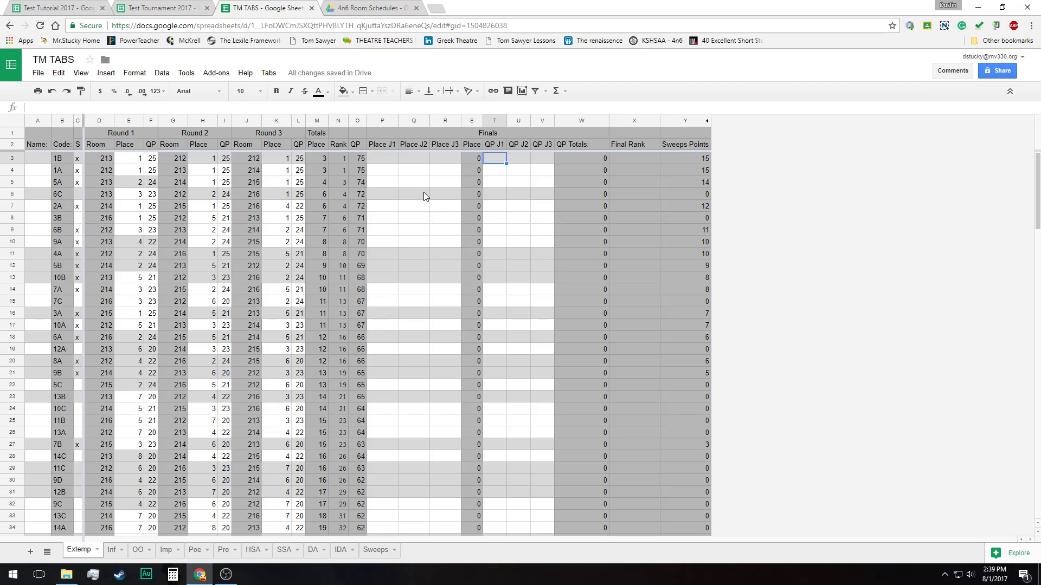
key(Right)
key(Right)
key(Left)
key(Left)
key(Left)
key(Left)
key(Left)
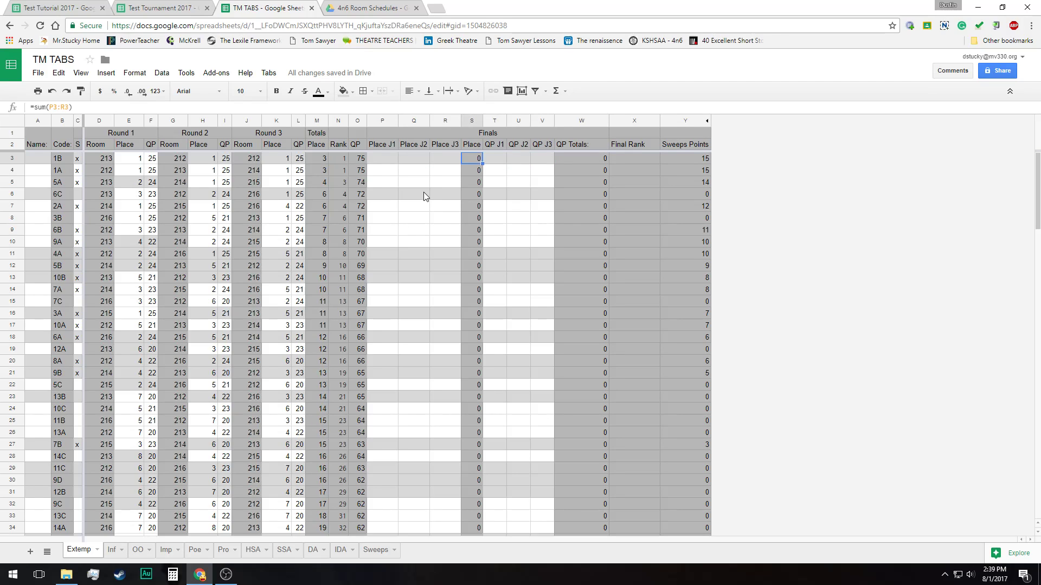
key(Left)
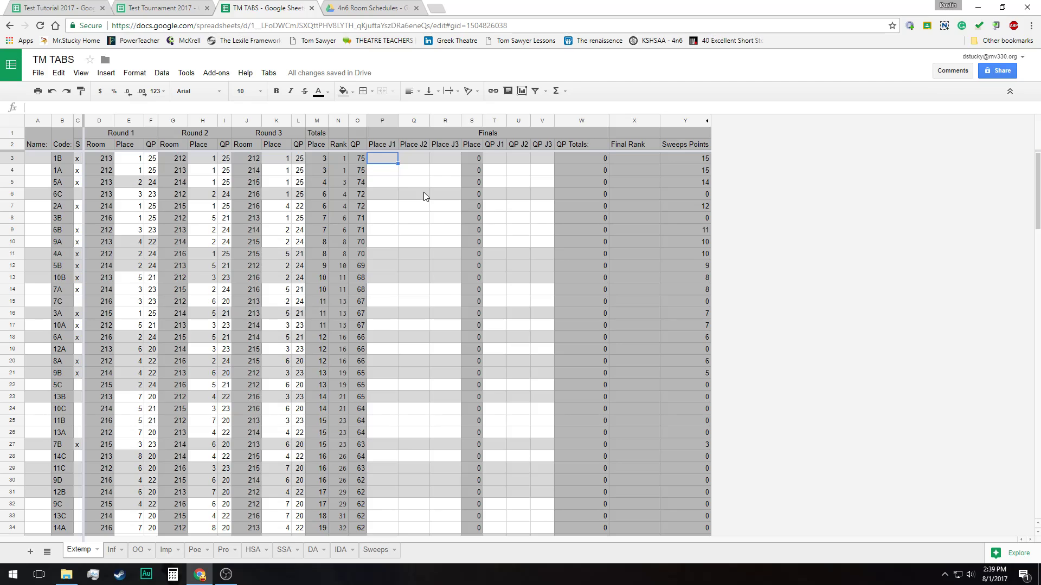
Enter the finals Place J1 values 1 through 7 in order for the top seven contestants, 1B to 6B
text(1)
key(Return)
text(2)
key(Return)
text(3)
key(Return)
text(4)
key(Return)
text(5)
key(Return)
text(6)
key(Return)
text(7)
key(Tab)
Enter the finals Place J2 values 7, 6, 5, 4, 3, 2 and 1 for the top seven contestants, 1B to 6B
key(Up)
key(Up)
key(Up)
key(Up)
key(Up)
key(Up)
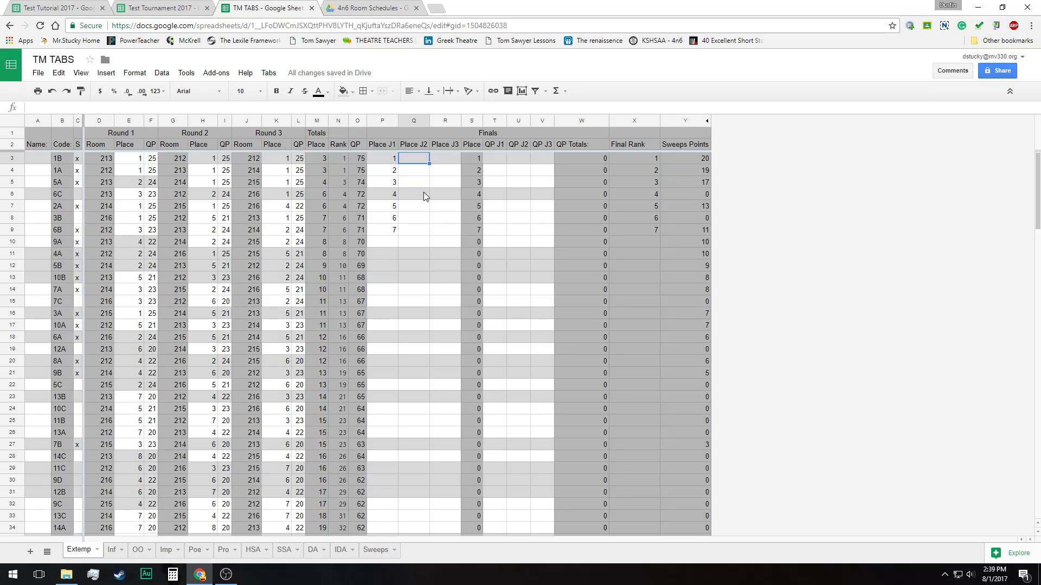
text(7)
key(Return)
text(5)
key(Return)
text(4)
key(Return)
key(Up)
key(Up)
text(6)
key(Return)
text(5)
key(Return)
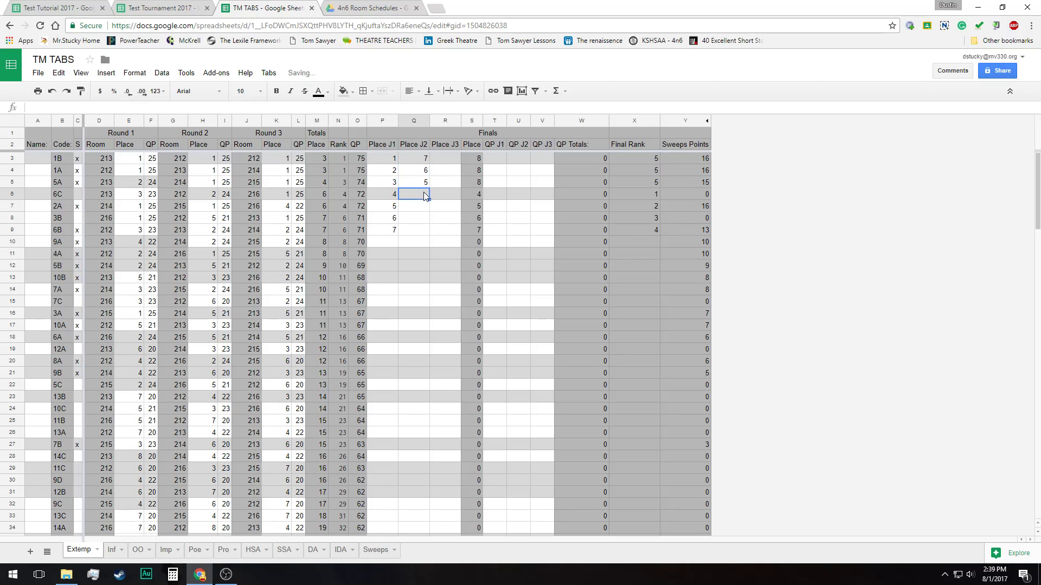
text(4)
key(Return)
text(3)
key(Return)
text(2)
key(Return)
text(1)
key(Tab)
Enter the finals Place J3 values 1, 2, 3 and 4 for contestants 6C, 2A, 3B and 6B
key(Up)
key(Up)
key(Up)
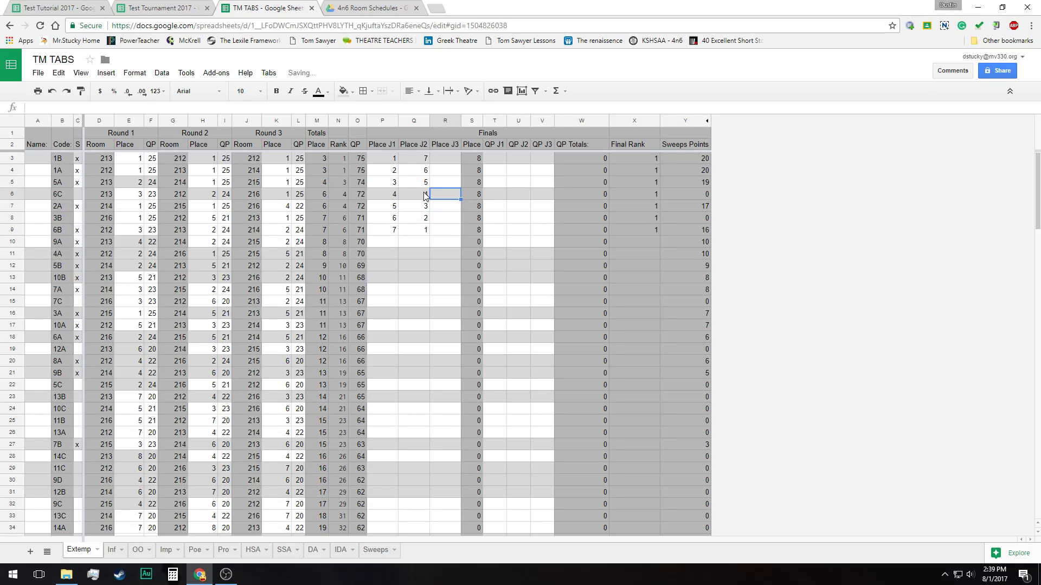
text(1)
key(Return)
text(2)
key(Return)
text(3)
key(Return)
text(4)
Enter the finals Place J3 values 5, 6 and 7 for contestants 1B, 1A and 5A
key(Up)
key(Up)
key(Up)
key(Up)
key(Up)
key(Up)
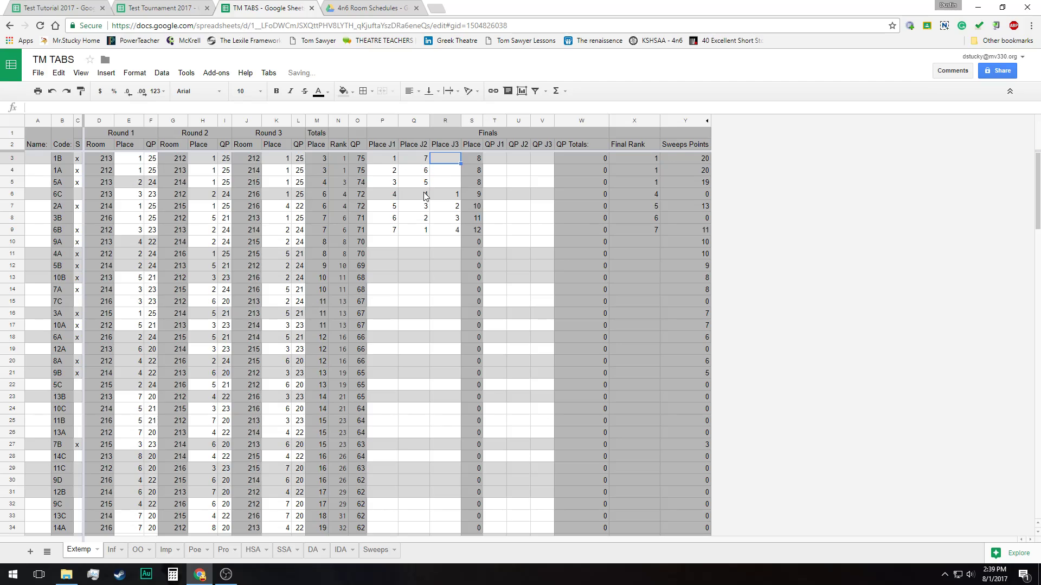
text(5)
key(Return)
text(6)
key(Return)
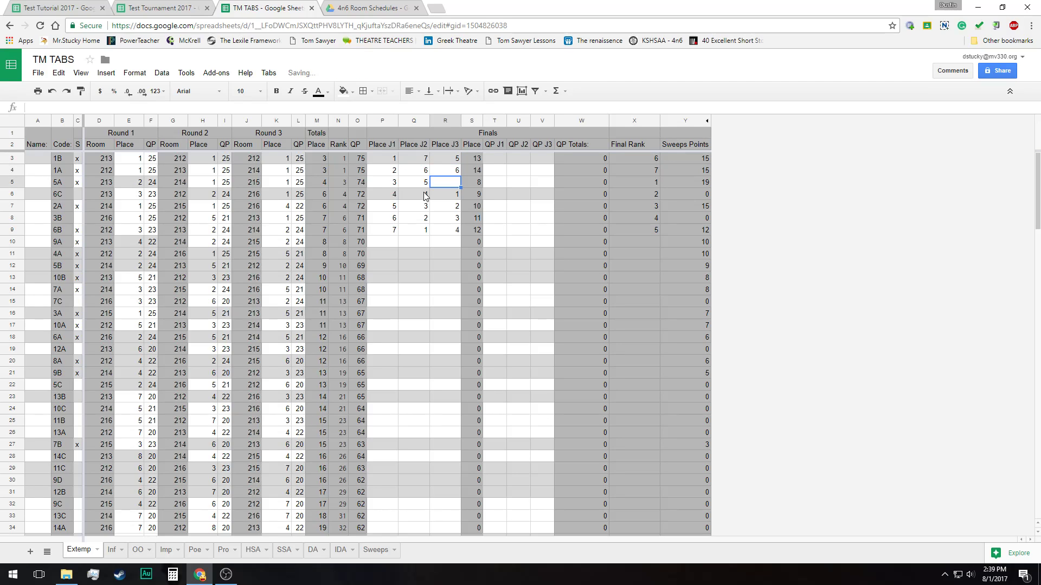
text(7)
key(Return)
Enter the finals QP J1 values 25, 24, 23, 22, 21, 20 and 20 for the top seven contestants, 1B to 6B
key(Up)
key(Up)
key(Up)
key(Right)
key(Right)
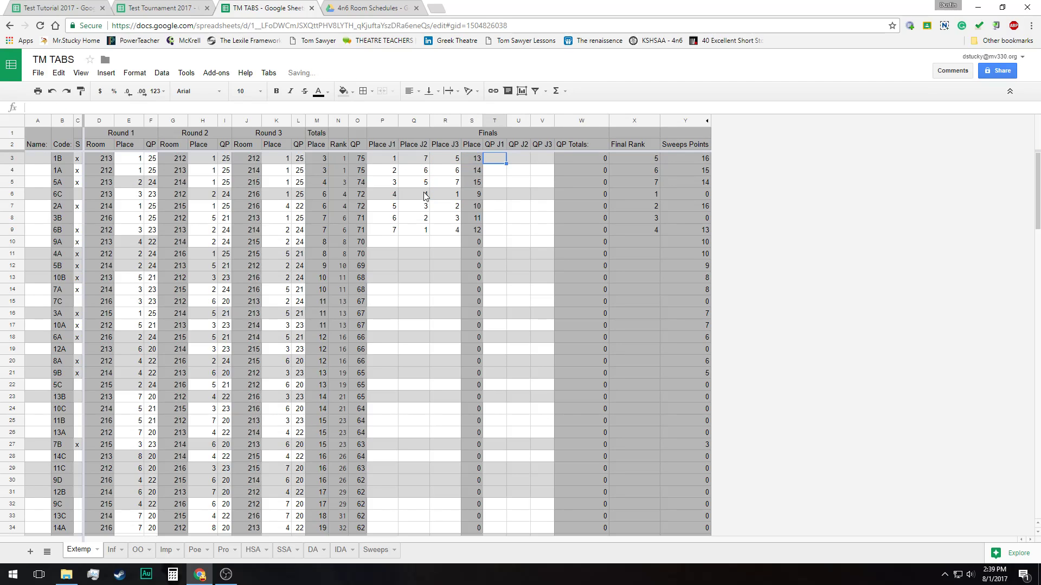
text(25)
key(Return)
text(2)
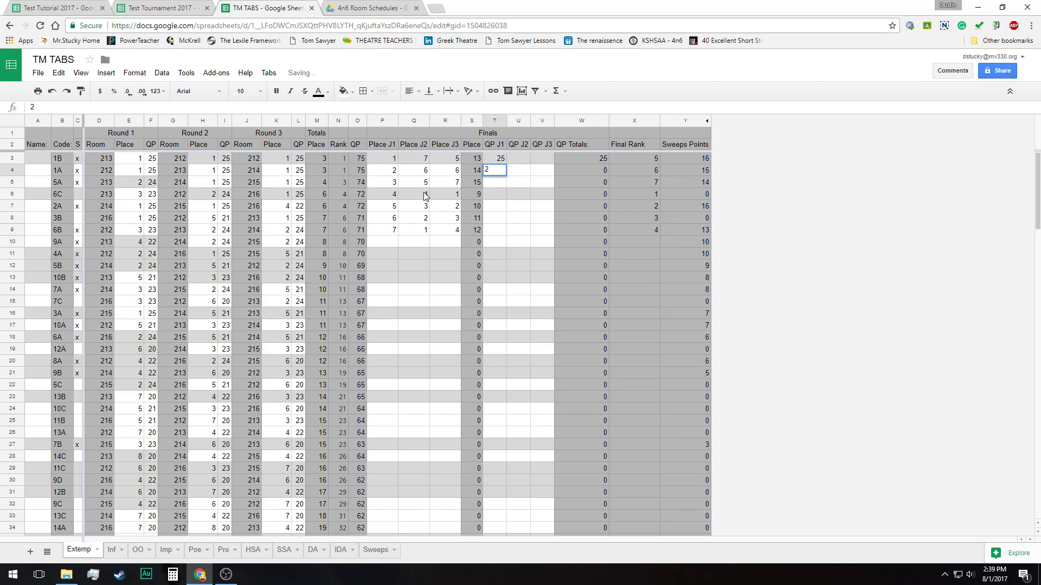
text(4)
key(Return)
text(23)
key(Return)
text(22)
key(Return)
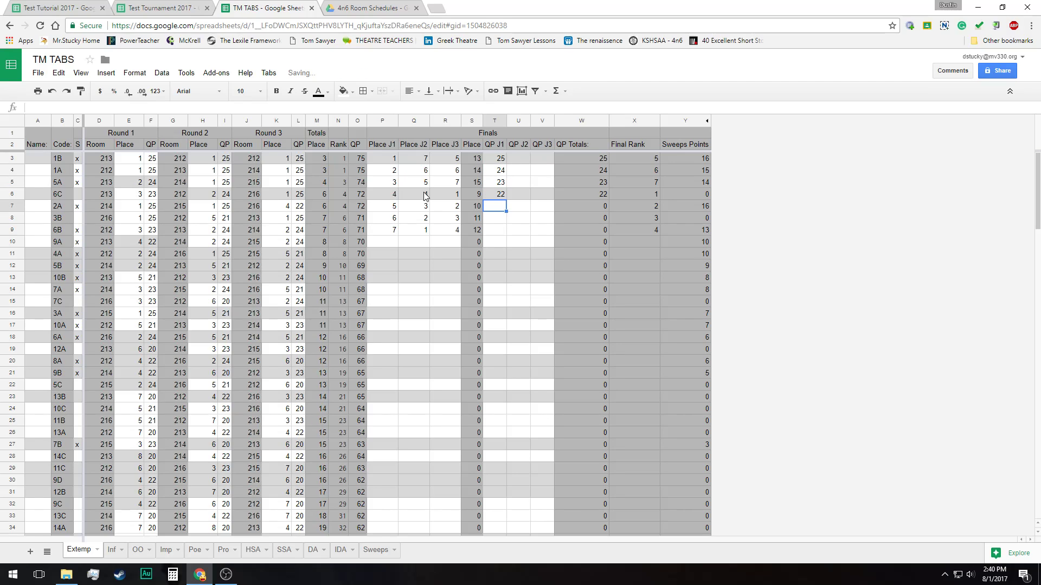
text(21)
key(Return)
text(20)
key(Return)
text(20)
key(ctrl+Return)
Enter the finals QP J2 values 20, 20, 21 and 22 for contestants 1B, 1A, 5A and 6C
key(Up)
key(Up)
key(Up)
key(Up)
key(Up)
key(Up)
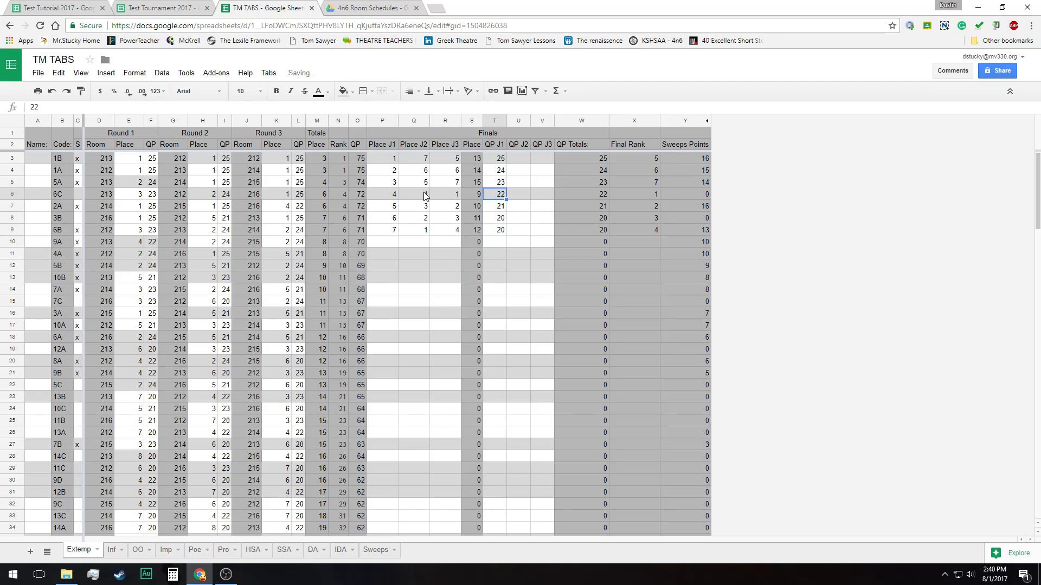
key(Right)
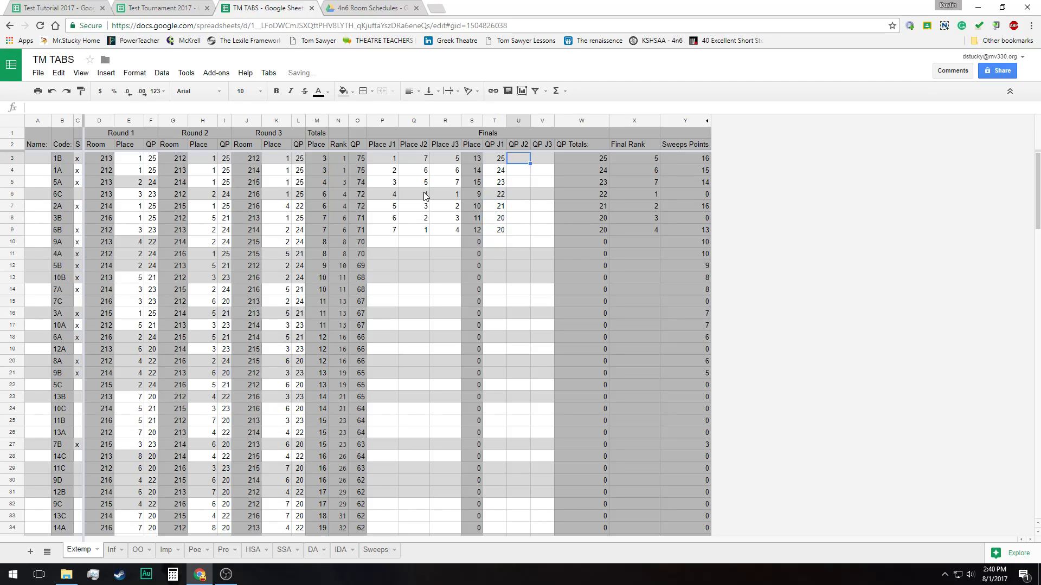
text(20)
key(Return)
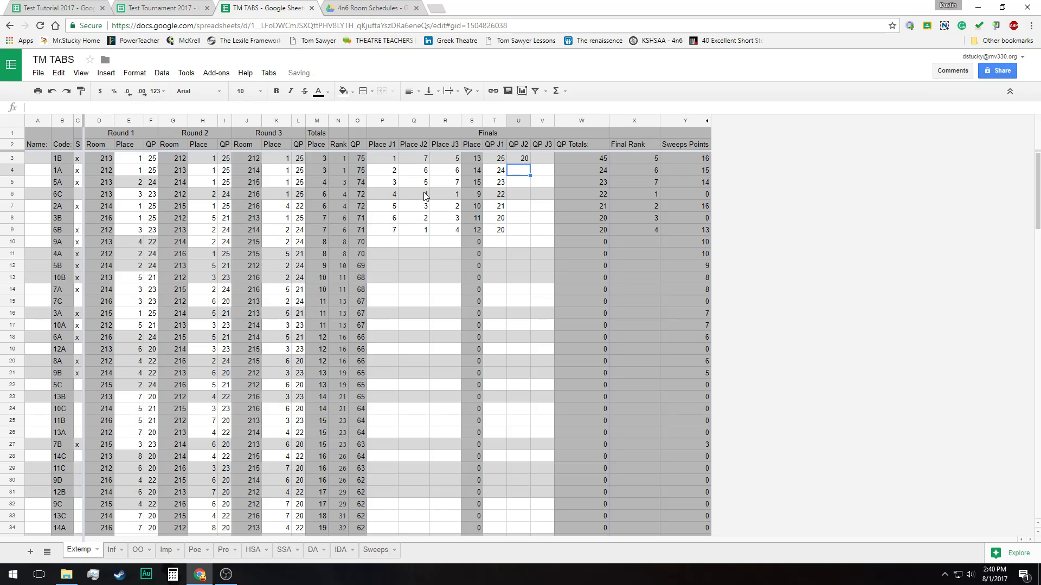
text(20)
key(Return)
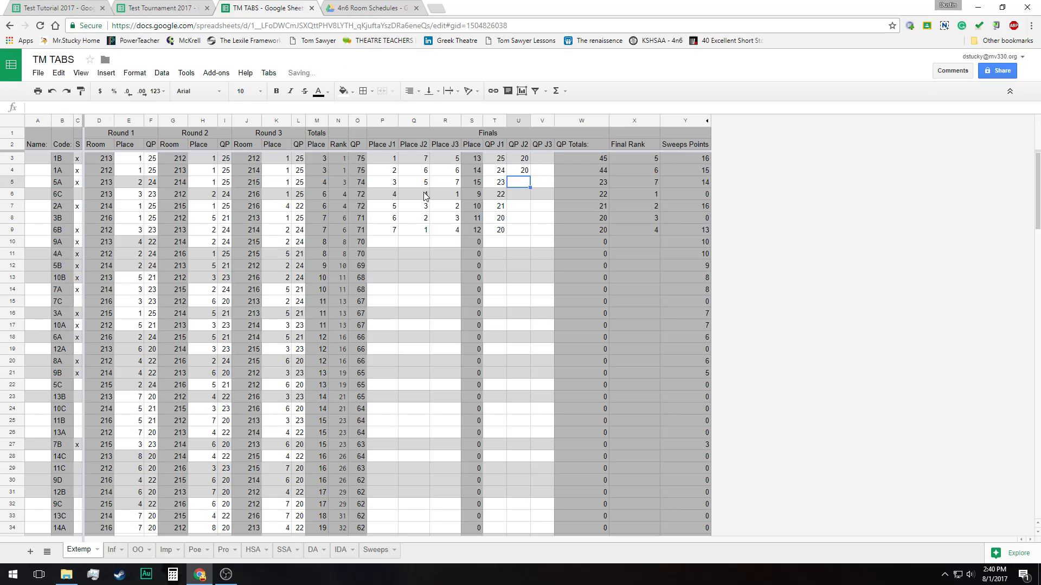
text(21)
key(Return)
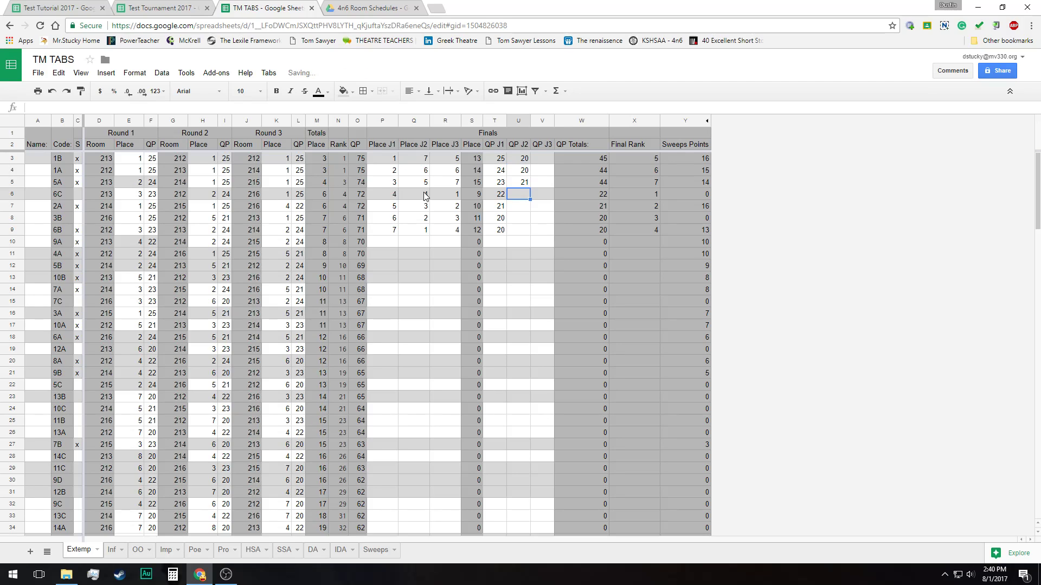
text(22)
key(Return)
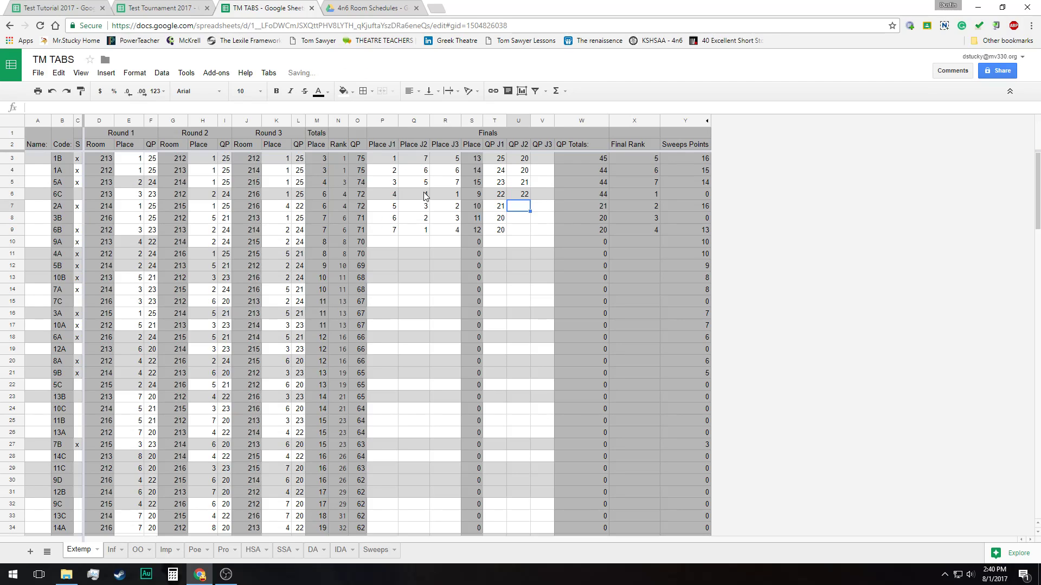
Enter the finals QP J2 values 23, 24 and 25 for contestants 2A, 3B and 6B
text(23)
key(Return)
text(2)
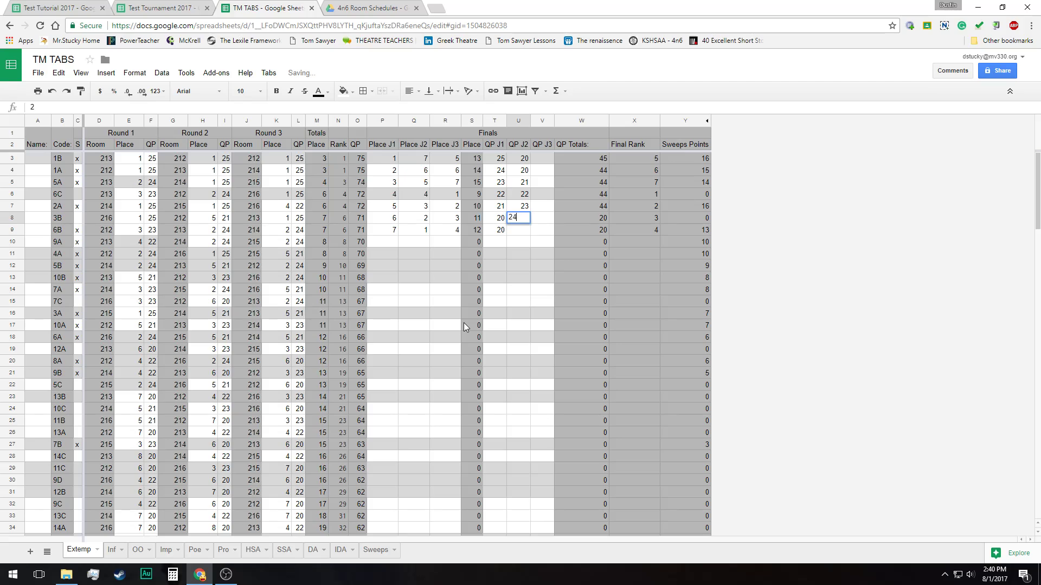
text(4)
key(Return)
text(25)
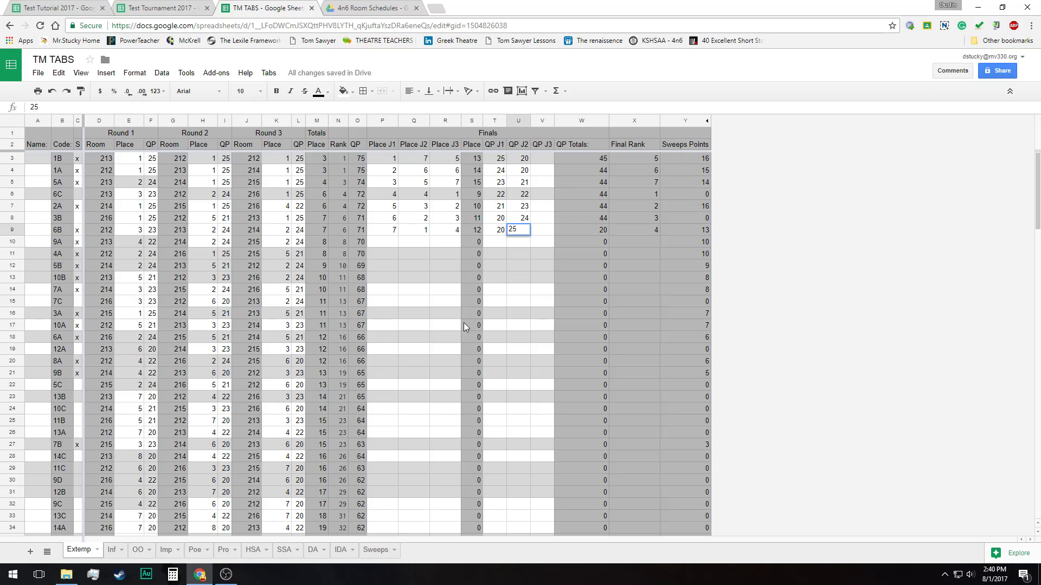
key(Tab)
Enter the finals QP J3 values 22 and 21 for contestants 1B and 1A
key(Up)
key(Up)
key(Up)
key(Up)
key(Up)
key(Up)
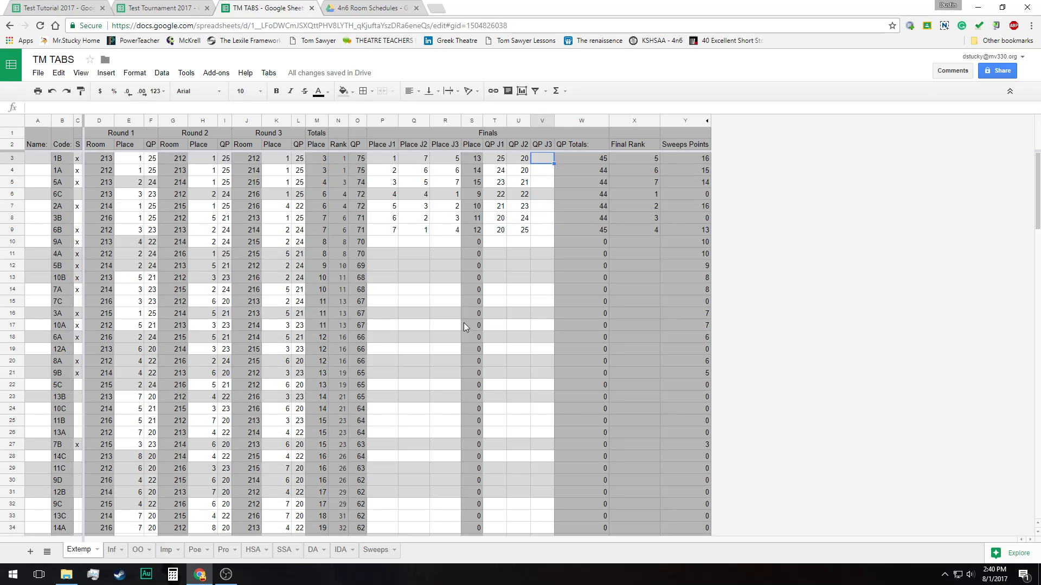
text(22)
key(Return)
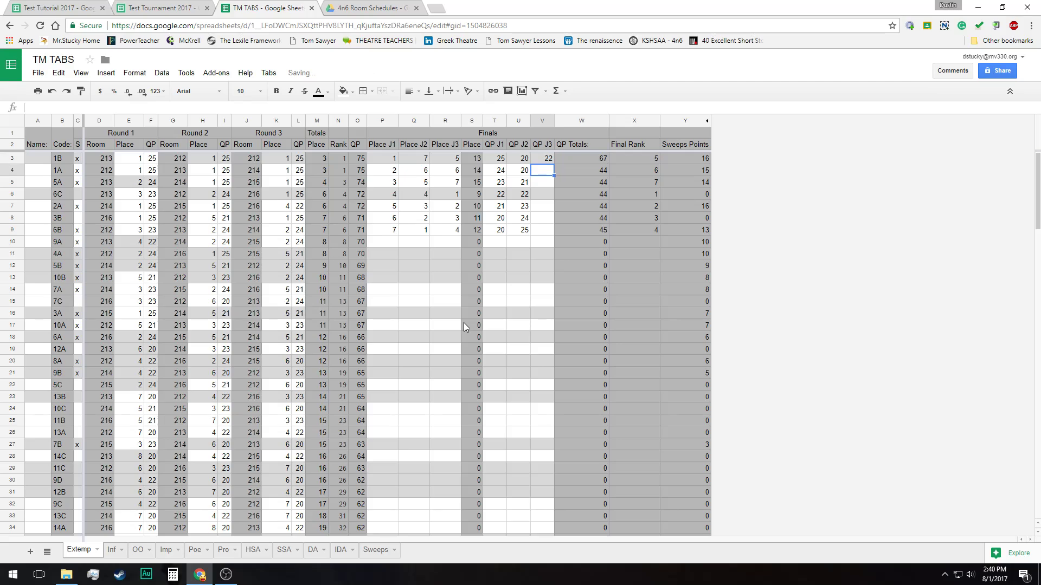
text(21)
key(Return)
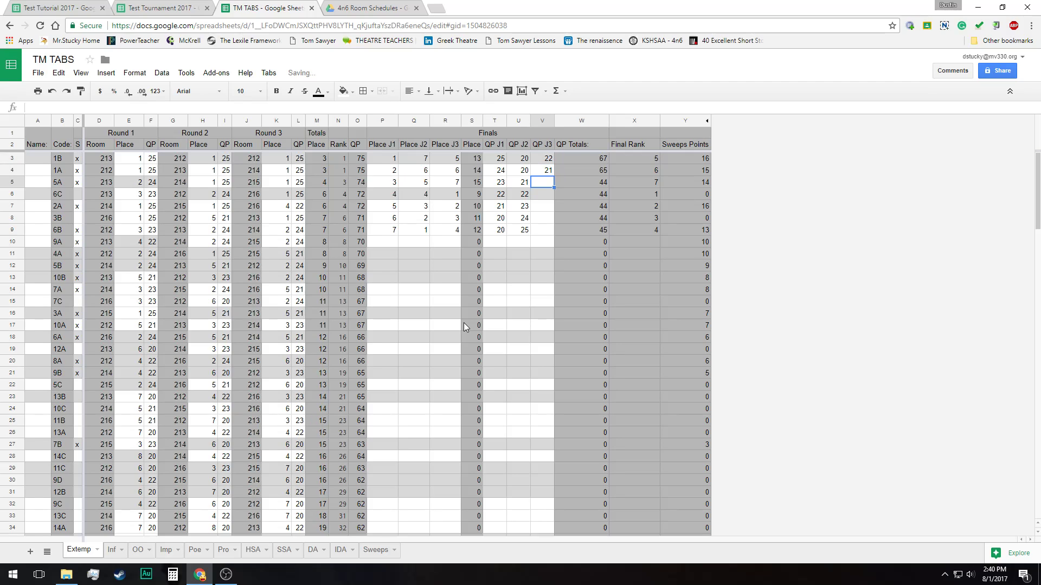
Set the finals QP J3 values to 21, 20 and 20 for contestants 1B, 1A and 5A
key(Up)
key(Up)
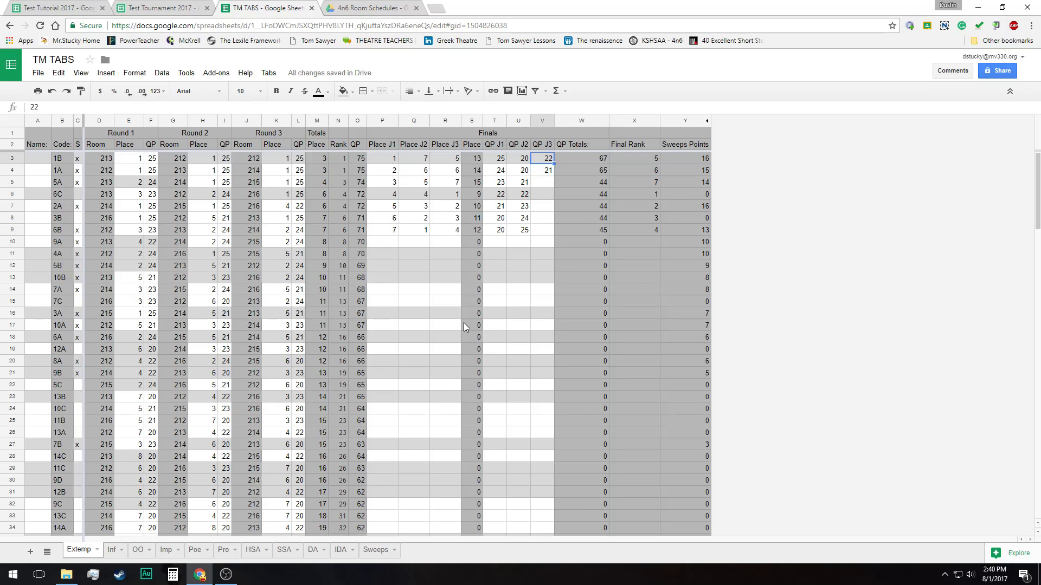
text(21)
key(Return)
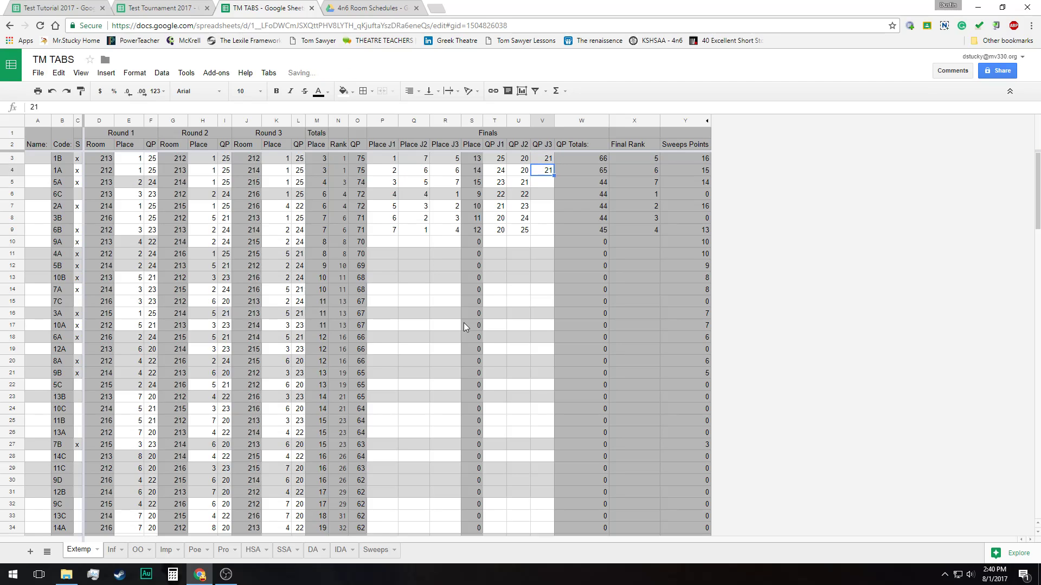
text(20)
key(Return)
text(20)
key(Return)
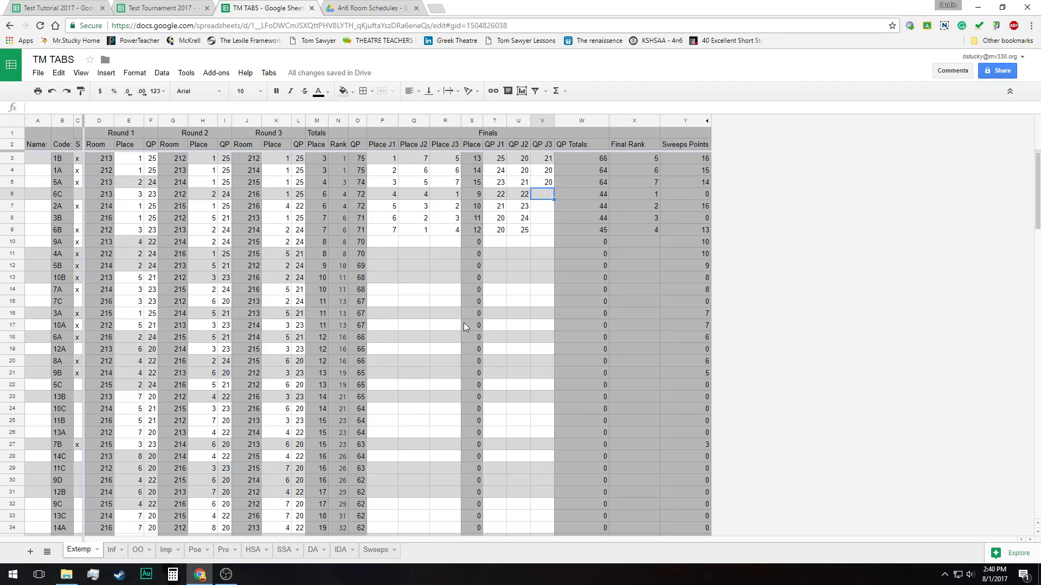
Enter the finals QP J3 values 25, 24, 23 and 22 for contestants 6C, 2A, 3B and 6B
text(25)
key(Return)
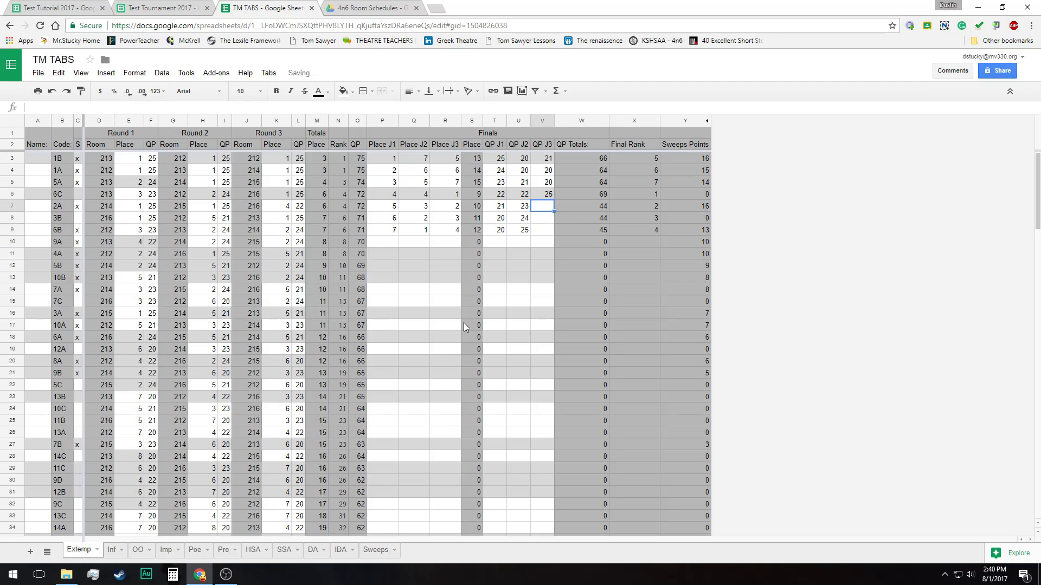
text(24)
key(Return)
text(23)
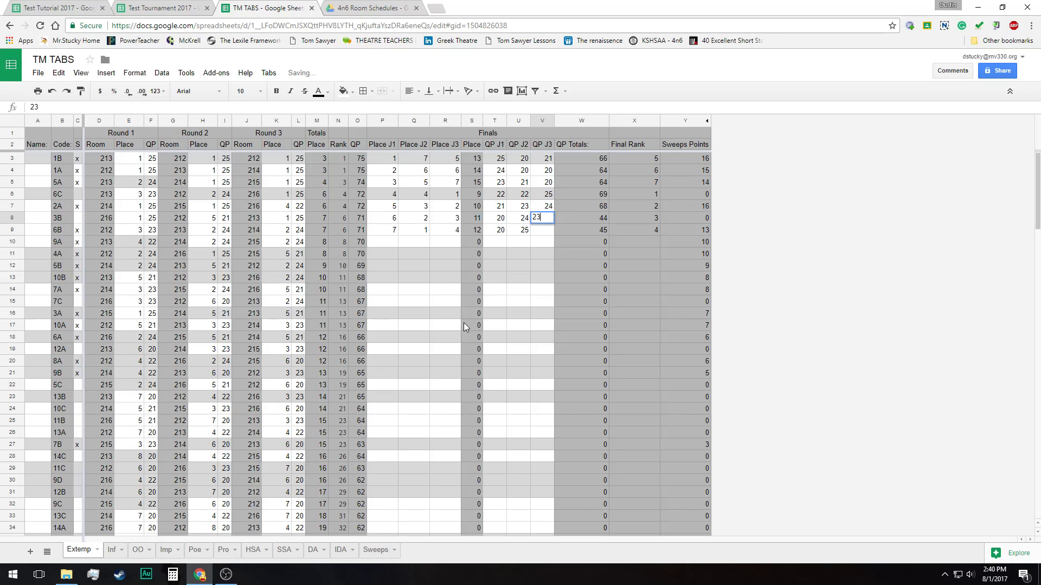
key(Return)
text(22)
key(Return)
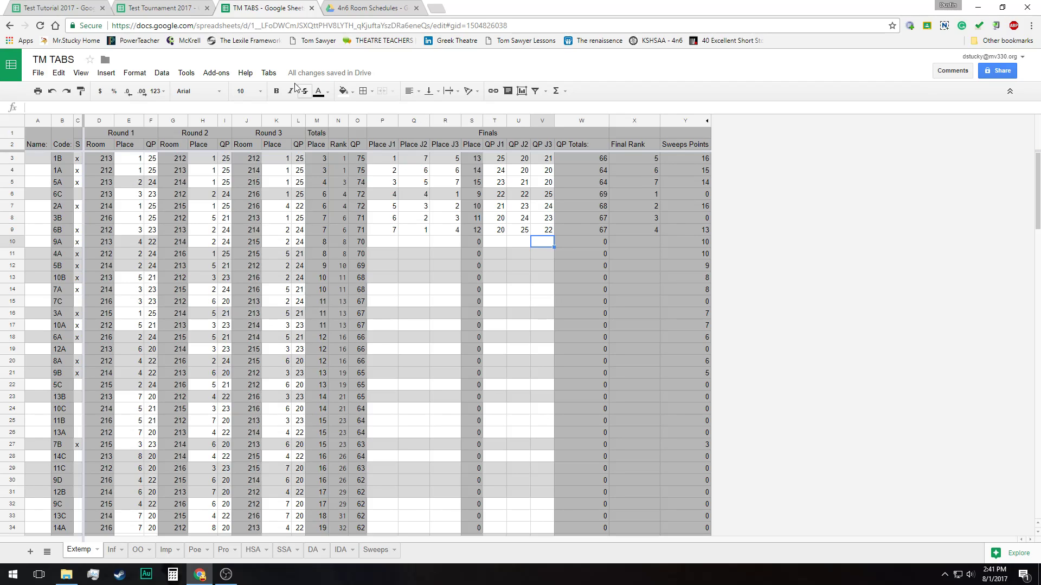
Run the Finals tabulation on the Extemp sheet and select the Final Rank values of the seven finalists
click(273, 75)
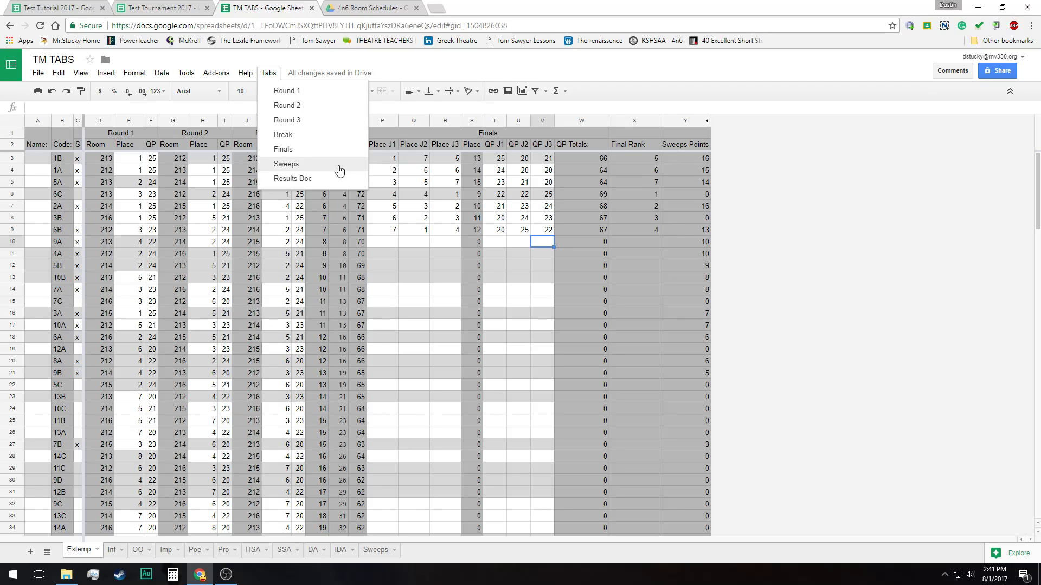
click(309, 153)
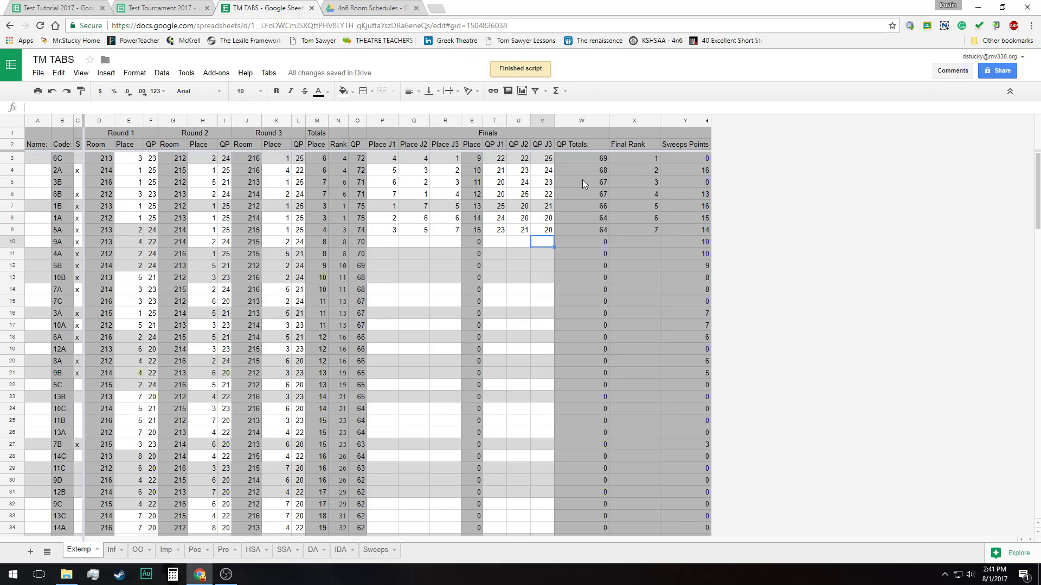
drag(640, 158, 642, 232)
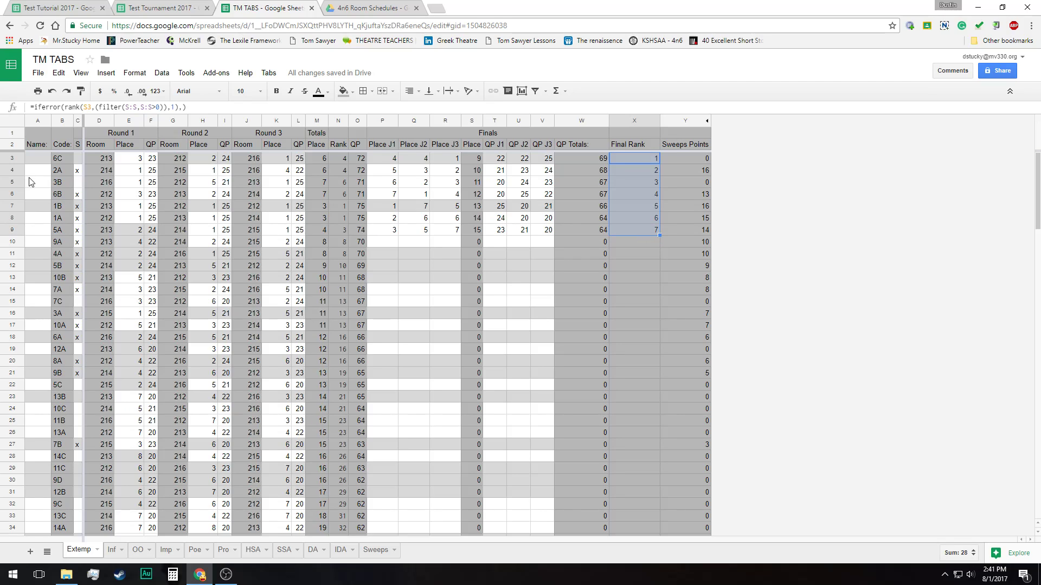
Go through the seven finalists' codes in sorted order and check their Final Rank values
click(58, 156)
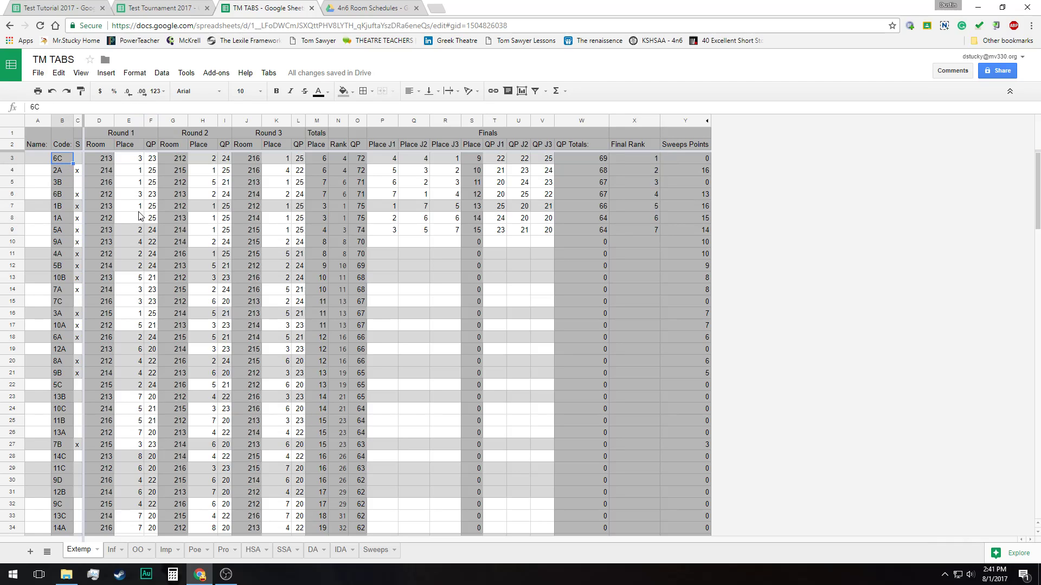
key(Down)
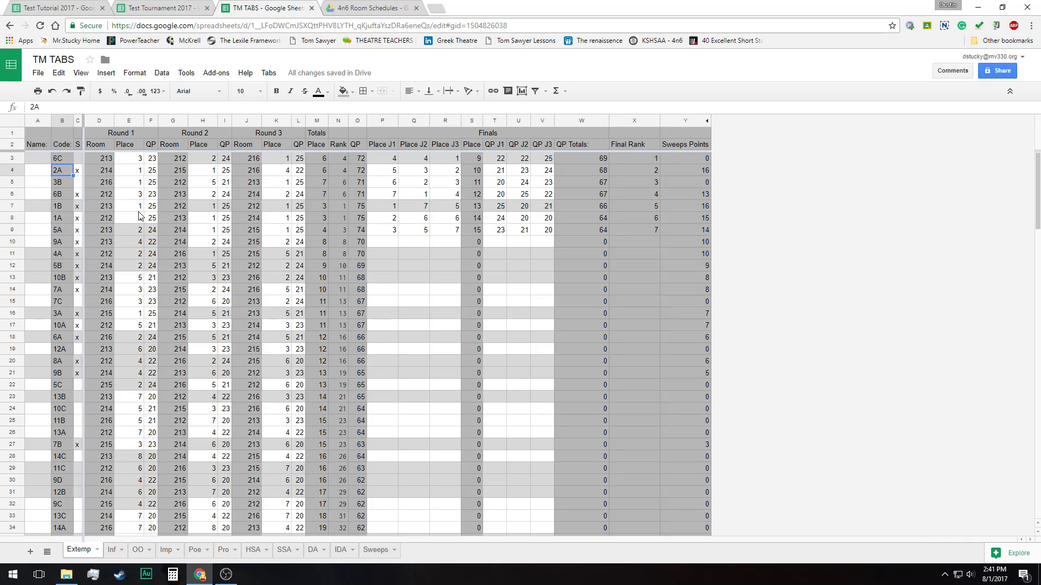
key(Down)
key(Down)
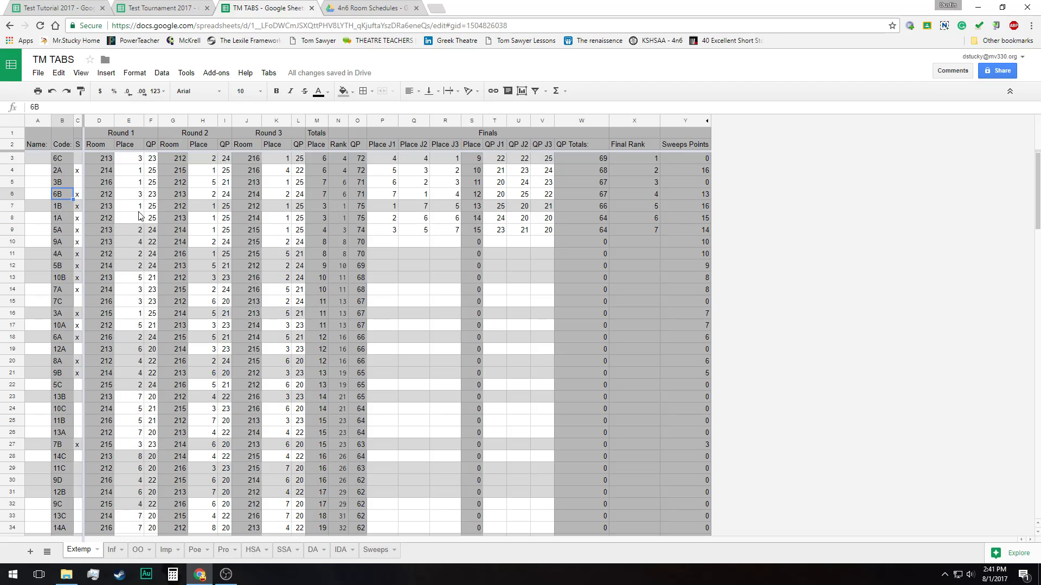
key(Down)
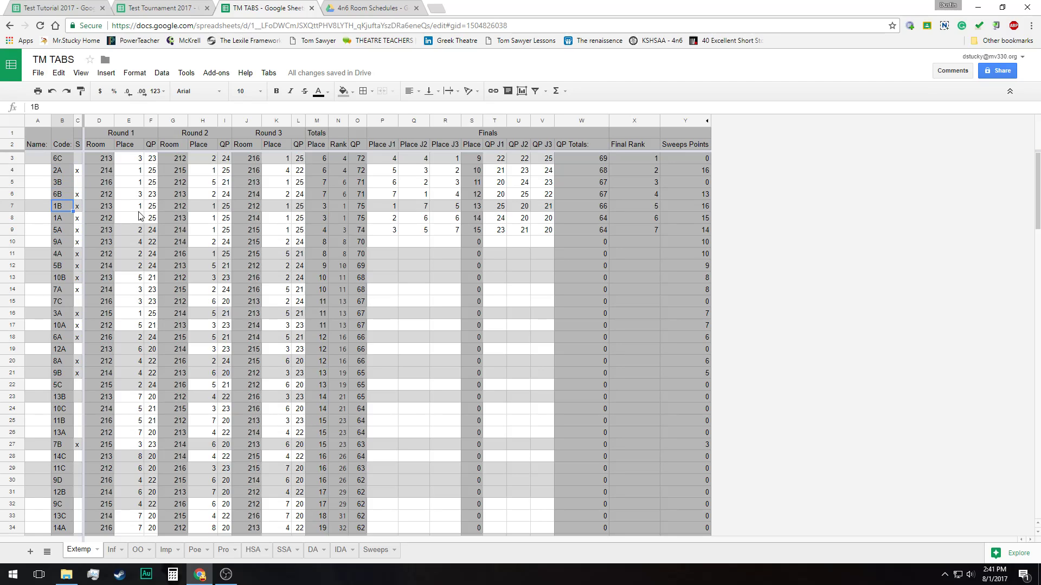
key(Down)
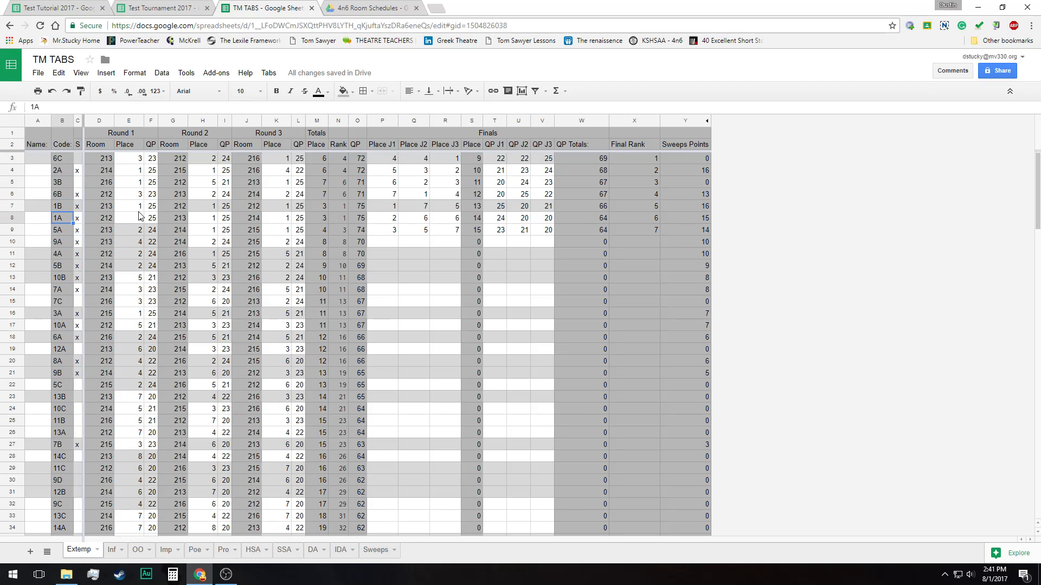
key(Down)
key(Right)
key(Right)
key(Right)
key(Right)
key(Right)
key(Right)
key(Right)
key(Right)
key(Right)
key(Left)
key(Right)
key(Right)
key(Right)
key(Right)
key(Right)
key(Right)
key(Right)
key(Right)
key(Right)
key(Right)
key(Right)
key(Right)
key(Right)
key(Right)
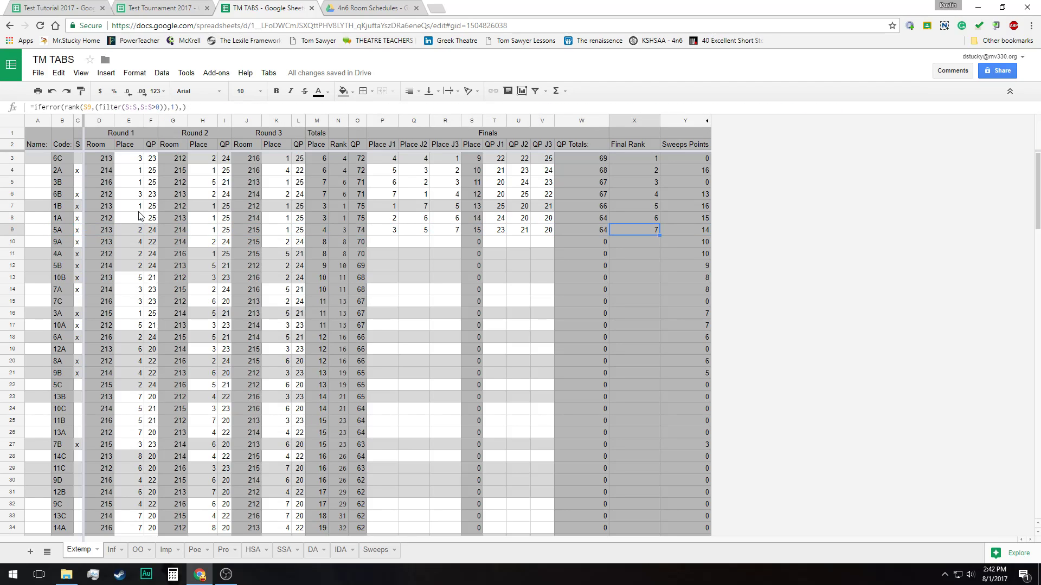
key(Up)
key(Up)
key(Up)
key(Up)
key(Up)
key(Up)
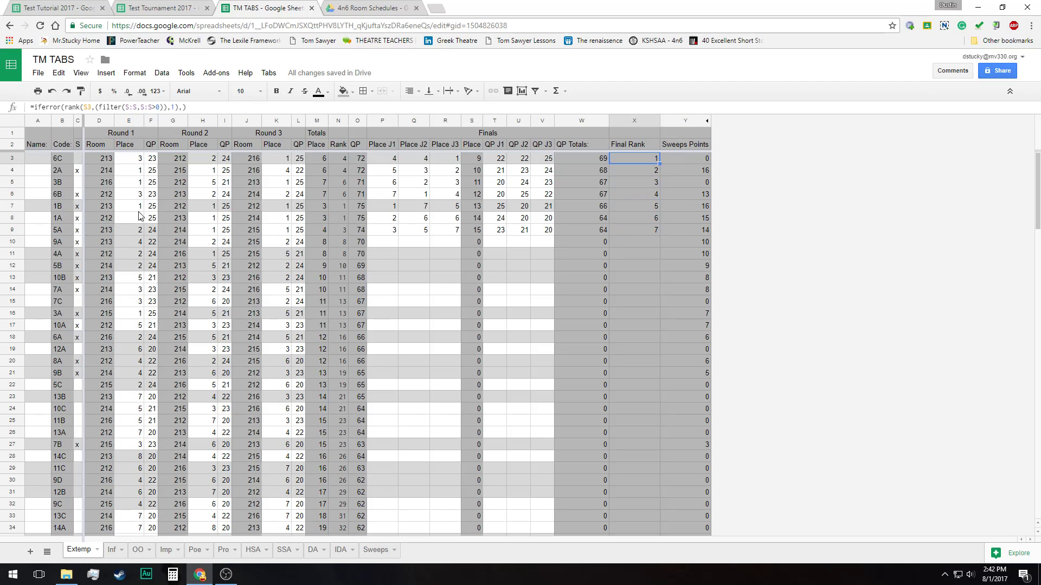
Examine the Sweeps Points column for the finalists and the contestants just below them
key(Right)
key(Down)
key(Down)
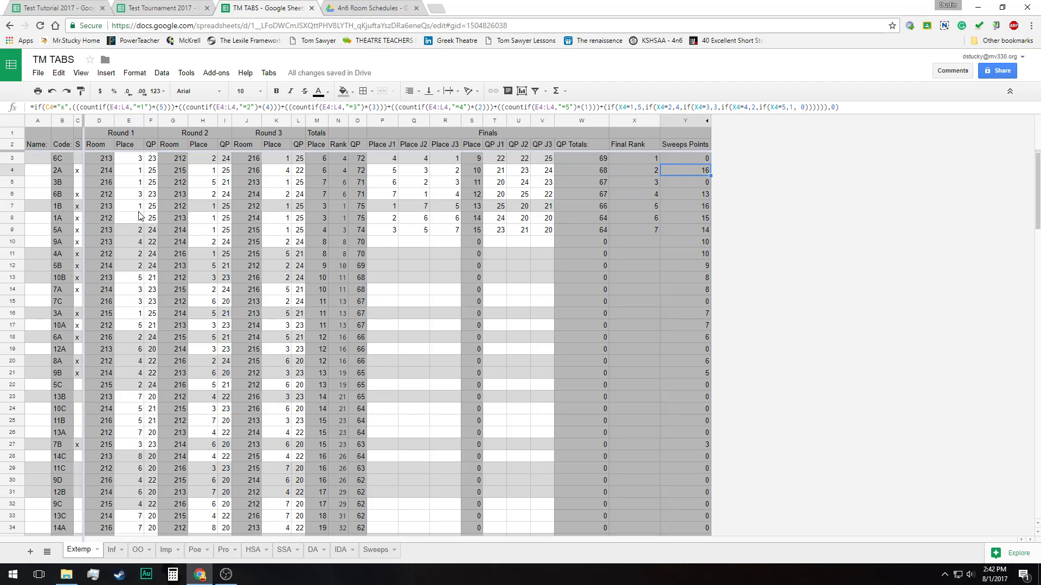
key(Down)
key(Down)
key(Down)
key(Down)
key(Down)
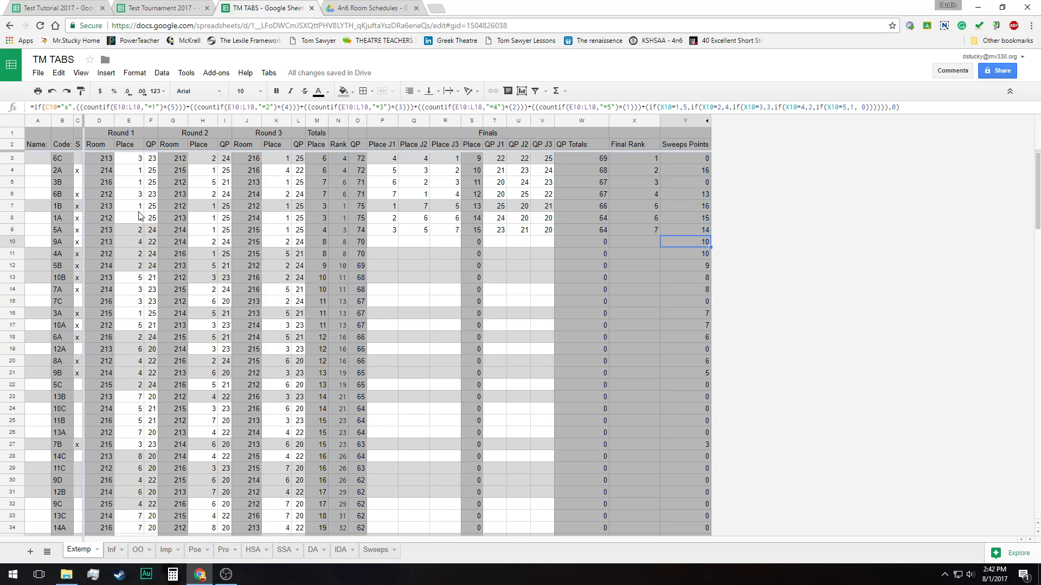
key(Up)
key(Up)
key(Up)
key(Up)
key(Up)
key(Up)
key(Up)
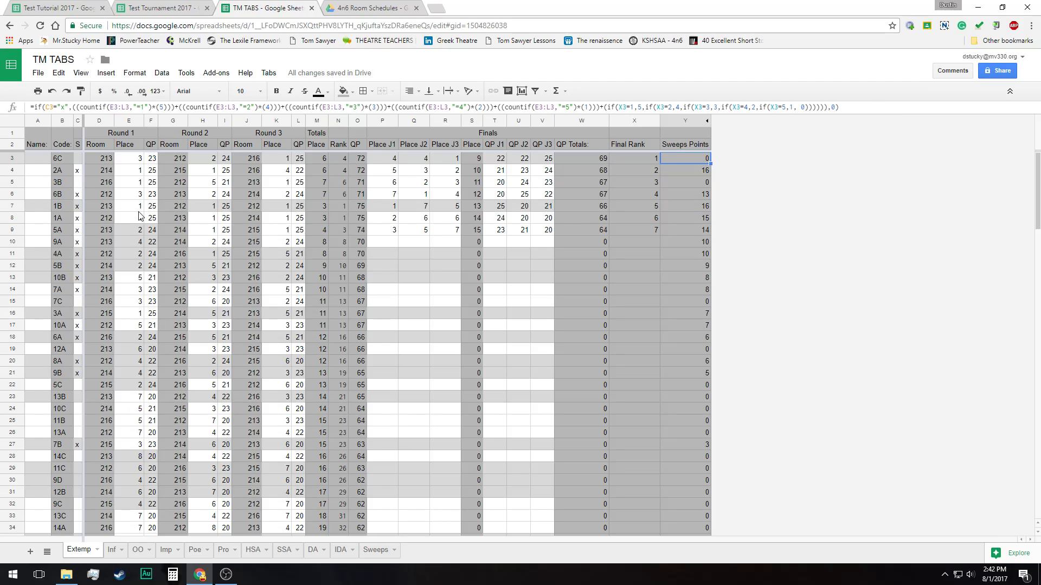
key(Down)
key(Up)
Mark contestant 3B as a sweeps entry with an x in the S column
key(Down)
key(Down)
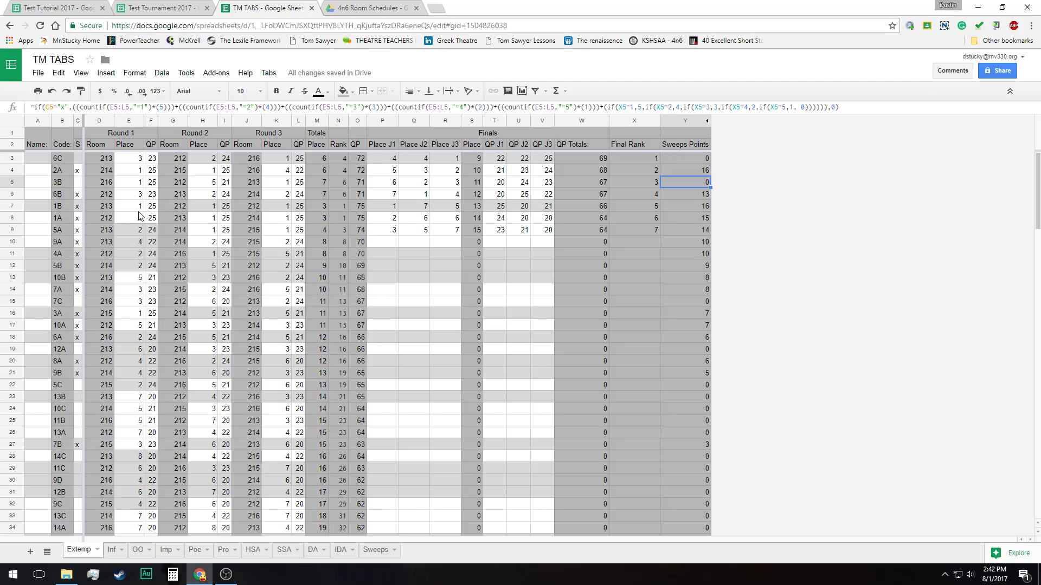
key(Left)
key(Left)
key(Left)
key(Left)
key(Left)
key(Left)
key(Left)
key(Left)
key(Left)
key(Left)
key(Left)
key(Left)
key(Left)
key(Left)
key(Left)
key(Left)
key(Left)
key(Left)
key(Left)
key(Left)
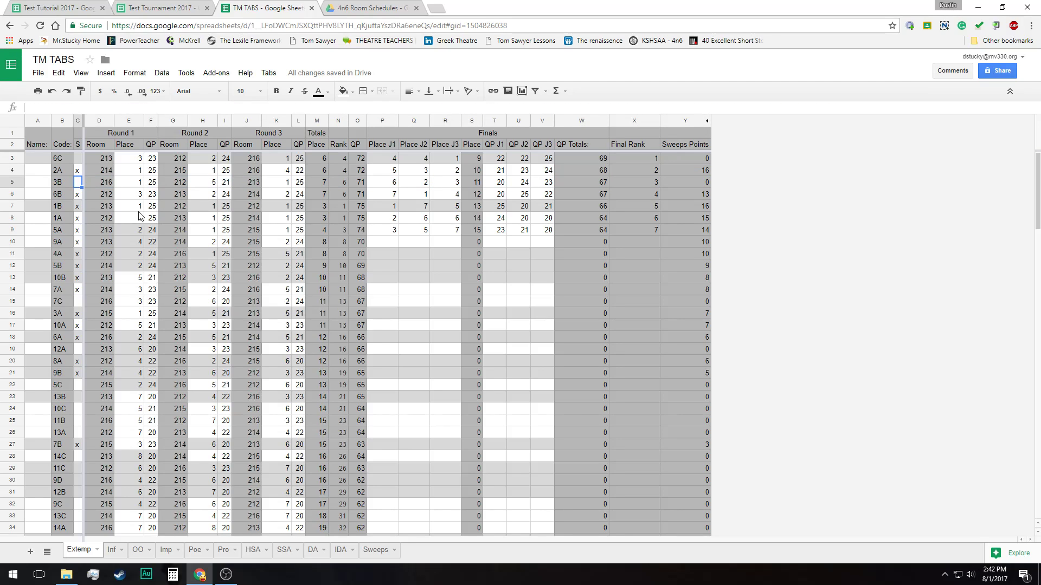
text(x)
key(Return)
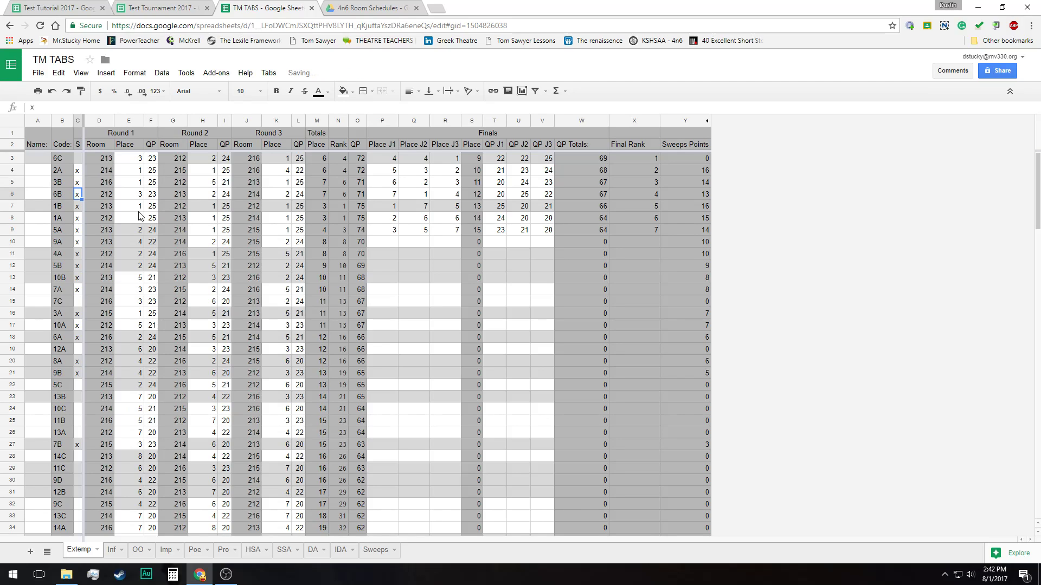
Recheck the finalists' Sweeps Points, ending at the top-ranked contestant, 6C
key(Down)
key(Down)
key(Down)
key(Right)
key(Right)
key(Right)
key(Right)
key(Right)
key(Right)
key(Right)
key(Right)
key(Right)
key(Right)
key(Right)
key(Right)
key(Right)
key(Right)
key(Right)
key(Right)
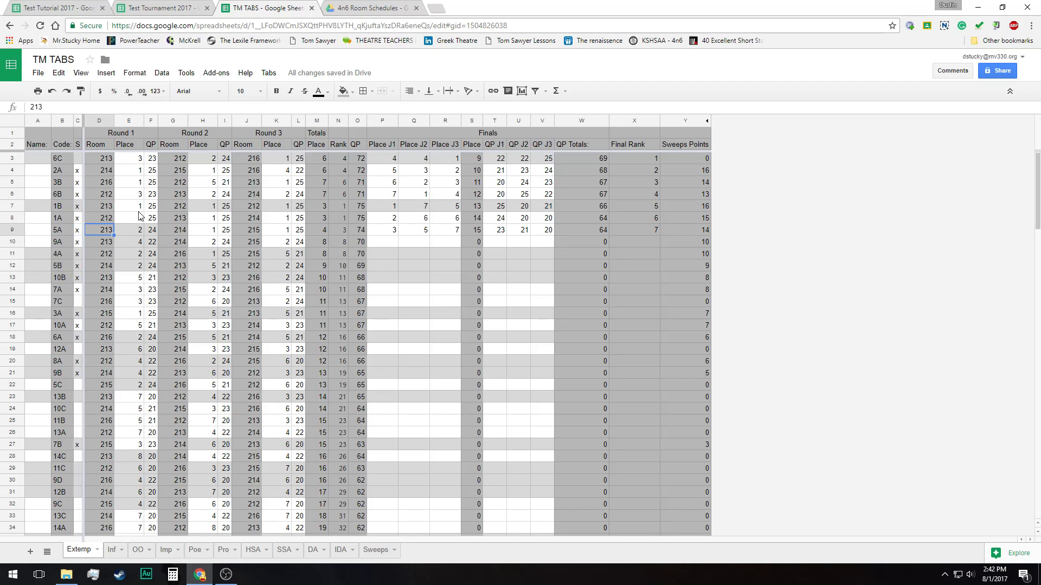
key(Right)
key(Right)
key(Right)
key(Right)
key(Right)
key(Right)
key(Up)
key(Up)
key(Up)
key(Up)
key(Up)
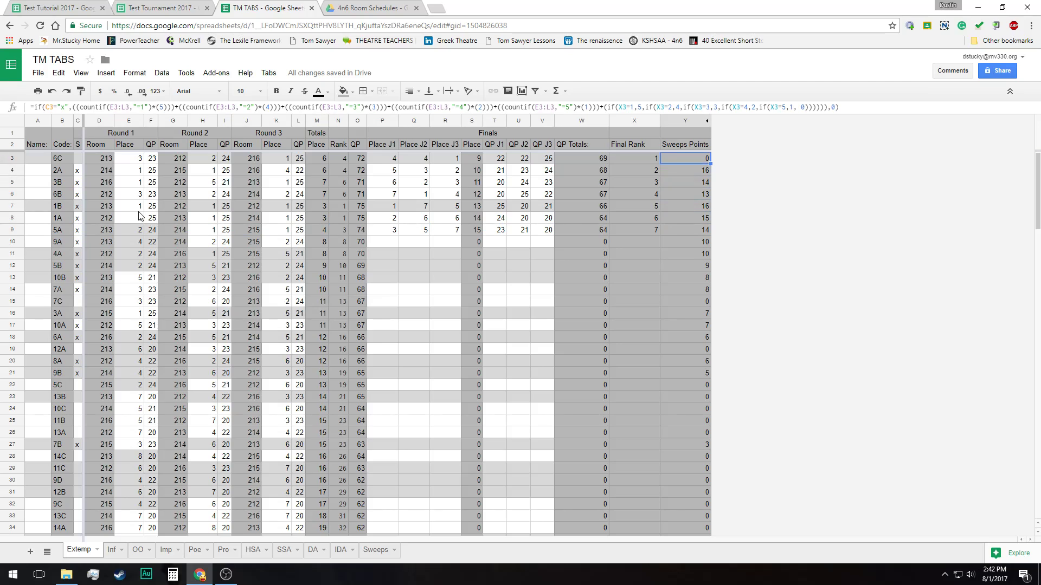
key(Down)
key(Down)
key(Down)
key(Down)
key(Down)
key(Down)
key(Down)
key(Down)
key(Down)
key(Down)
key(Down)
key(Down)
key(Down)
key(Down)
key(Left)
key(Left)
key(Left)
key(Left)
key(Left)
key(Left)
key(Left)
key(Left)
key(Left)
key(Left)
key(Left)
key(Left)
key(Left)
key(Left)
key(Left)
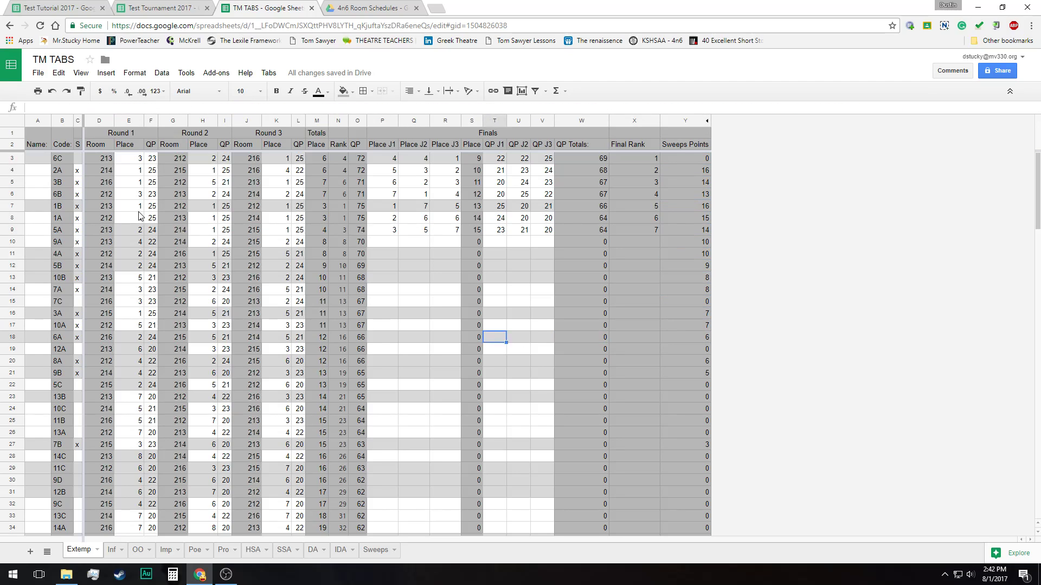
key(Up)
key(Up)
key(Up)
key(Up)
key(Up)
key(Up)
key(Up)
key(Up)
key(Up)
key(Up)
key(Up)
key(Up)
key(Up)
key(Up)
key(Up)
key(Up)
key(Up)
key(Down)
key(Down)
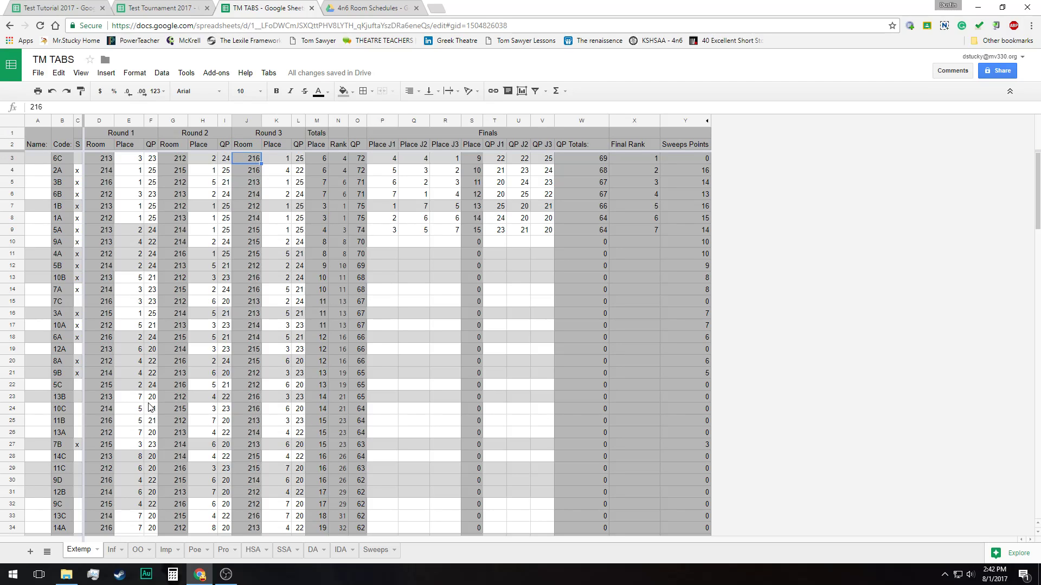
Run the Sweeps tabulation on the Sweeps sheet and check the top-ranked school's points and rank
scroll(159, 480, down, 5)
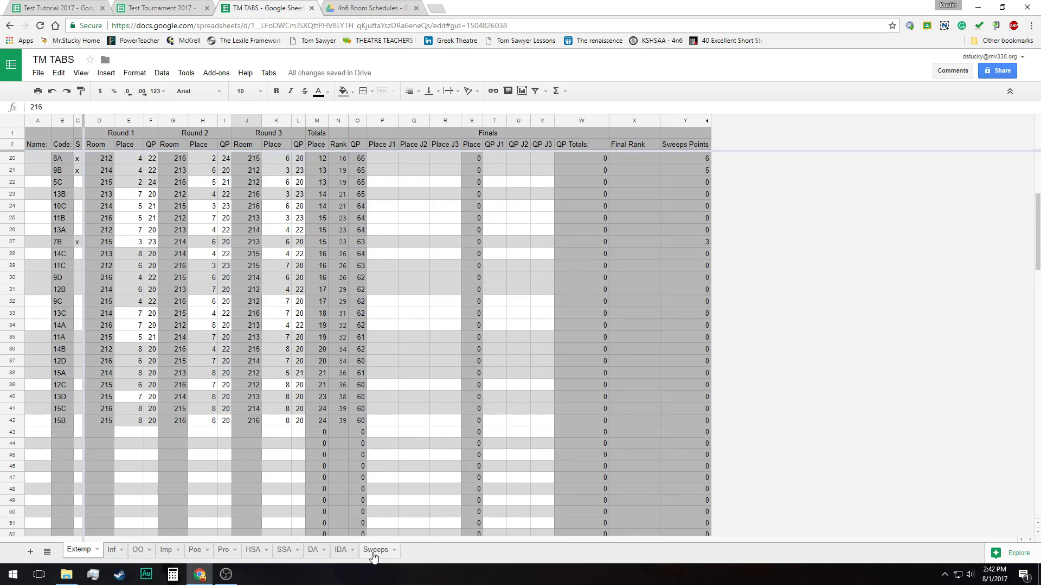
click(375, 550)
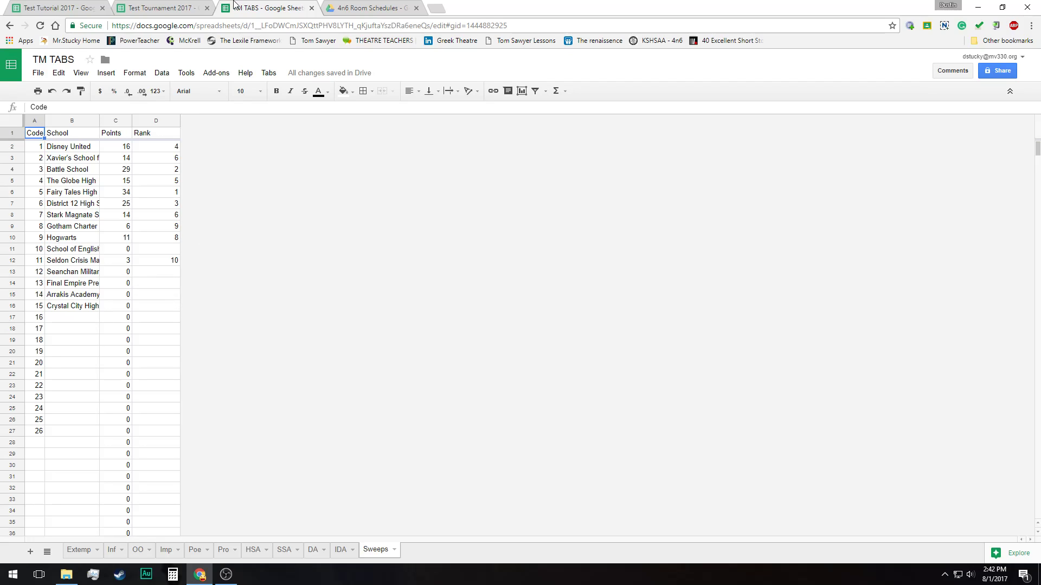
click(269, 73)
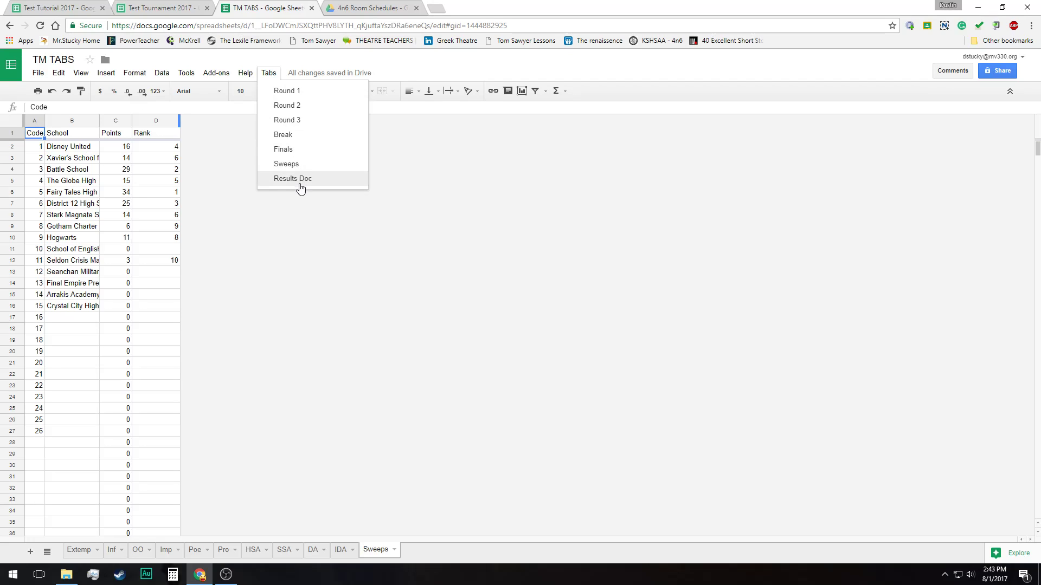
click(299, 164)
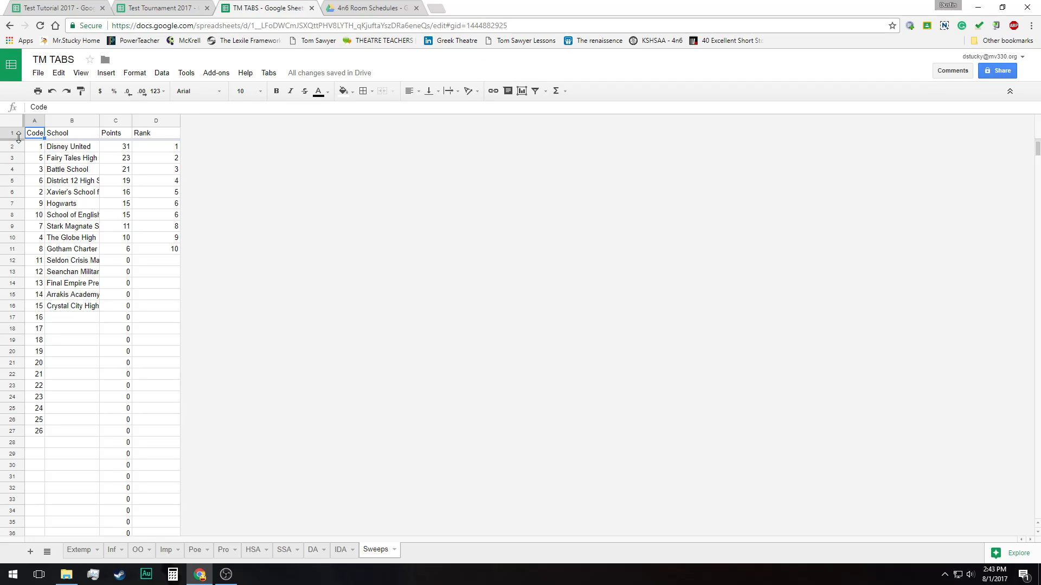
click(65, 150)
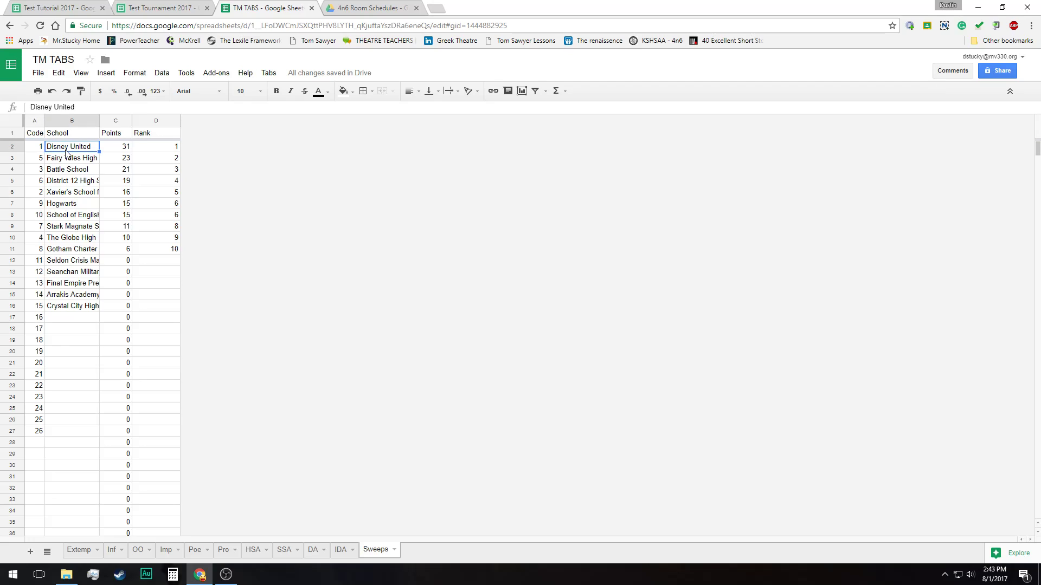
click(112, 150)
click(151, 153)
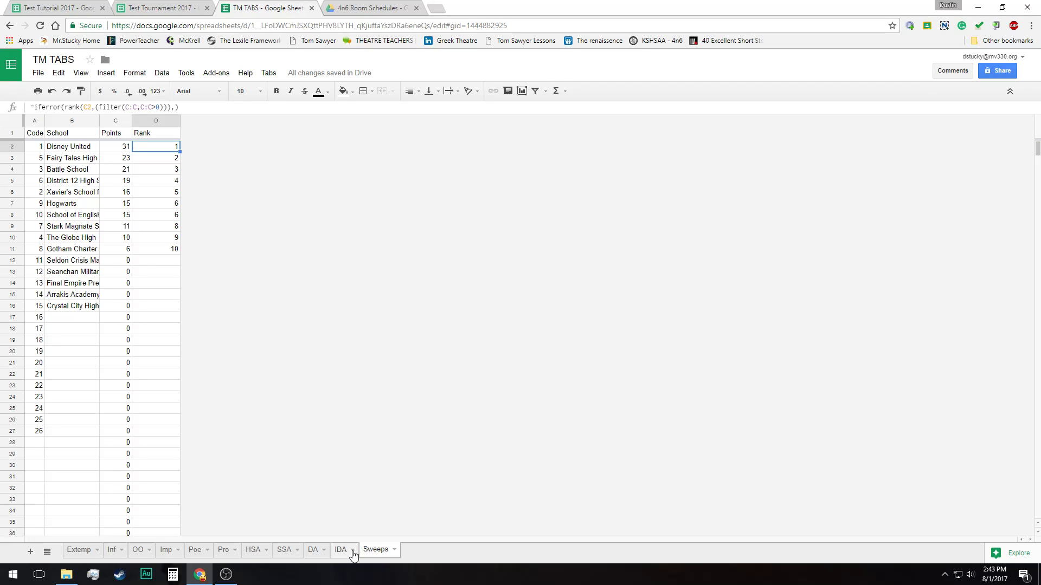
Look over the Extemp, Inf and OO event sheets in their re-sorted code order, ending on Extemp
click(79, 551)
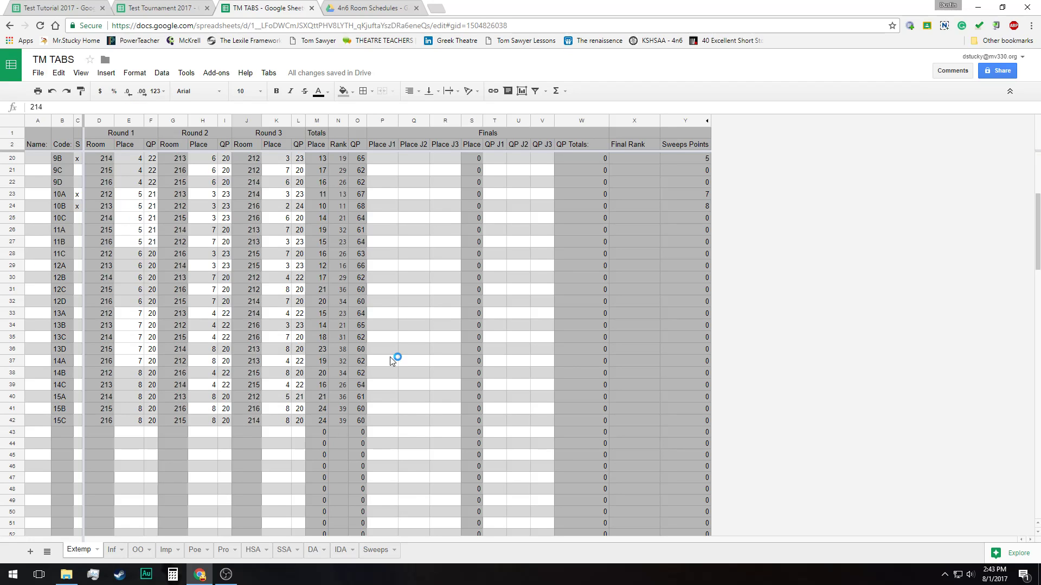
scroll(596, 339, up, 5)
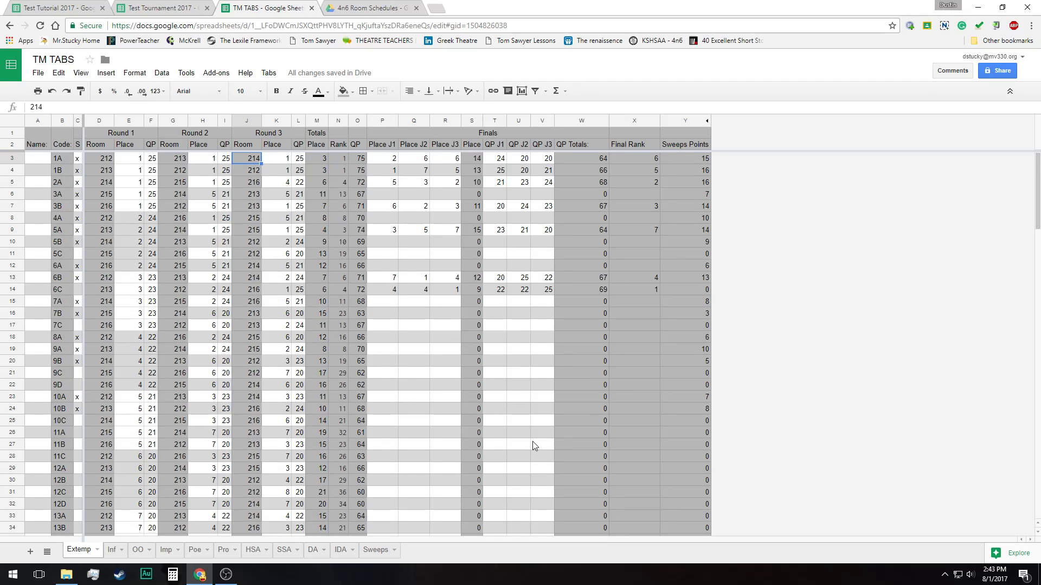
click(112, 551)
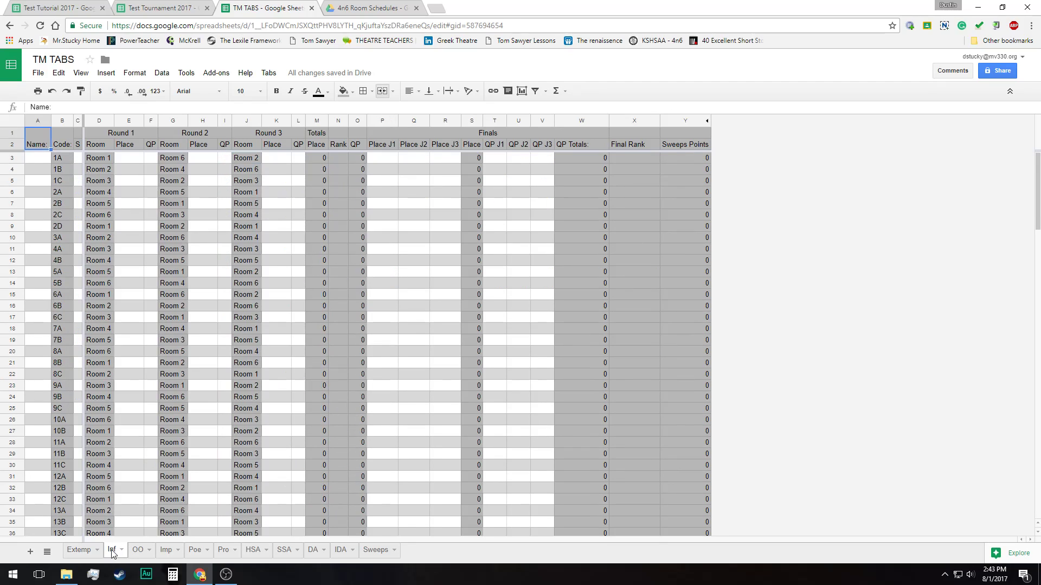
click(138, 550)
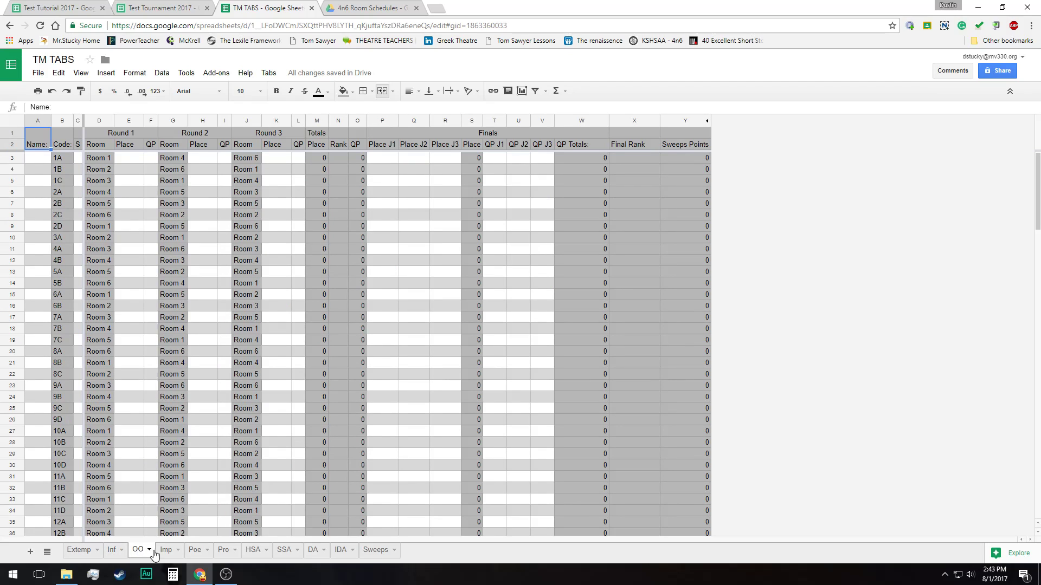
click(78, 550)
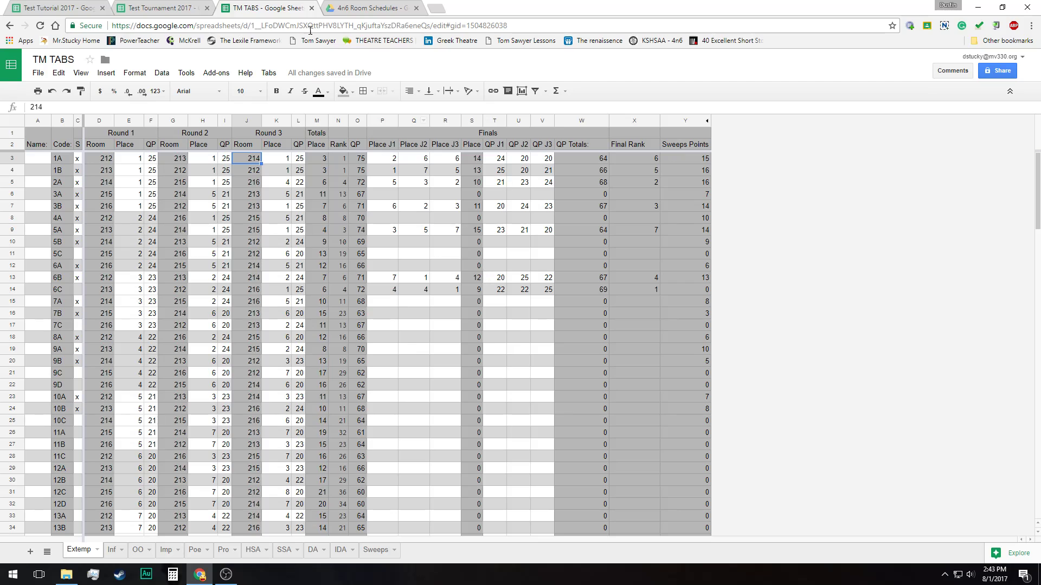
Generate the results document for the tournament with the Results Doc command
click(268, 73)
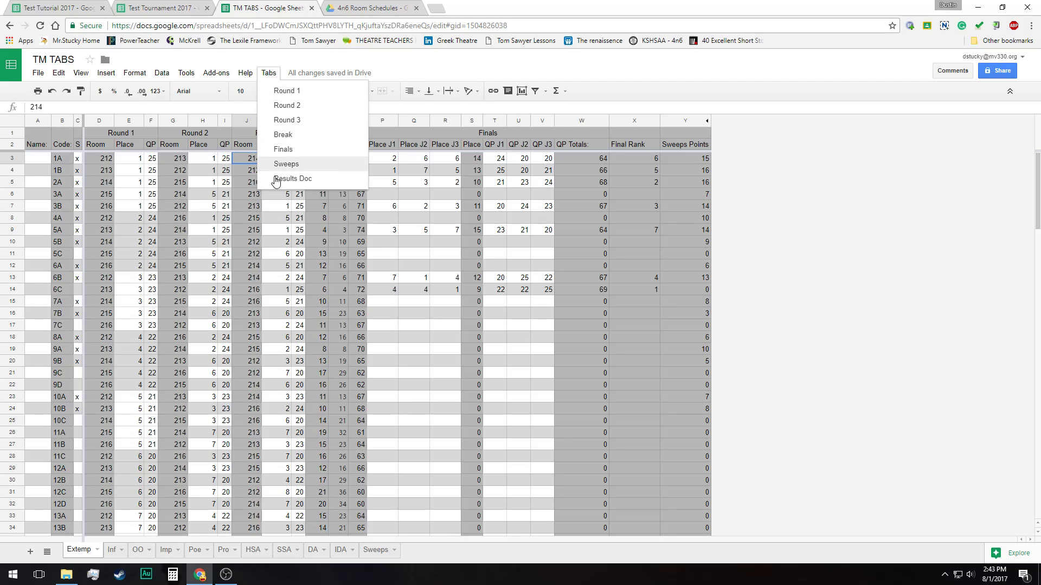
click(308, 185)
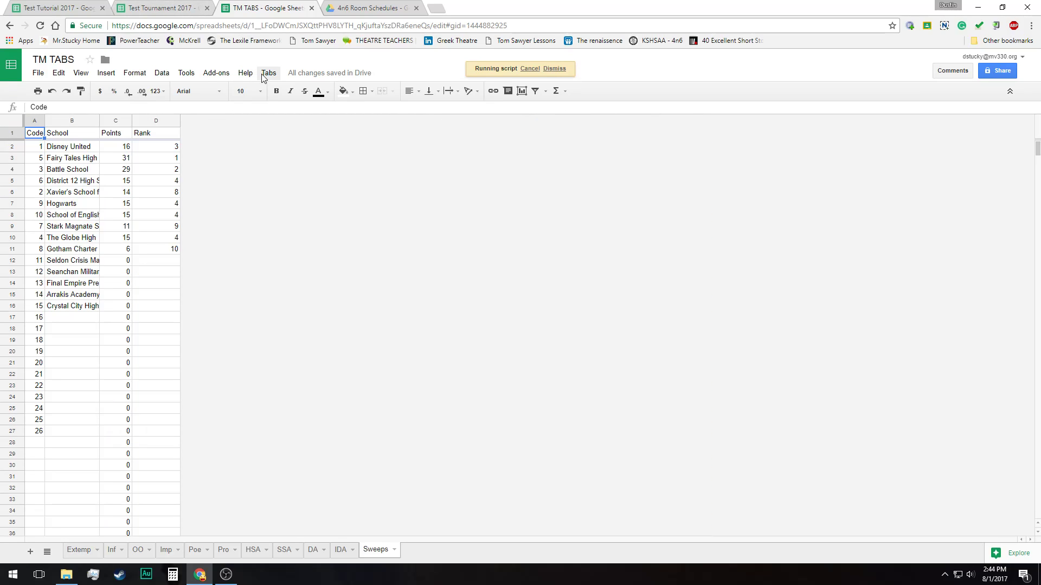
click(265, 76)
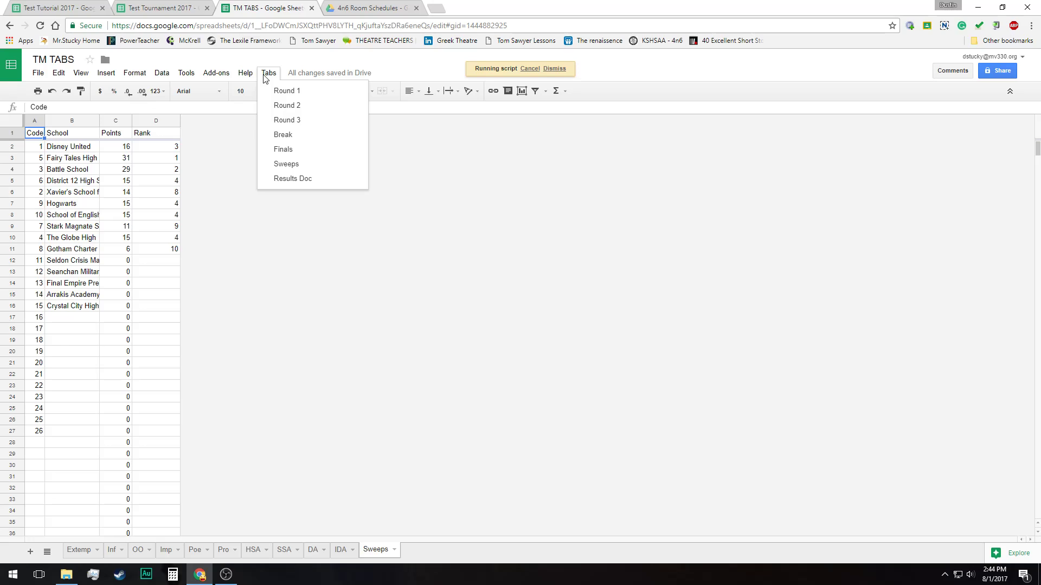
click(265, 75)
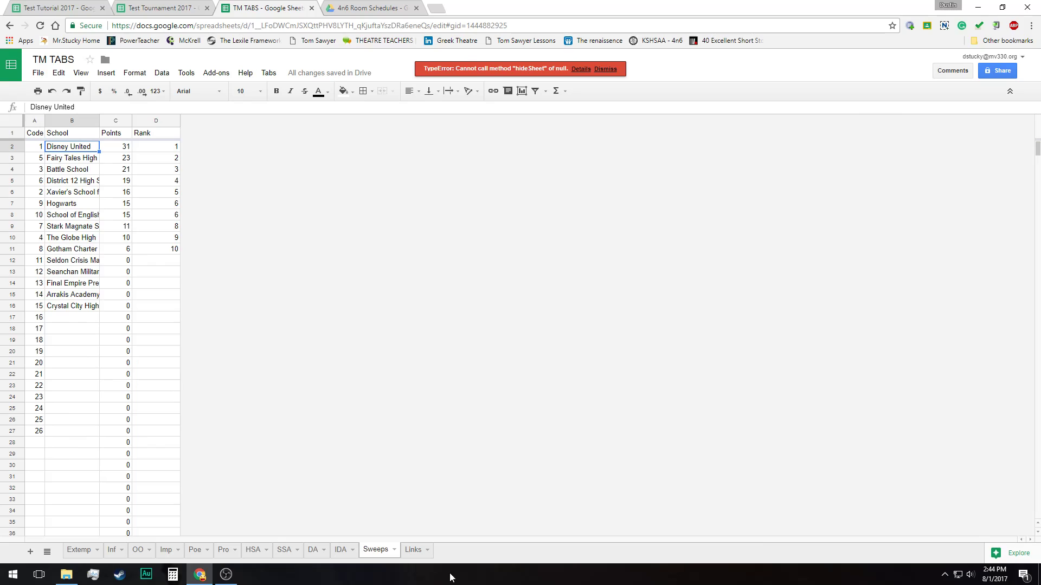
Open the results document from the results page link on the Links sheet
click(415, 550)
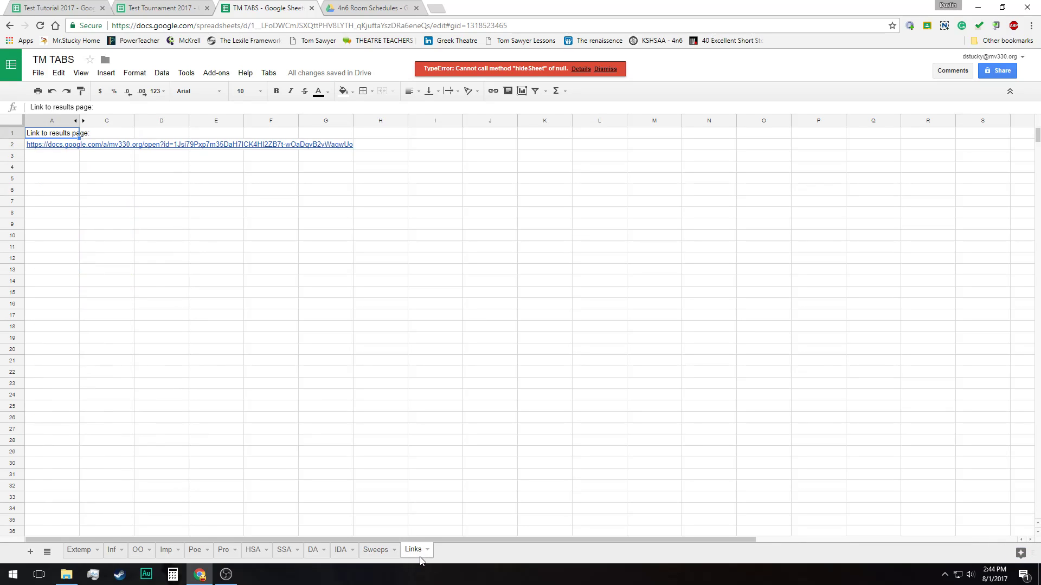
click(62, 142)
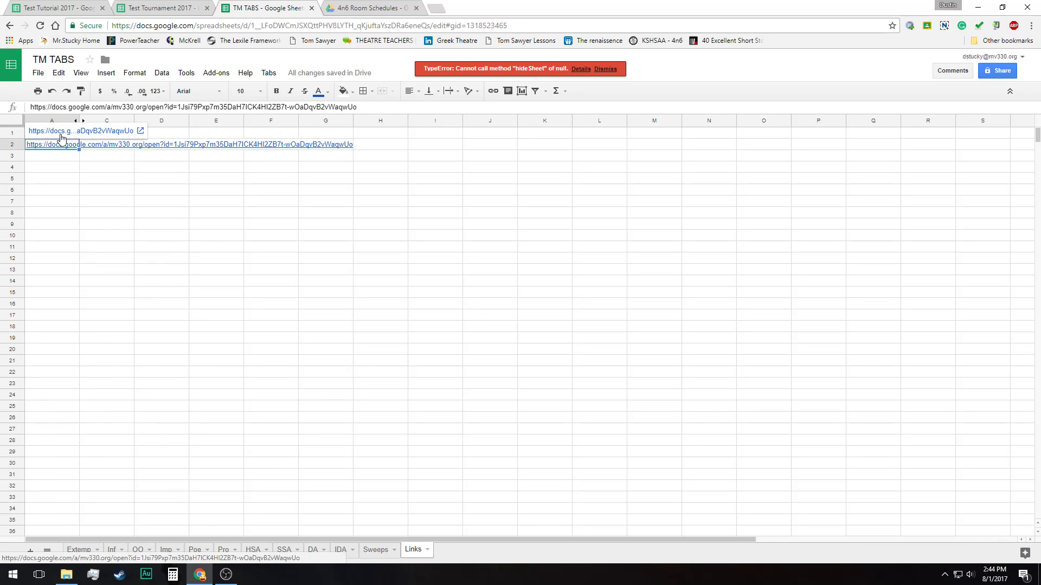
click(61, 135)
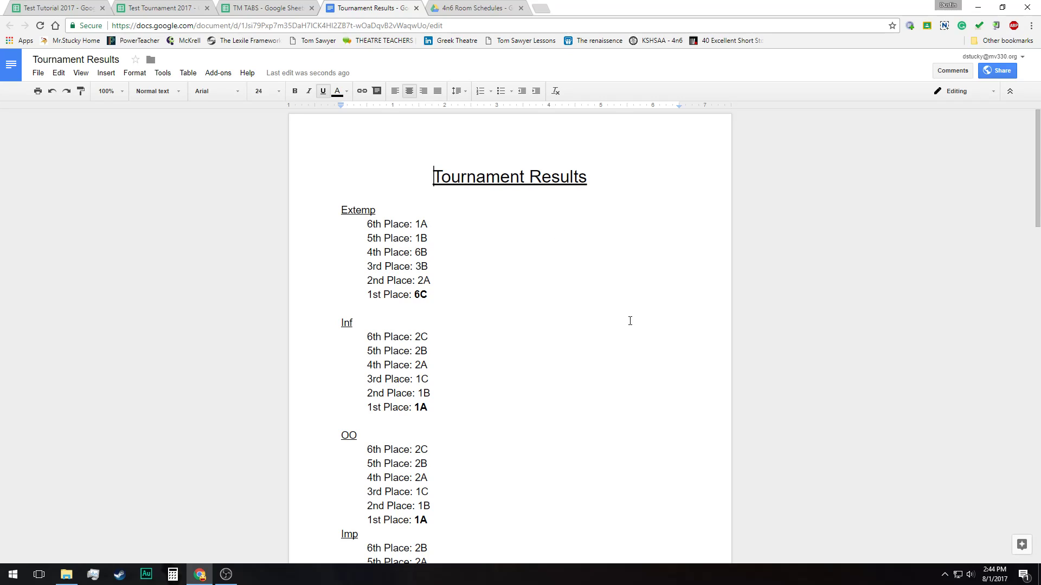
Read through the Tournament Results document, from the Extemp placings to the final Sweeps placings
scroll(567, 334, down, 1)
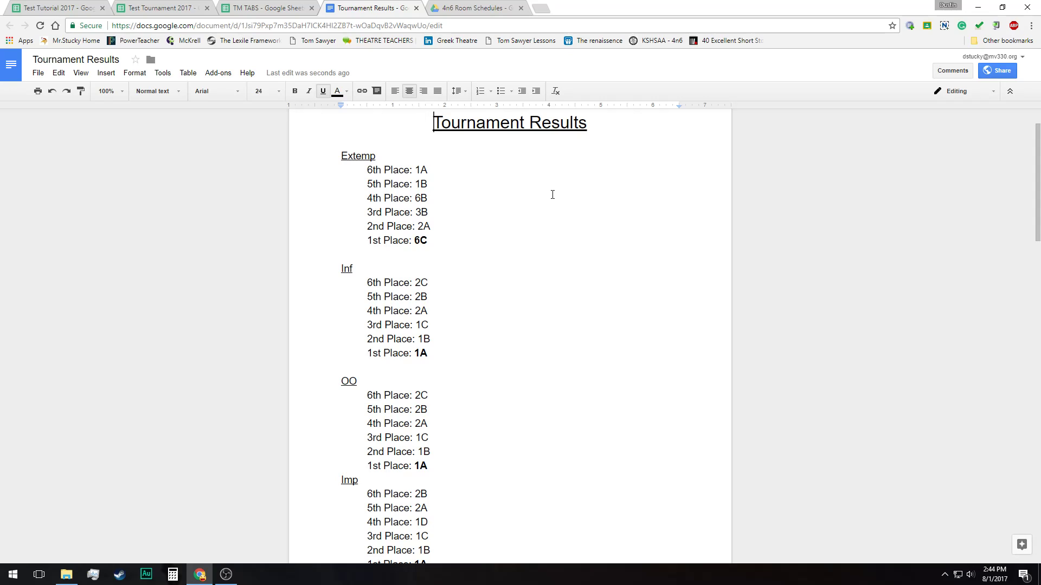
drag(435, 240, 366, 241)
drag(460, 233, 367, 227)
click(558, 219)
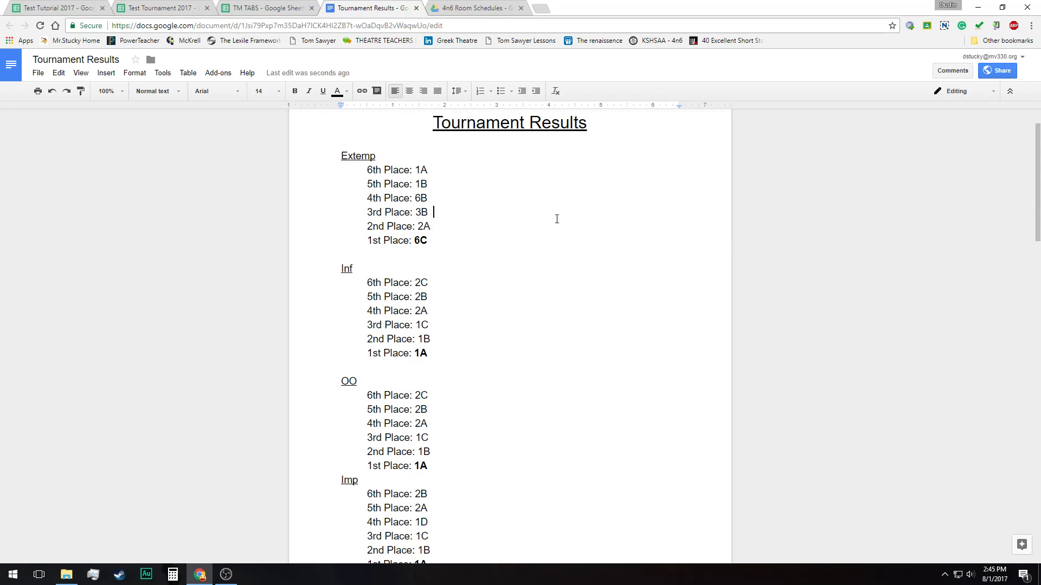
scroll(557, 219, up, 1)
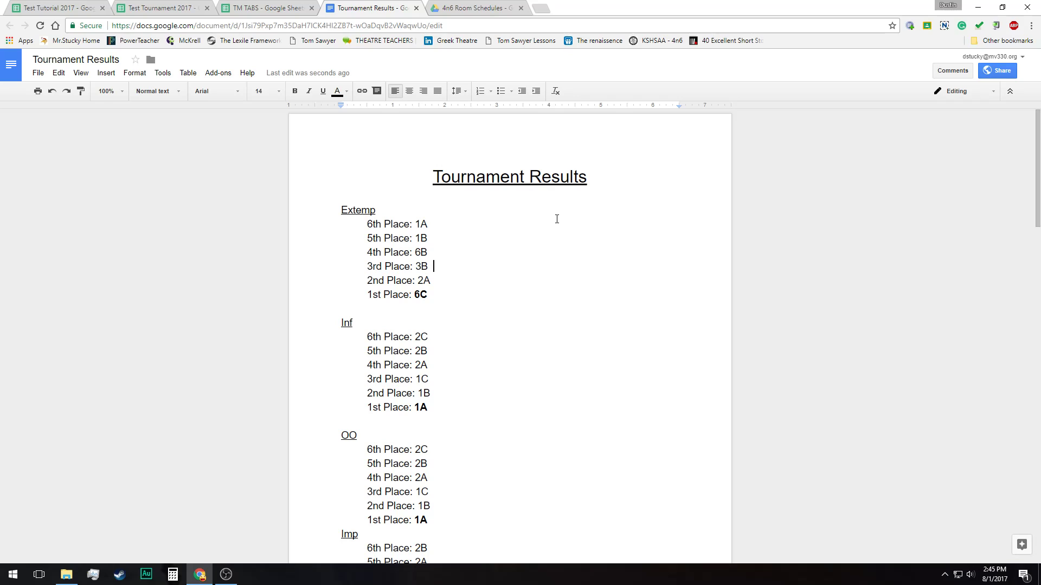
scroll(486, 331, down, 12)
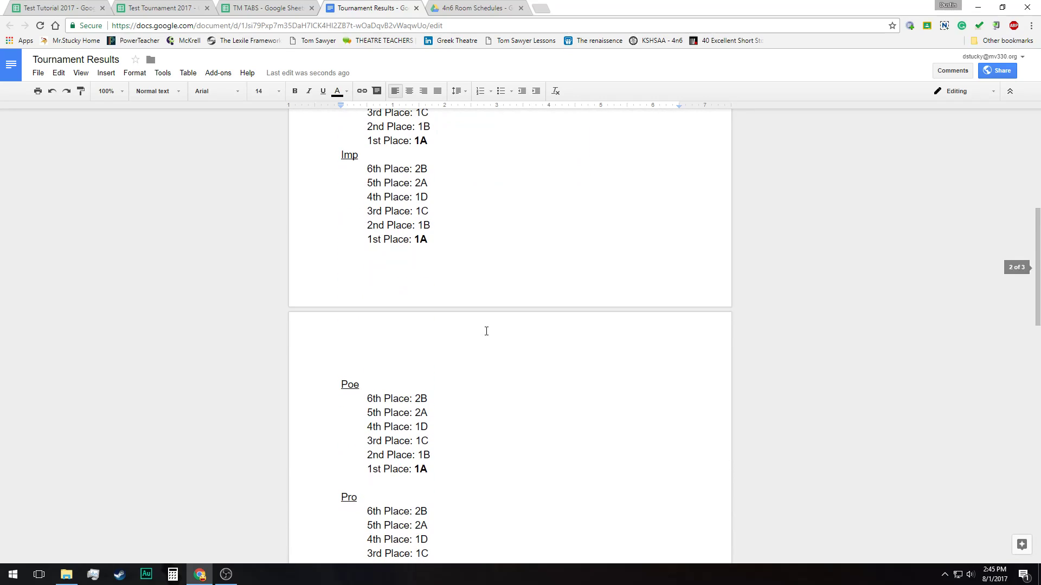
scroll(486, 331, down, 7)
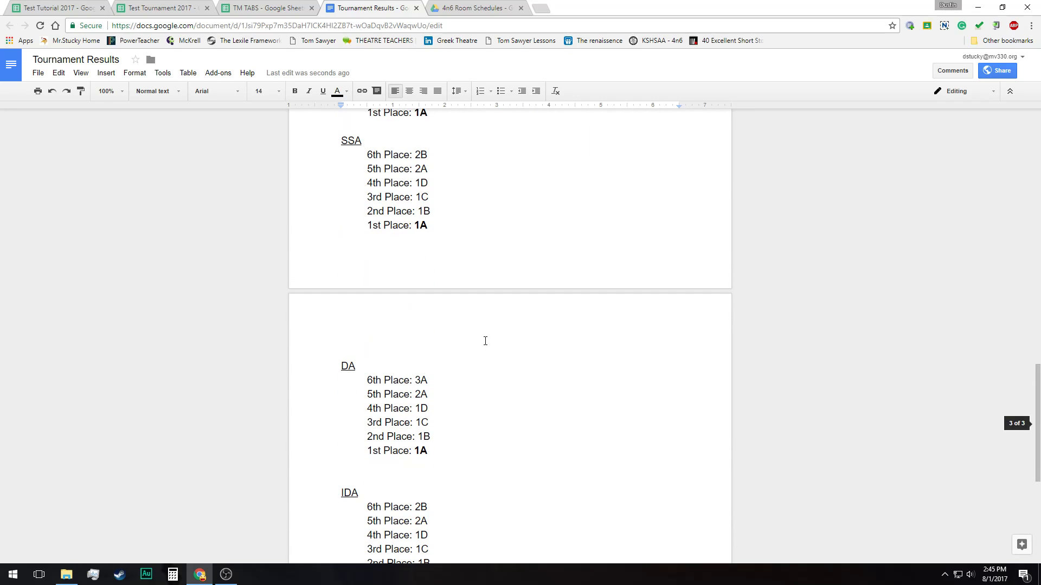
scroll(504, 228, down, 6)
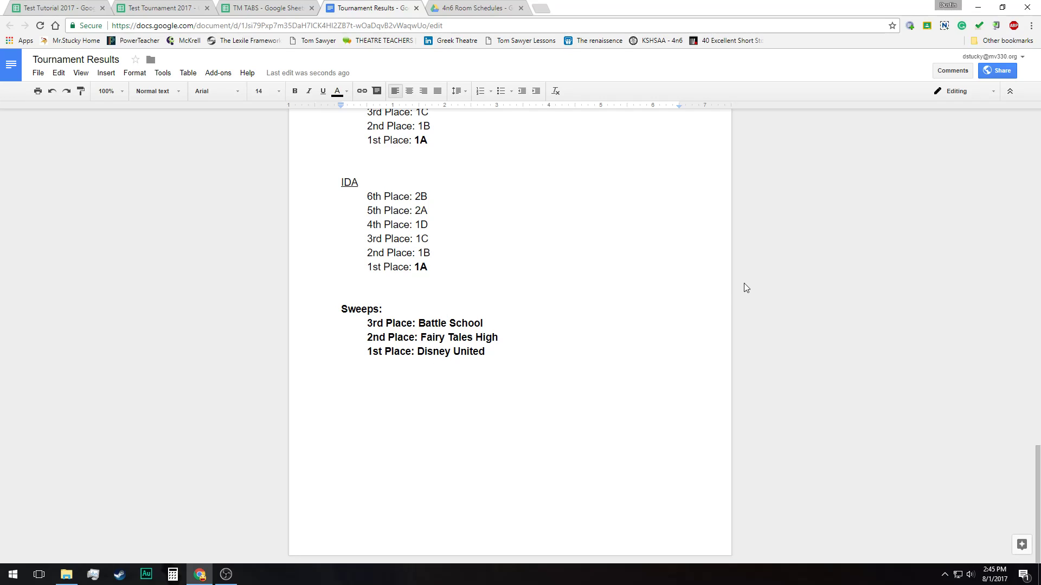
scroll(591, 321, up, 20)
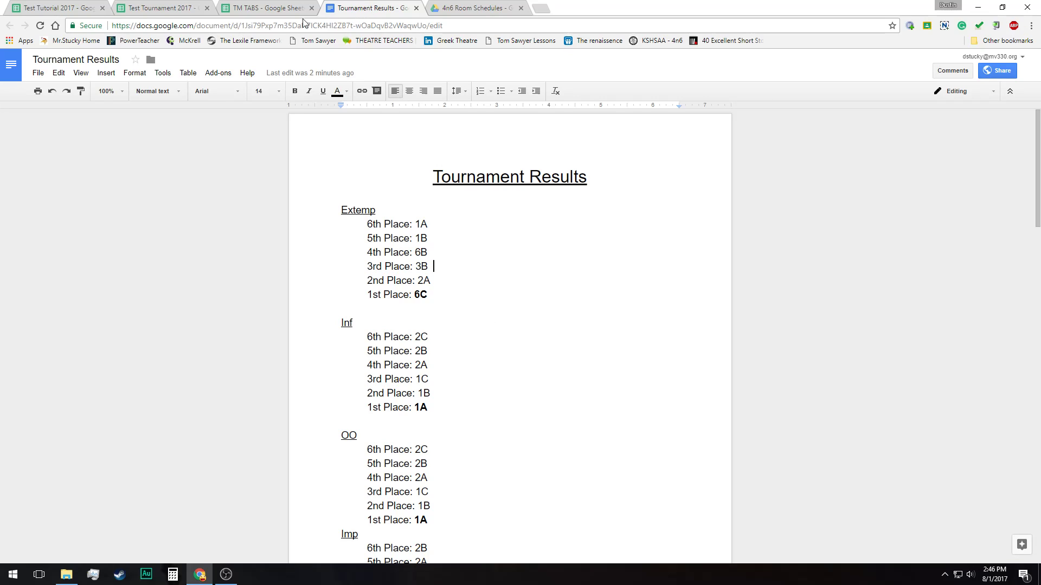
View Tournament Manager's Donate options in the Test Tournament 2017 spreadsheet, then close them
click(167, 9)
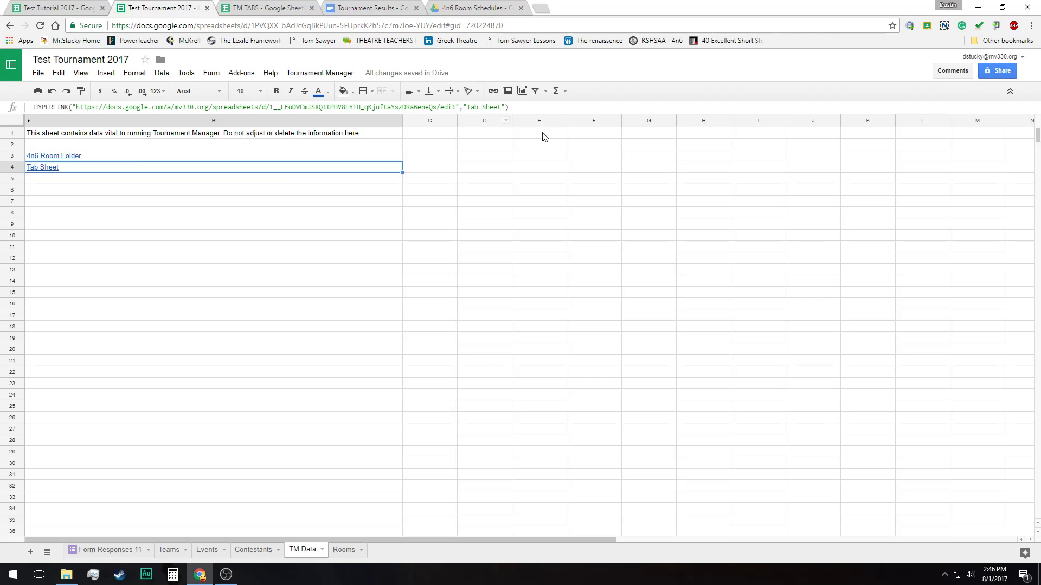
click(338, 75)
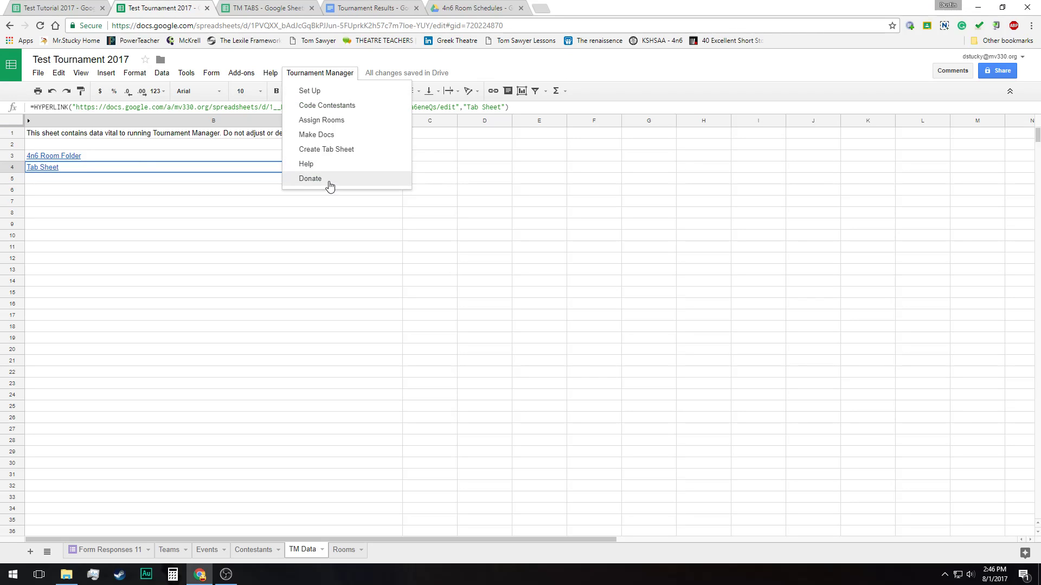
click(330, 184)
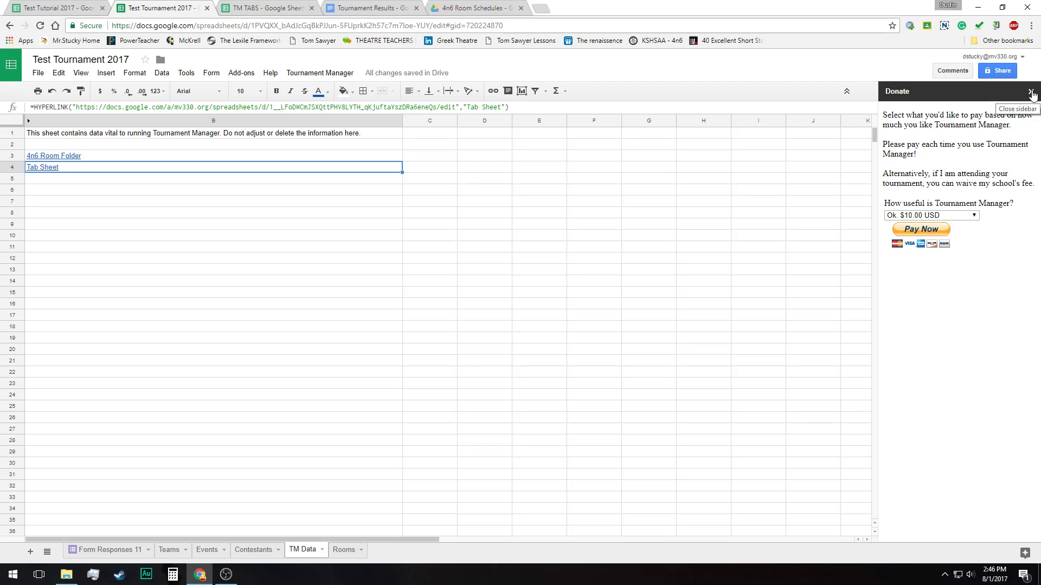
click(1032, 93)
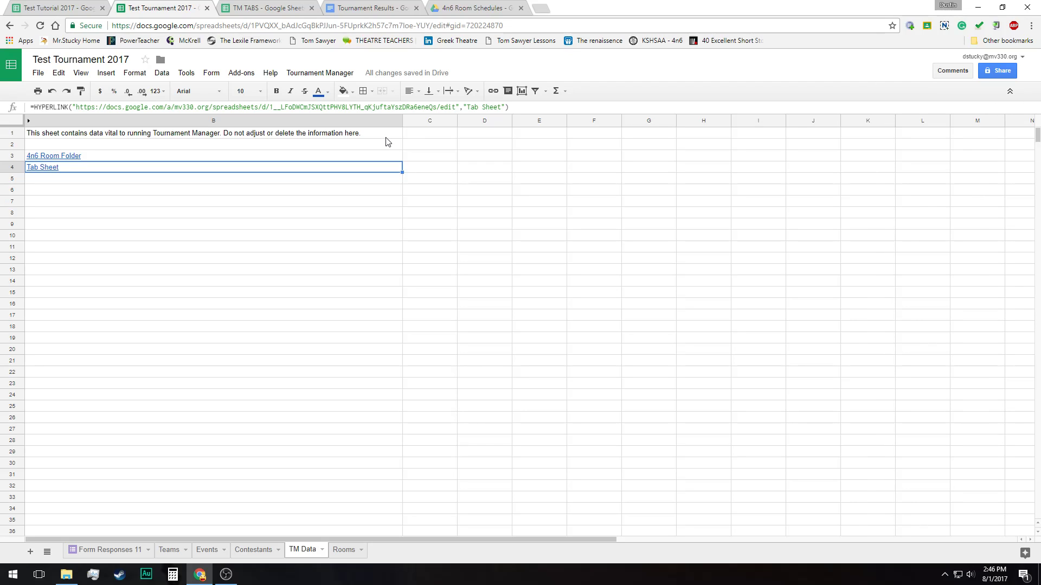
click(381, 170)
click(226, 574)
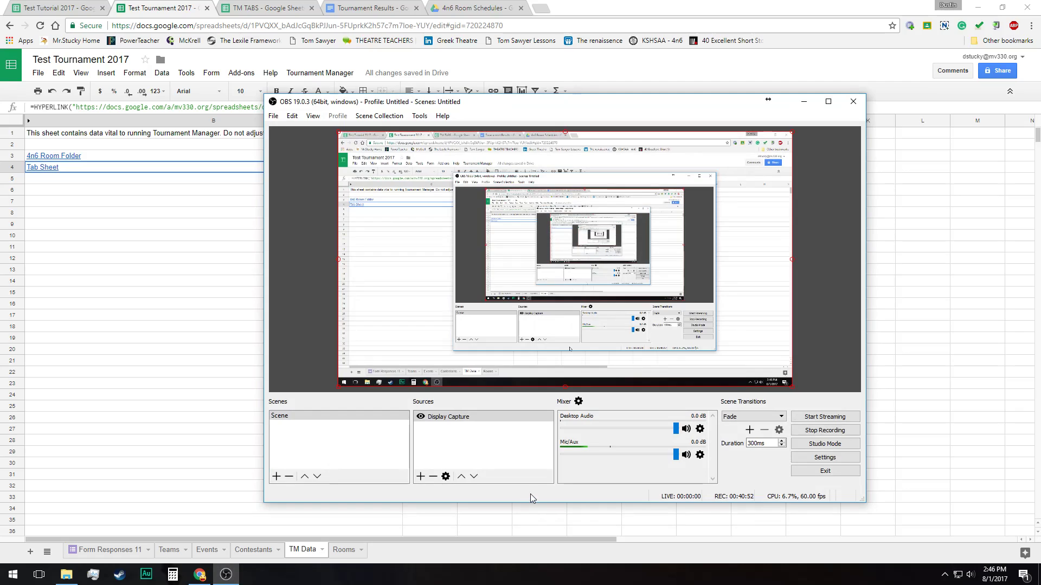